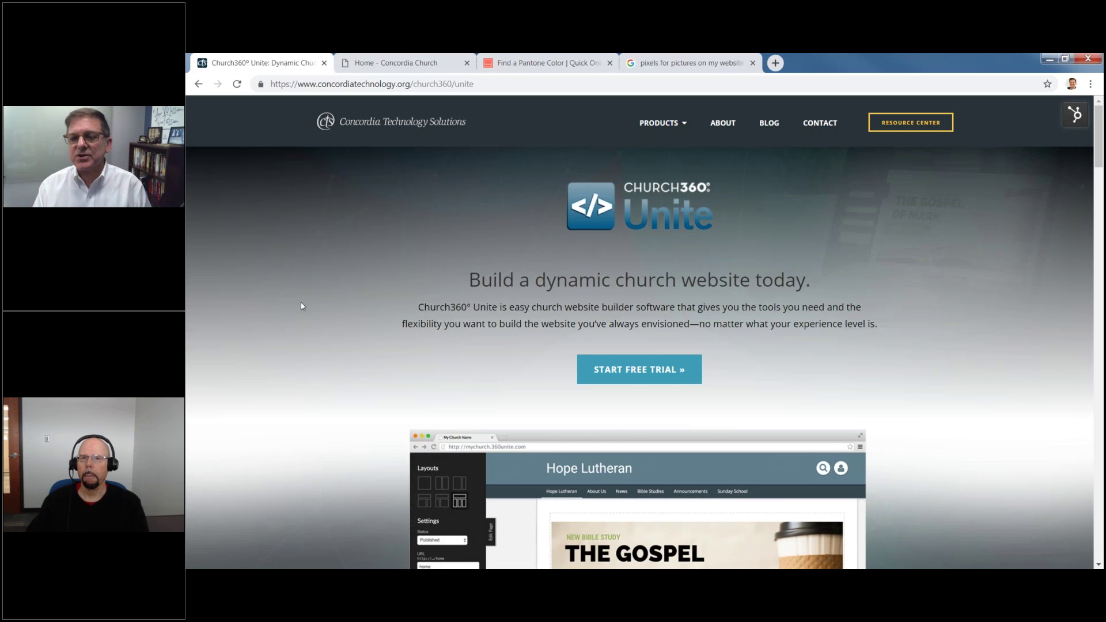
# Step: Look through the Church360 Unite product page from the banner down to the free trial section, reloading it along the way
pyautogui.scroll(-5, 301, 306)
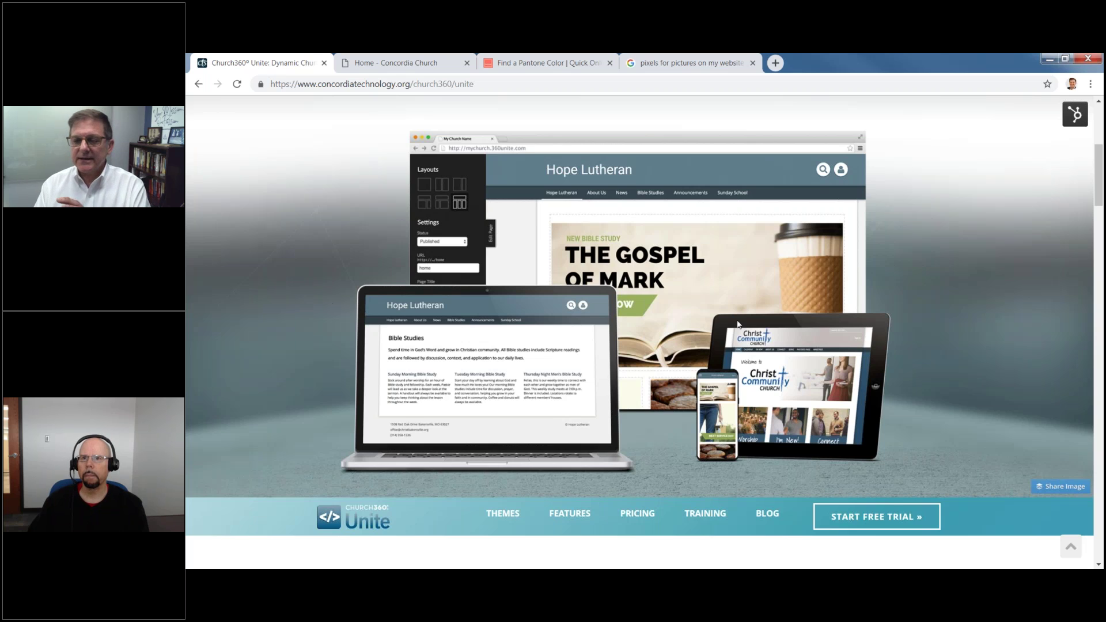
pyautogui.scroll(-1, 723, 364)
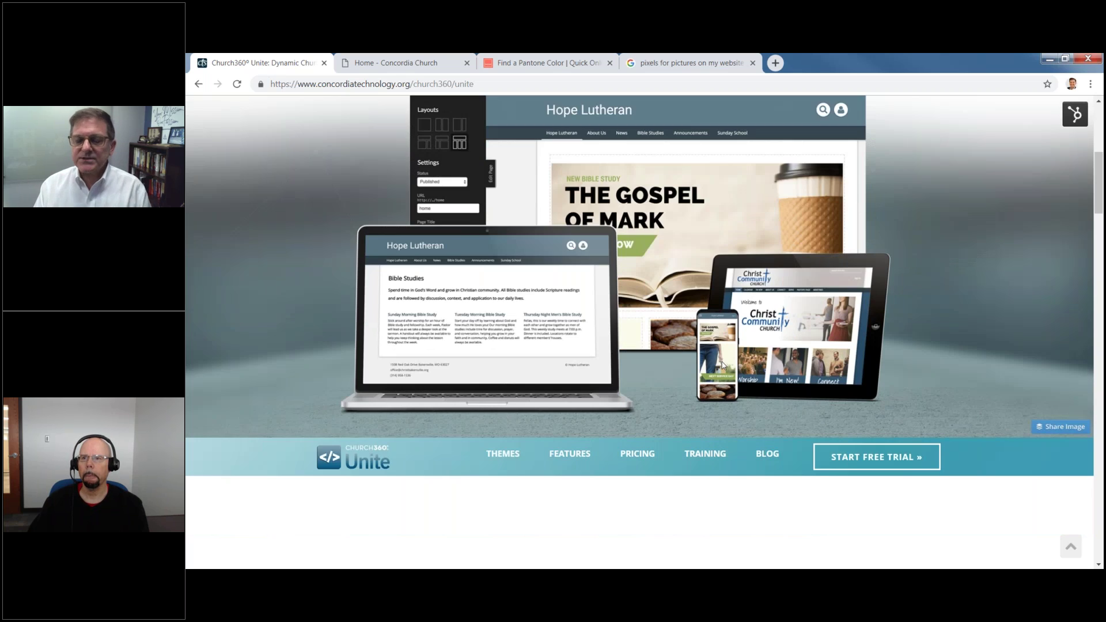
pyautogui.scroll(-8, 723, 364)
pyautogui.click(238, 85)
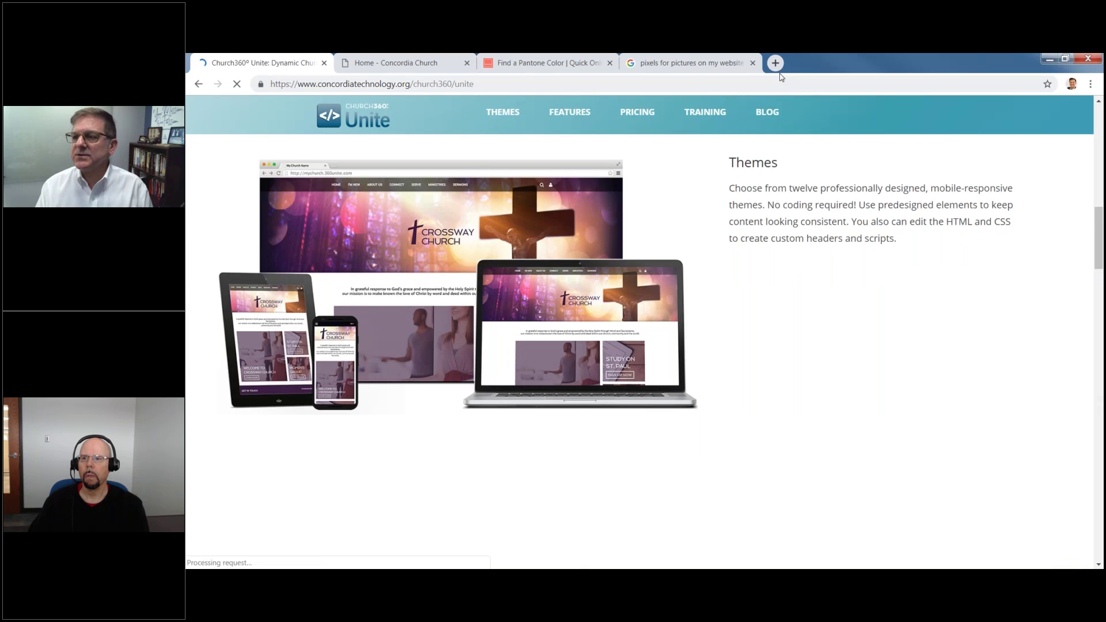
pyautogui.scroll(-12, 786, 298)
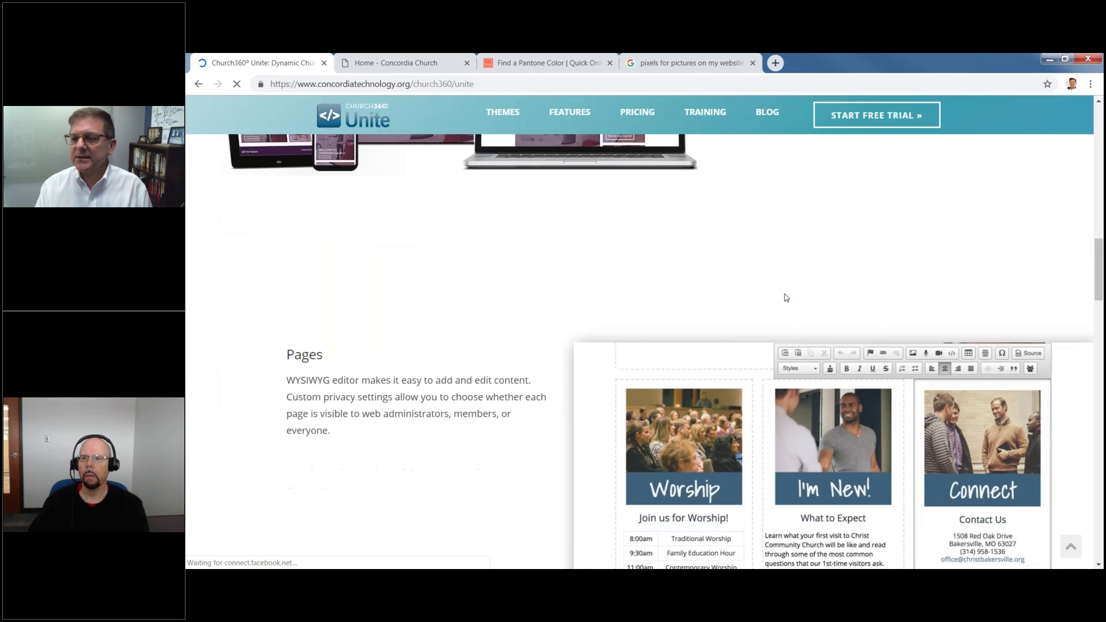
pyautogui.scroll(-15, 787, 297)
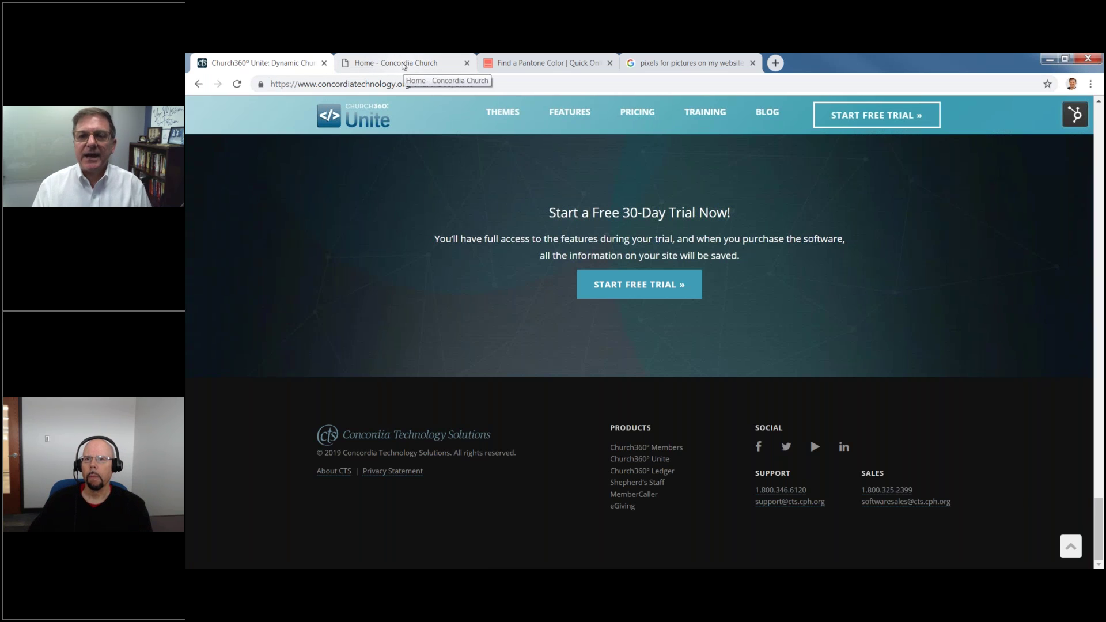
# Step: Review the Concordia Church site's account, calendar, domain, Google Analytics and integration settings
pyautogui.click(404, 64)
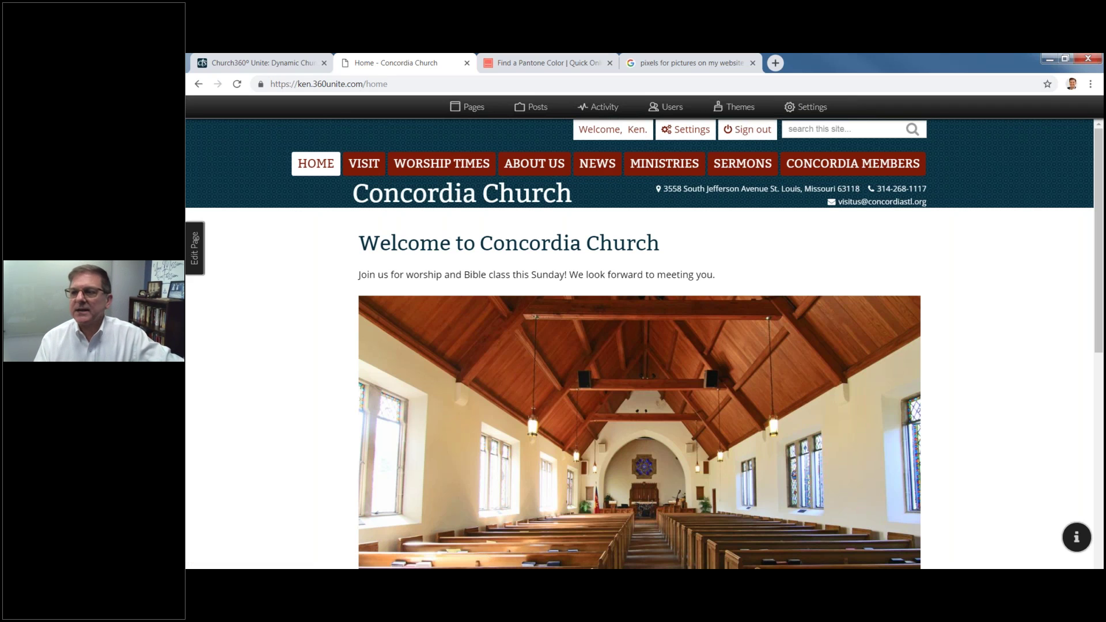
pyautogui.click(811, 108)
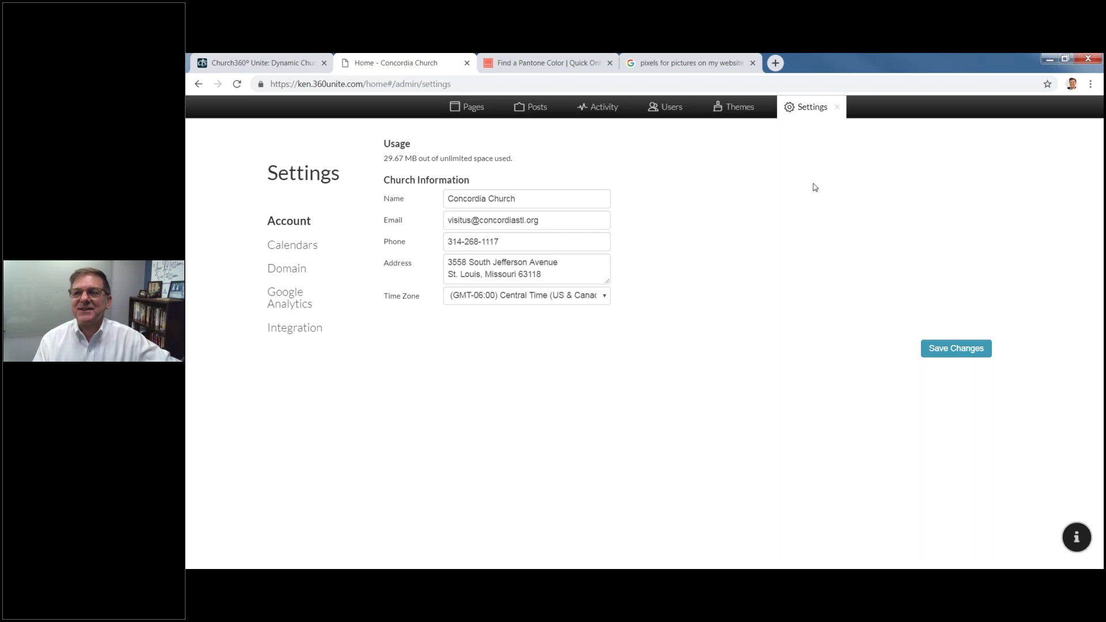
pyautogui.click(280, 246)
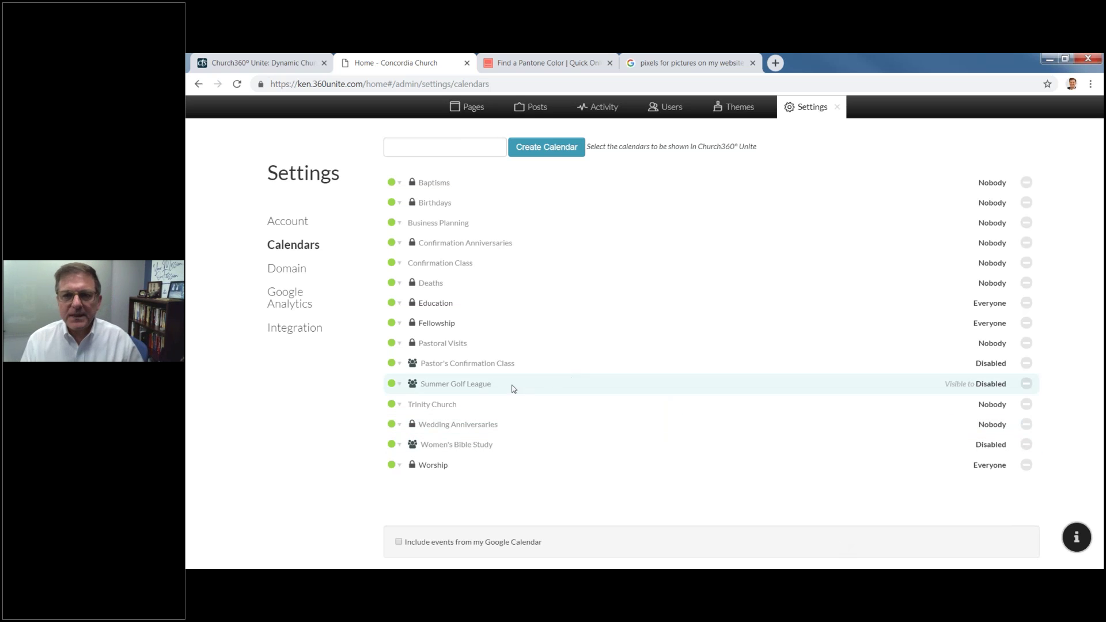
pyautogui.click(289, 269)
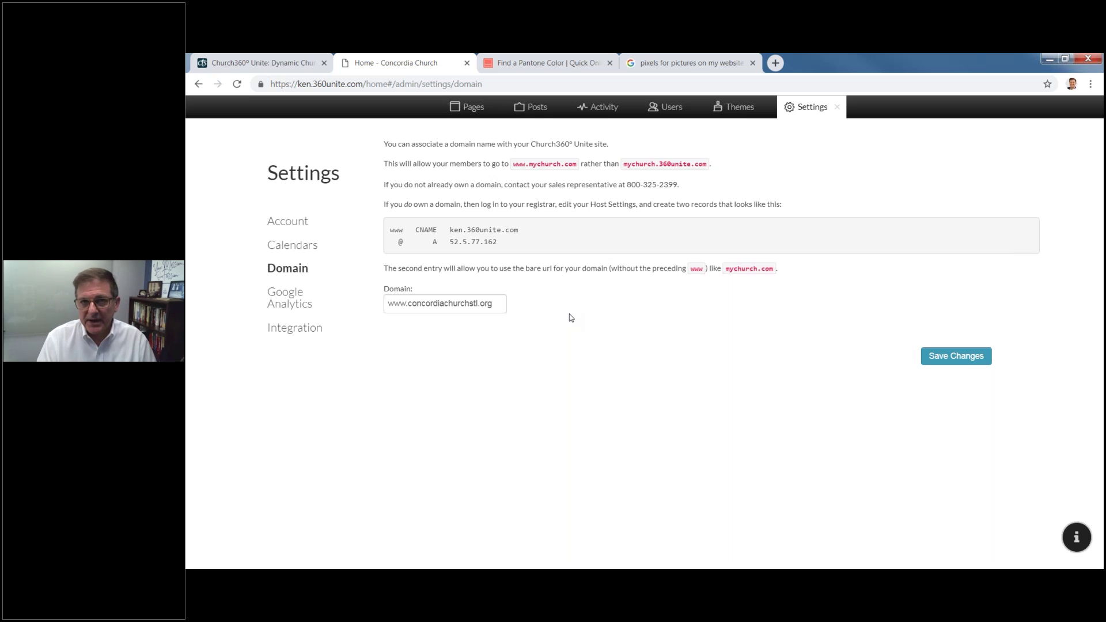
pyautogui.click(278, 312)
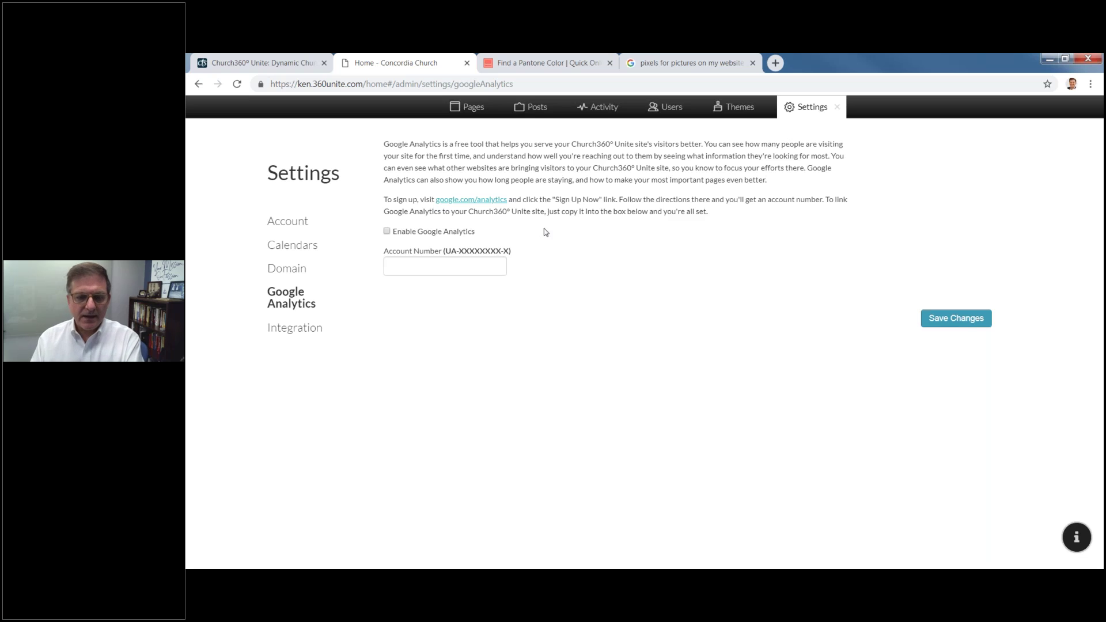
pyautogui.click(299, 334)
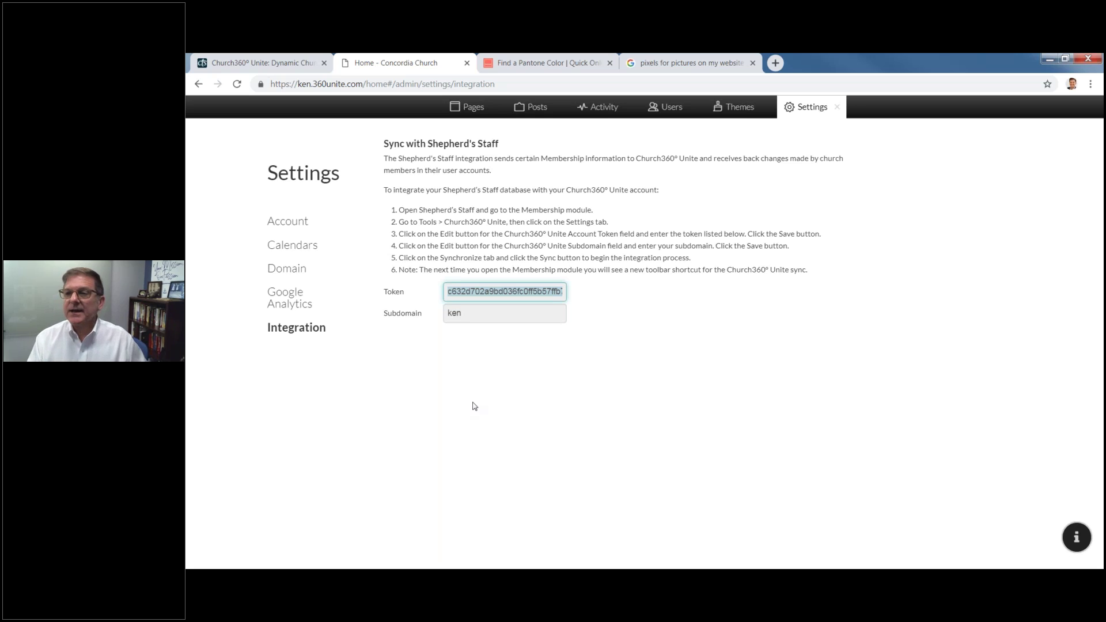
# Step: Browse the site themes, show the presets of the Light theme and preview its Blue Honey preset
pyautogui.click(750, 115)
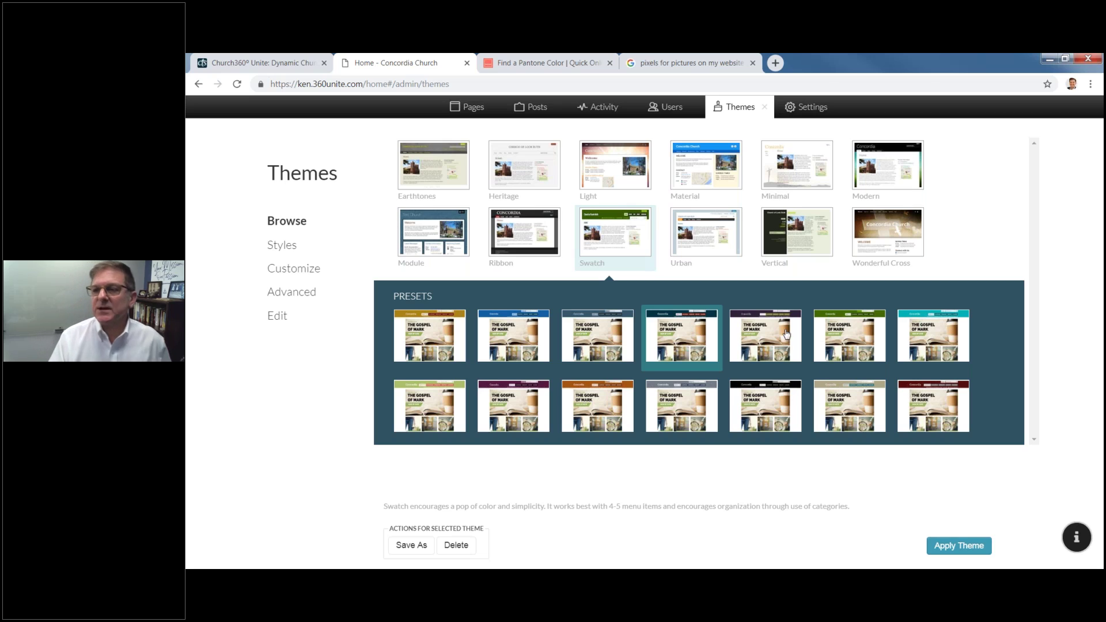
pyautogui.click(646, 257)
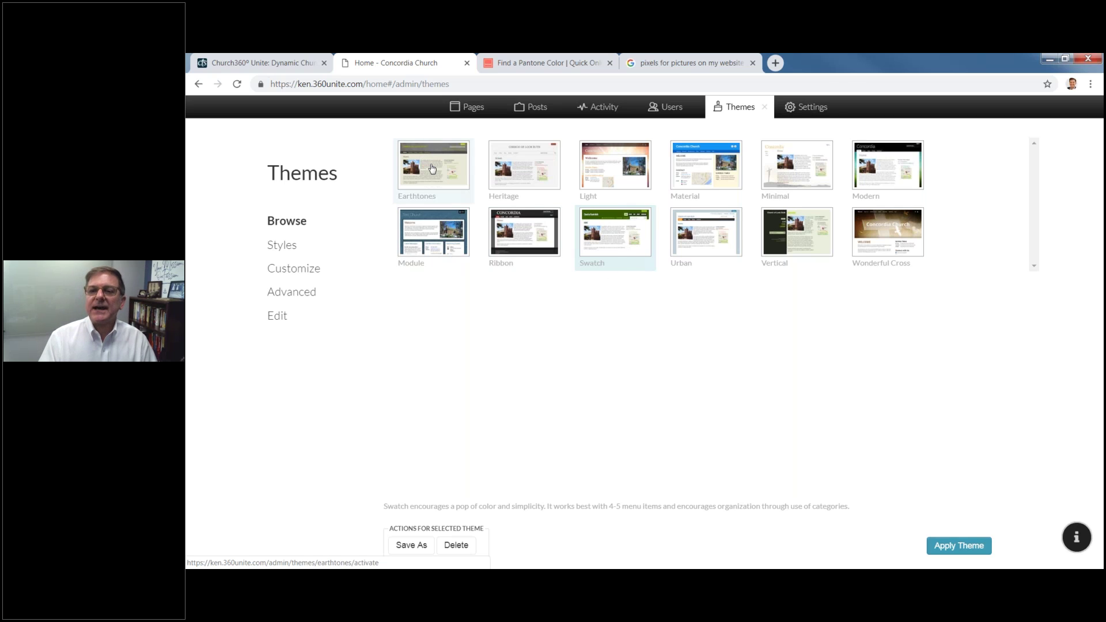
pyautogui.click(639, 183)
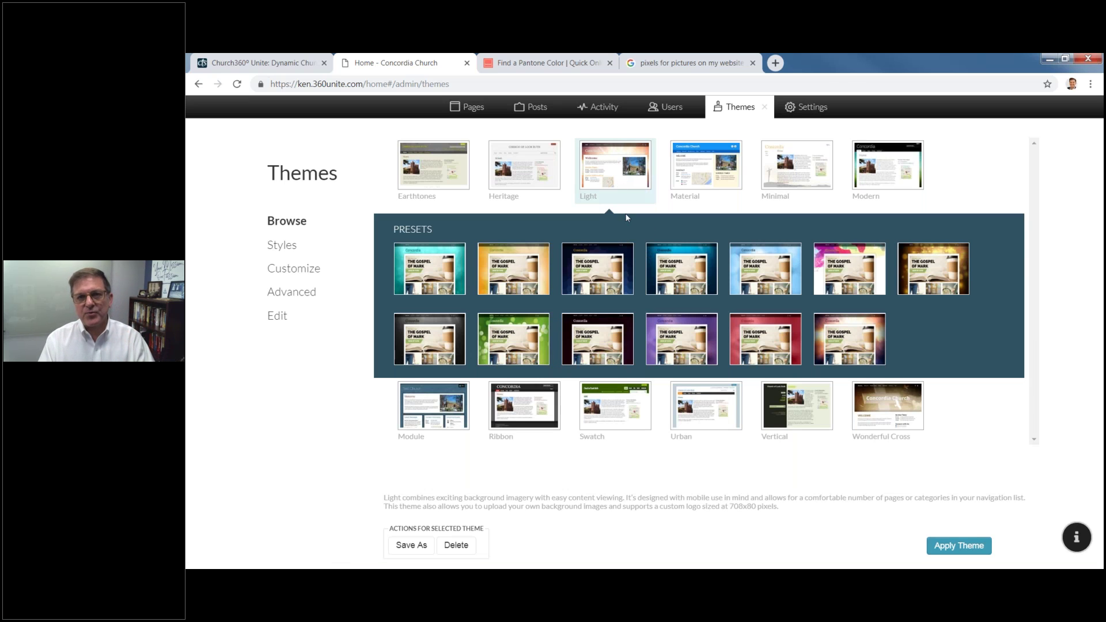
pyautogui.click(607, 279)
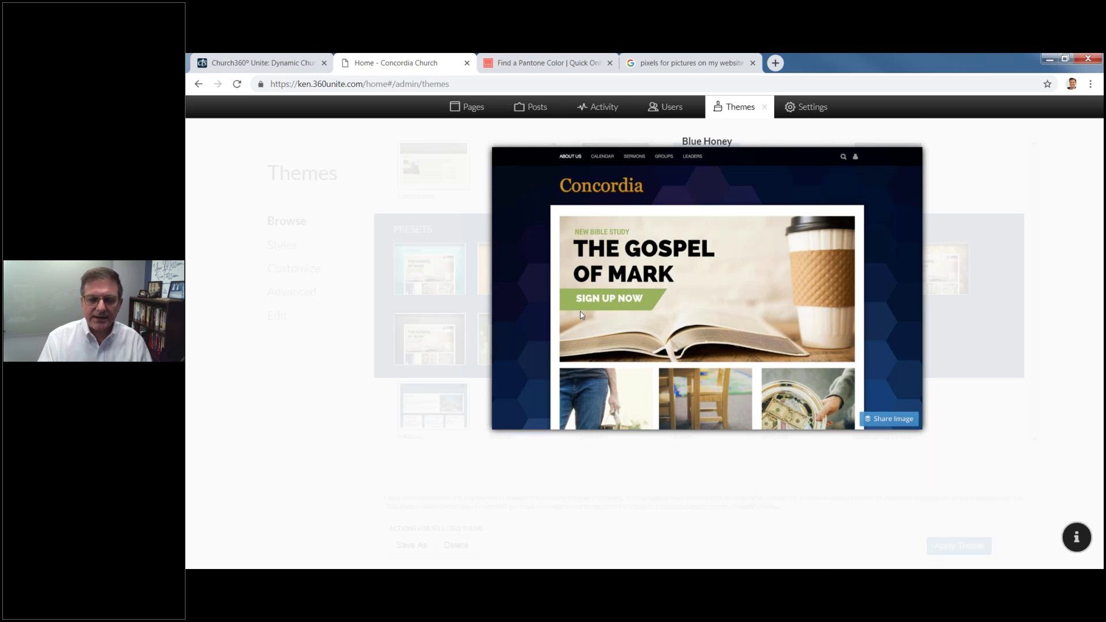
pyautogui.click(606, 278)
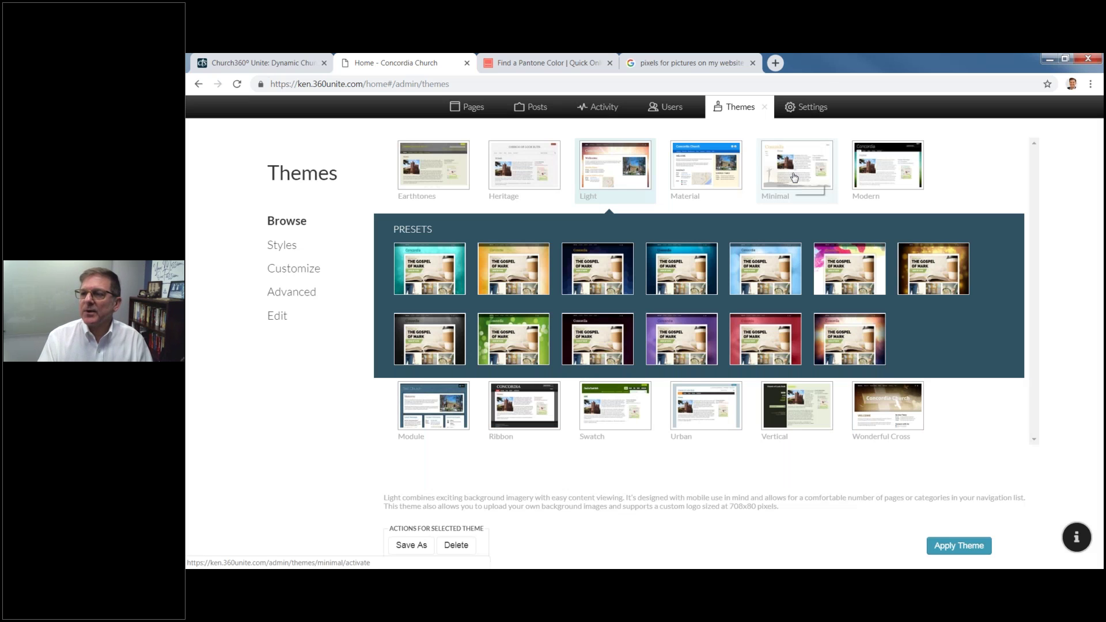
# Step: Preview the Glacial and Dusk presets of the Minimal theme and read the theme's description
pyautogui.click(794, 177)
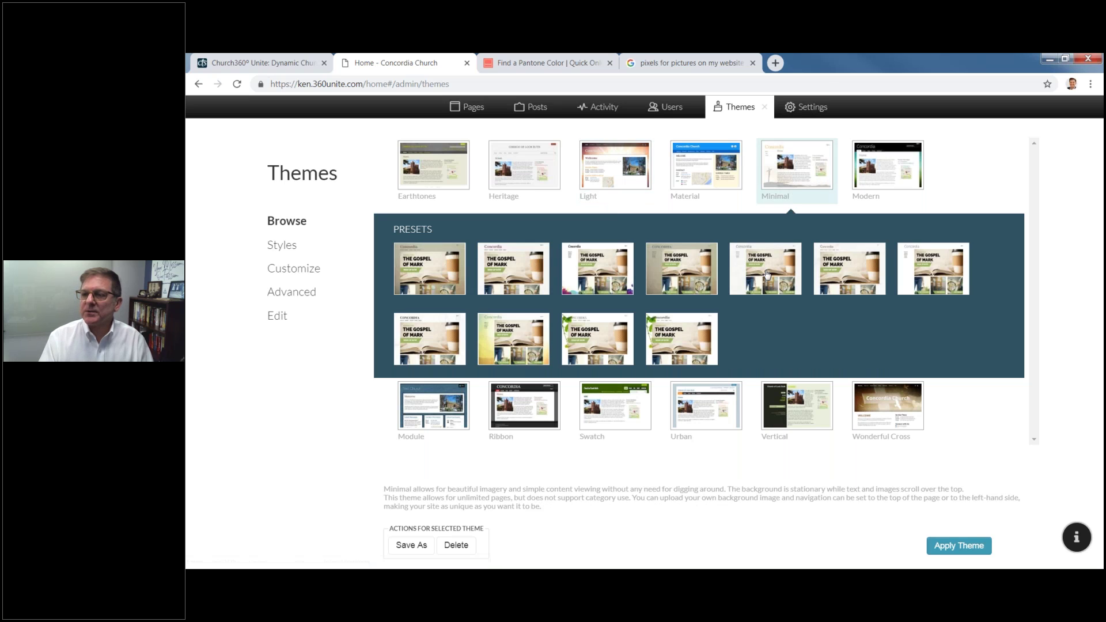
pyautogui.click(767, 275)
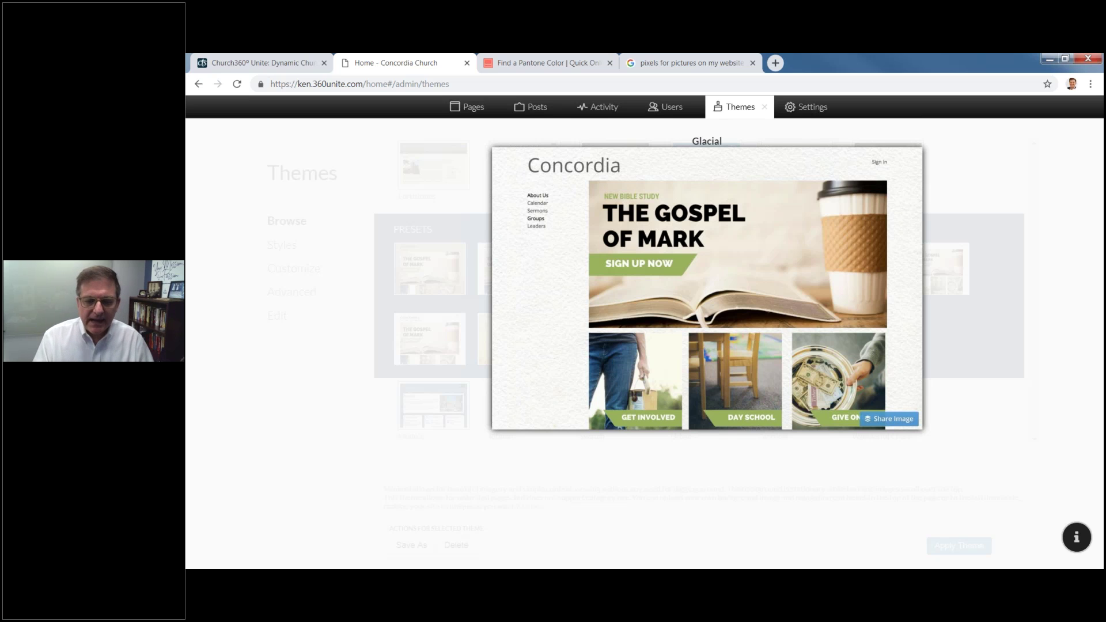
pyautogui.click(375, 327)
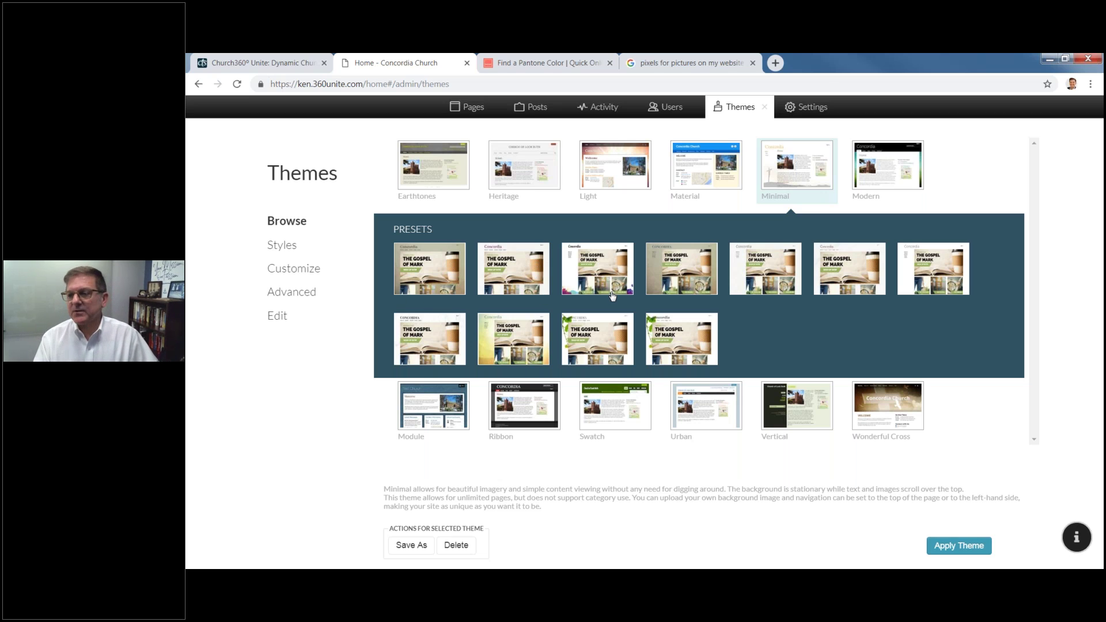
pyautogui.click(685, 284)
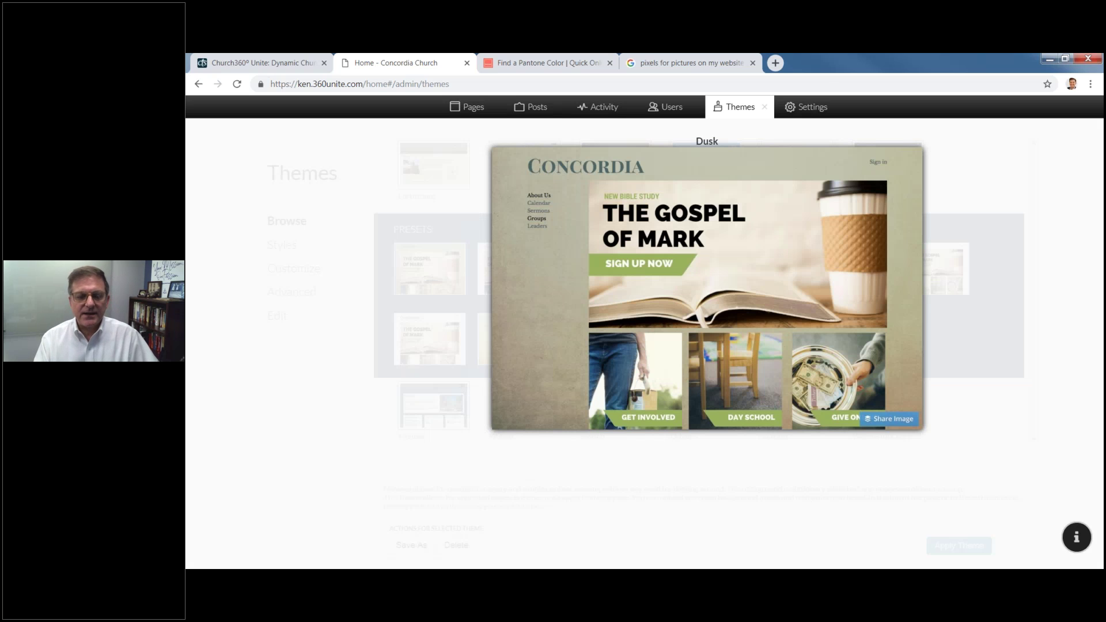
pyautogui.click(610, 462)
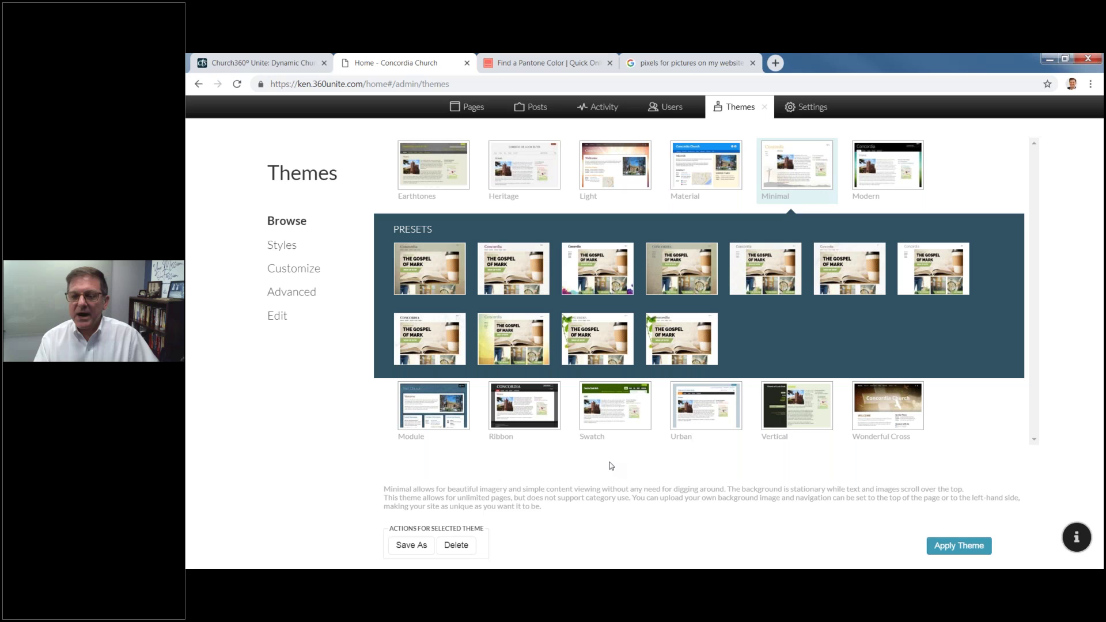
pyautogui.moveTo(411, 488); pyautogui.dragTo(543, 507)
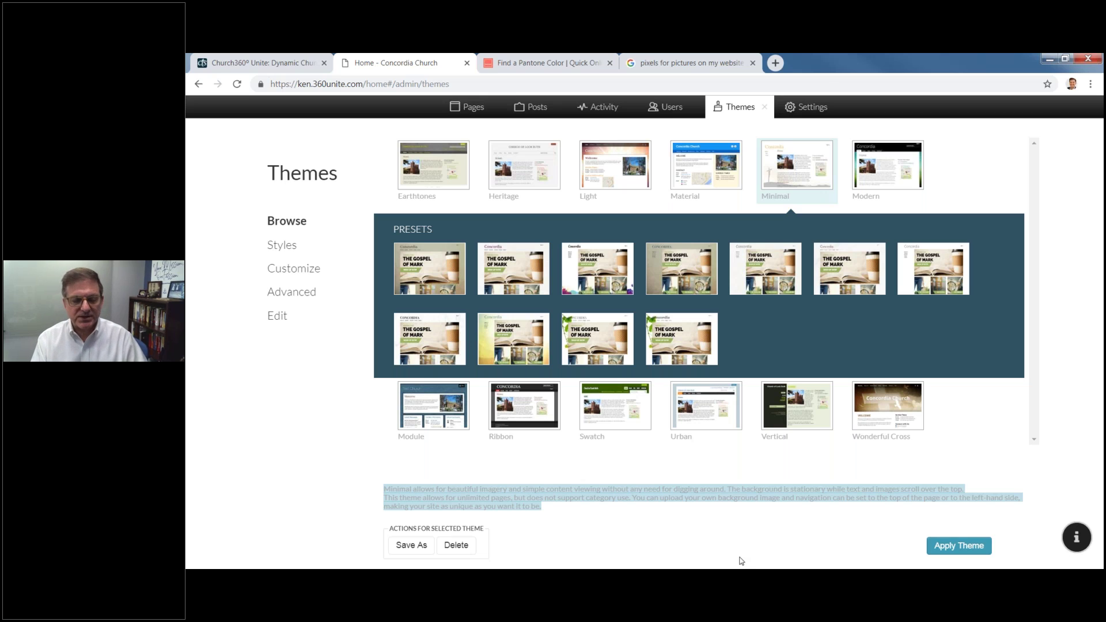
pyautogui.click(321, 394)
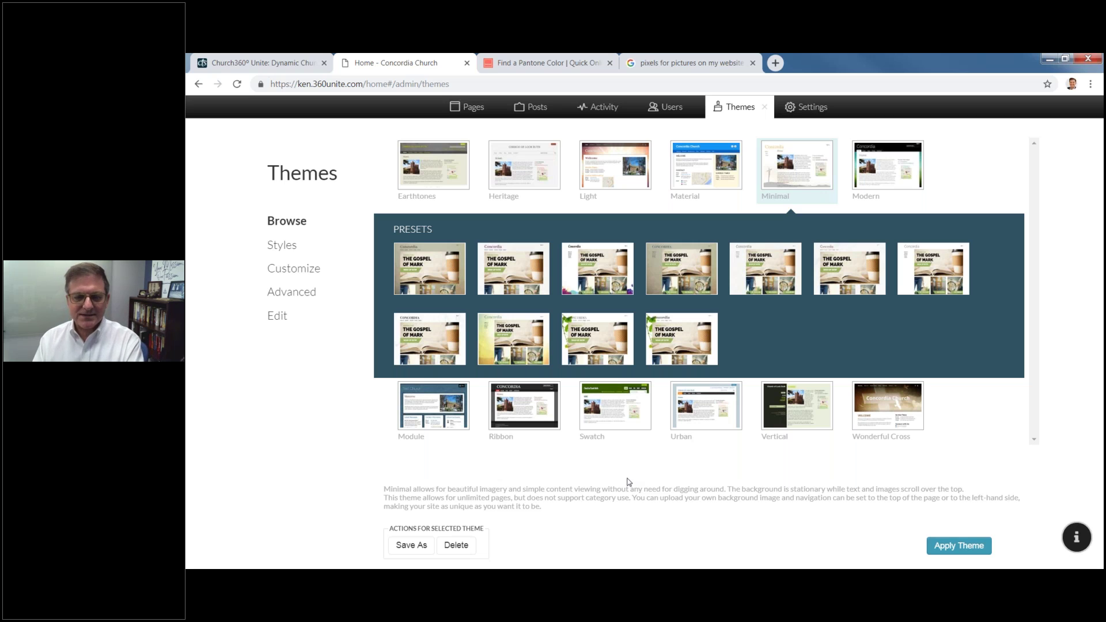
# Step: Open the theme's Heading 1 block style and examine its available font families and font styles
pyautogui.click(272, 245)
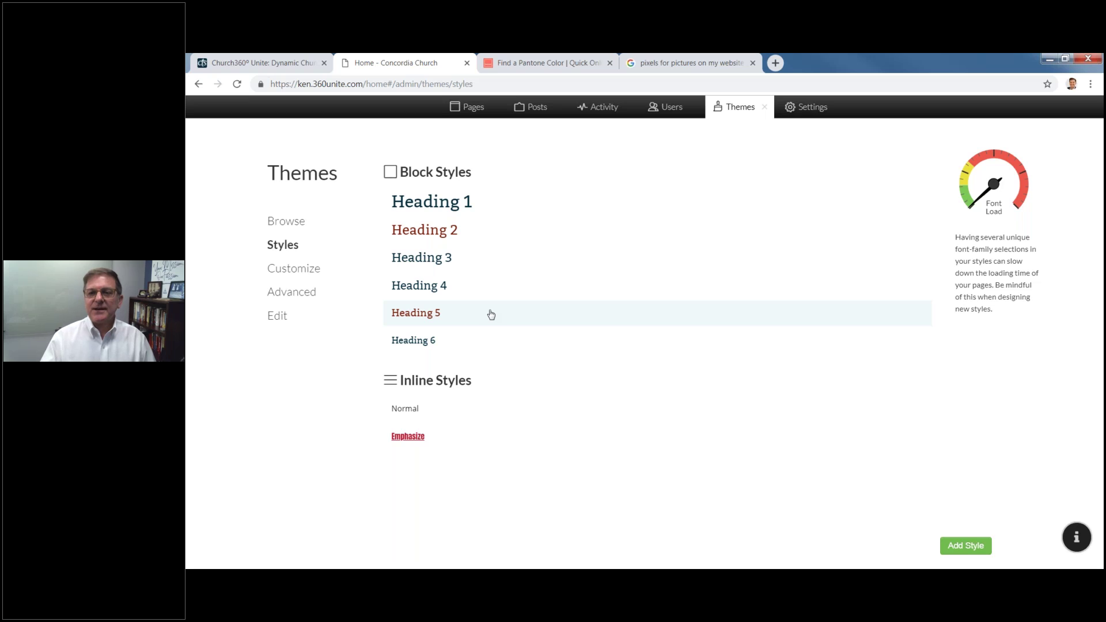
pyautogui.click(432, 201)
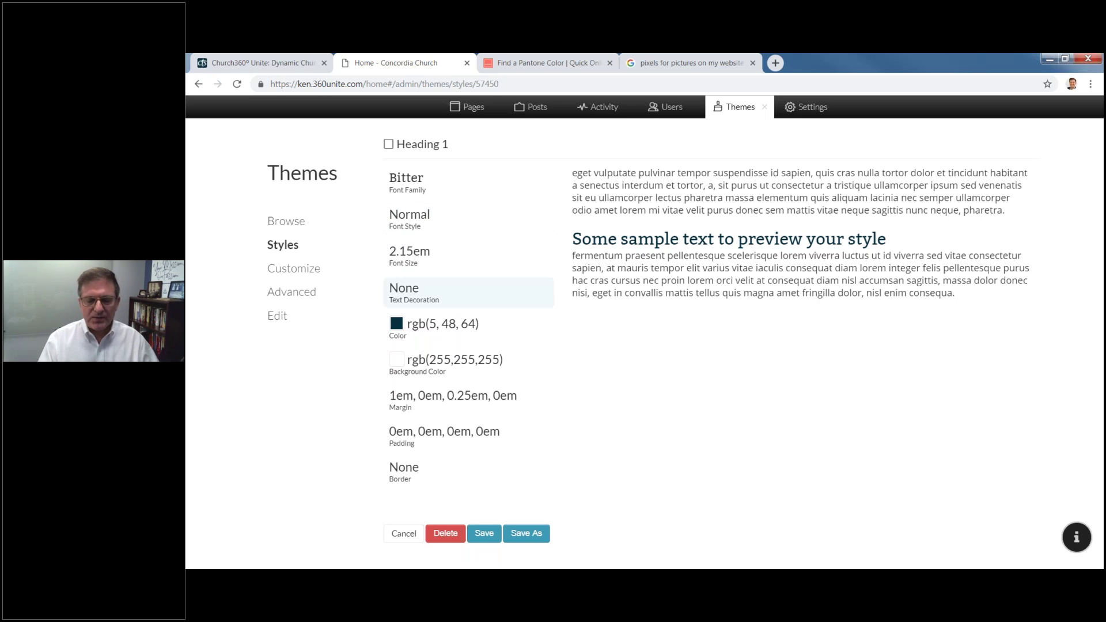
pyautogui.click(424, 190)
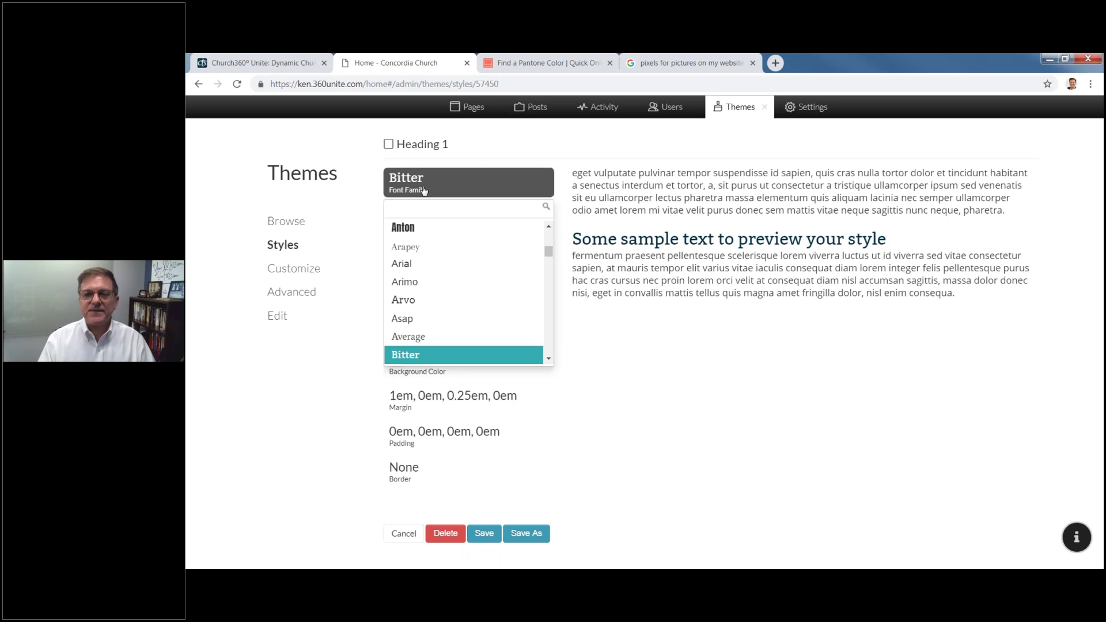
pyautogui.click(425, 189)
pyautogui.click(424, 189)
pyautogui.click(357, 229)
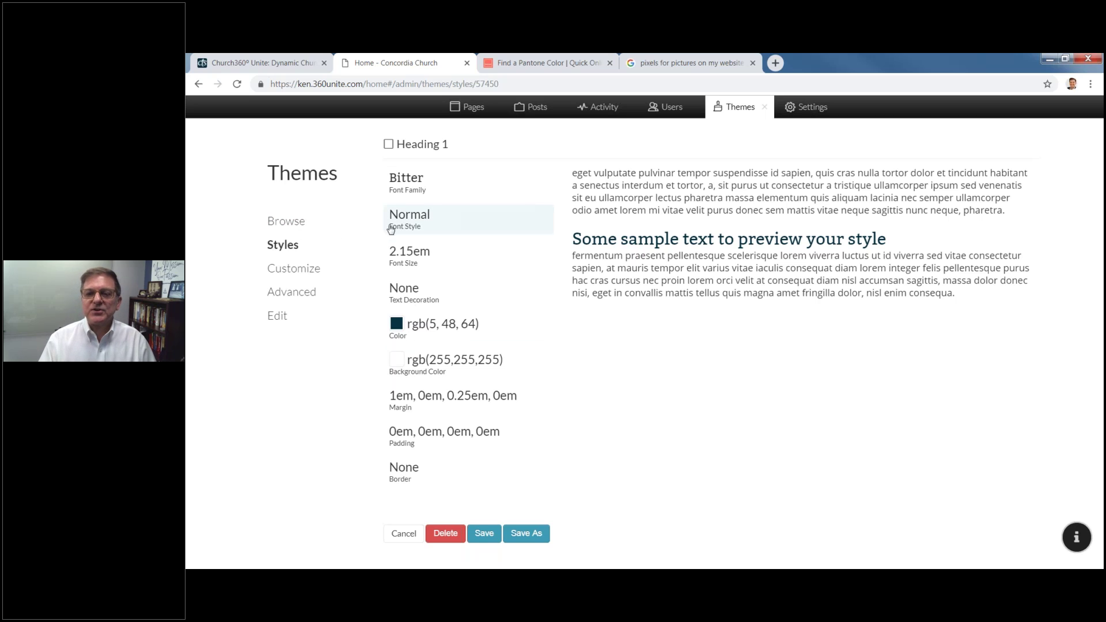
pyautogui.click(404, 228)
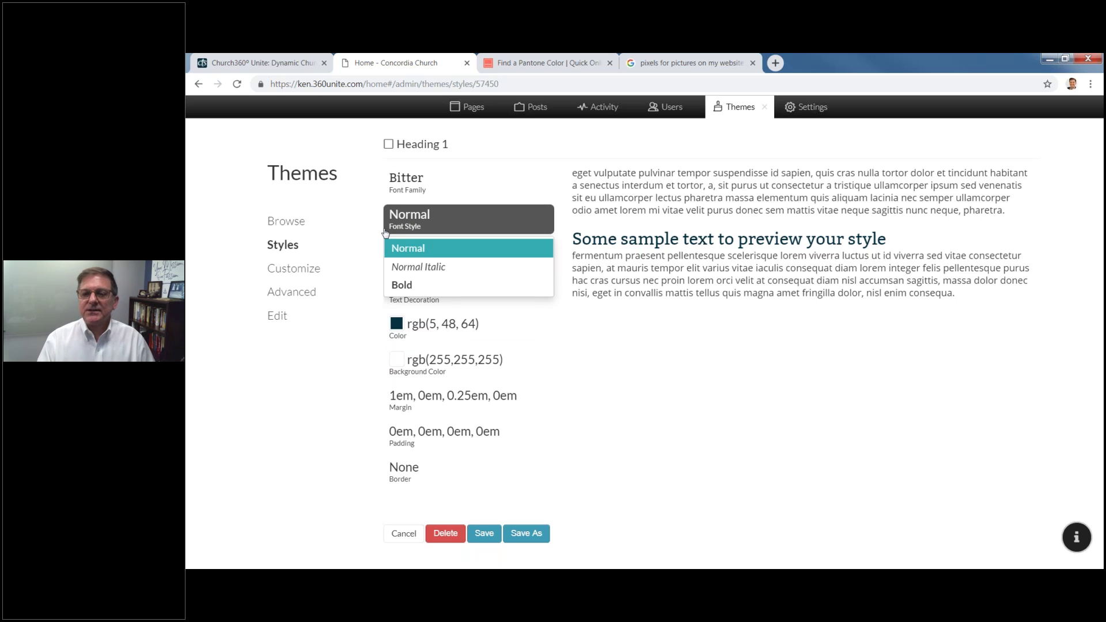
pyautogui.click(386, 232)
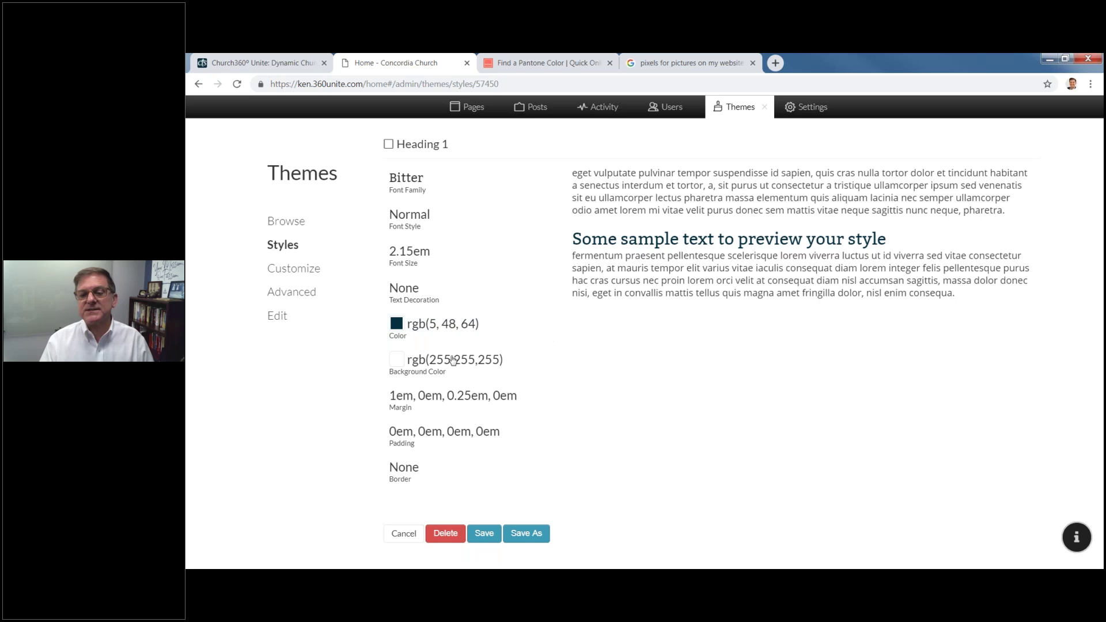
# Step: Try a padding of 1.25em above and 1em to the right of the Heading 1 style, and discard the changes
pyautogui.click(417, 435)
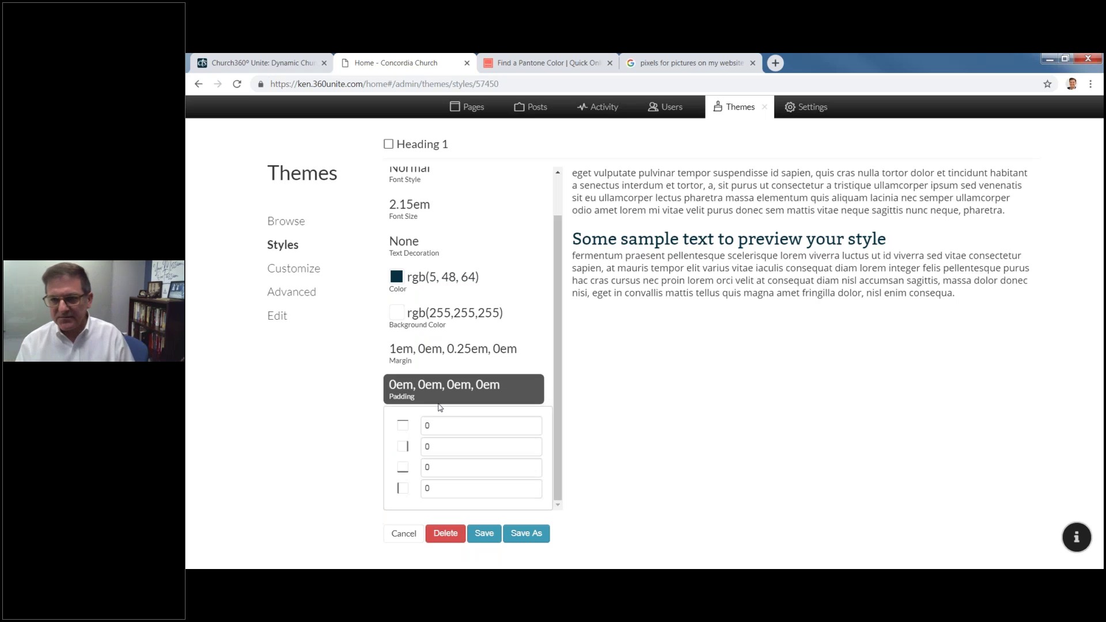
pyautogui.click(533, 424)
pyautogui.click(534, 424)
pyautogui.click(534, 445)
pyautogui.click(534, 444)
pyautogui.click(534, 444)
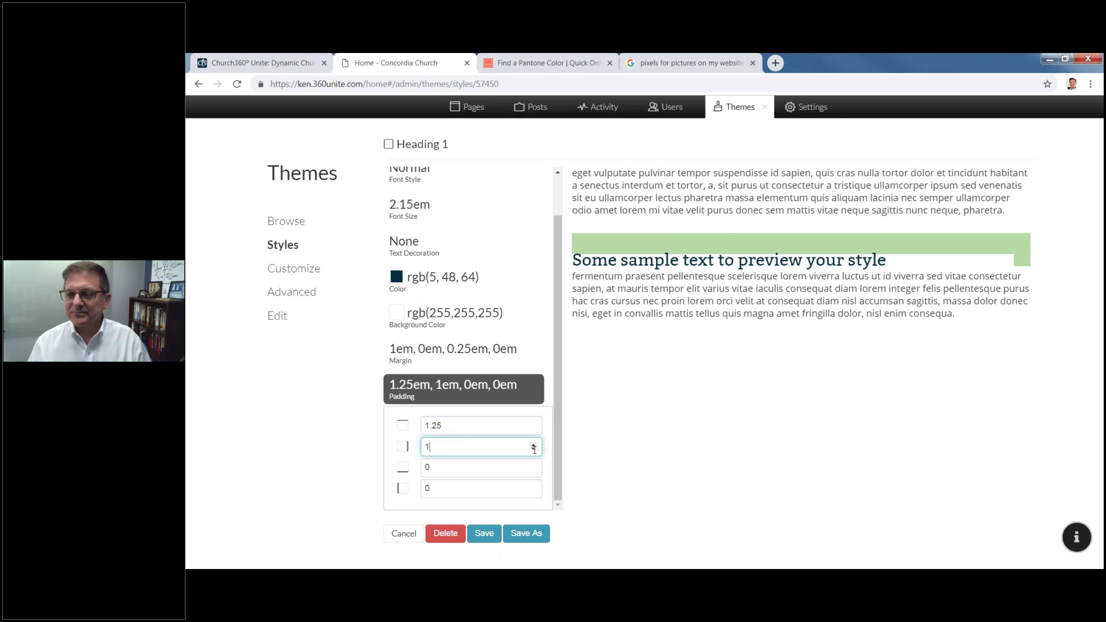
pyautogui.click(405, 535)
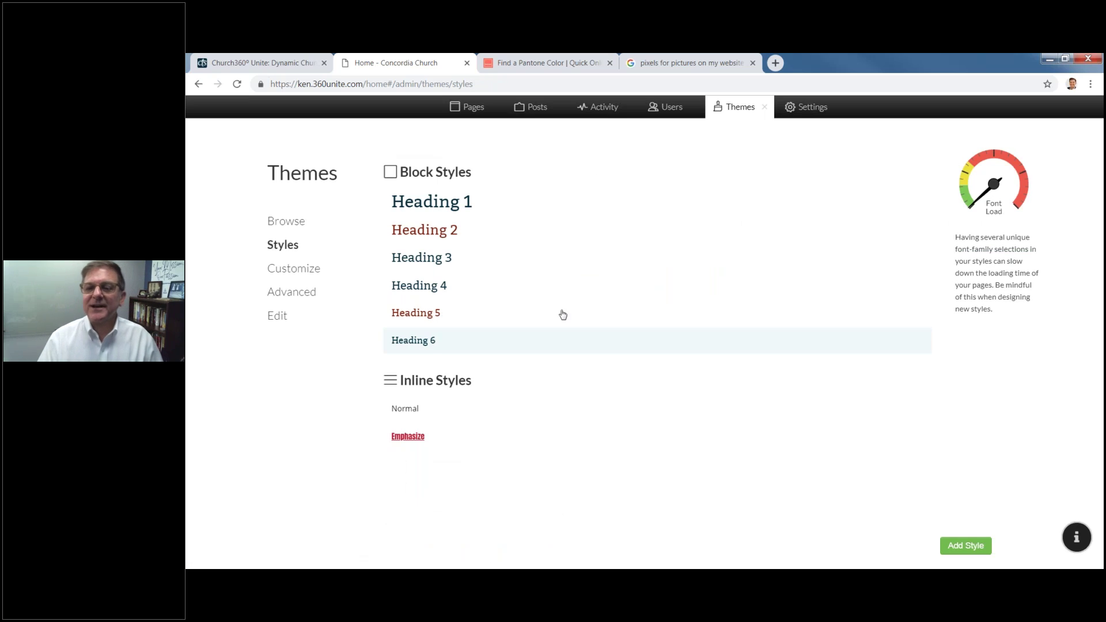
# Step: Examine the properties of the Heading 4 block style and the Normal inline style
pyautogui.click(420, 287)
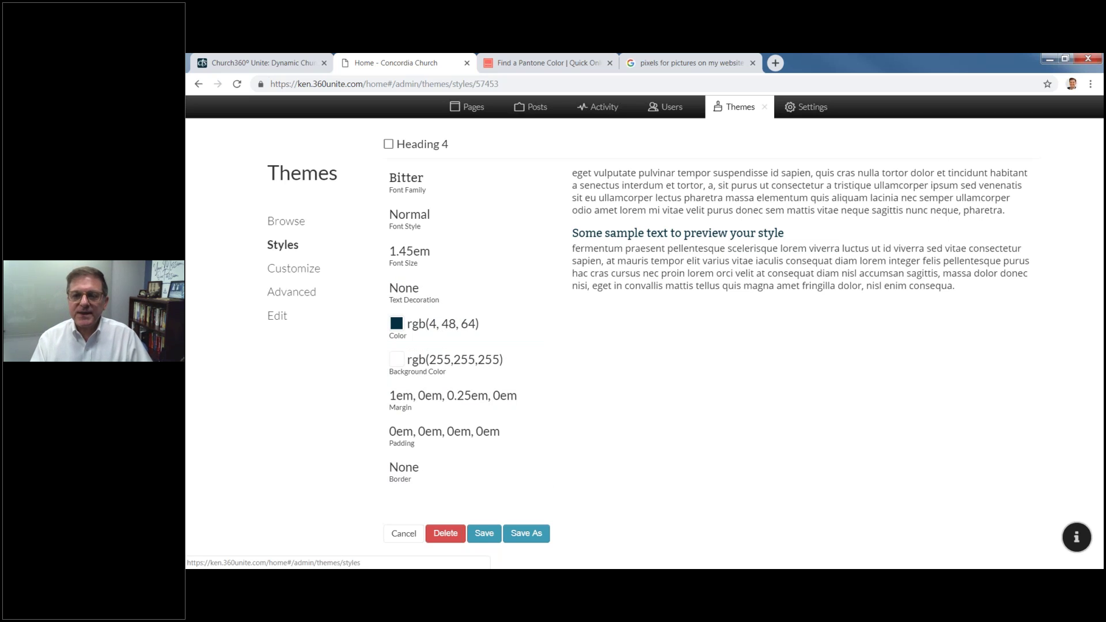
pyautogui.click(404, 534)
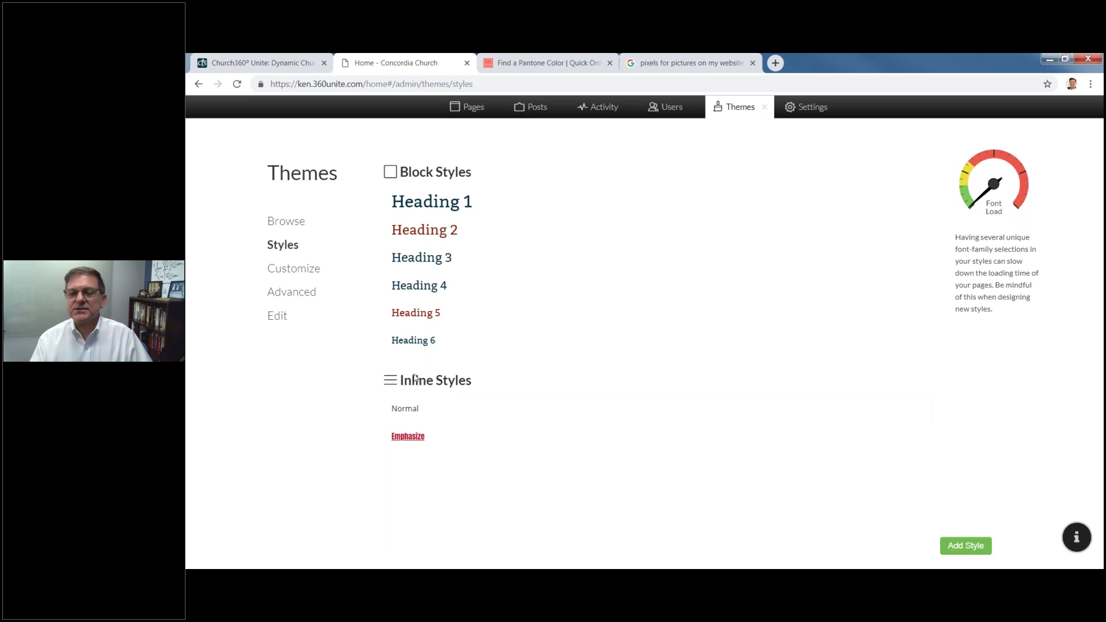
pyautogui.click(415, 409)
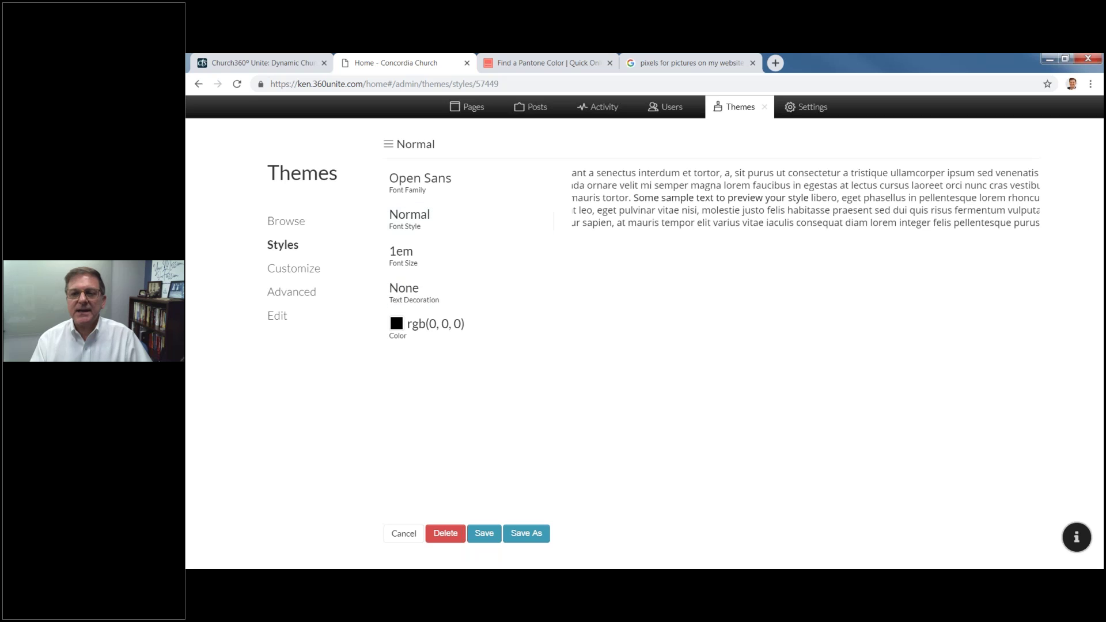
# Step: Examine the properties of the Emphasize inline style and return to the styles list without changing them
pyautogui.click(285, 245)
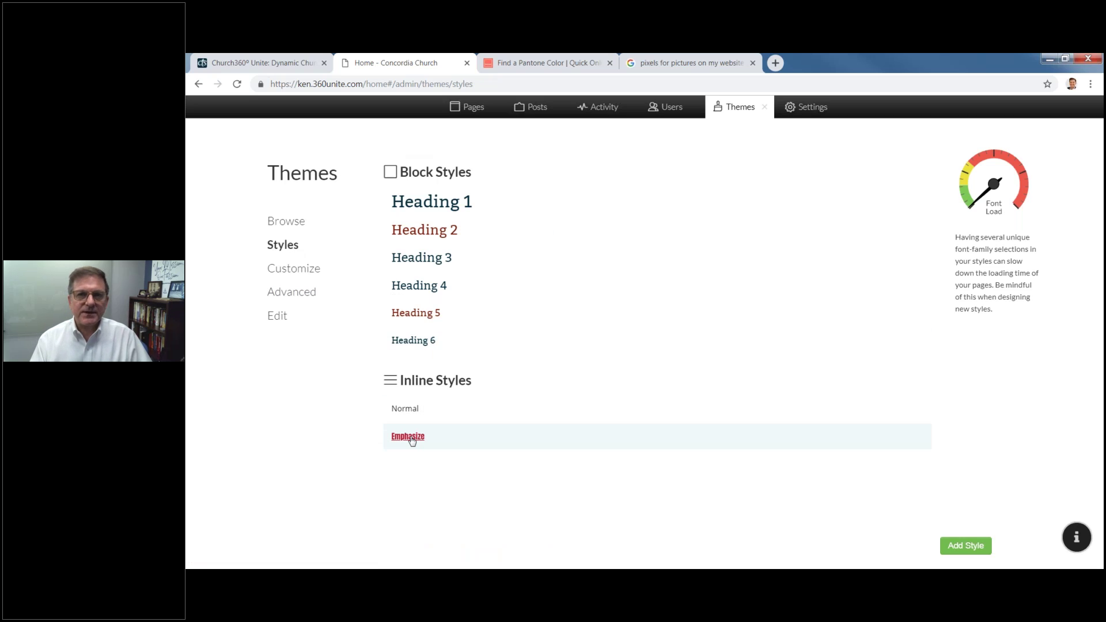
pyautogui.click(410, 439)
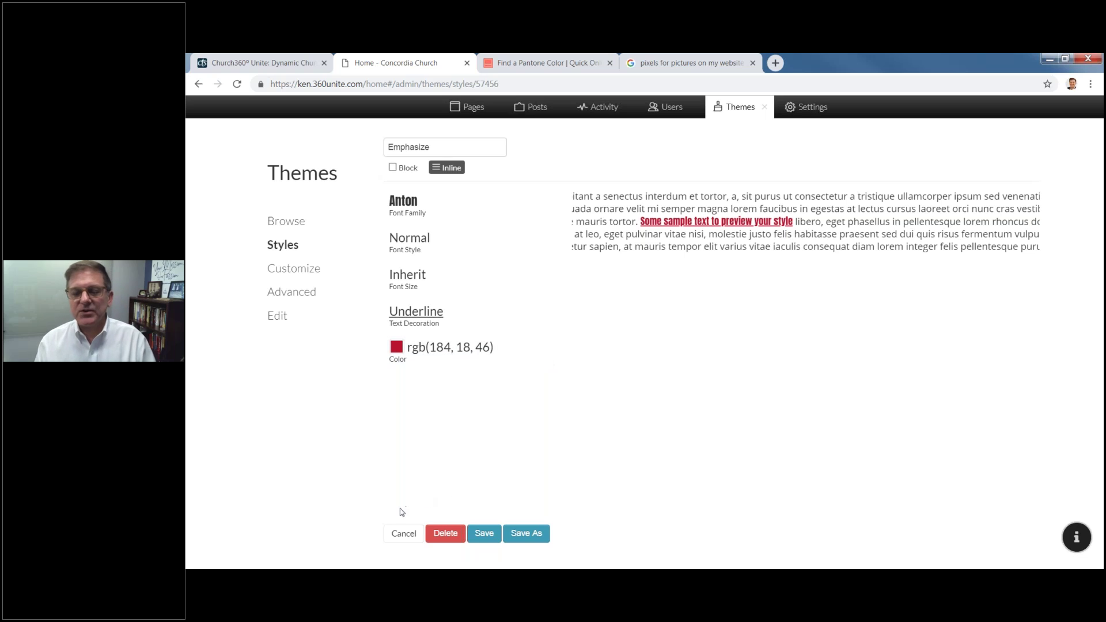
pyautogui.click(398, 532)
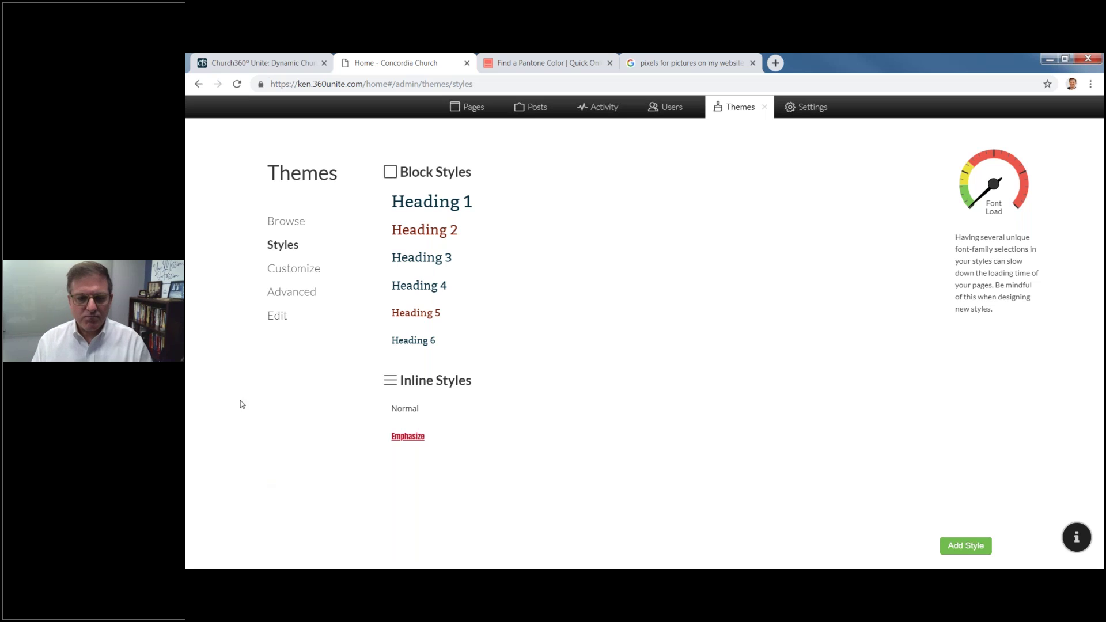
# Step: Open the theme's color customization and try a bright blue, followed by the green 22d6a6, as the Hover Color
pyautogui.click(297, 277)
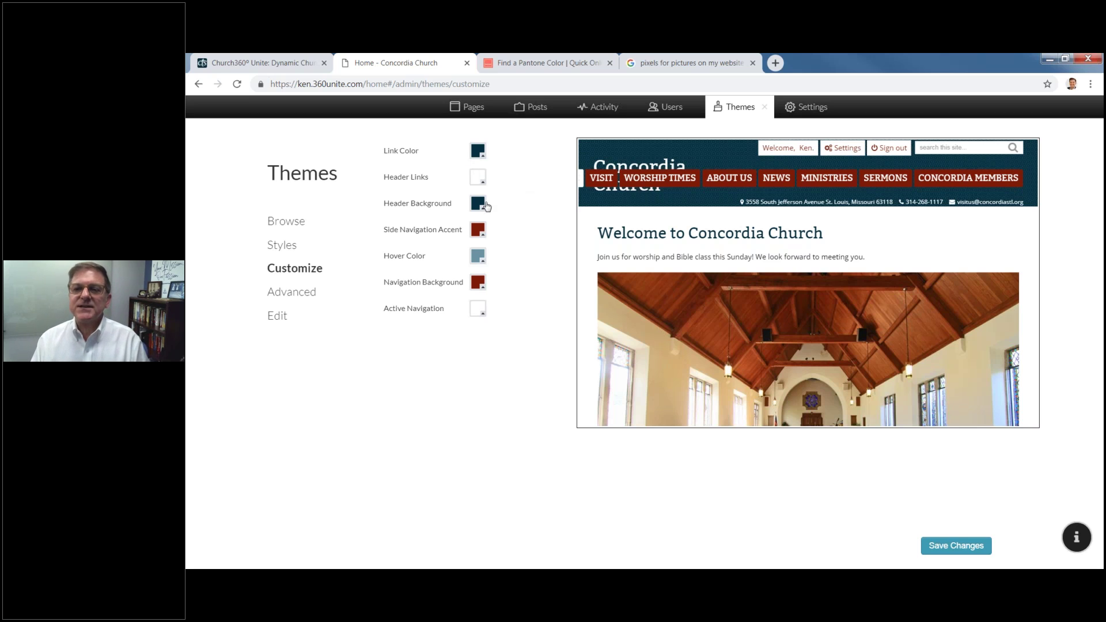
pyautogui.click(483, 263)
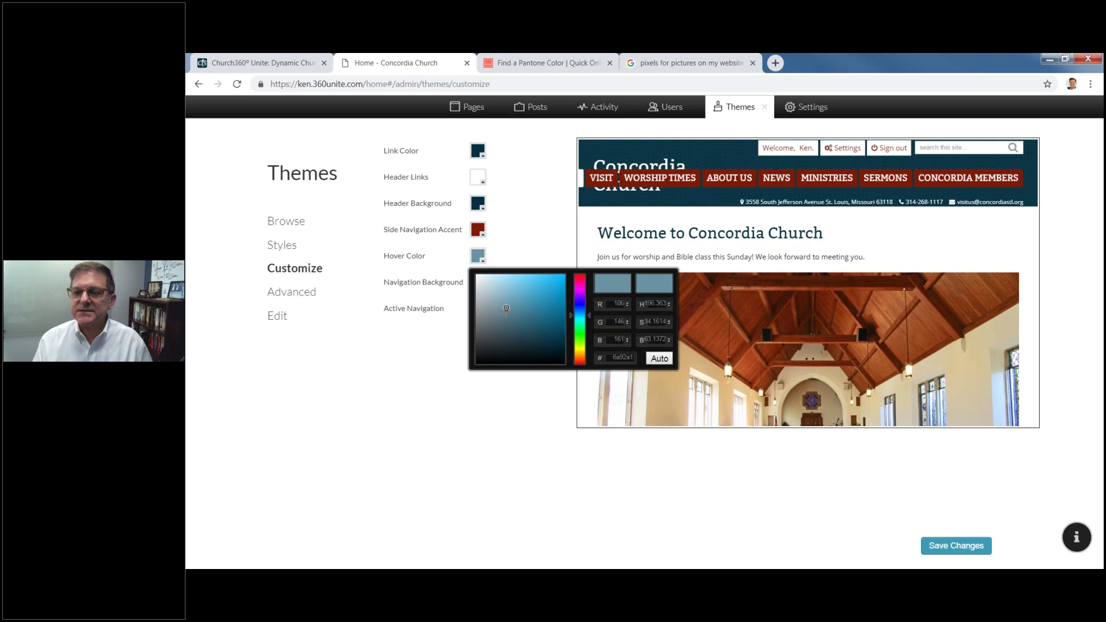
pyautogui.moveTo(524, 296); pyautogui.dragTo(551, 289)
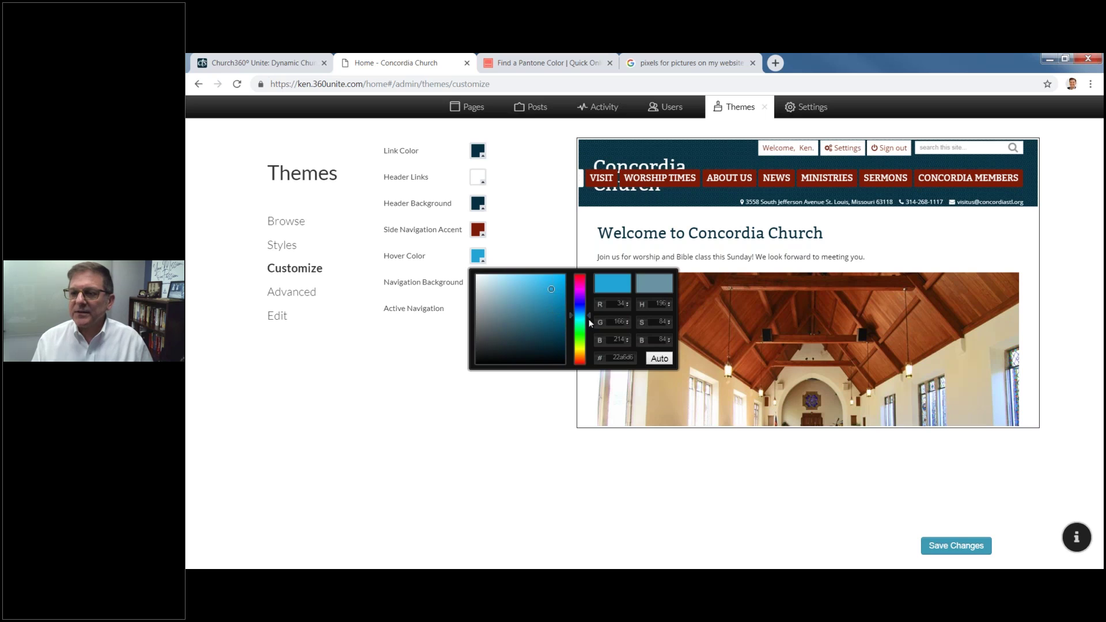
pyautogui.moveTo(590, 314); pyautogui.dragTo(589, 324)
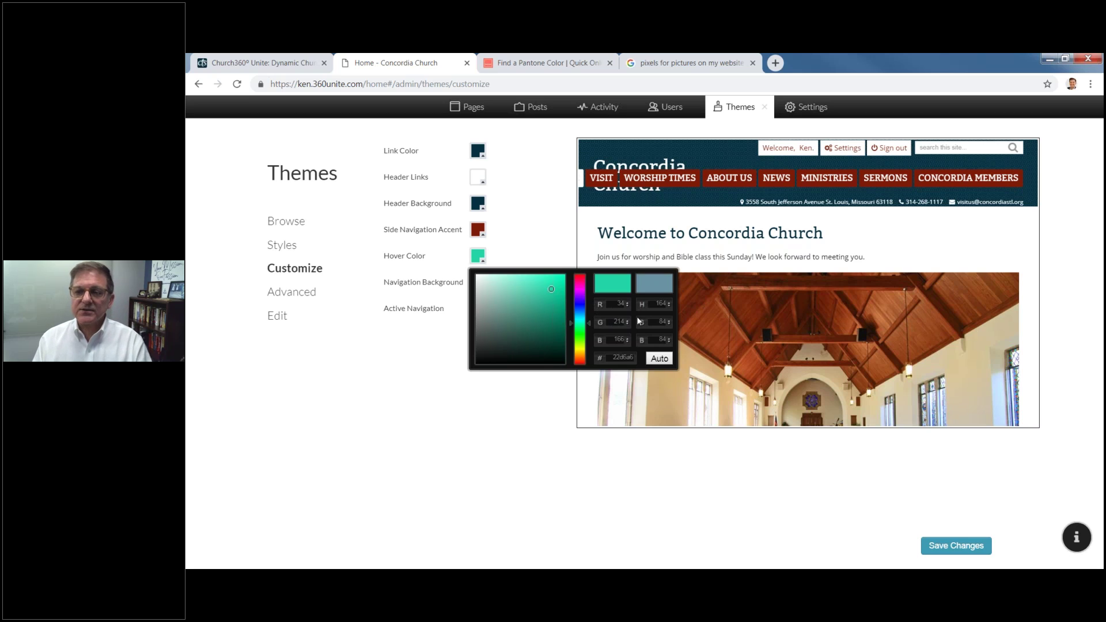
# Step: Look up the color values of PANTONE 3529 C in the Pantone Color Finder, return to the theme customization and close the color picker
pyautogui.click(517, 65)
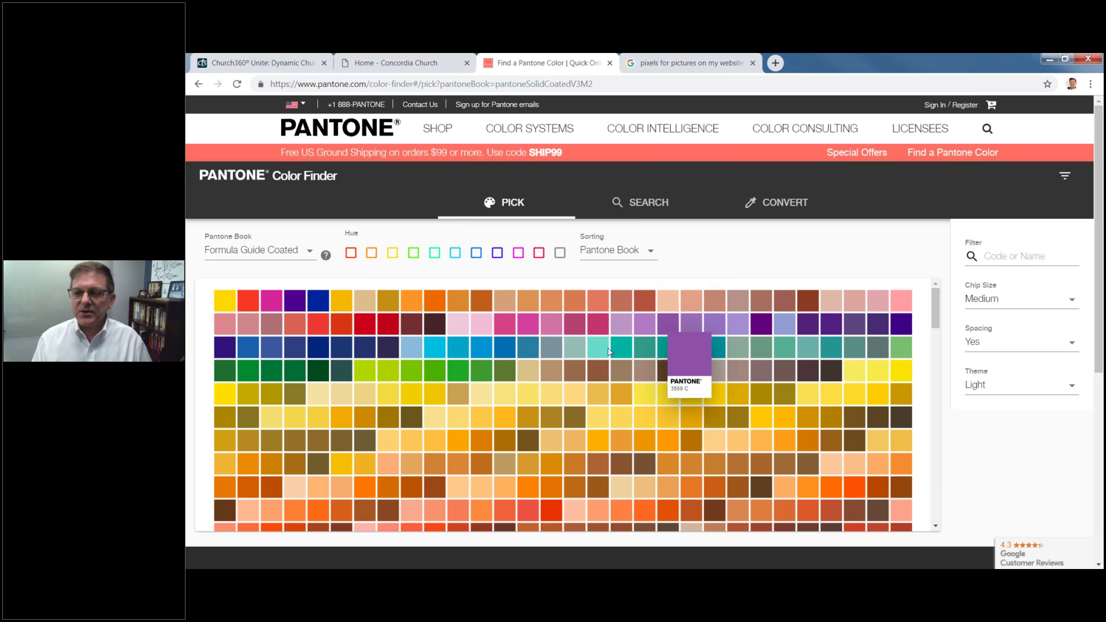
pyautogui.click(461, 376)
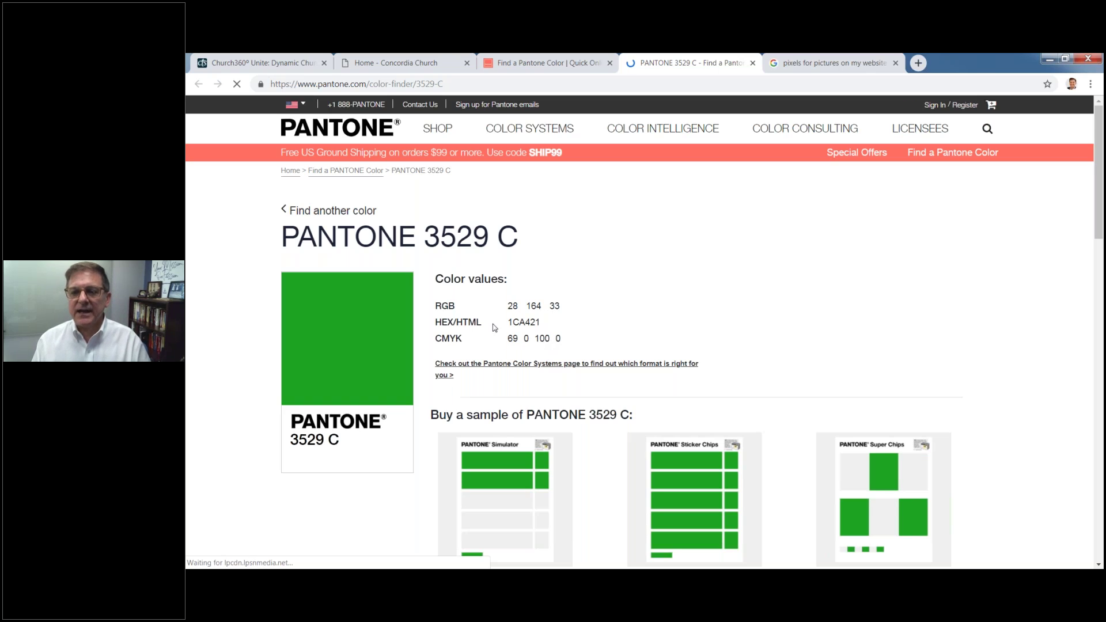
pyautogui.click(376, 65)
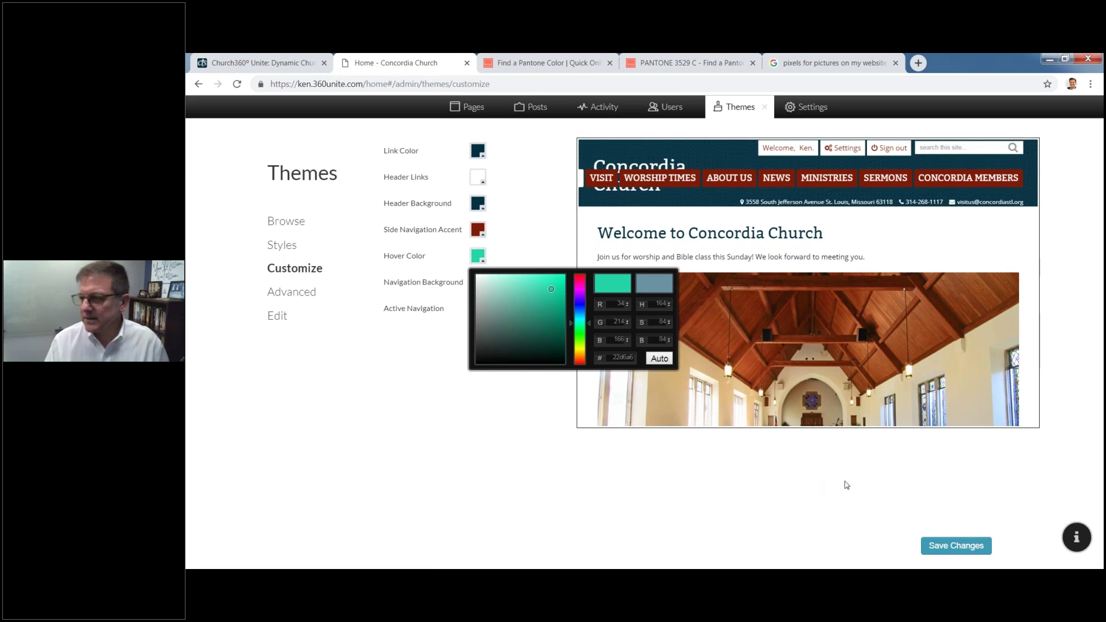
pyautogui.click(465, 506)
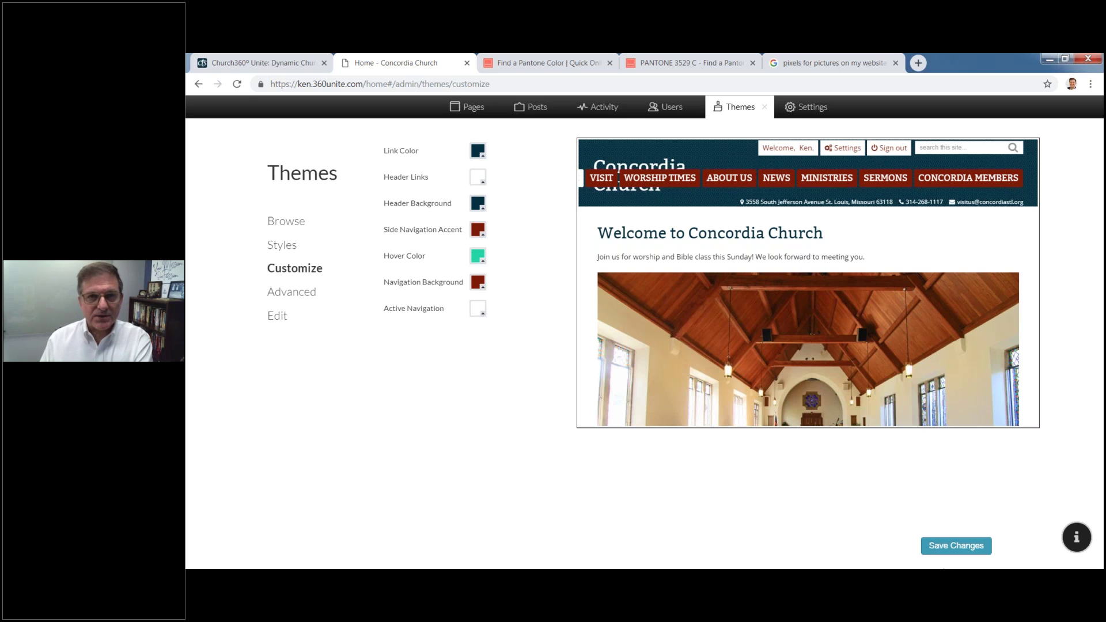
# Step: Search the help articles for "how to change colors", view the support message form and close the help
pyautogui.click(1081, 549)
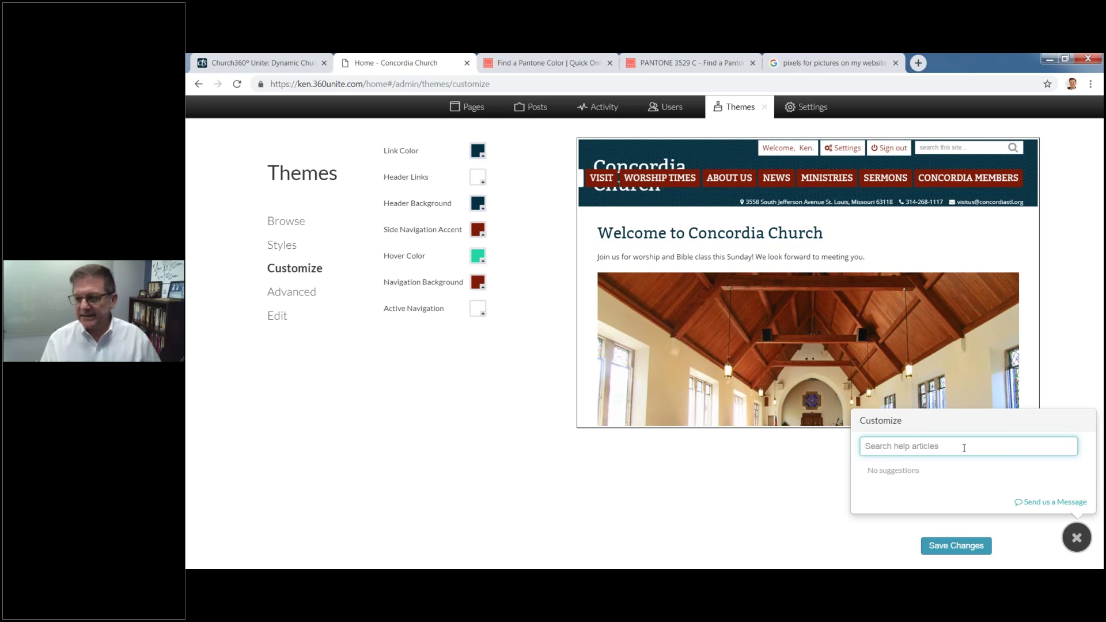
pyautogui.write('how to change colors')
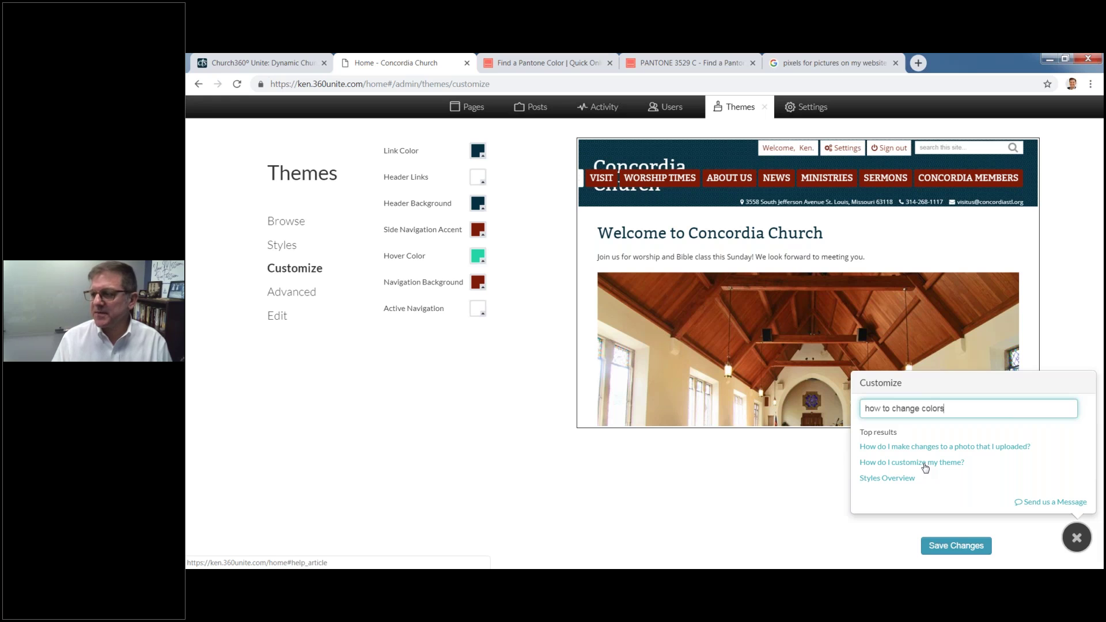
pyautogui.click(1031, 504)
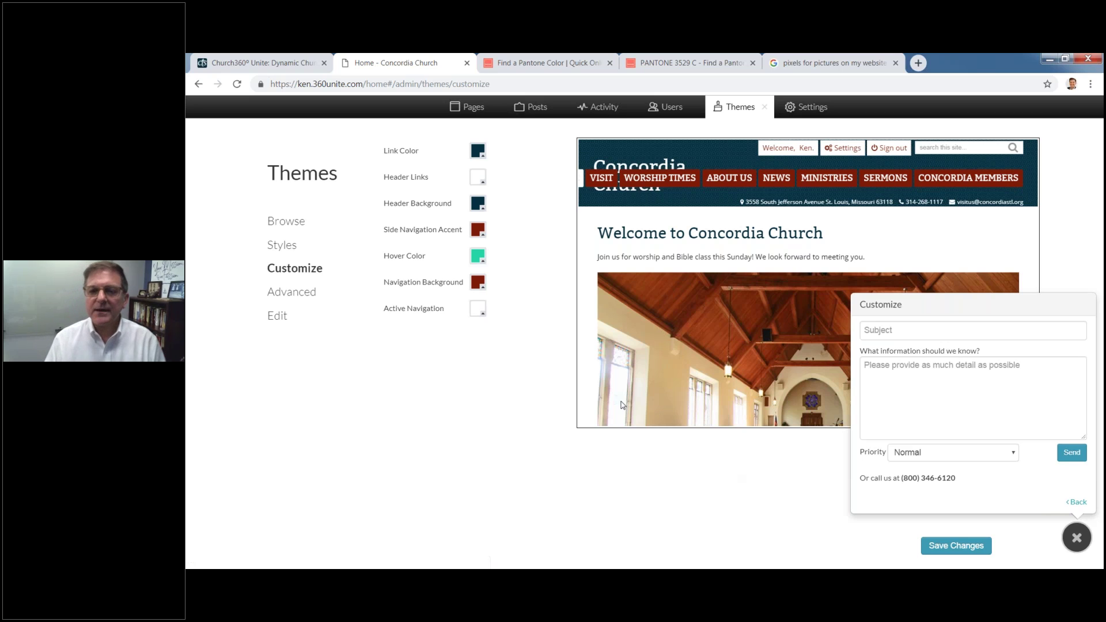
pyautogui.click(1079, 502)
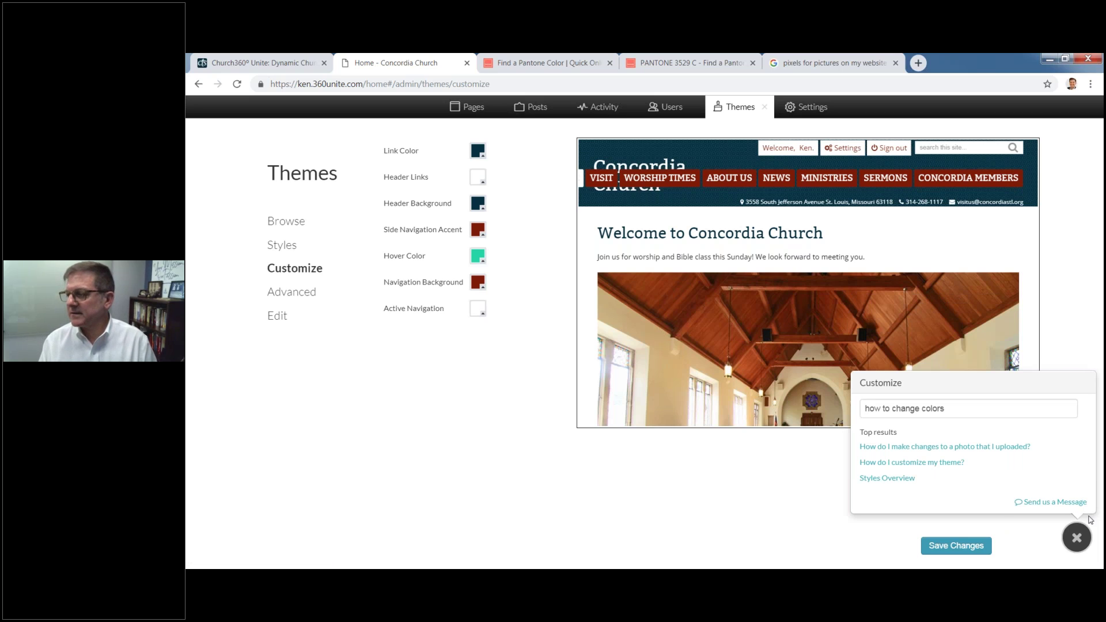
pyautogui.click(1076, 548)
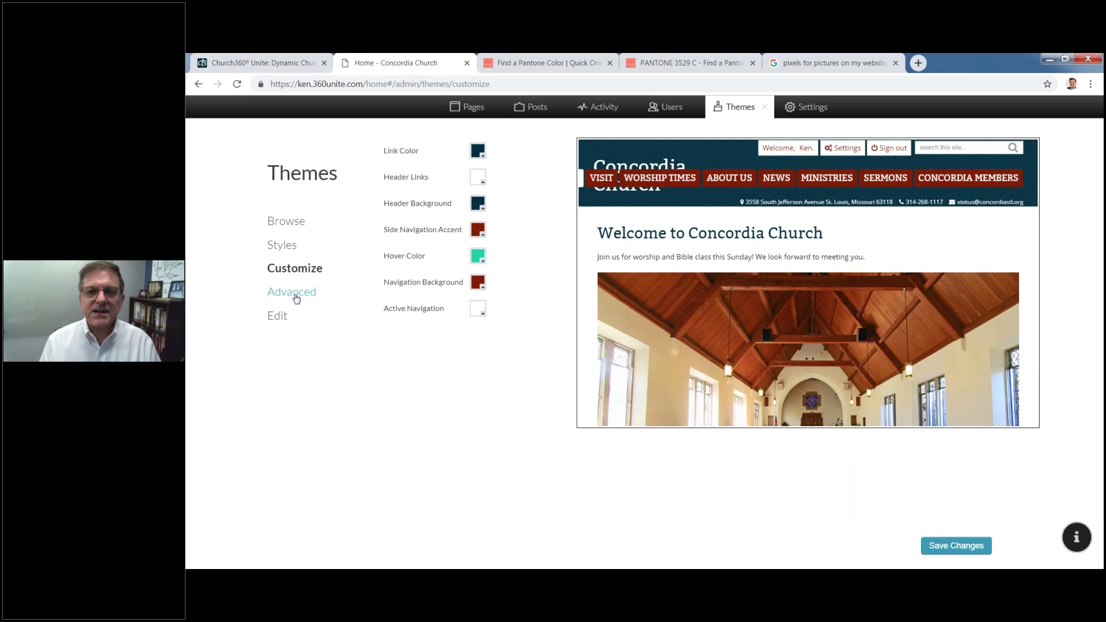
# Step: Examine the theme's custom headers and scripts and its file editing option, and return to the home page
pyautogui.click(296, 298)
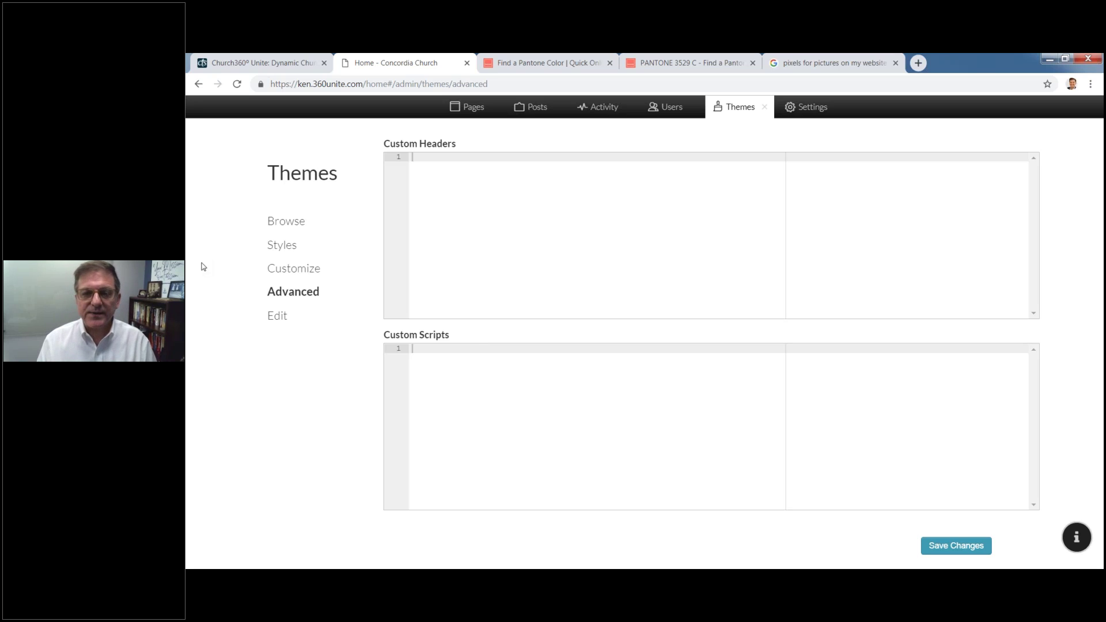
pyautogui.click(269, 326)
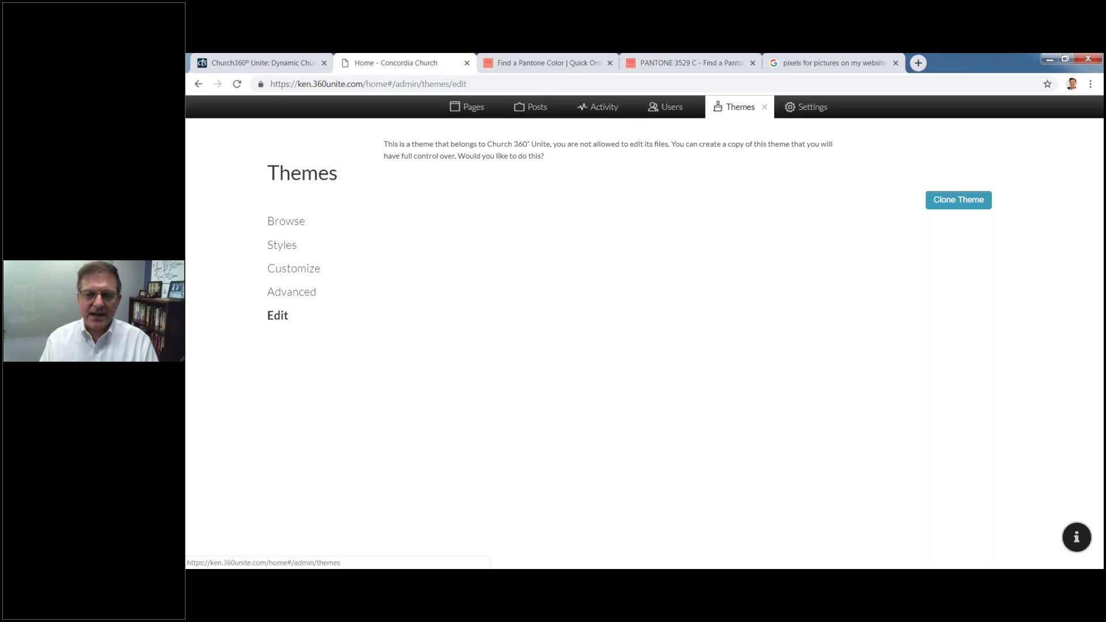
pyautogui.click(766, 109)
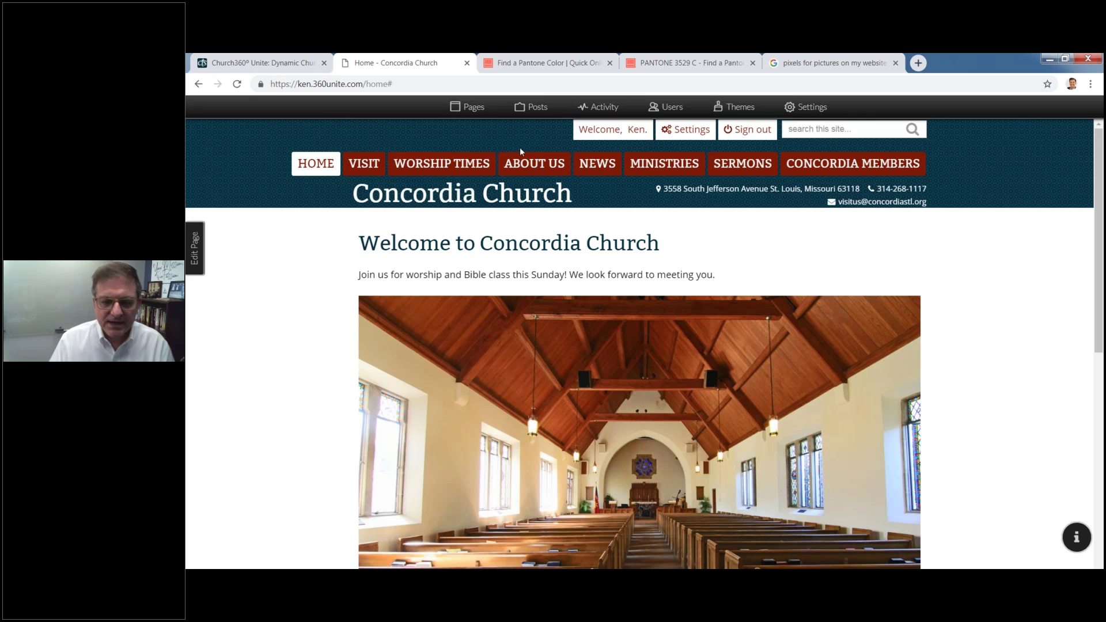
# Step: Compare the home page's navigation menu with the active and available menu items in the page manager
pyautogui.moveTo(600, 167)
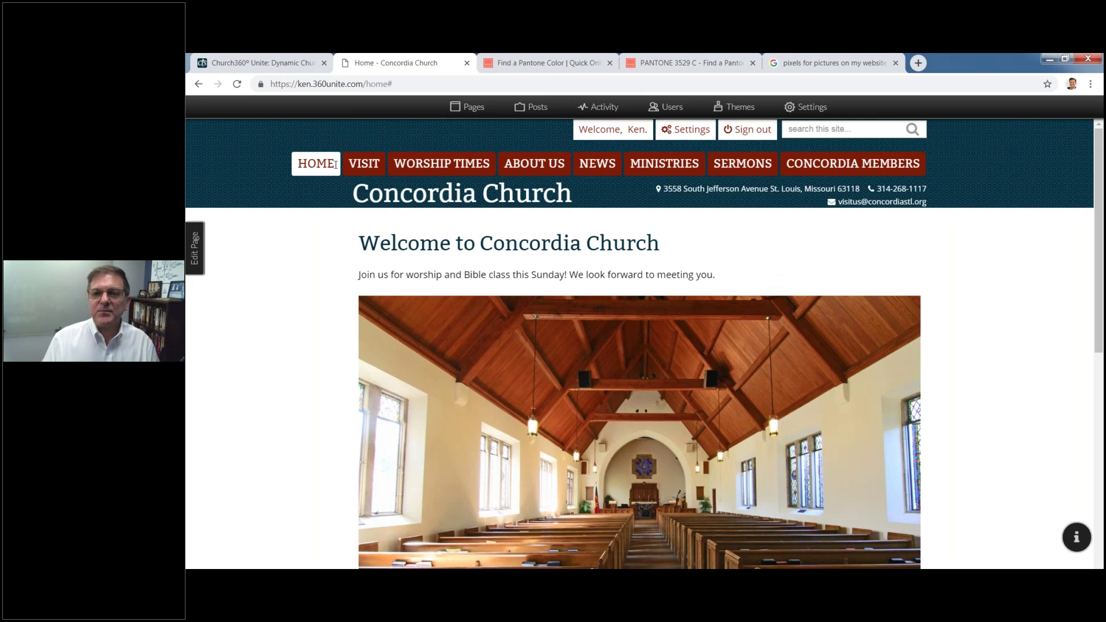
pyautogui.moveTo(523, 168)
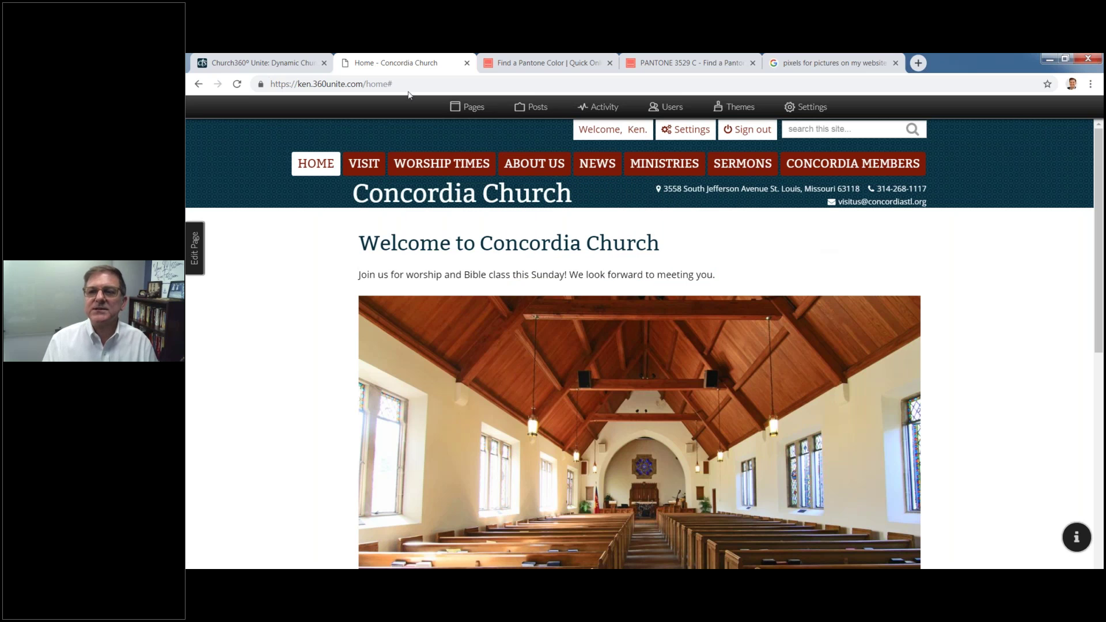
pyautogui.click(476, 118)
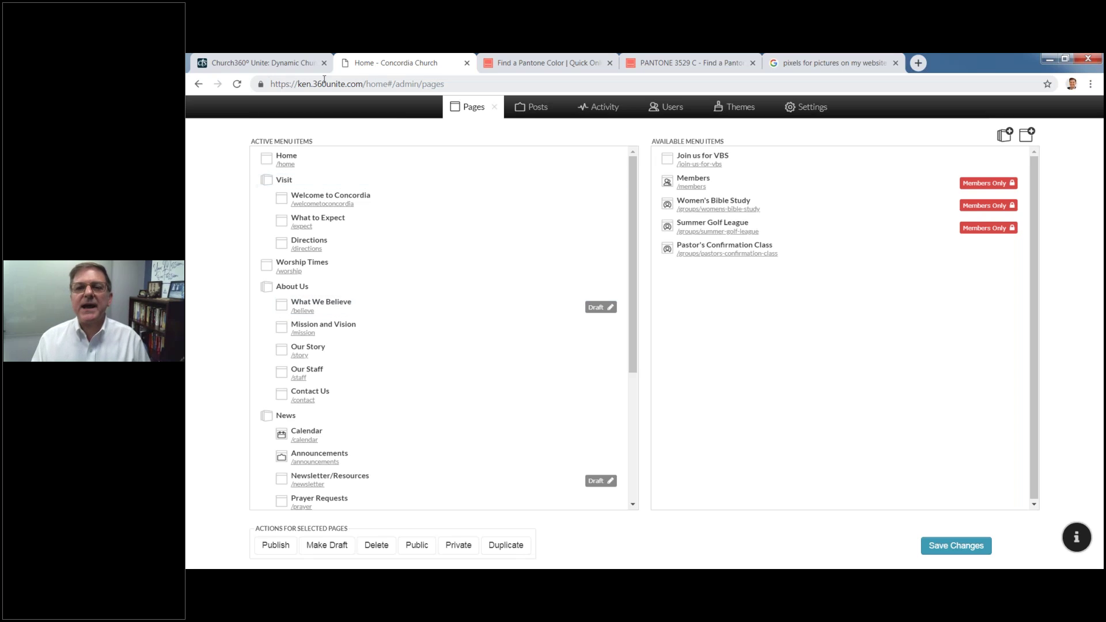
pyautogui.click(497, 107)
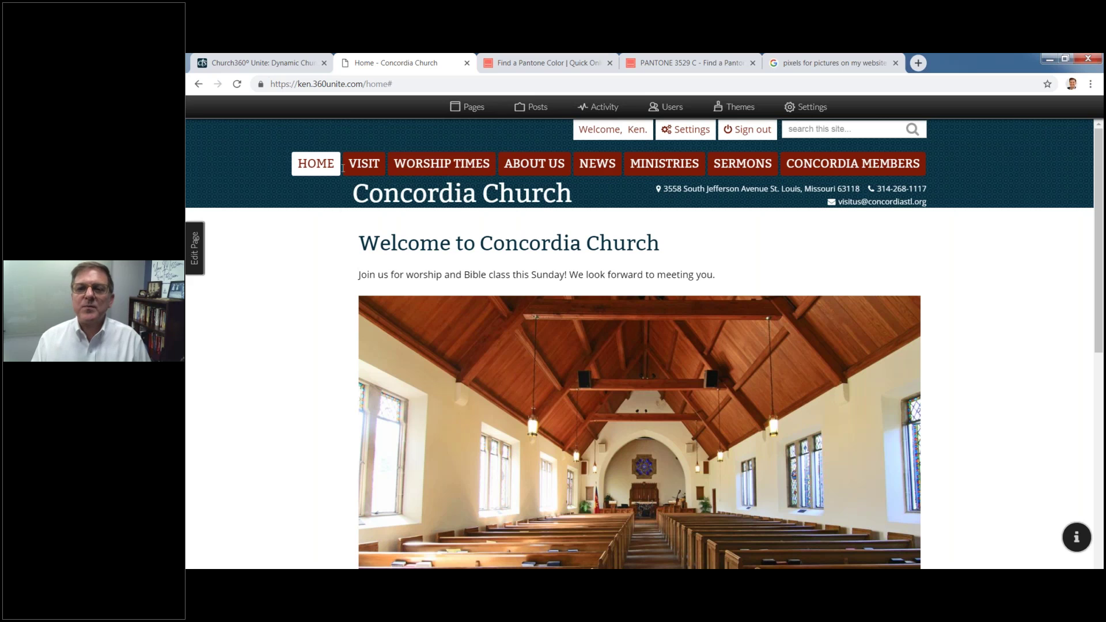
pyautogui.moveTo(364, 164)
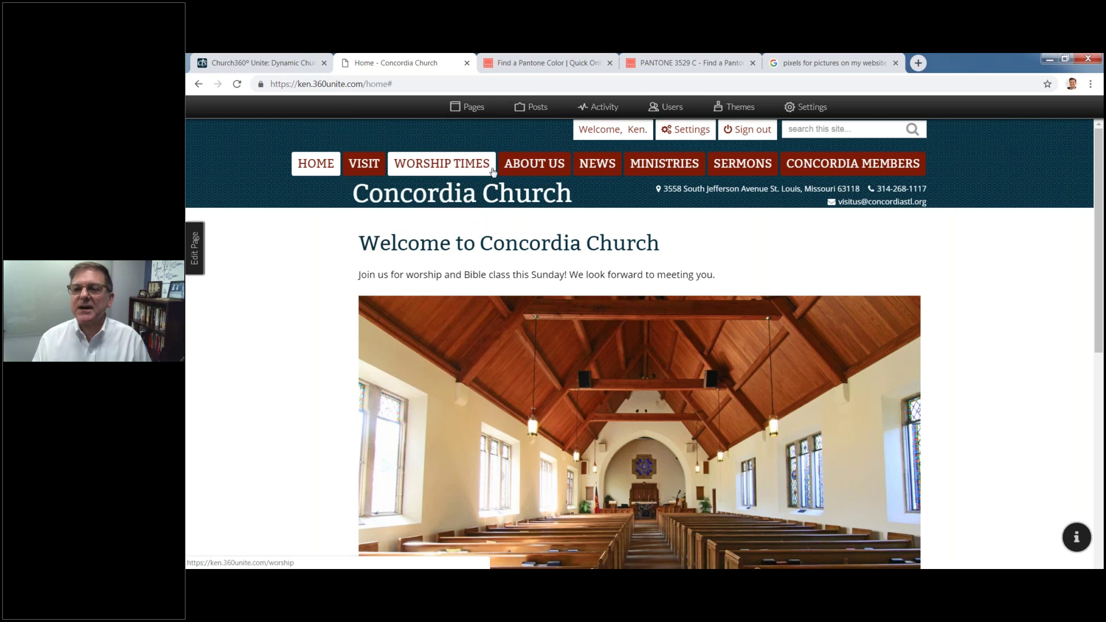
pyautogui.moveTo(603, 173)
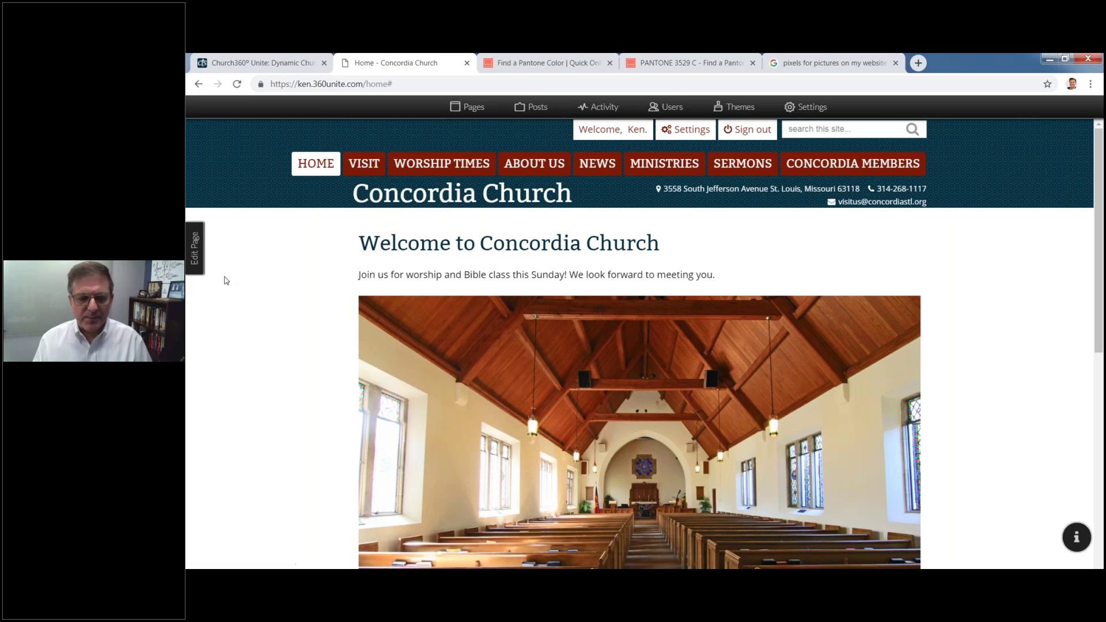
pyautogui.click(482, 110)
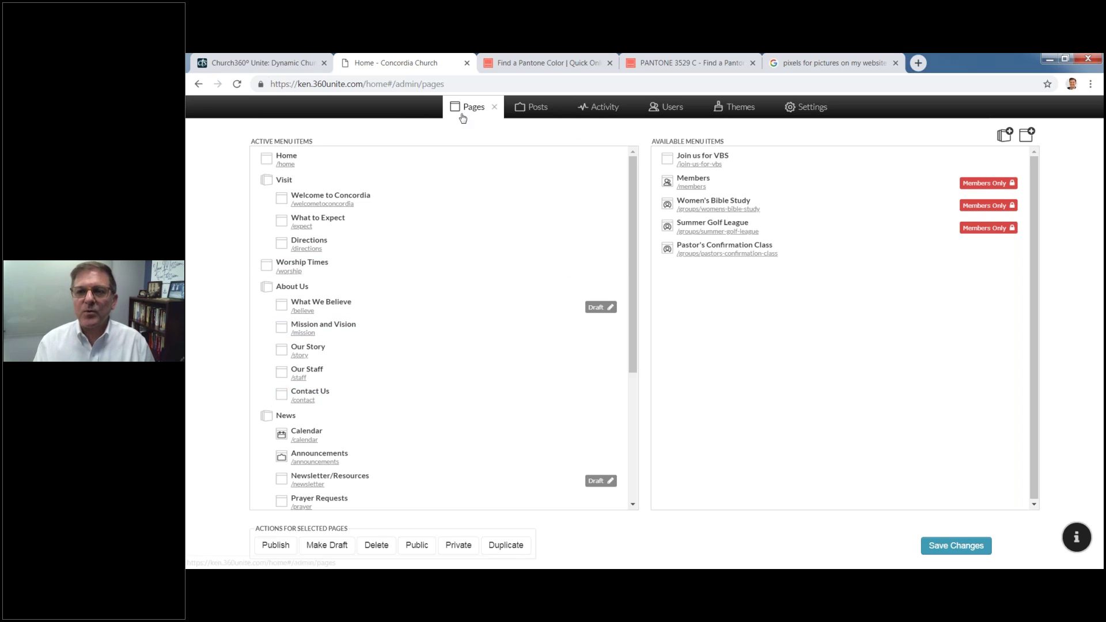
pyautogui.click(498, 109)
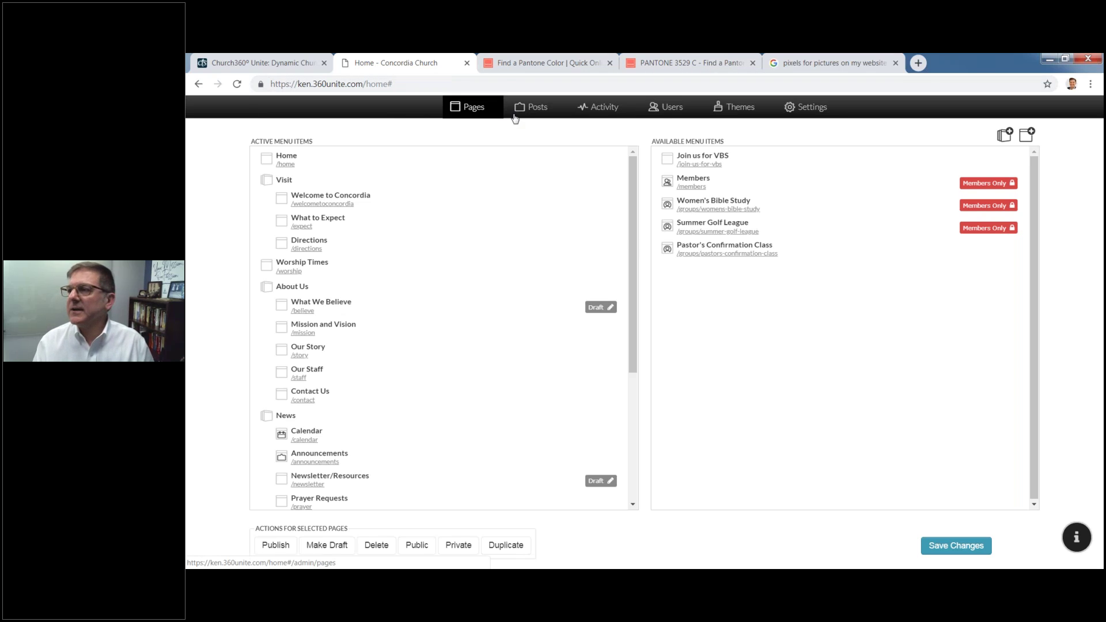
# Step: Shrink the browser window to phone width to examine the home page's mobile layout, and restore it to full size
pyautogui.click(1064, 59)
pyautogui.moveTo(1000, 64); pyautogui.dragTo(634, 69)
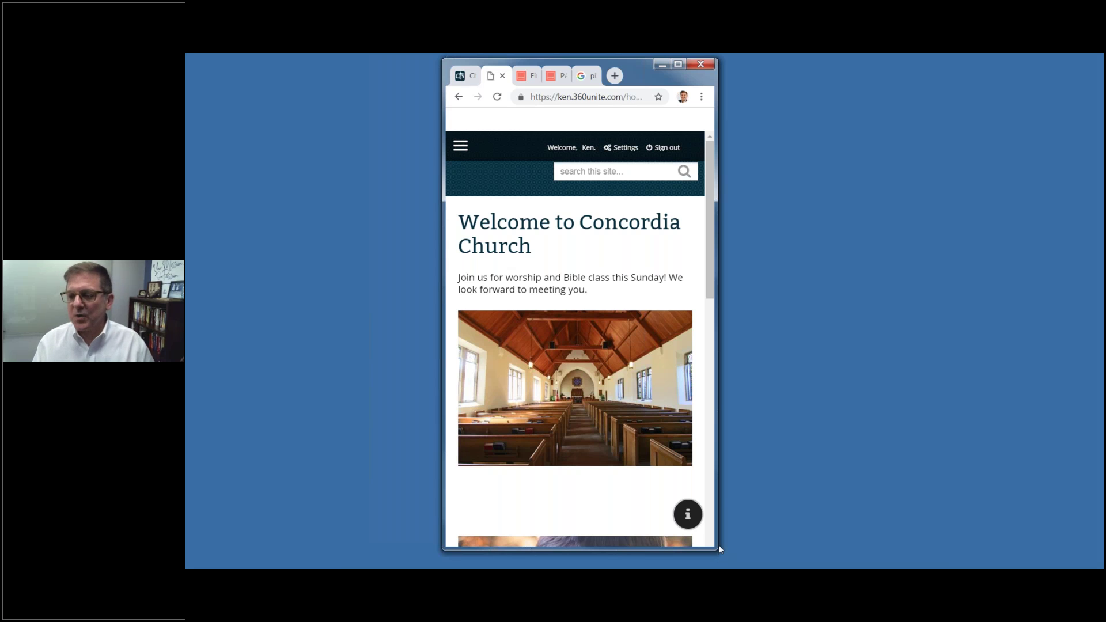
pyautogui.moveTo(716, 548); pyautogui.dragTo(670, 555)
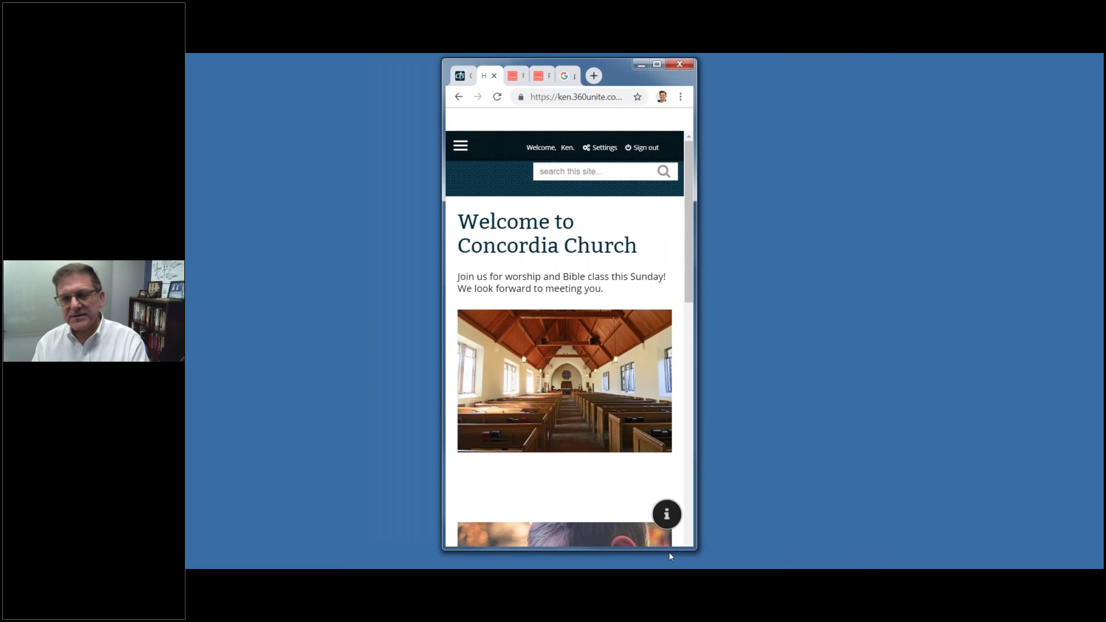
pyautogui.moveTo(699, 546); pyautogui.dragTo(843, 526)
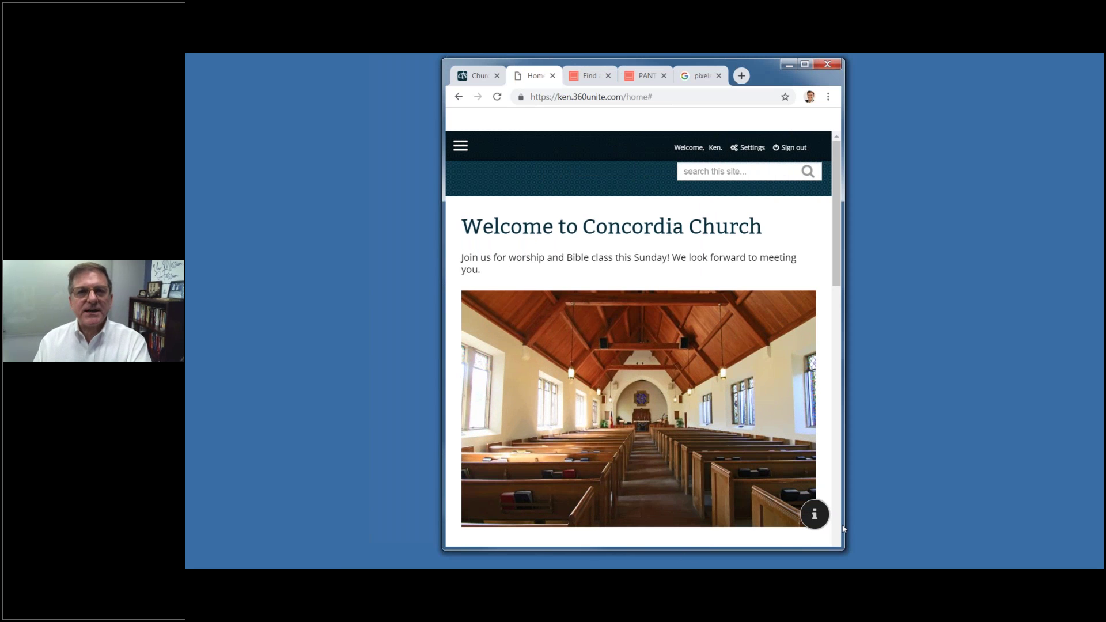
pyautogui.click(805, 64)
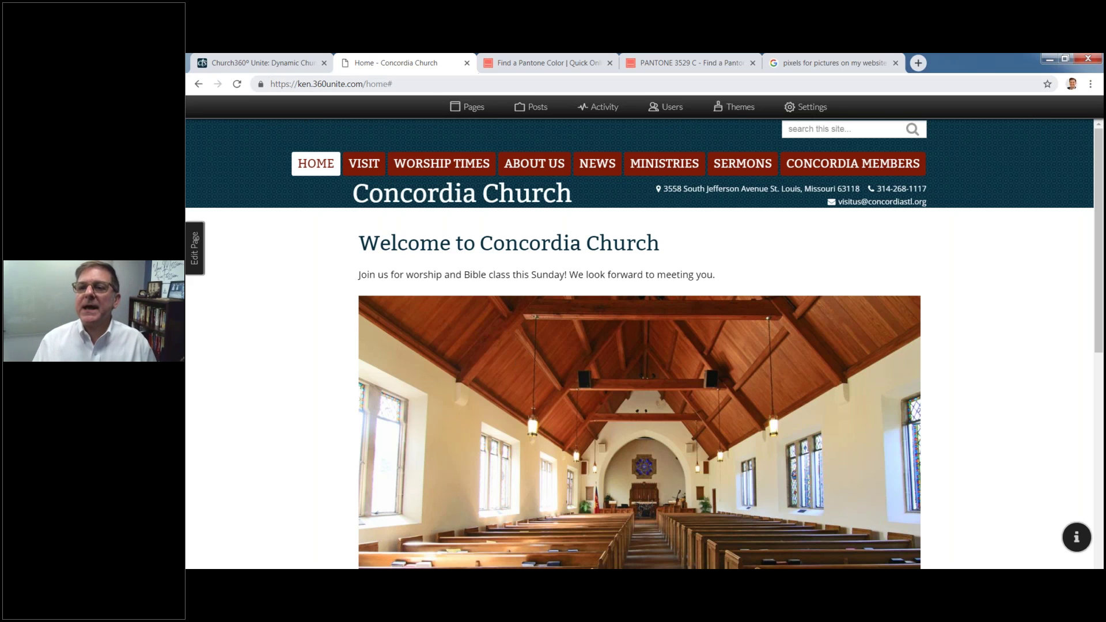
# Step: Try to add a new menu folder in the page manager and move it to the available menu items
pyautogui.click(470, 106)
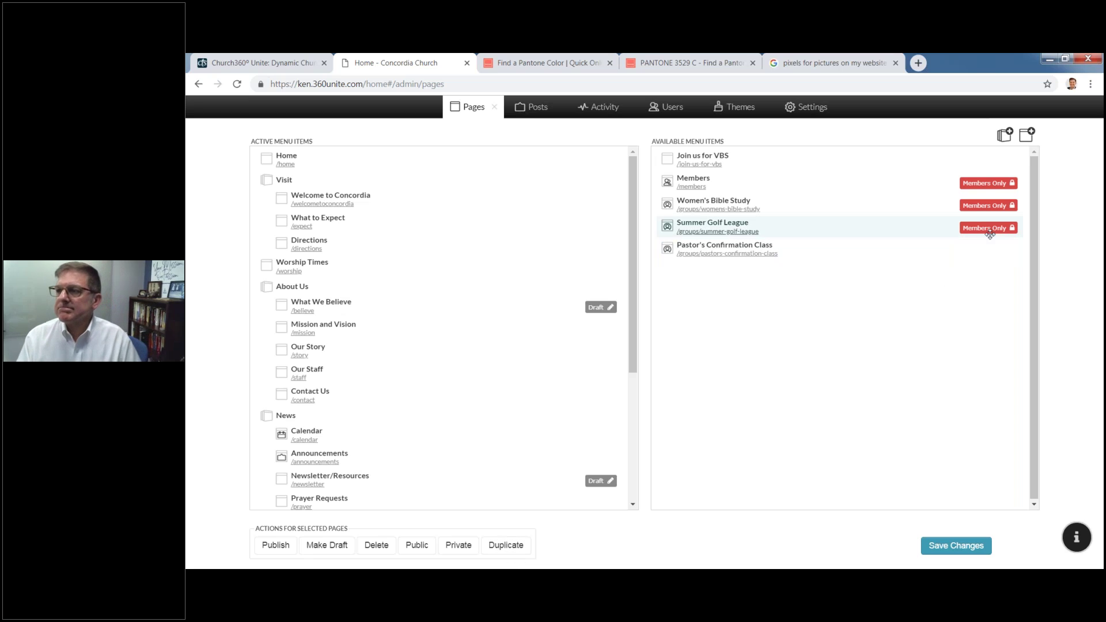
pyautogui.click(1005, 138)
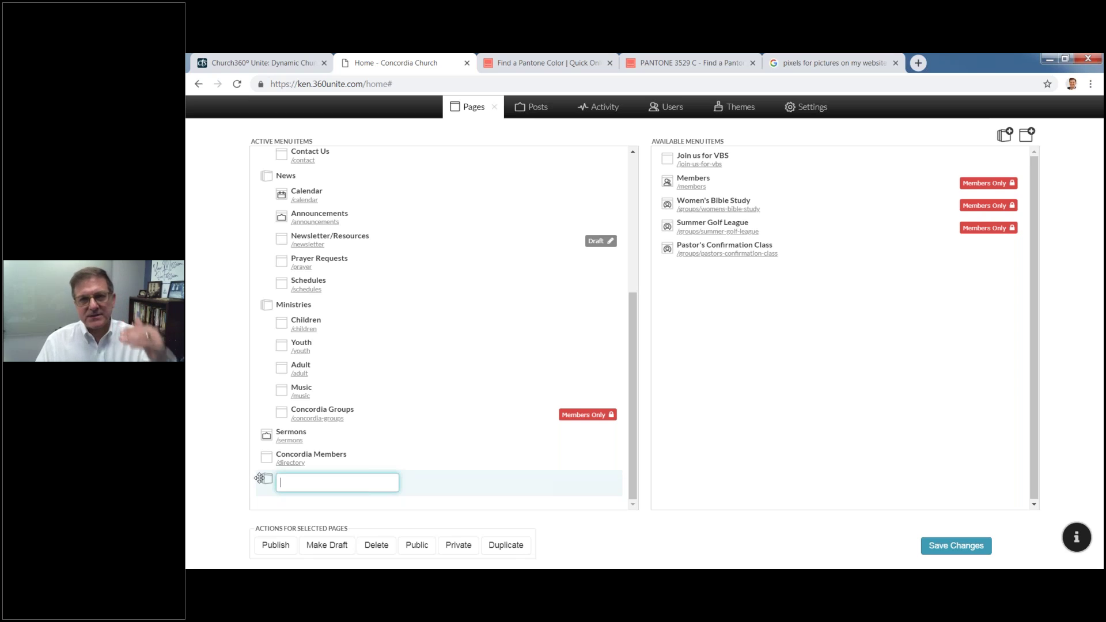
pyautogui.moveTo(262, 482); pyautogui.dragTo(781, 434)
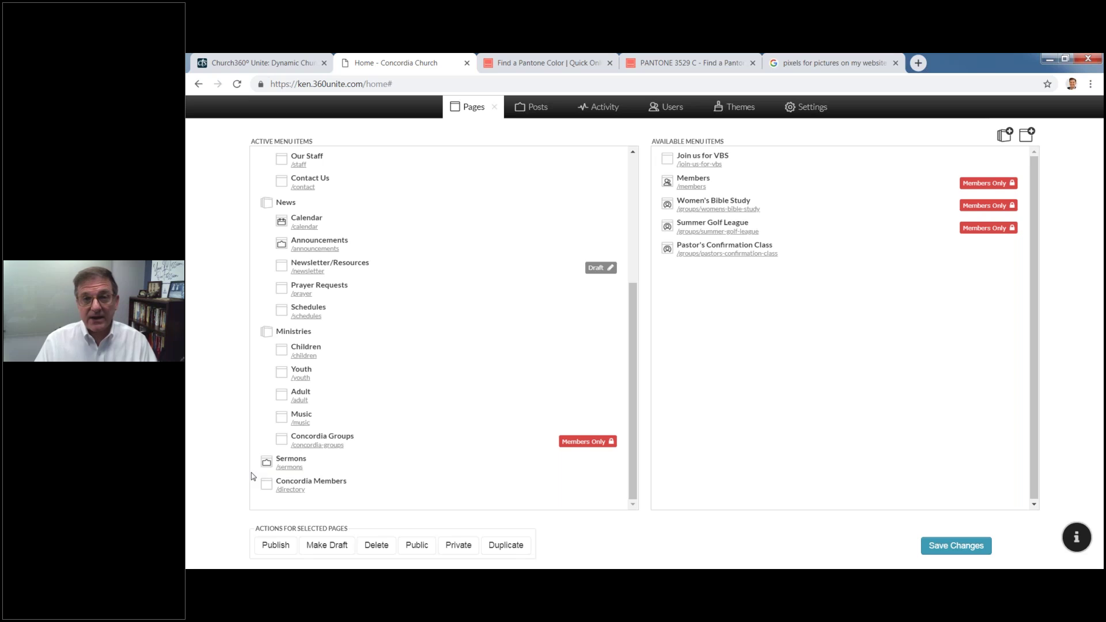
pyautogui.scroll(4, 439, 254)
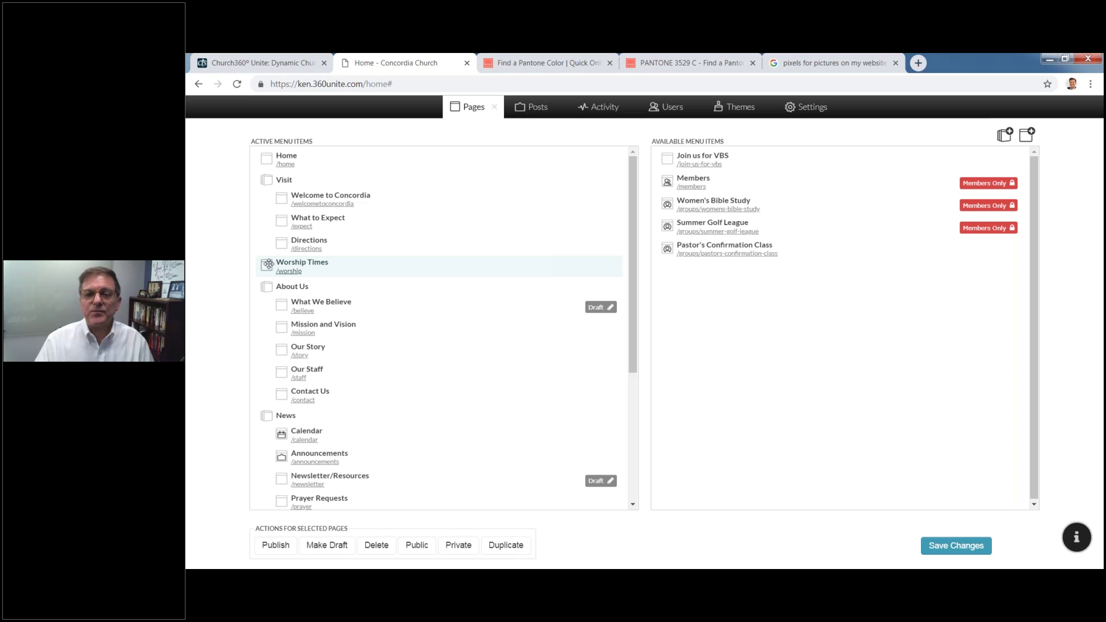
# Step: Move Worship Times directly below Home and About Us above Visit in the active menu items, save the changes and close the page manager
pyautogui.moveTo(268, 264); pyautogui.dragTo(275, 173)
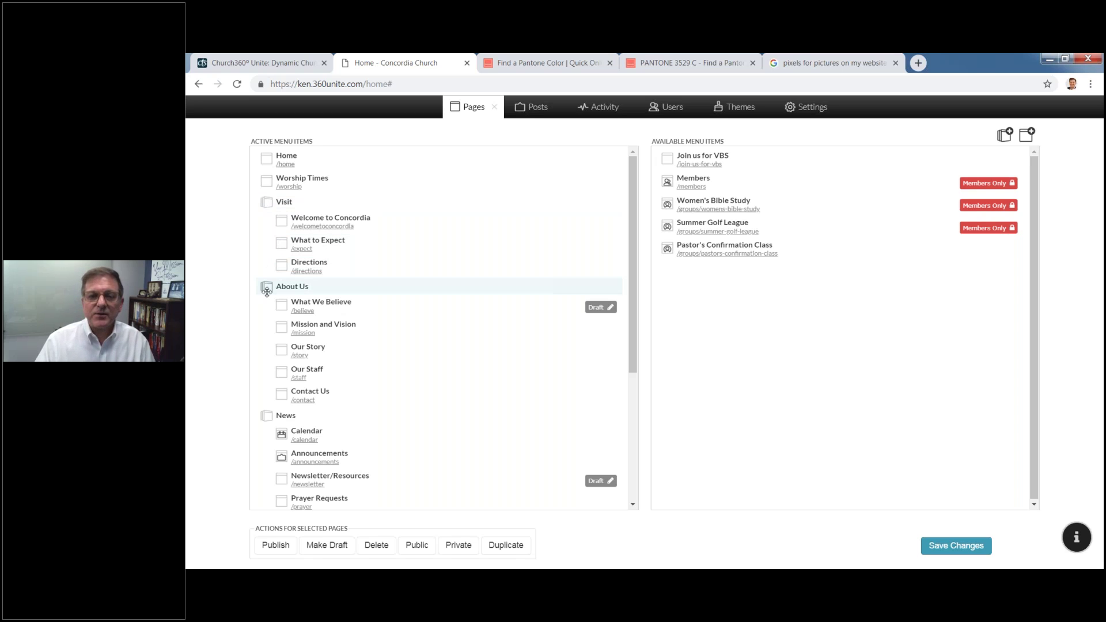
pyautogui.moveTo(266, 288); pyautogui.dragTo(268, 202)
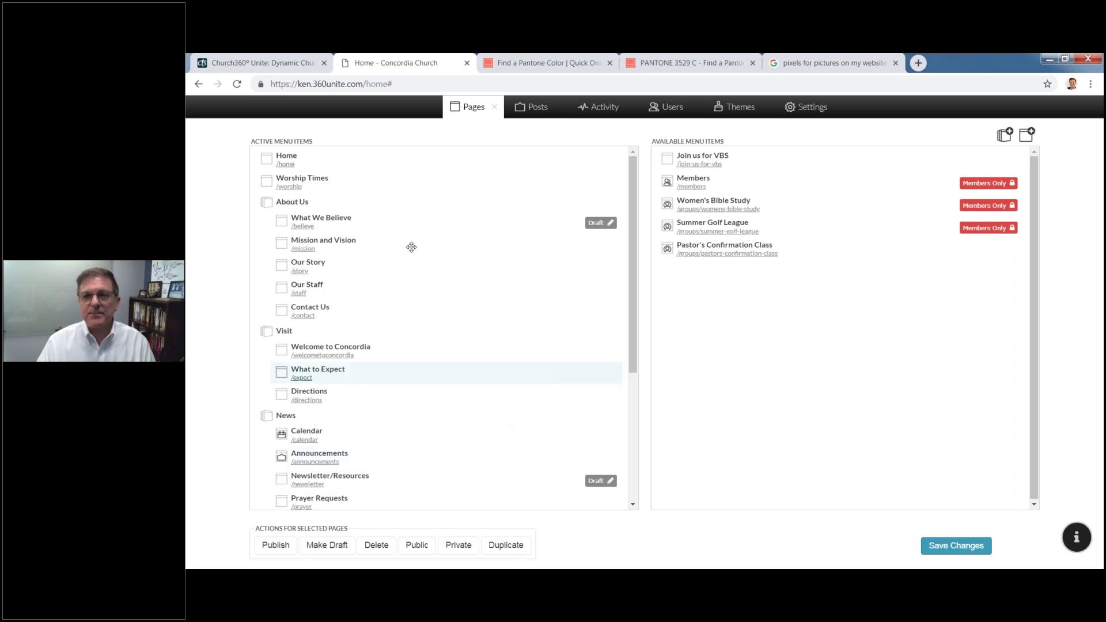
pyautogui.click(497, 110)
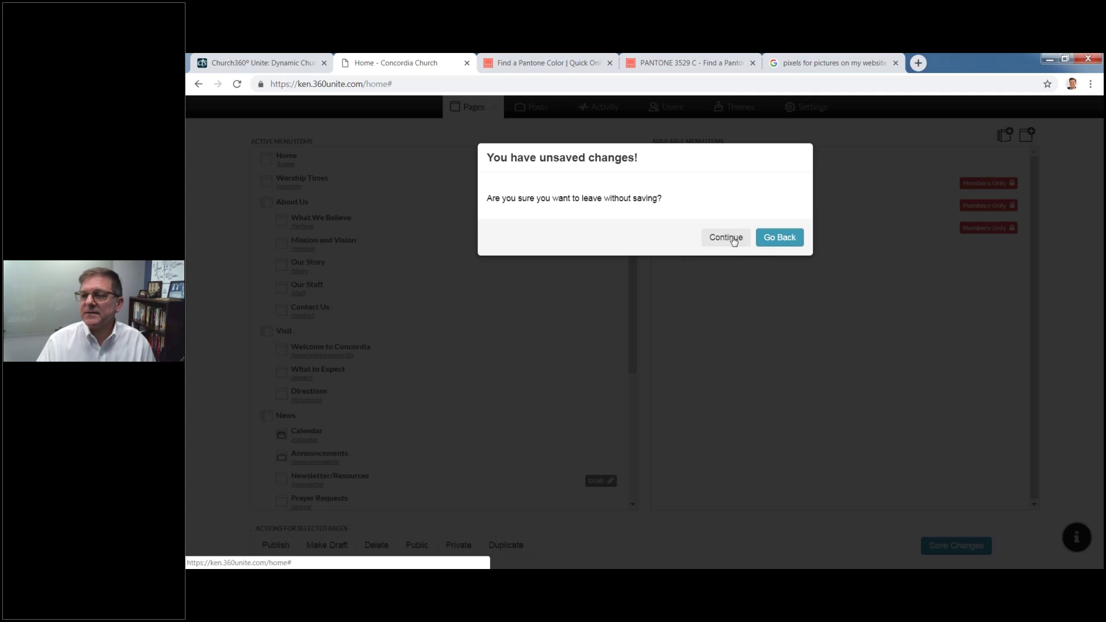
pyautogui.click(778, 247)
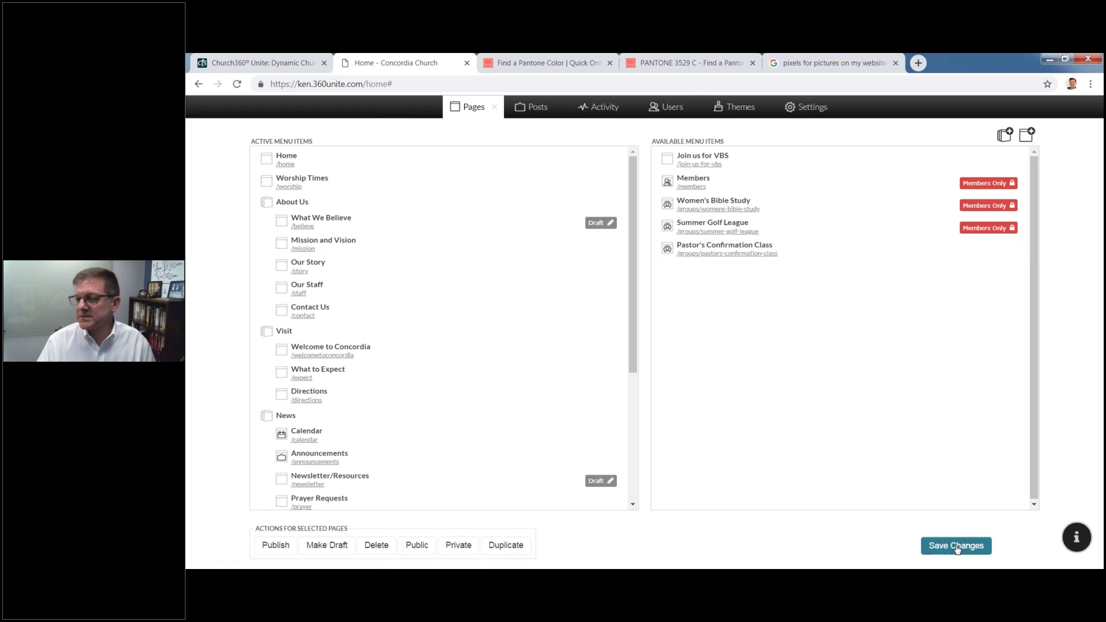
pyautogui.click(949, 546)
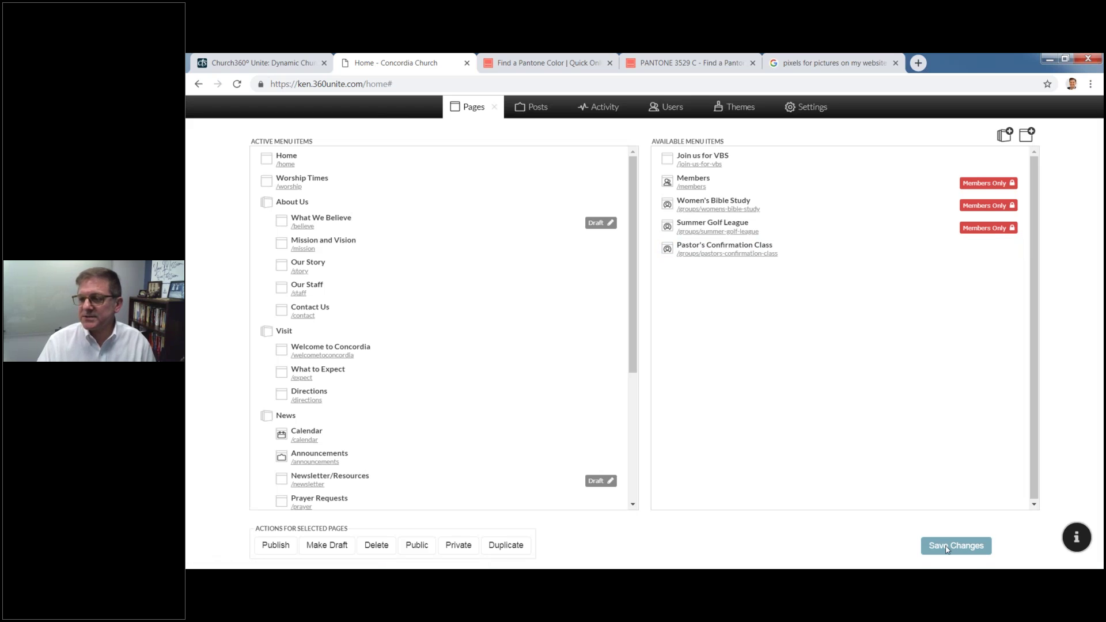
pyautogui.click(495, 109)
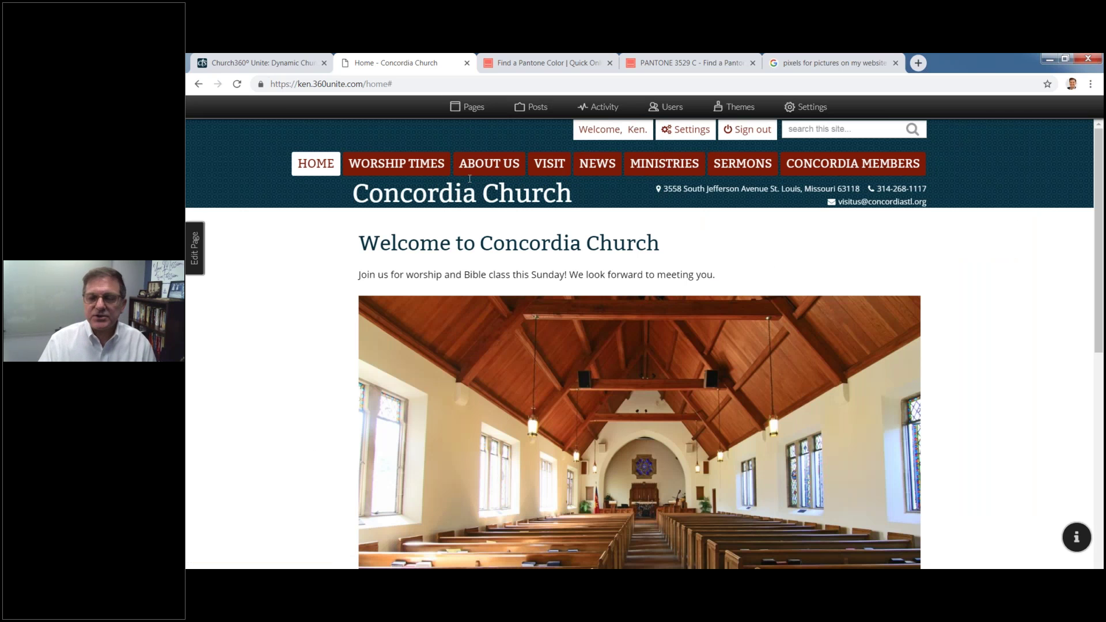
# Step: Browse the new page templates in the page manager, including Feed Page, Group and What to Expect, and create a Blank Page
pyautogui.click(470, 108)
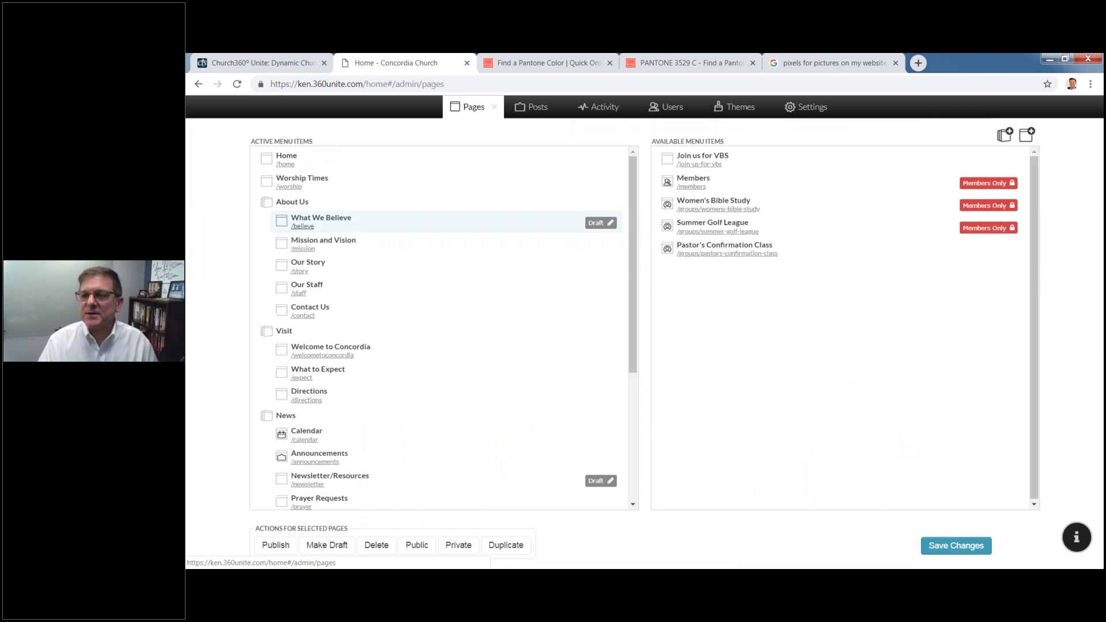
pyautogui.click(1028, 135)
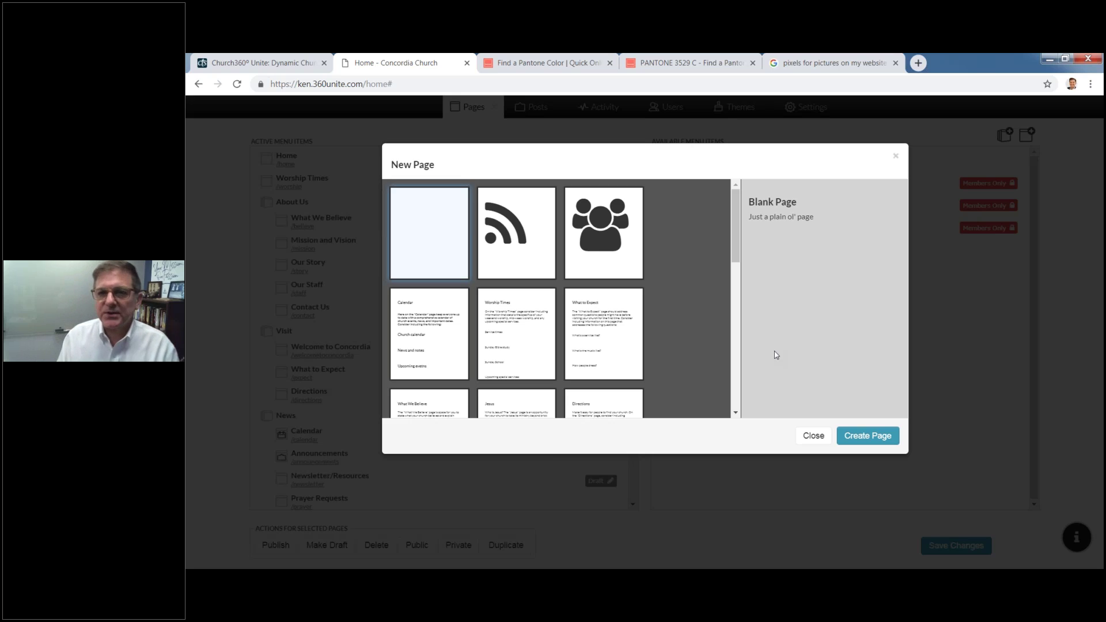
pyautogui.click(523, 268)
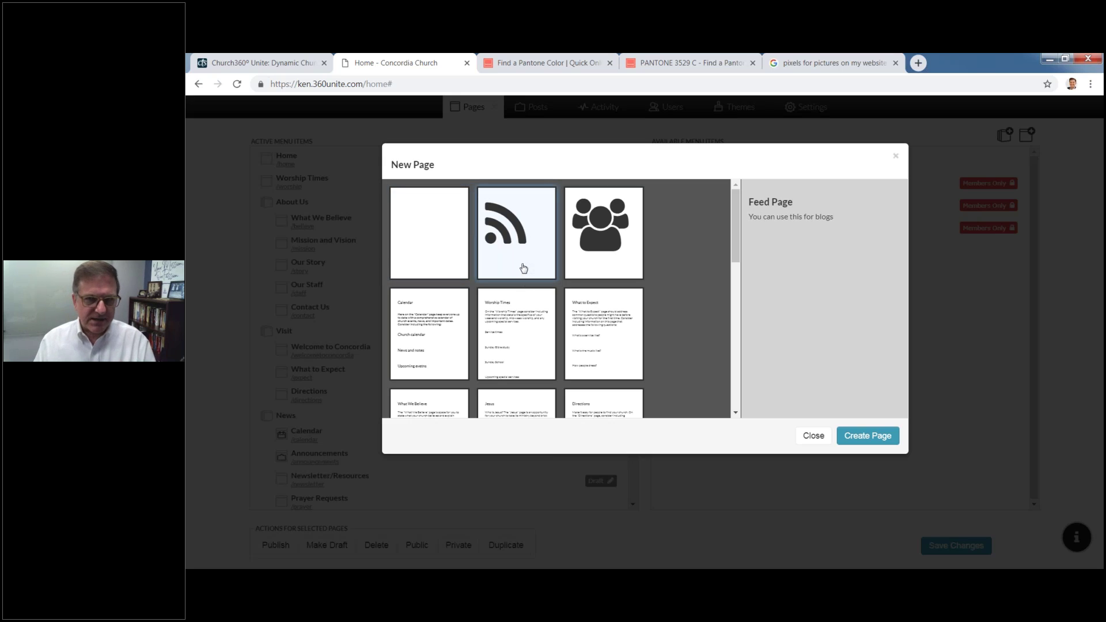
pyautogui.click(601, 264)
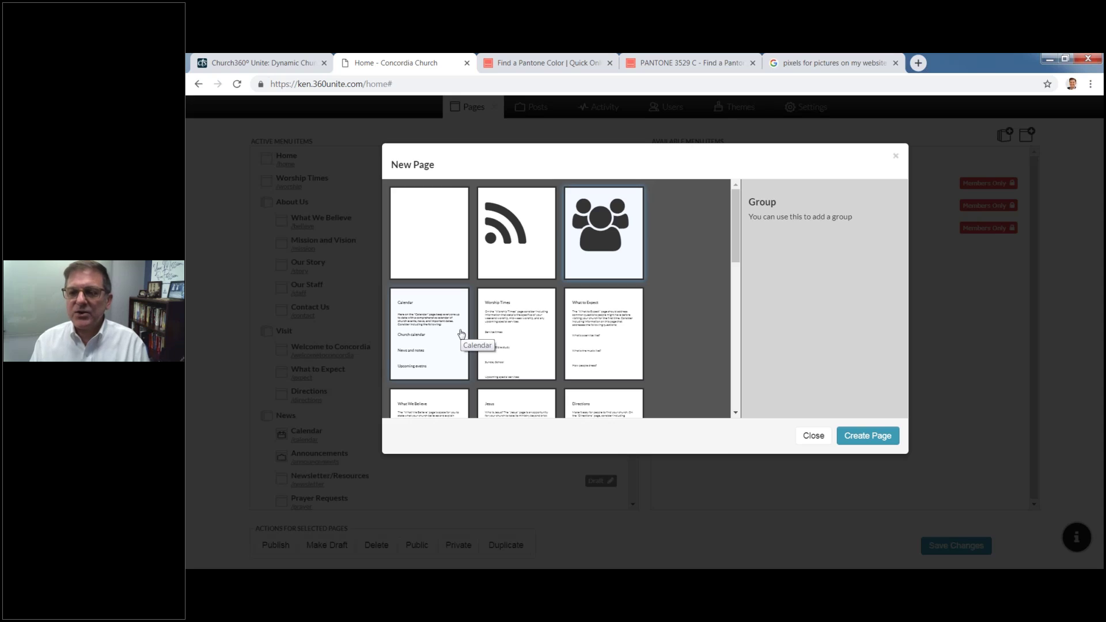
pyautogui.click(517, 337)
pyautogui.click(587, 344)
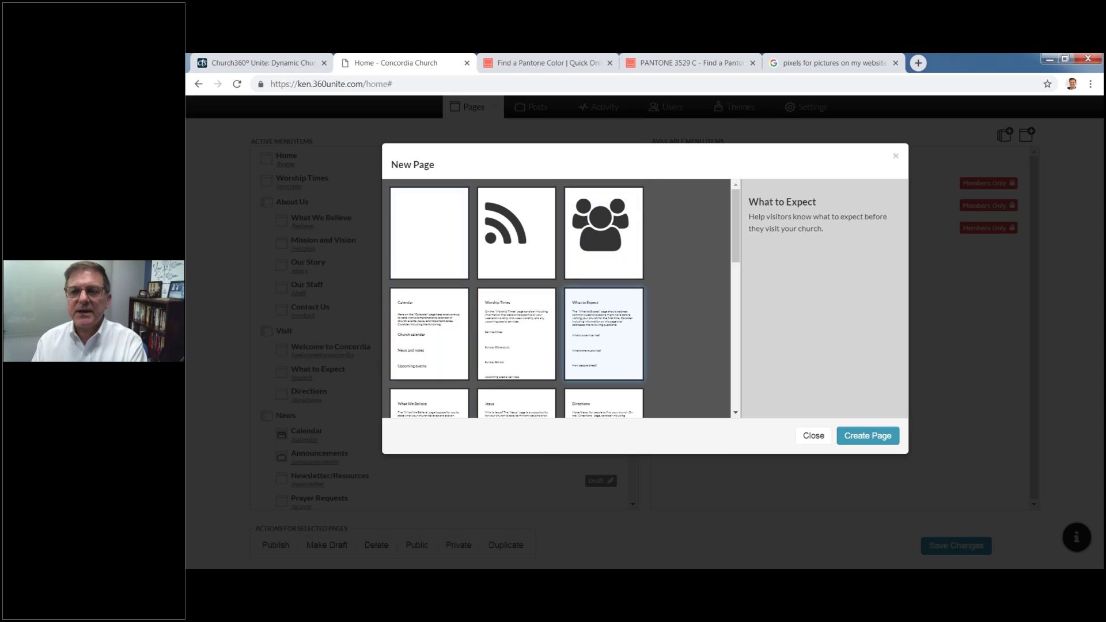
pyautogui.click(435, 221)
pyautogui.press('Return')
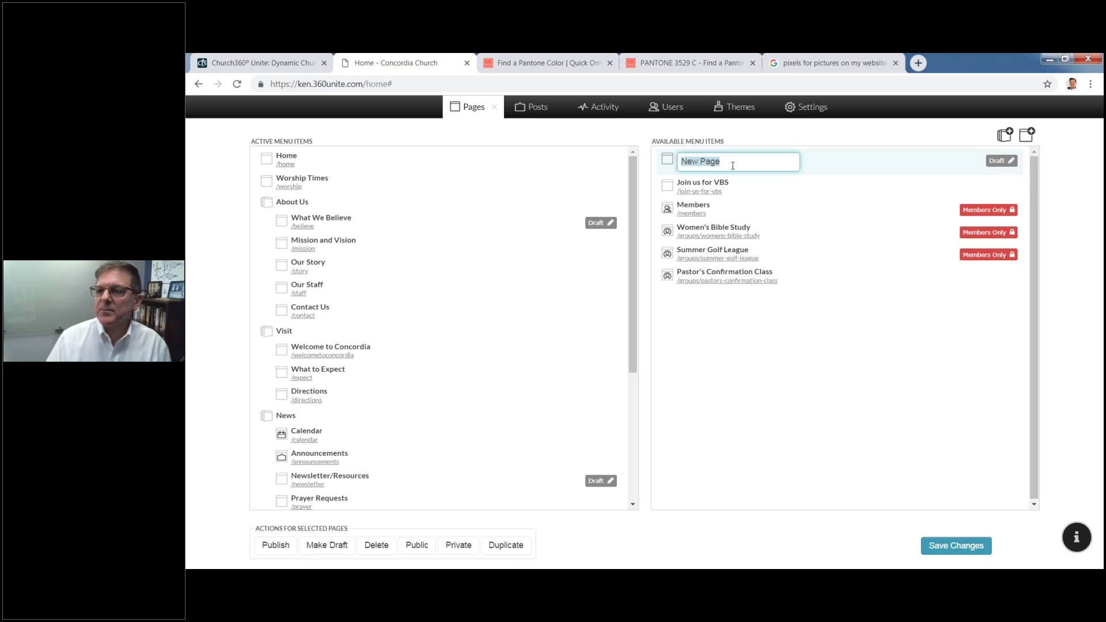
# Step: Name the new page Demo Page and open it for page editing
pyautogui.write('Dem')
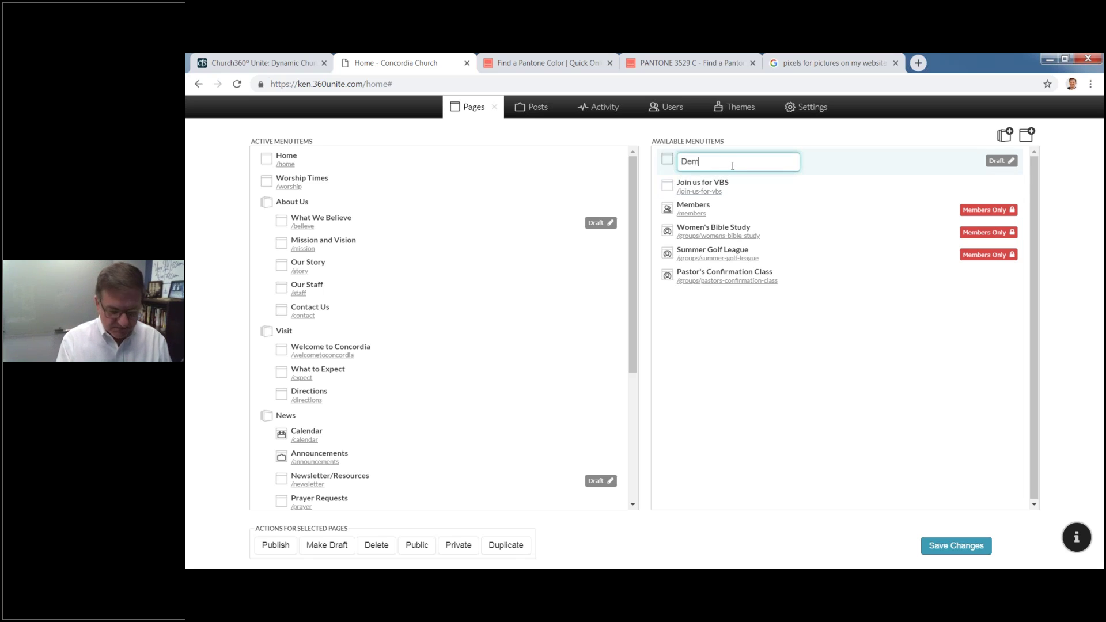
pyautogui.write('o Page')
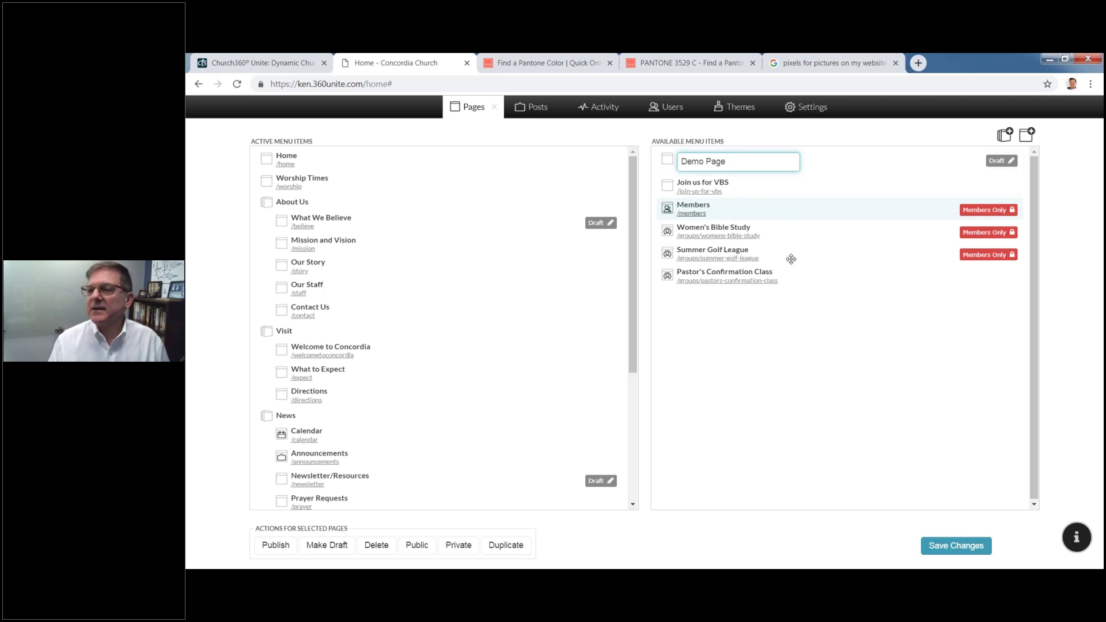
pyautogui.click(799, 400)
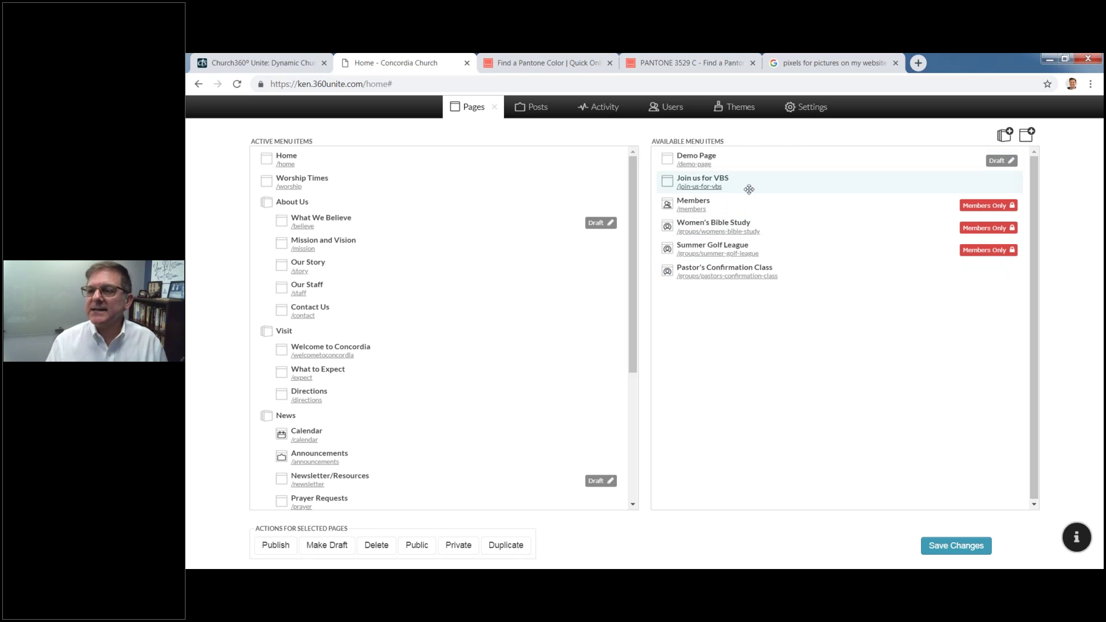
pyautogui.click(696, 165)
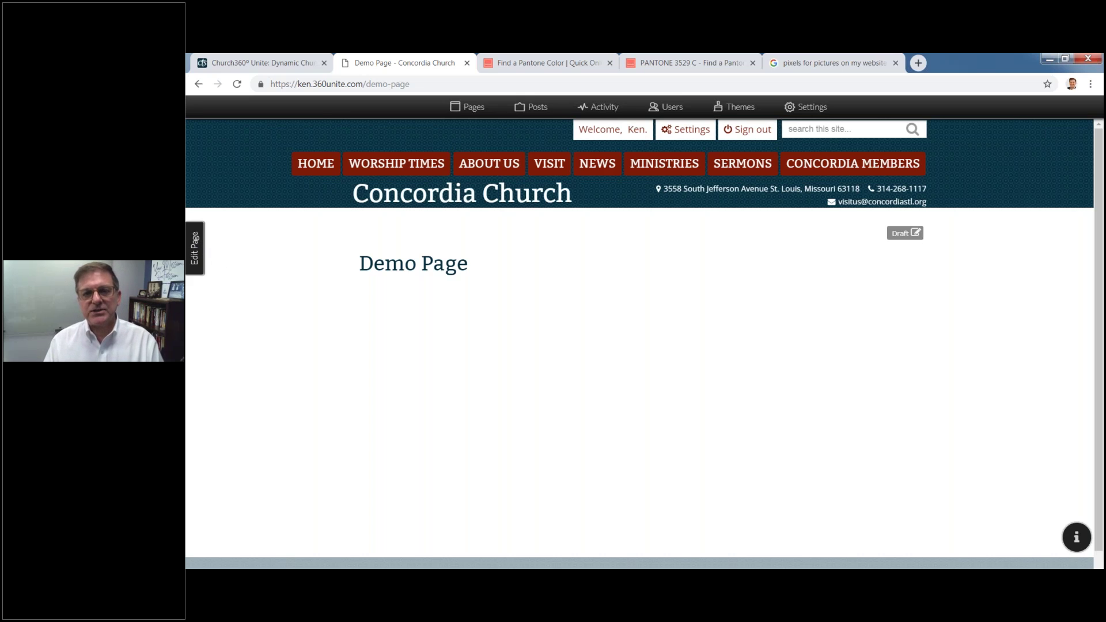
pyautogui.click(195, 248)
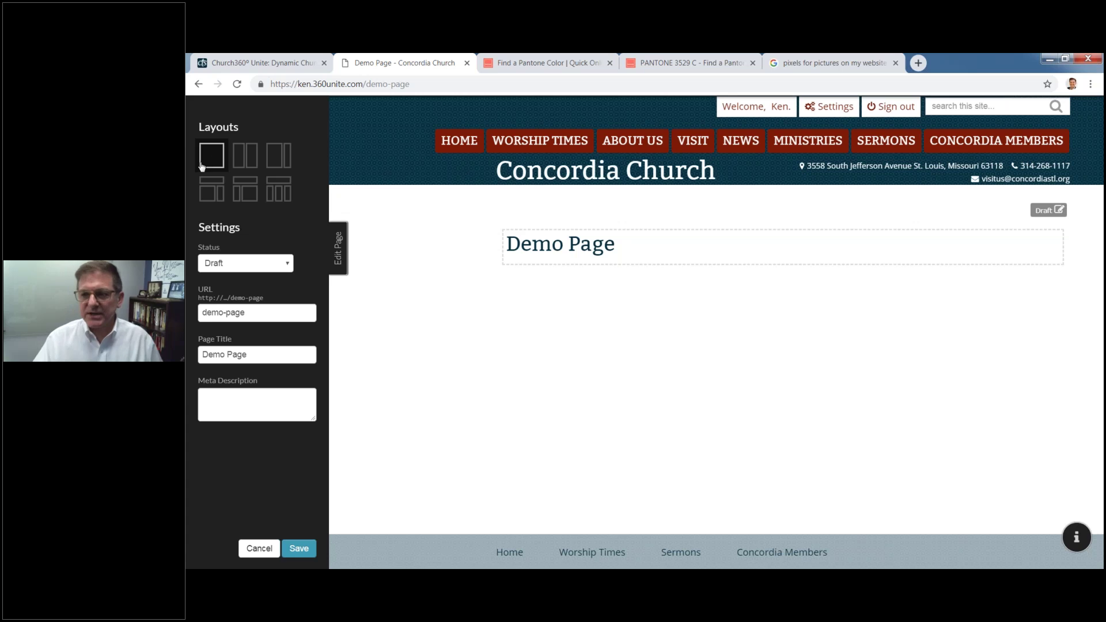
# Step: Try the equal two-column, wide-and-narrow column and header-with-columns layouts on the Demo Page, and return to the single-column layout
pyautogui.click(240, 166)
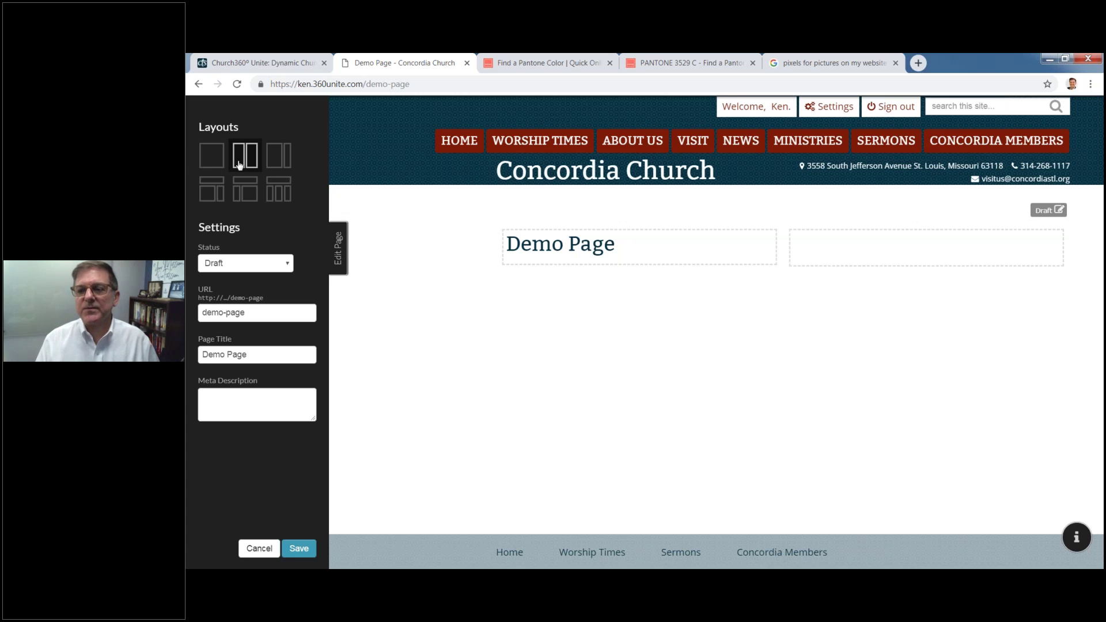
pyautogui.click(286, 164)
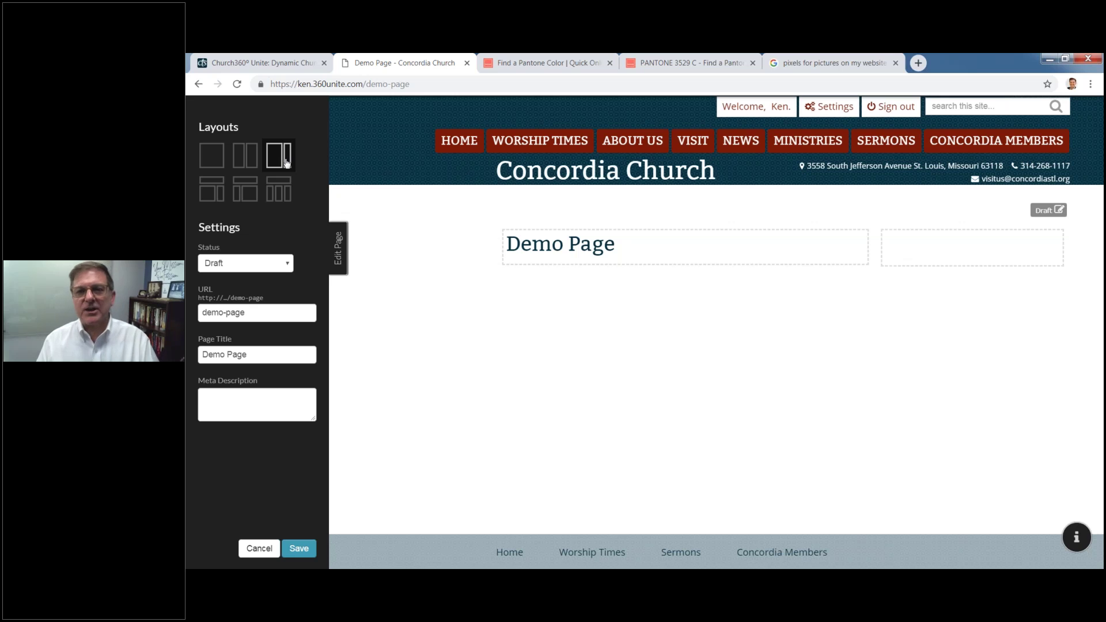
pyautogui.click(201, 187)
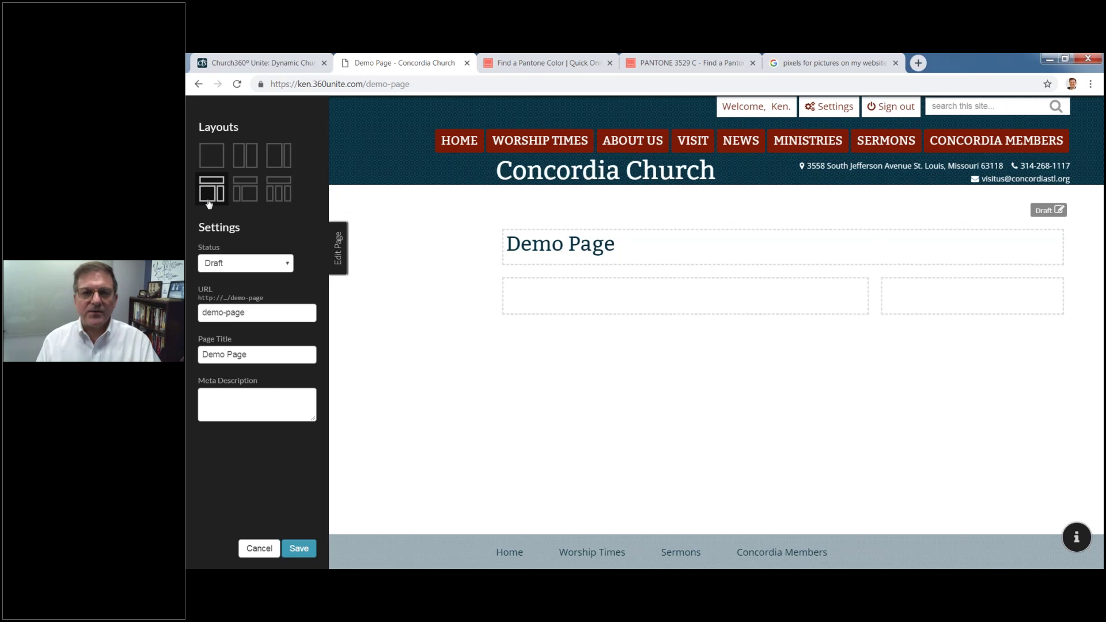
pyautogui.click(543, 296)
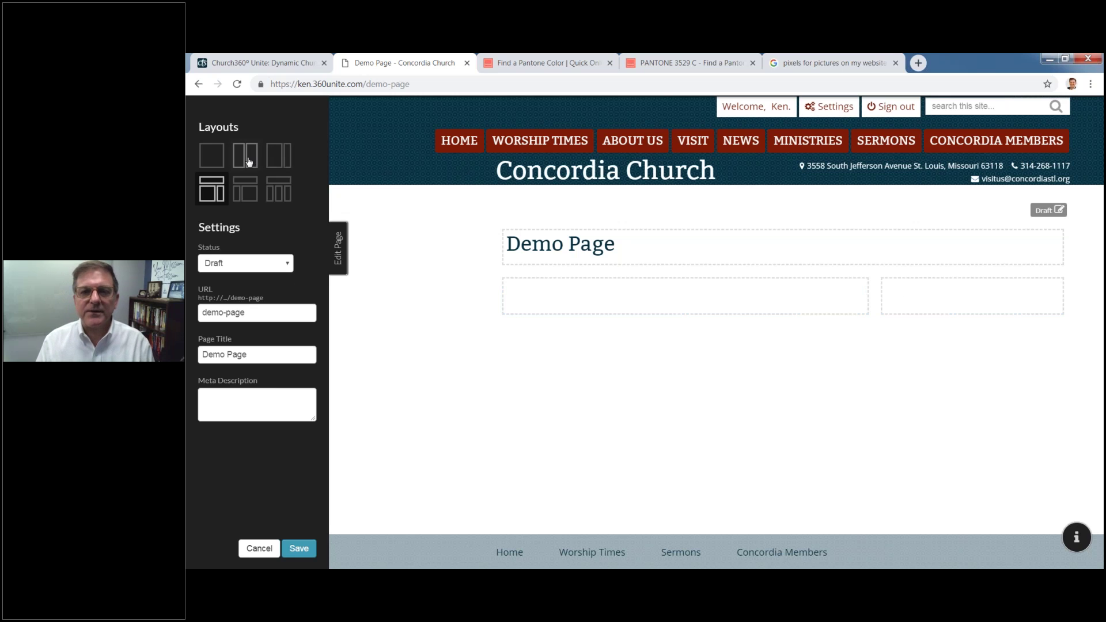
pyautogui.click(216, 165)
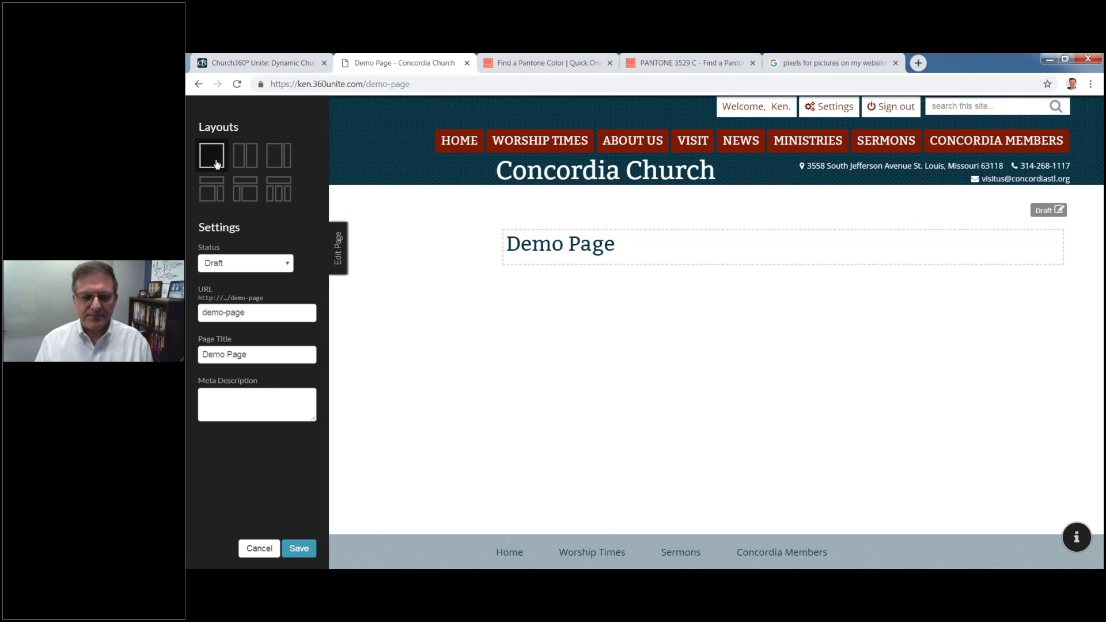
# Step: Review the Demo Page's status options and web address, set its URL to test and save the page
pyautogui.click(289, 265)
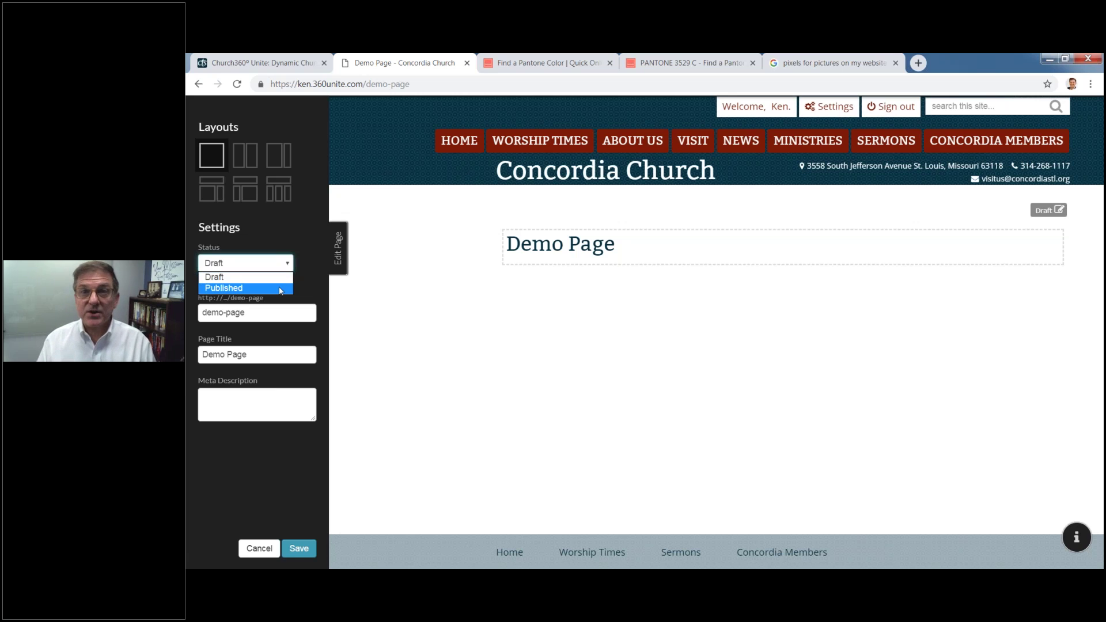
pyautogui.click(244, 316)
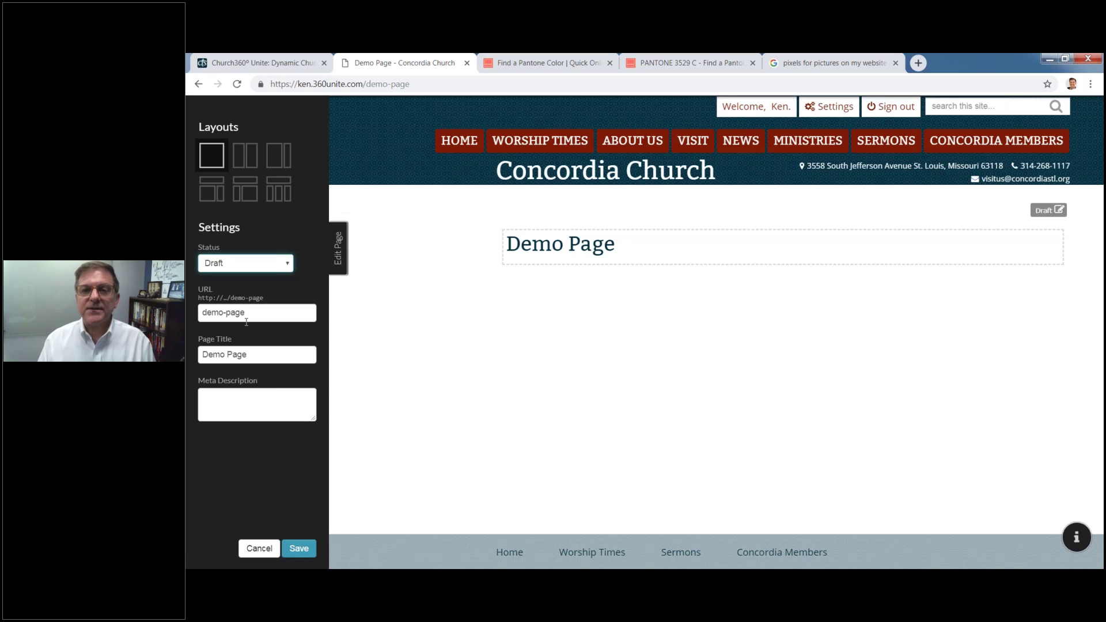
pyautogui.click(418, 83)
pyautogui.press('End')
pyautogui.hotkey('shift', 'Left')
pyautogui.hotkey('shift', 'Left')
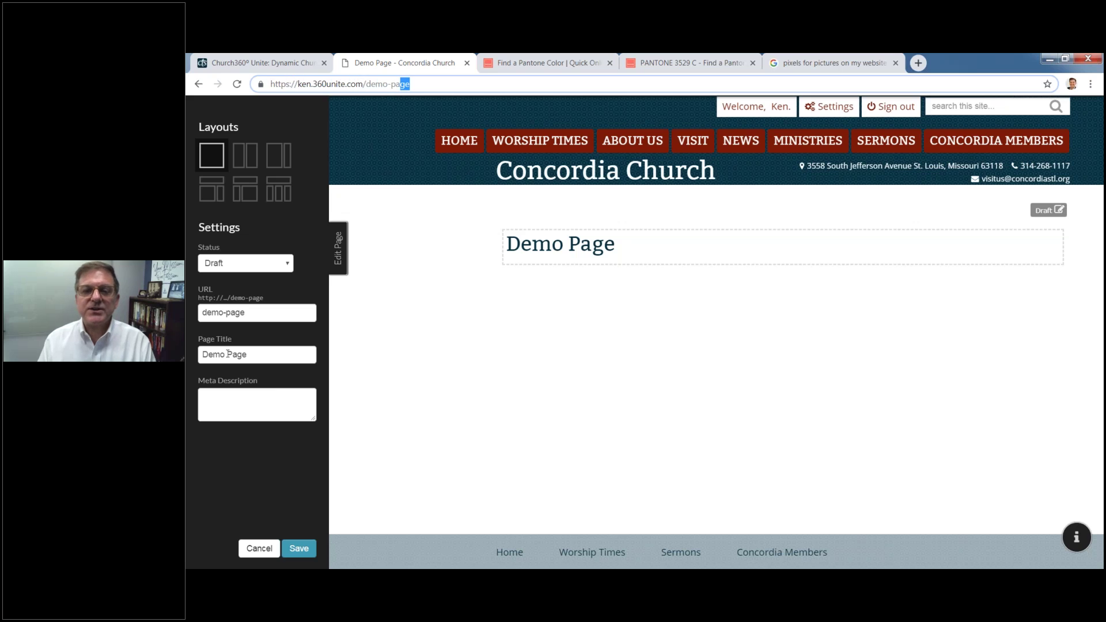
pyautogui.tripleClick(249, 311)
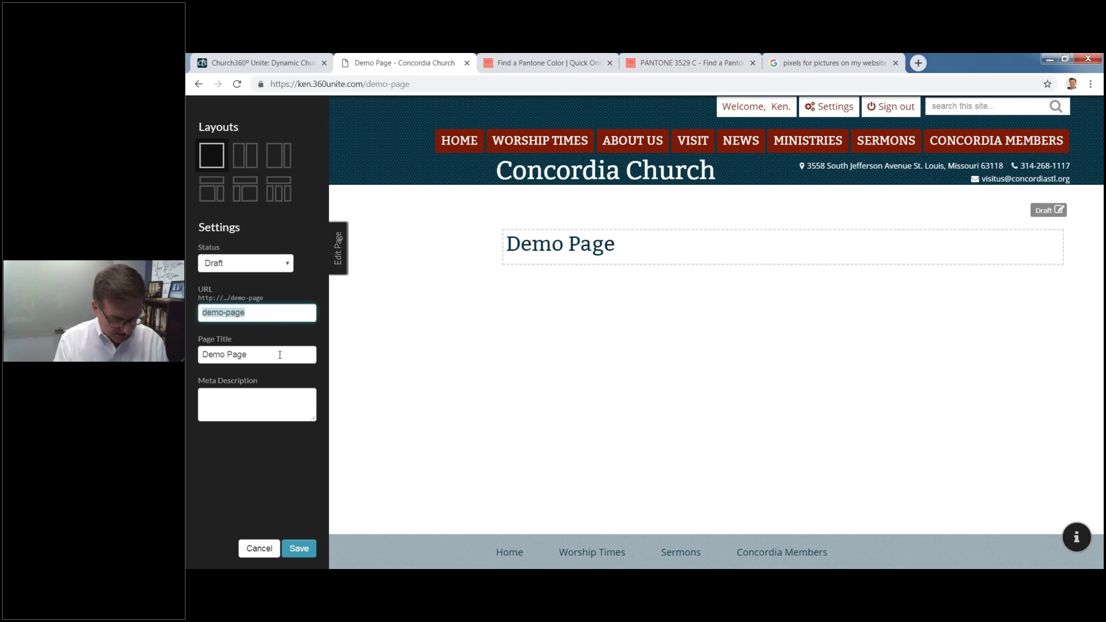
pyautogui.write('test')
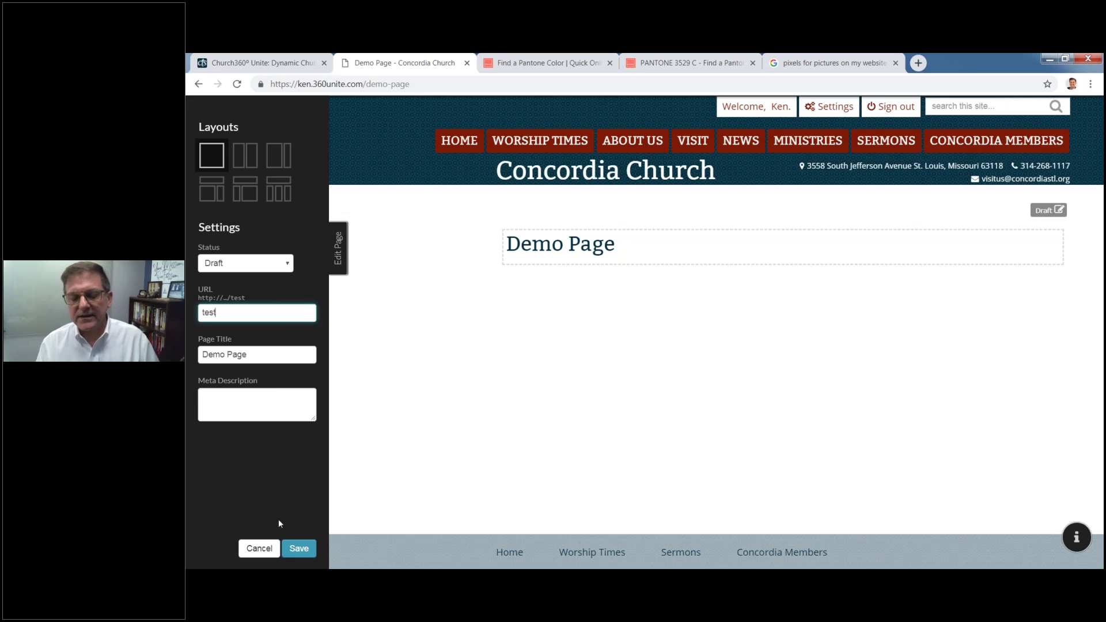
pyautogui.click(300, 554)
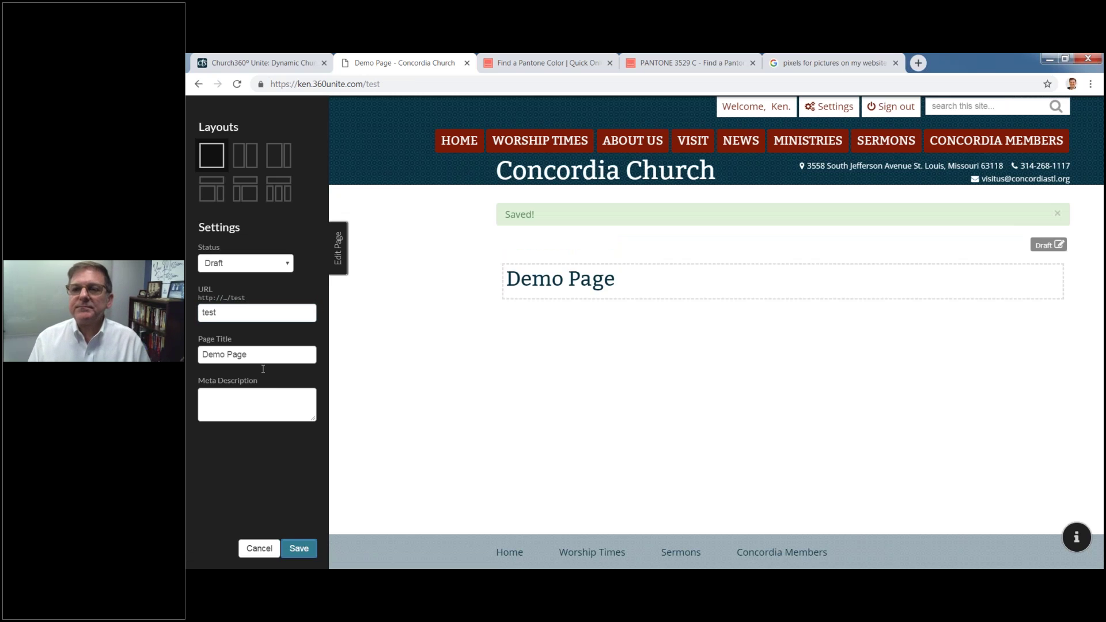
# Step: Examine the Demo Page's web address, page title and meta description field, and close the page editing settings
pyautogui.click(406, 83)
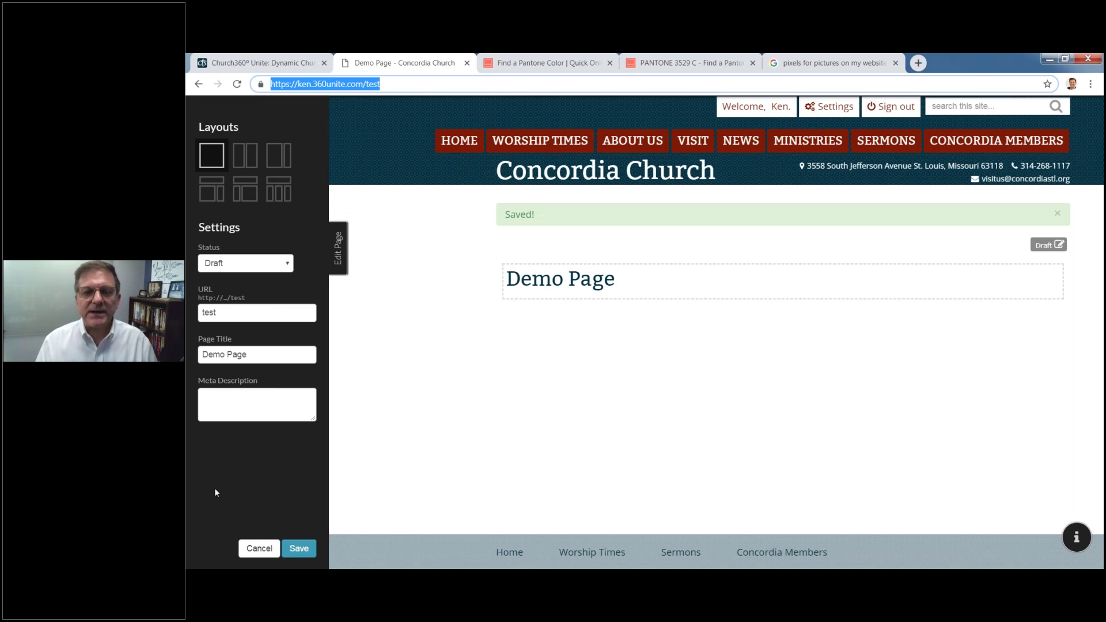
pyautogui.click(254, 349)
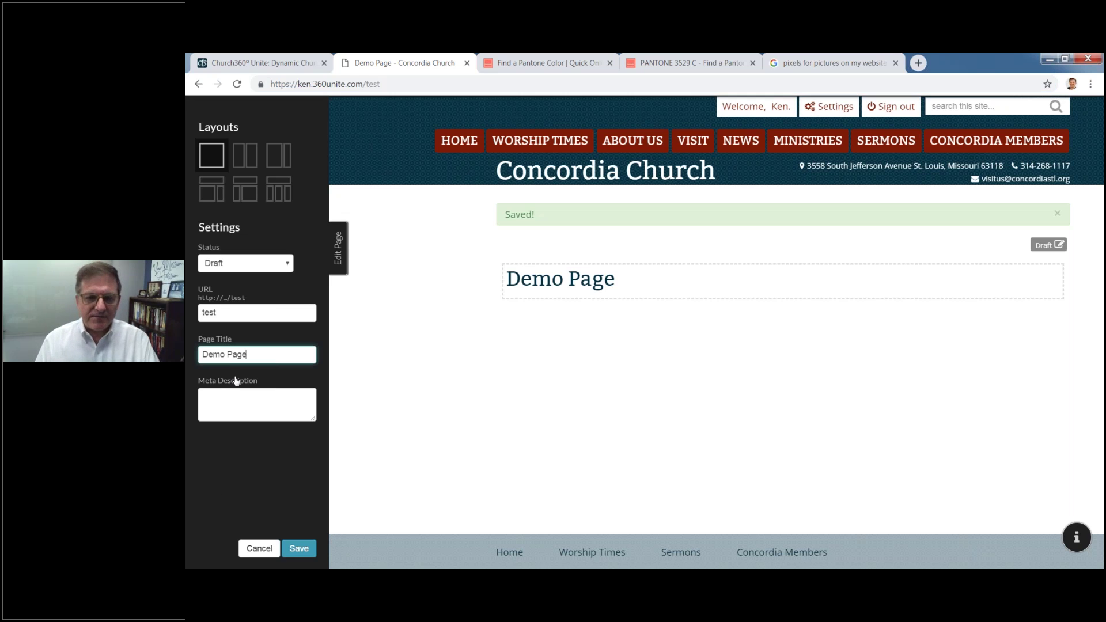
pyautogui.click(243, 403)
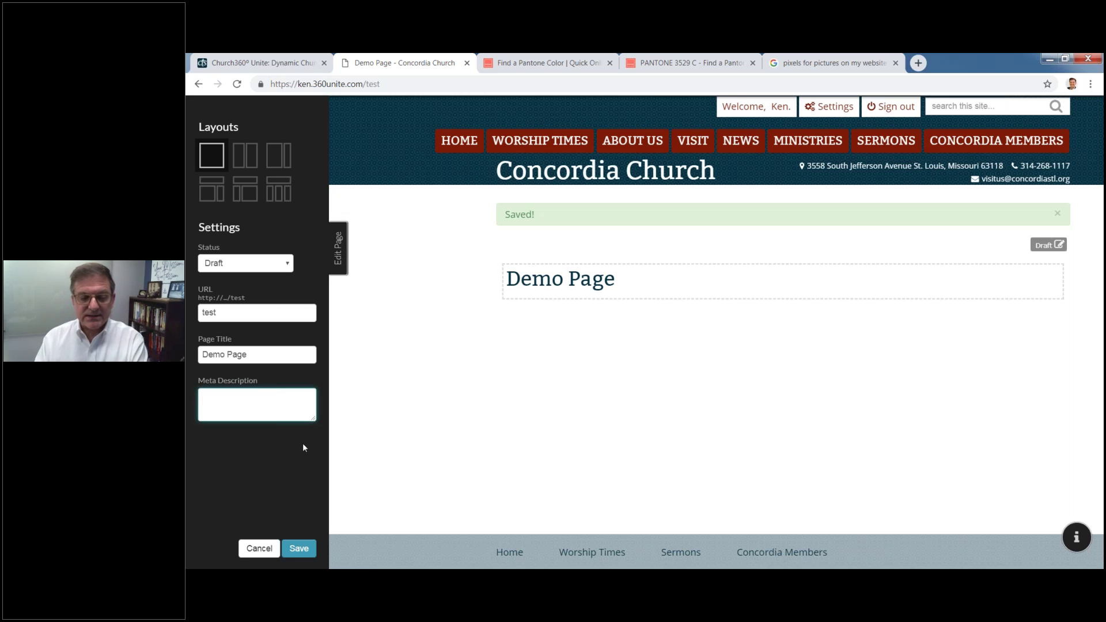
pyautogui.click(340, 254)
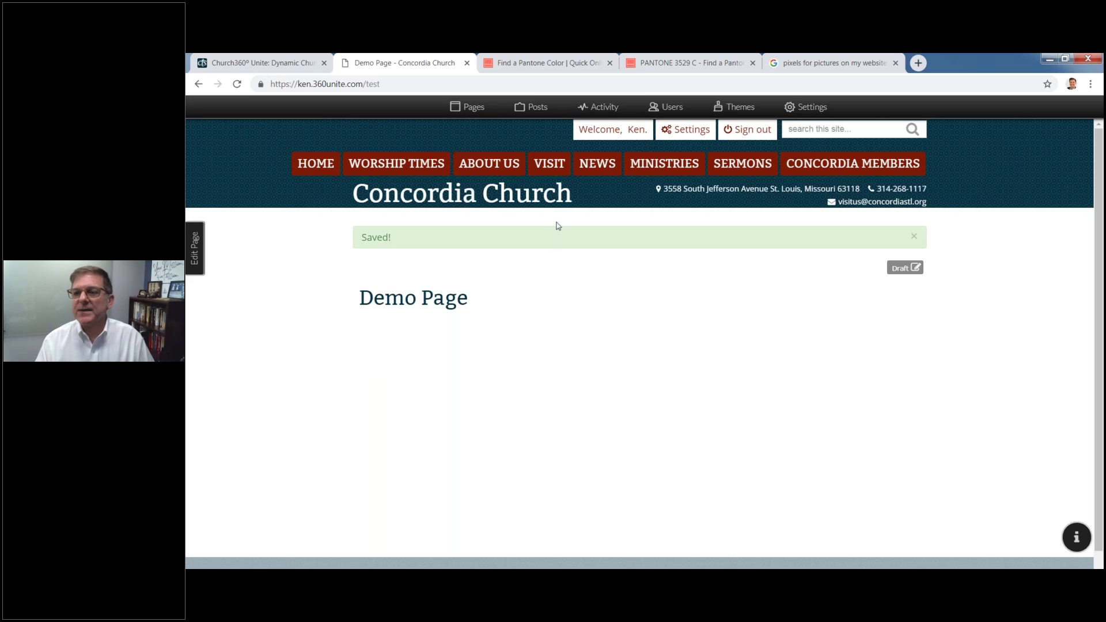
# Step: View the Visit entry's submenu in the site navigation and open the Worship Times page
pyautogui.moveTo(549, 172)
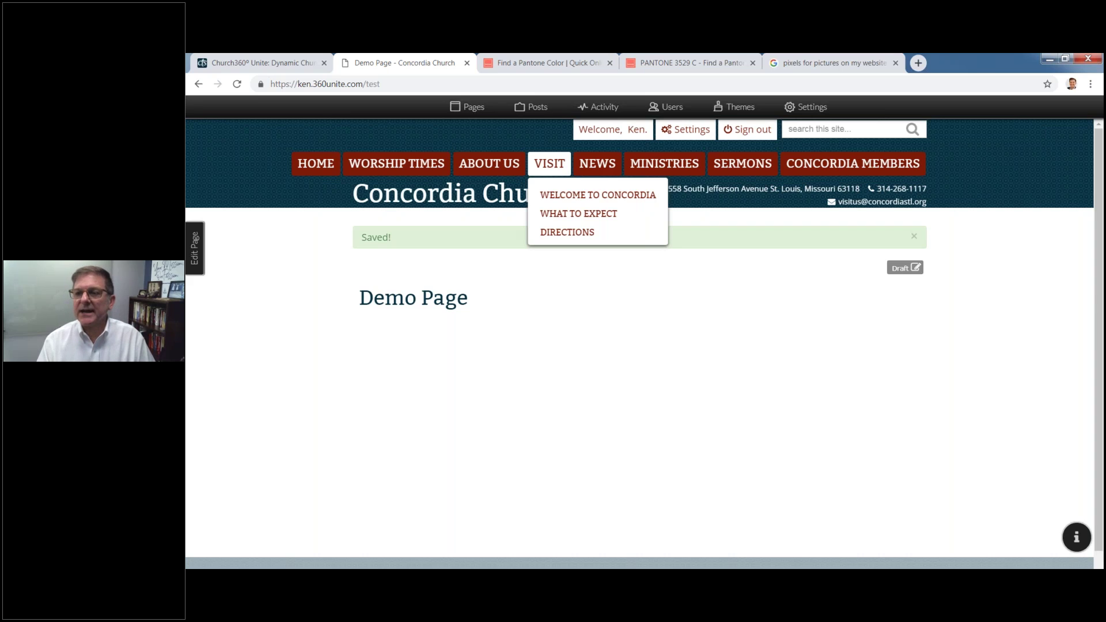
pyautogui.moveTo(489, 166)
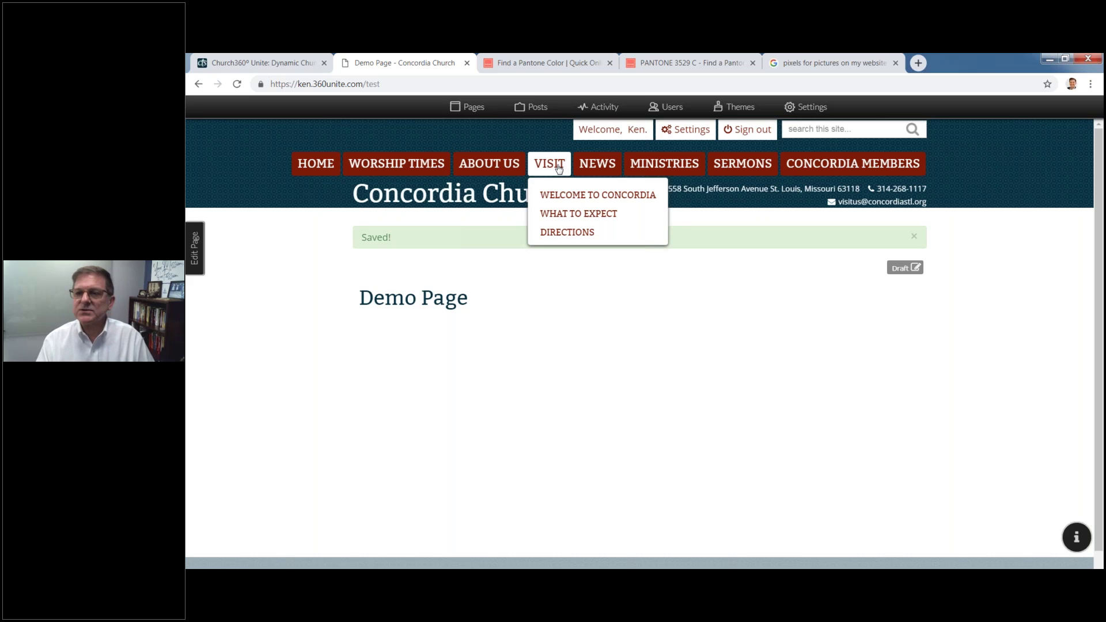
pyautogui.click(417, 167)
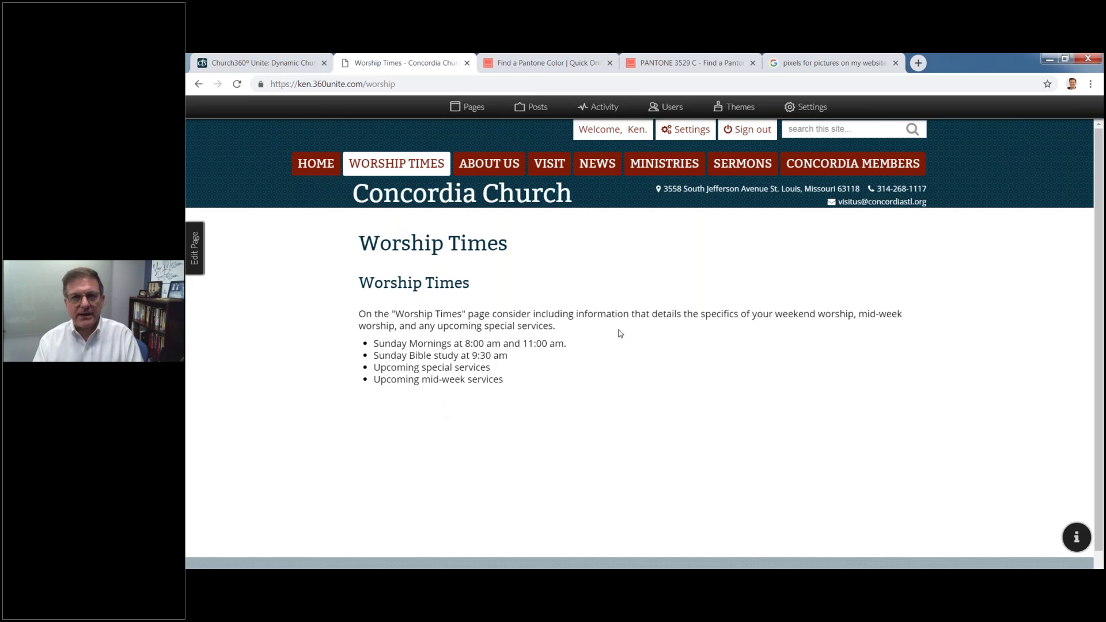
# Step: Open the Worship Times page for editing and append "- Easter Sunday" to the Upcoming special services item
pyautogui.click(195, 248)
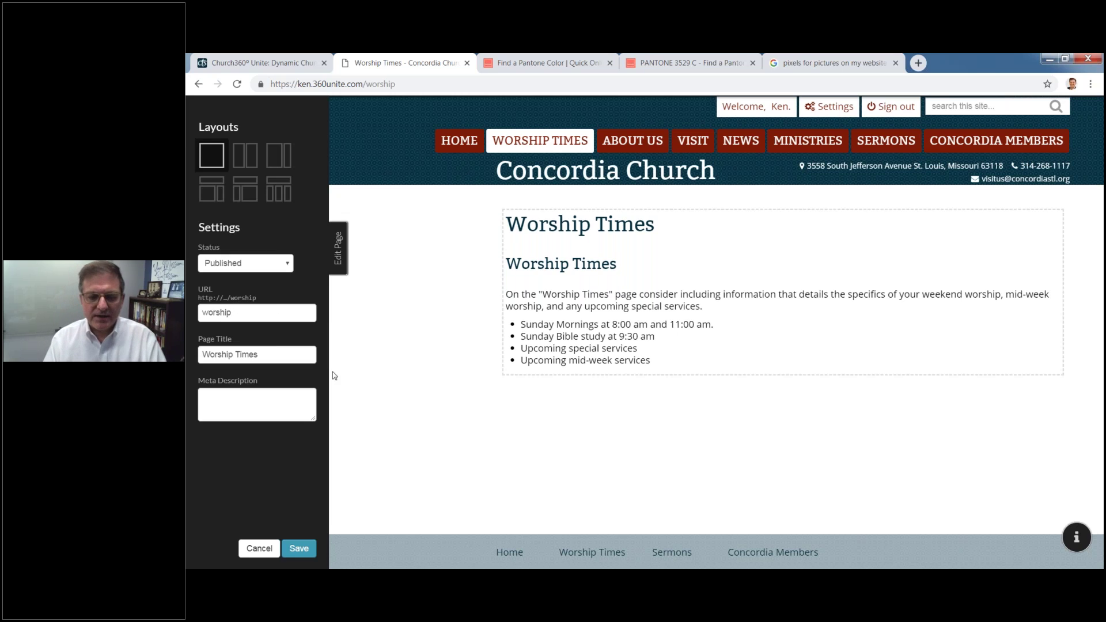
pyautogui.click(555, 304)
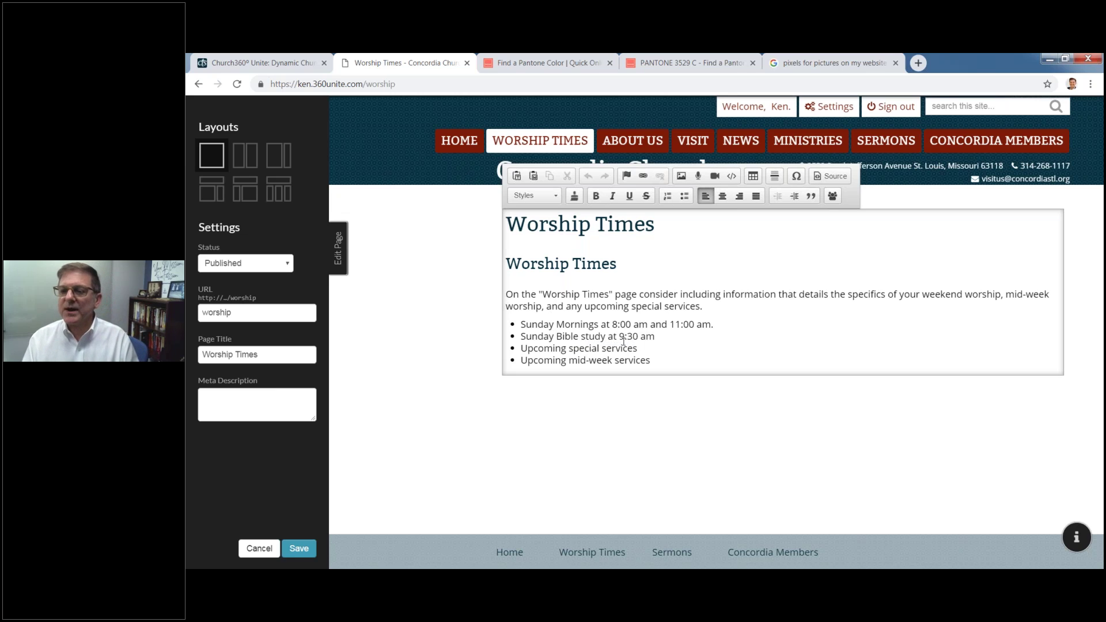
pyautogui.click(648, 348)
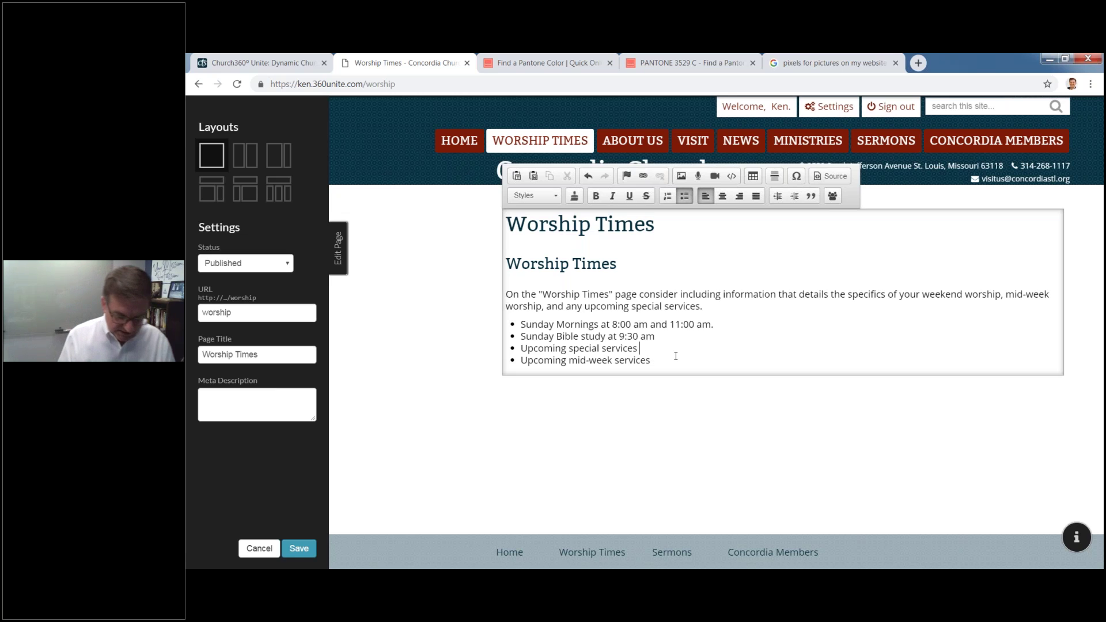
pyautogui.write('-')
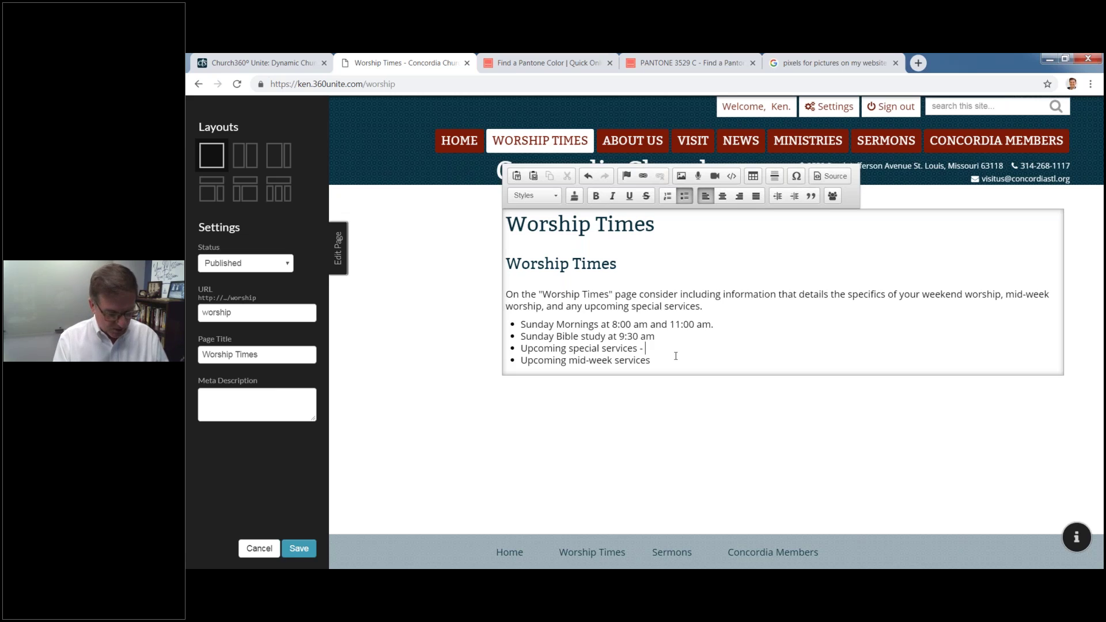
pyautogui.write(' Easter')
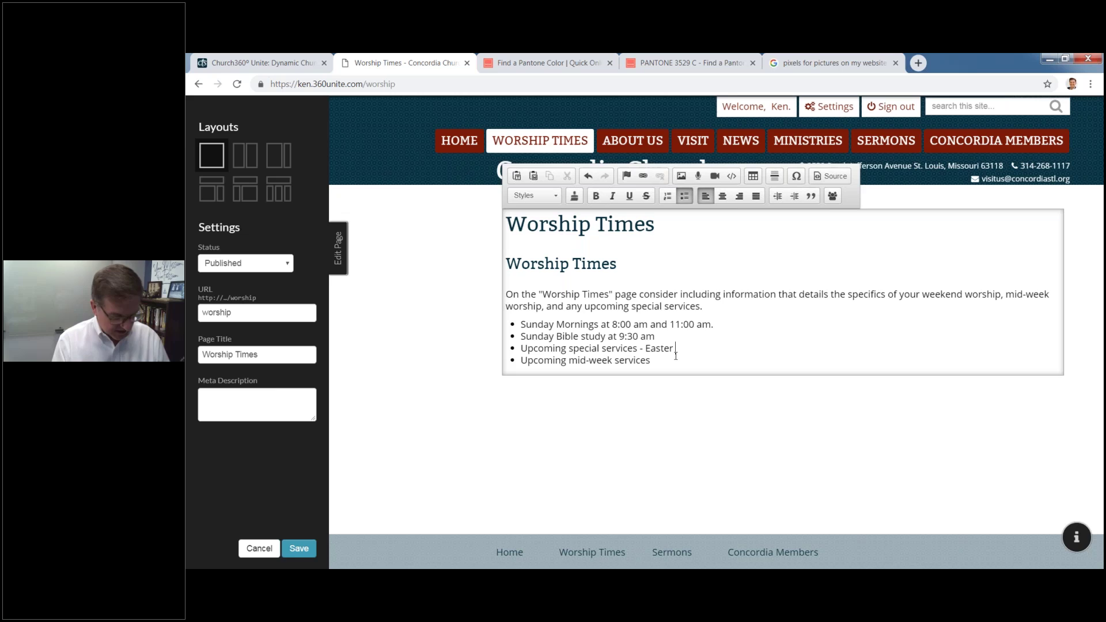
pyautogui.write(' Sunday')
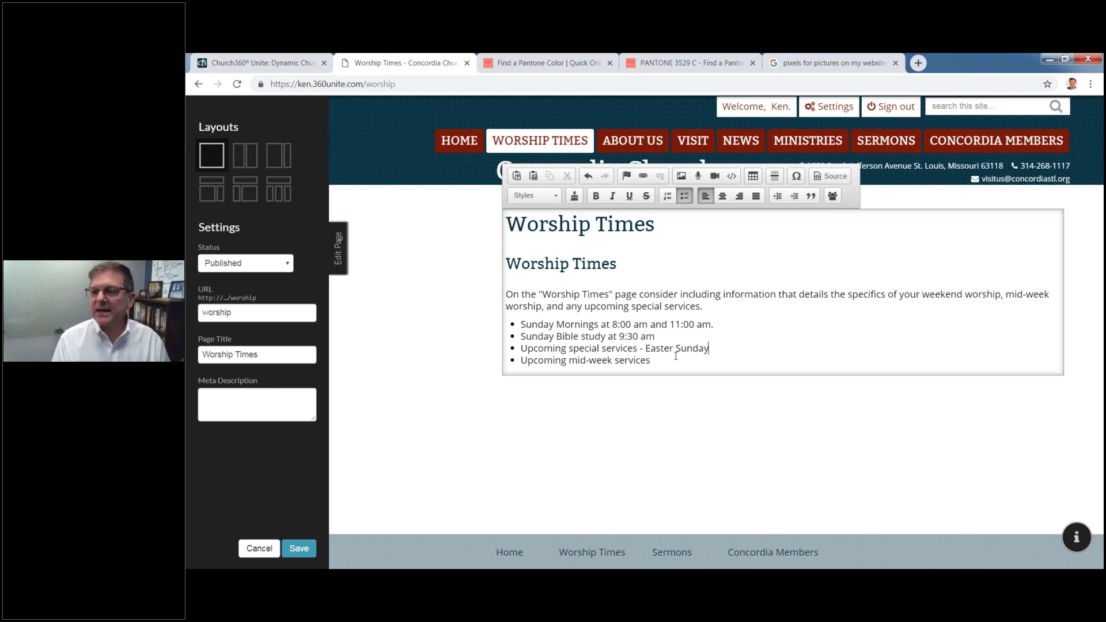
# Step: Add 6:30 am and 8:00 am as nested bullets under the Easter Sunday item
pyautogui.press('Return')
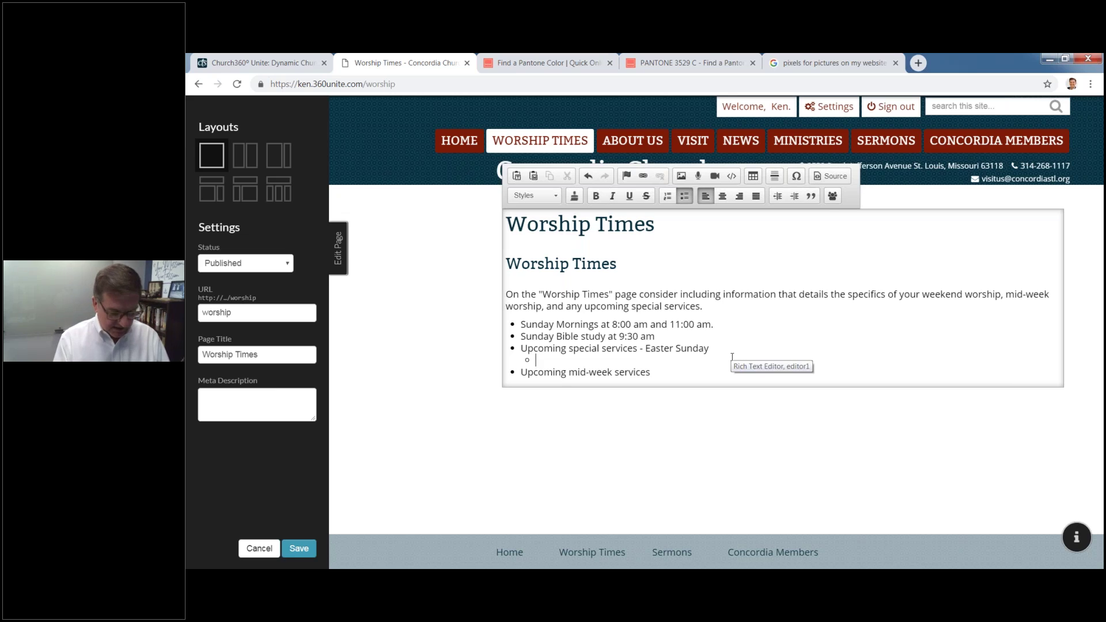
pyautogui.write('6:30 am')
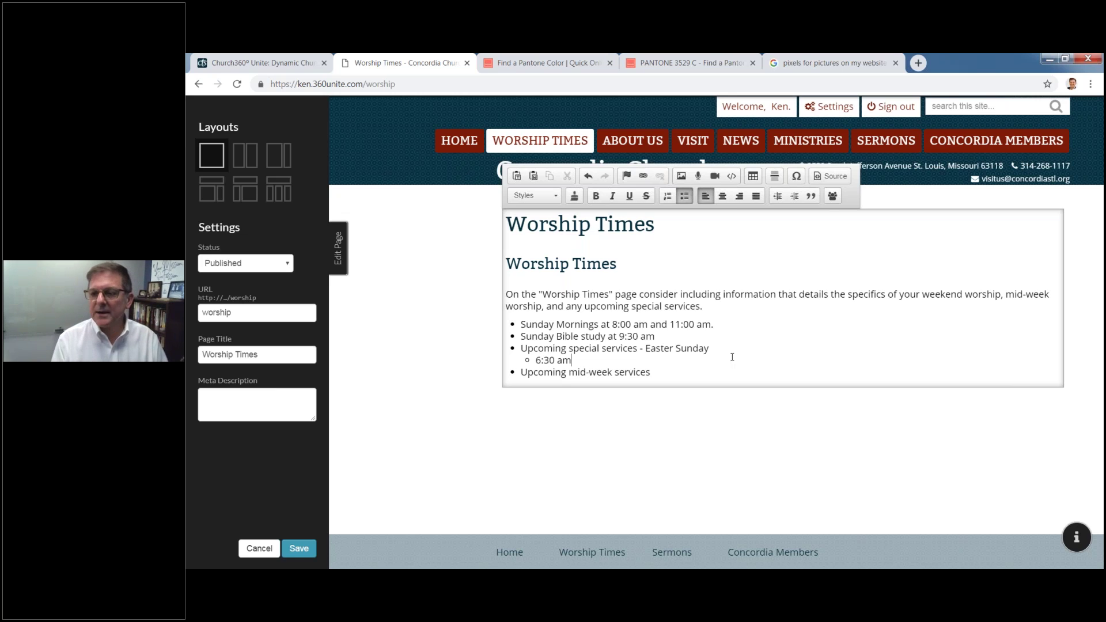
pyautogui.press('Return')
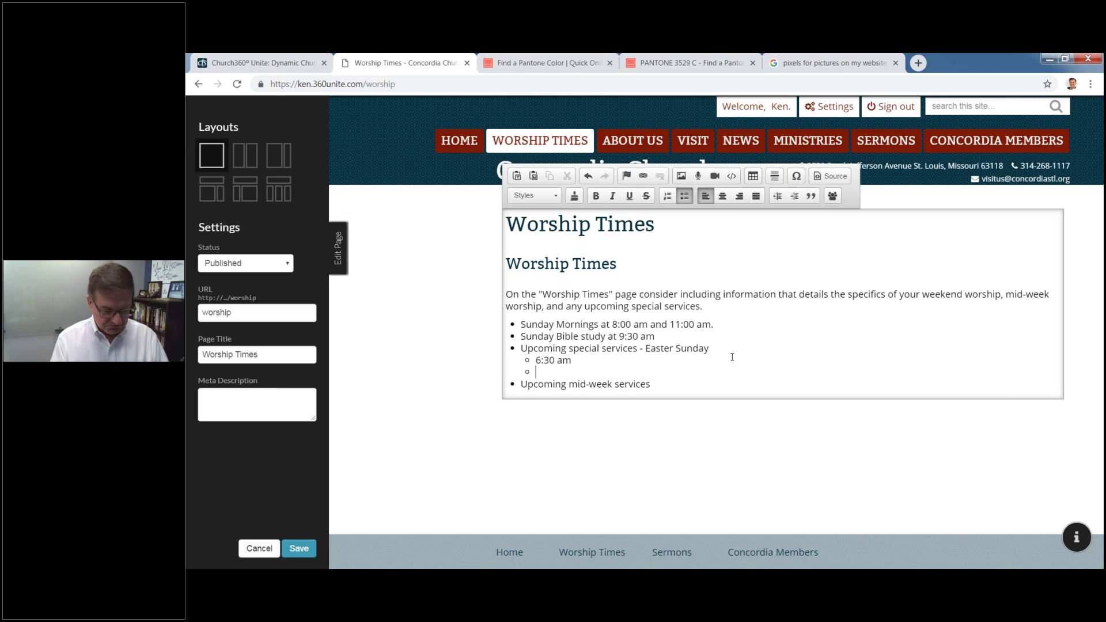
pyautogui.write('8:00 am')
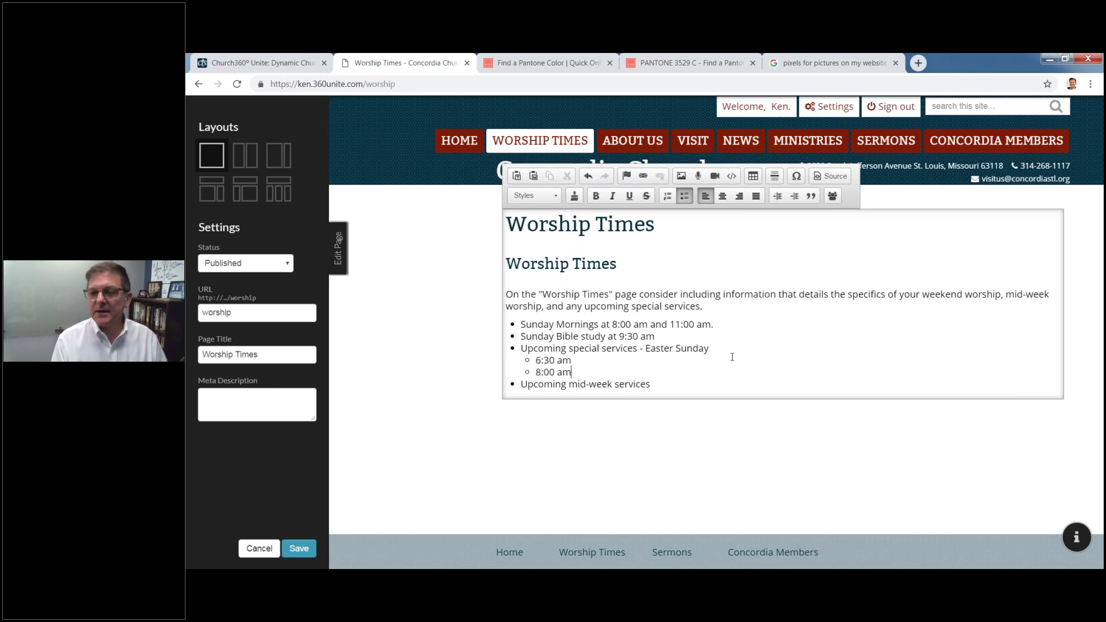
# Step: Add 9:30 am as another nested bullet under the Easter Sunday item and save the page
pyautogui.press('Return')
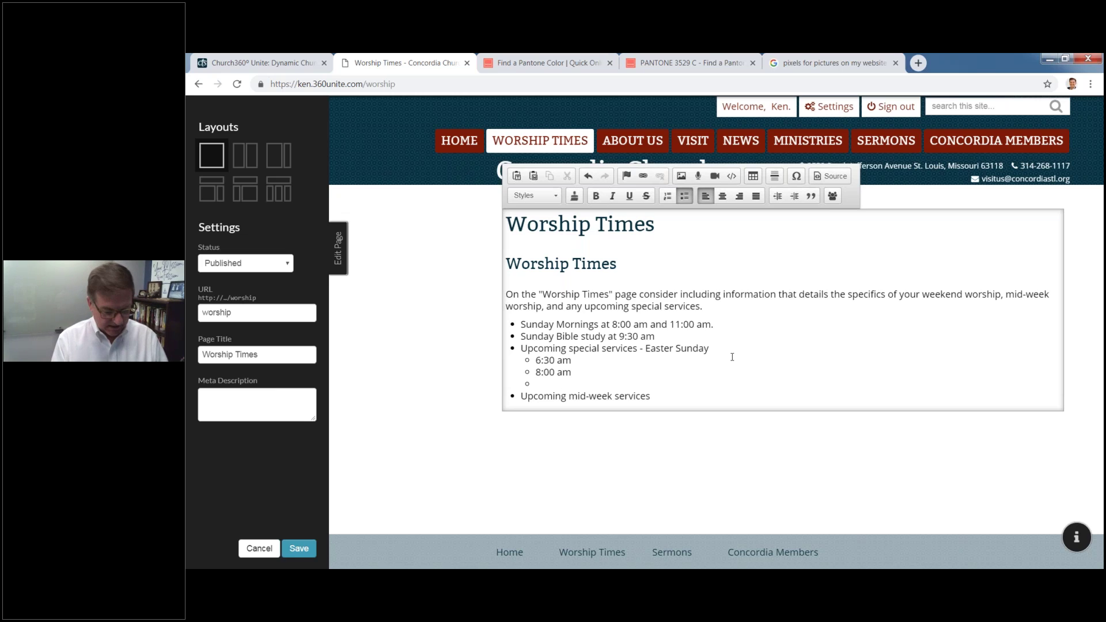
pyautogui.write('9:')
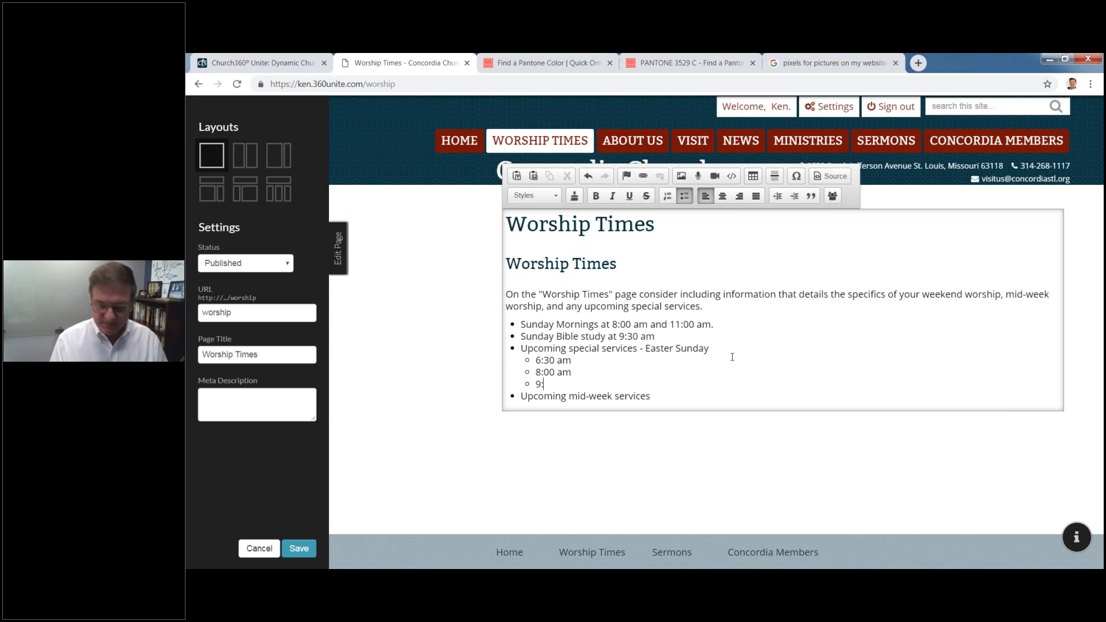
pyautogui.write(';')
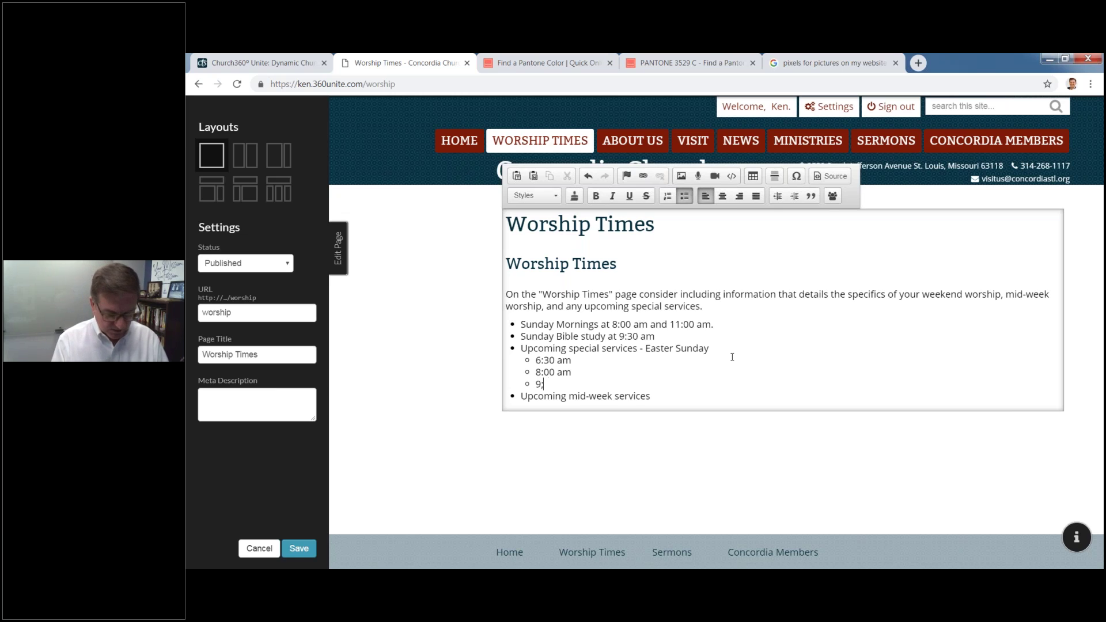
pyautogui.write('30')
pyautogui.press('BackSpace')
pyautogui.press('BackSpace')
pyautogui.write(':')
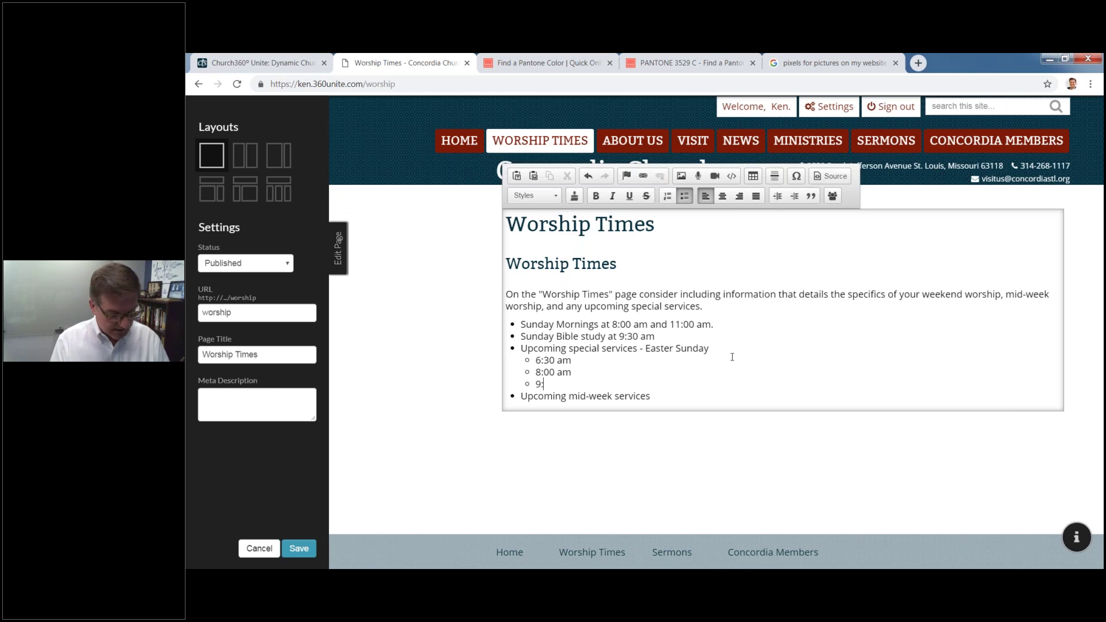
pyautogui.write('30 ')
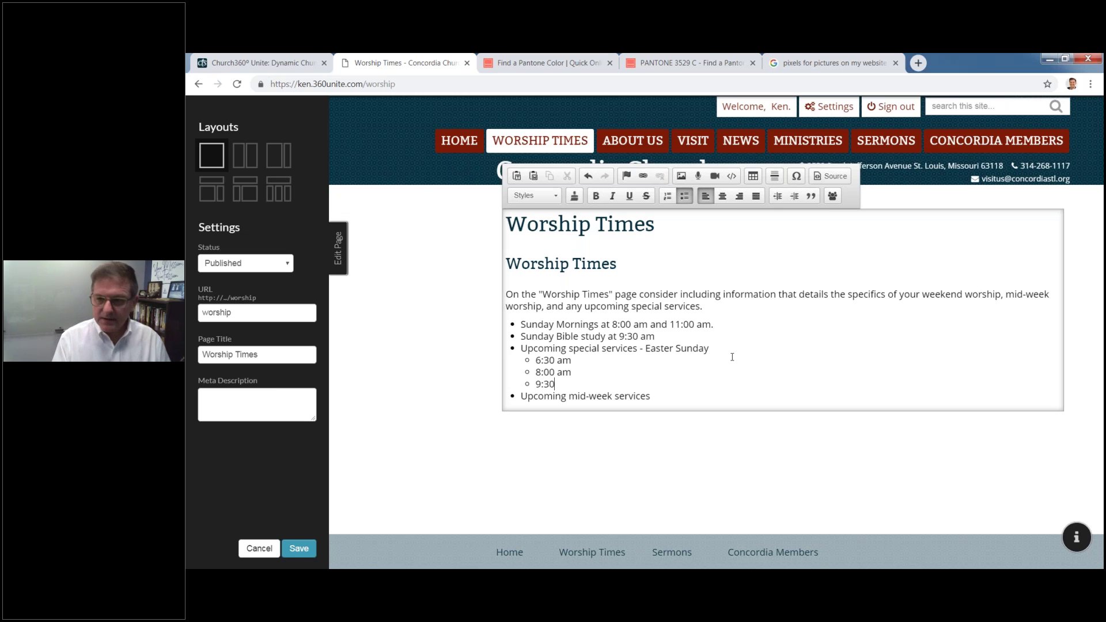
pyautogui.write('am')
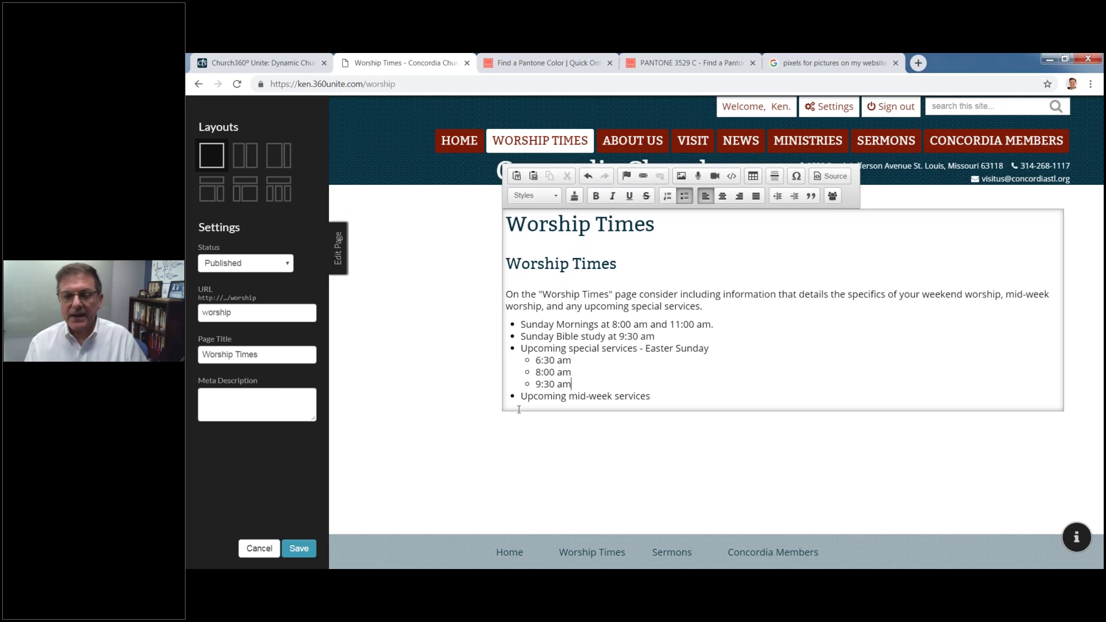
pyautogui.click(466, 427)
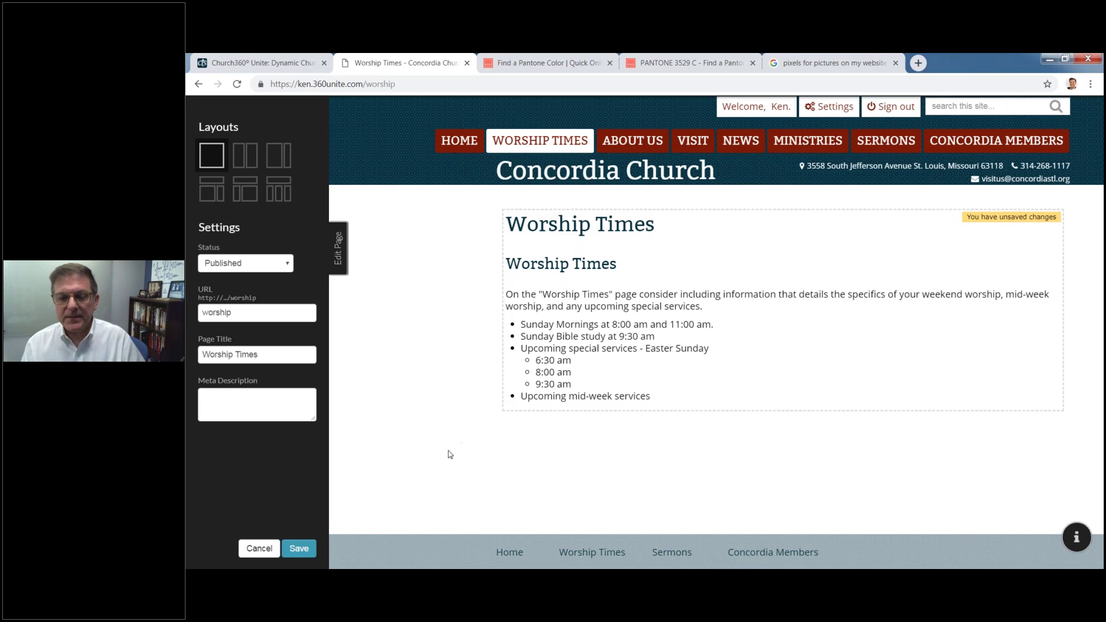
pyautogui.click(299, 549)
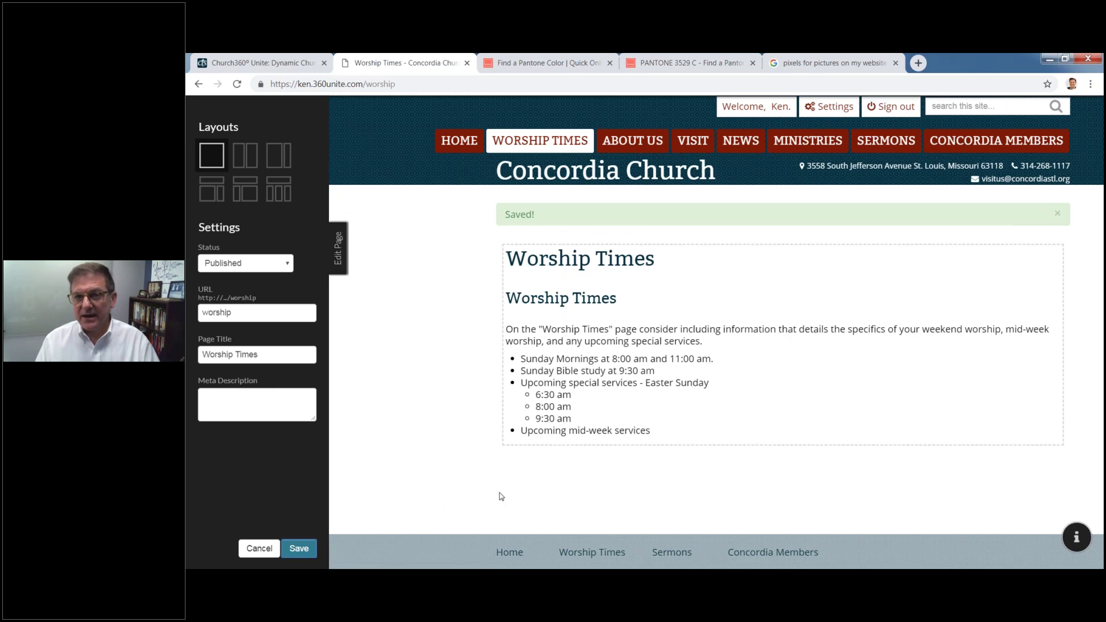
# Step: Review the heading styles available for the Worship Times text and leave page editing
pyautogui.click(632, 256)
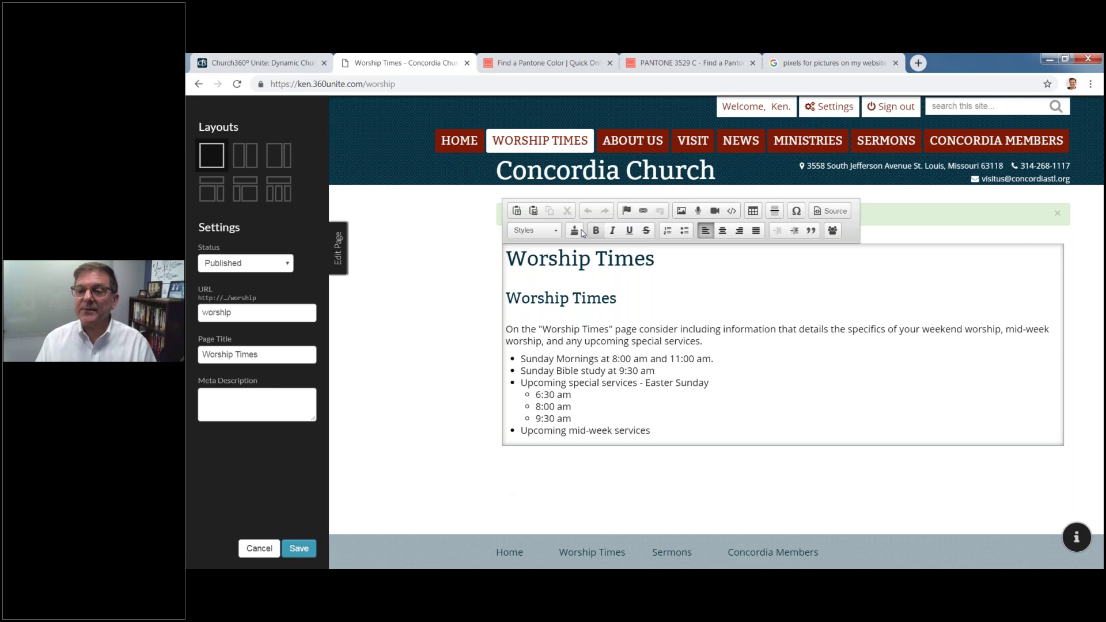
pyautogui.click(556, 231)
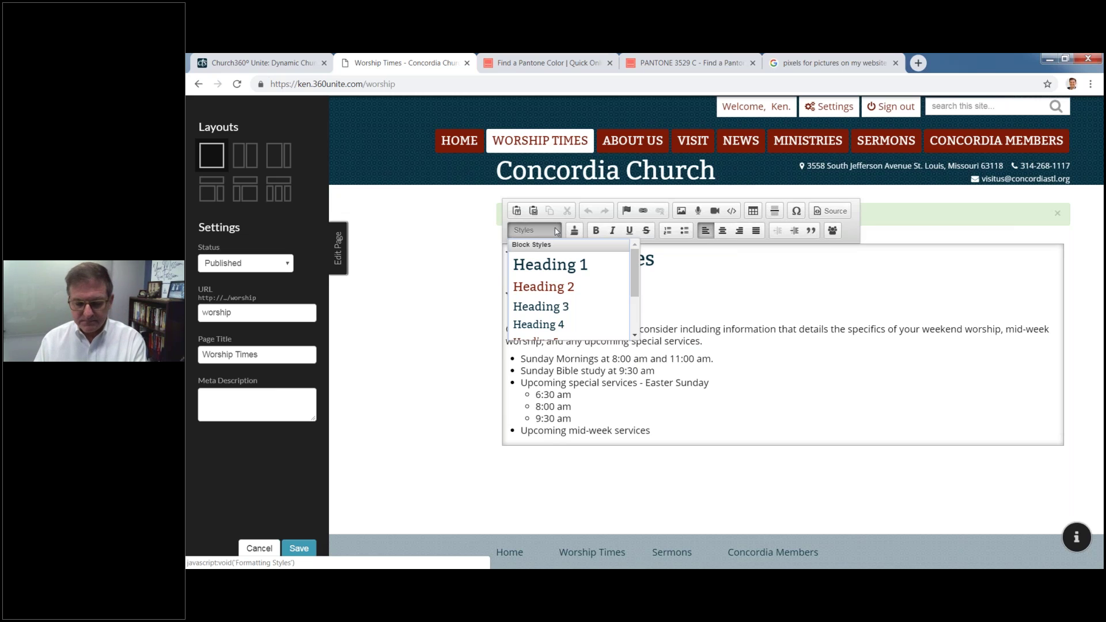
pyautogui.click(434, 323)
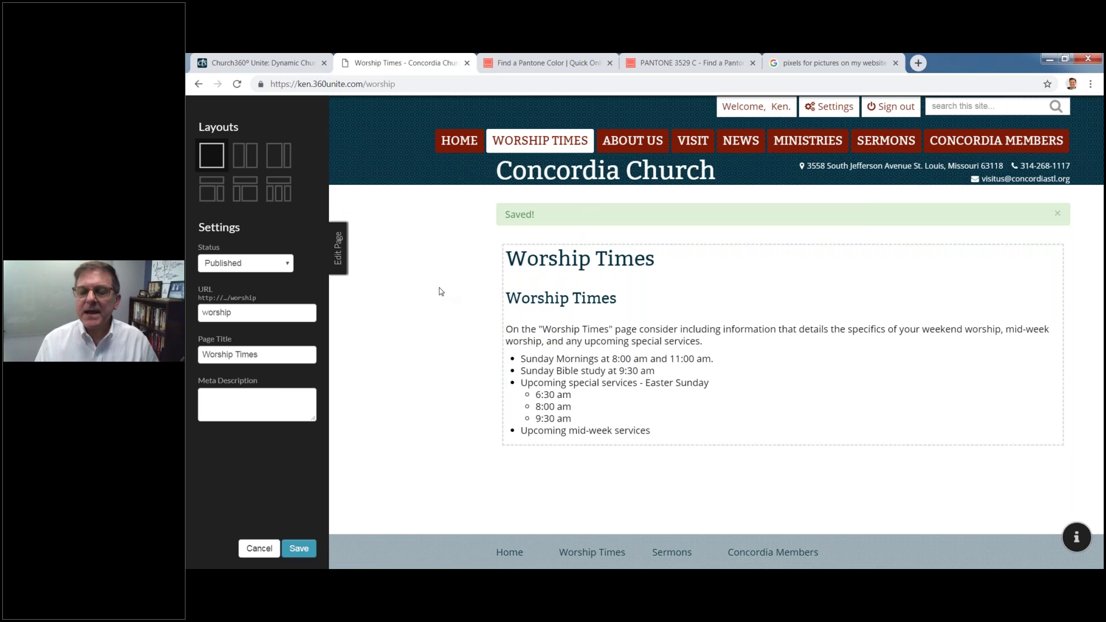
pyautogui.click(530, 298)
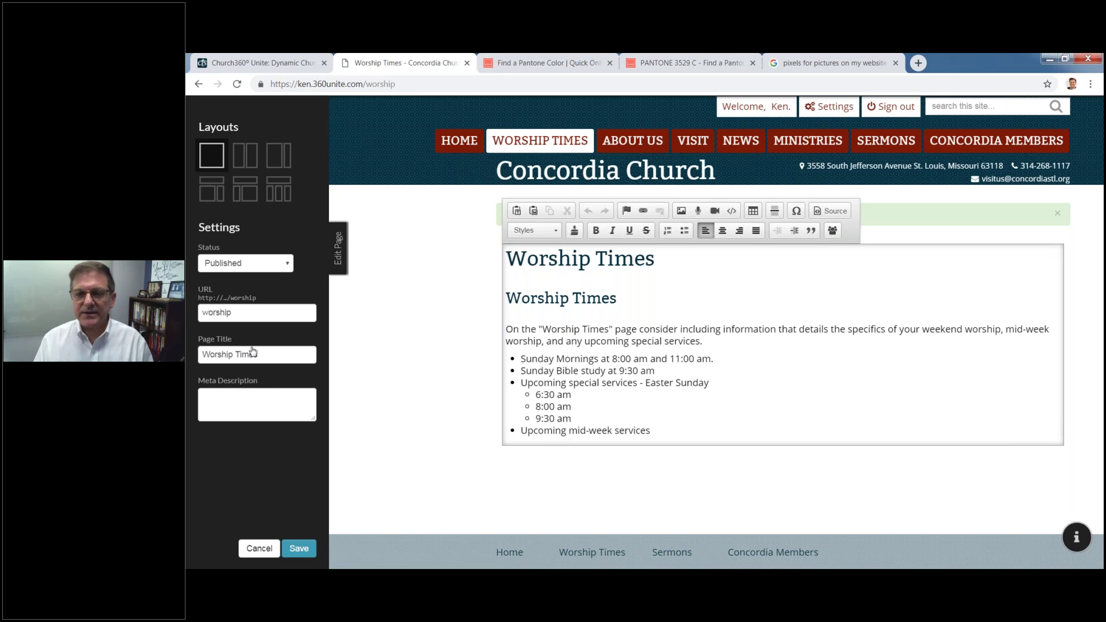
pyautogui.click(258, 549)
# Step: Open the Children page under Ministries for editing and apply the layout with a wide left and narrow right column
pyautogui.moveTo(655, 173)
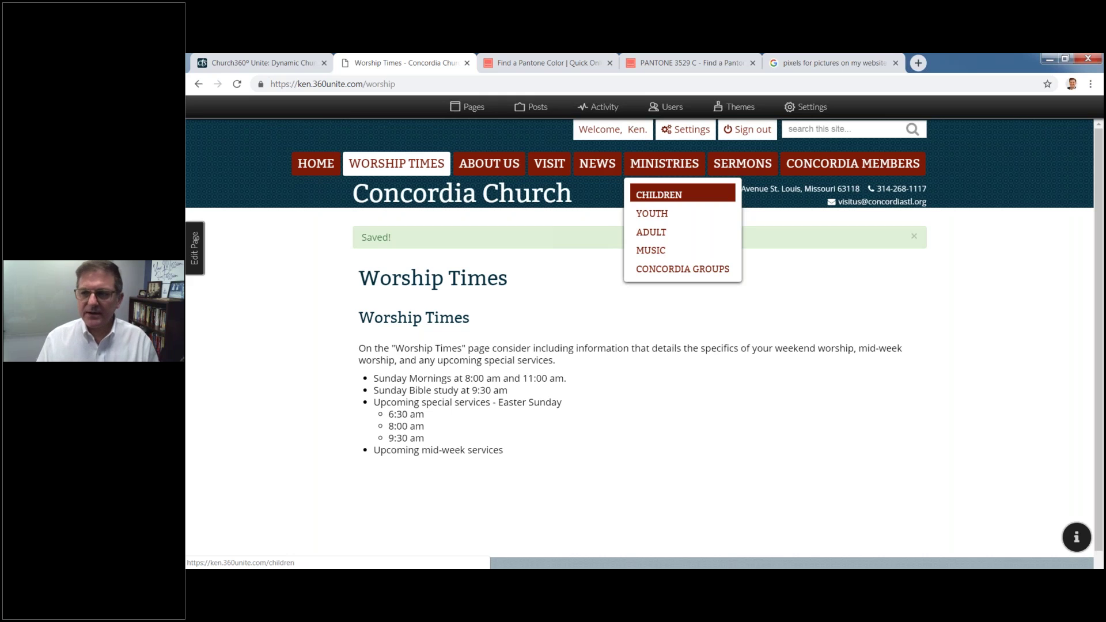
pyautogui.click(656, 196)
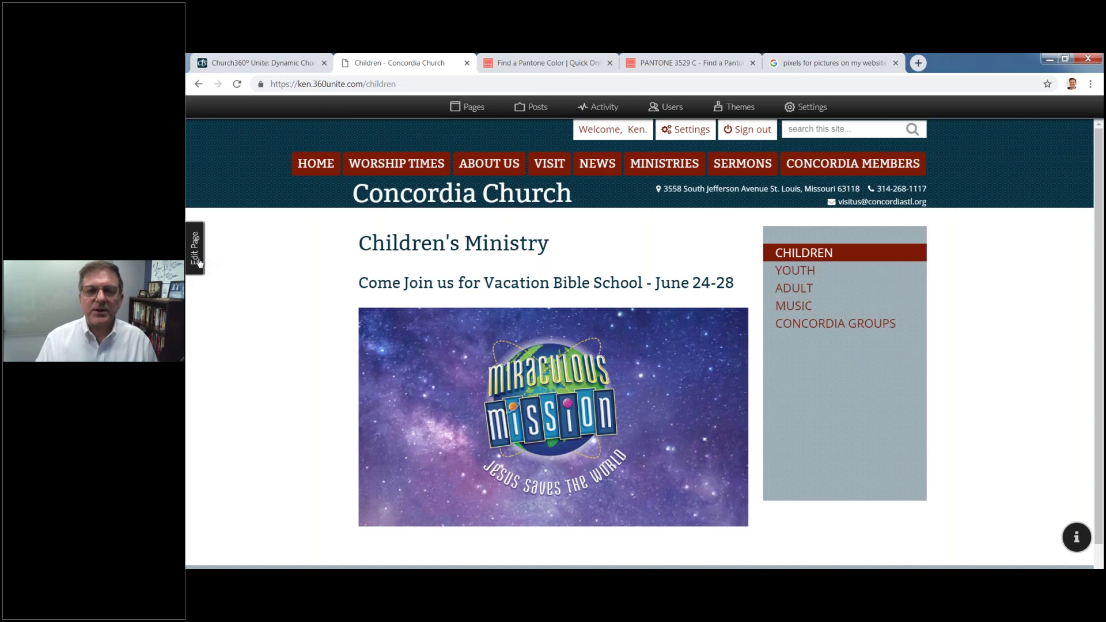
pyautogui.click(197, 262)
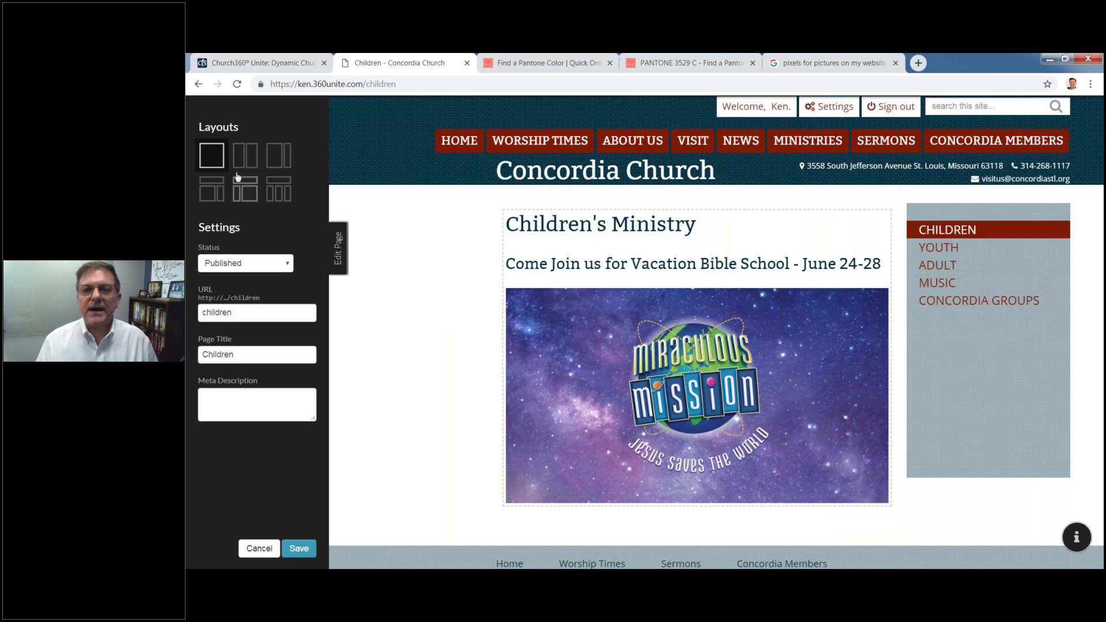
pyautogui.click(279, 159)
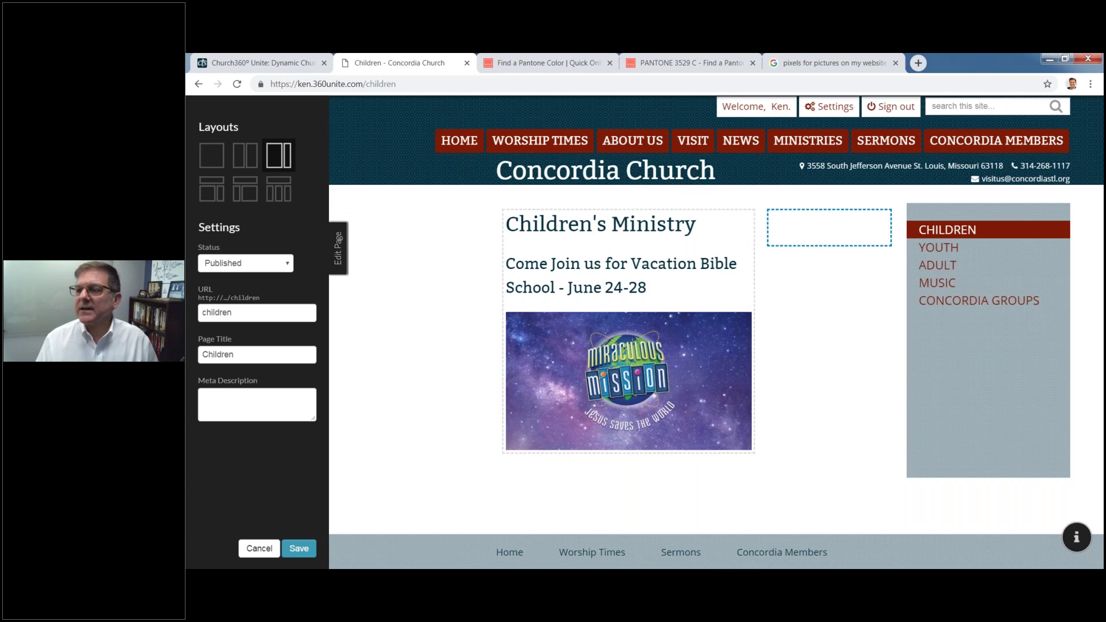
# Step: Insert the uploaded observatory image into the empty narrow column of the Children page
pyautogui.click(829, 227)
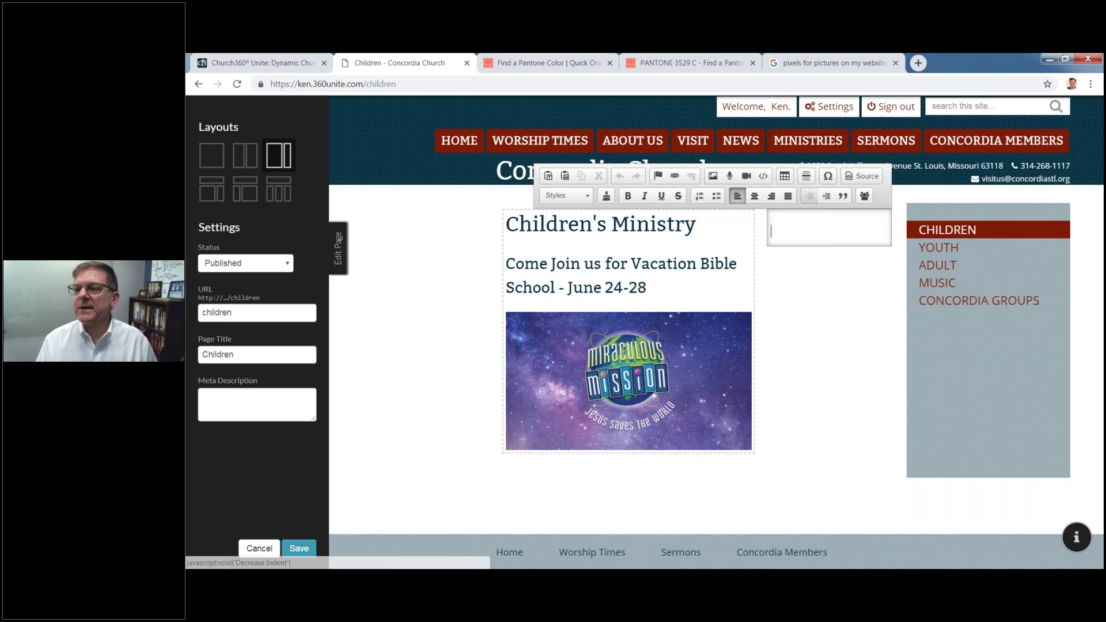
pyautogui.click(713, 177)
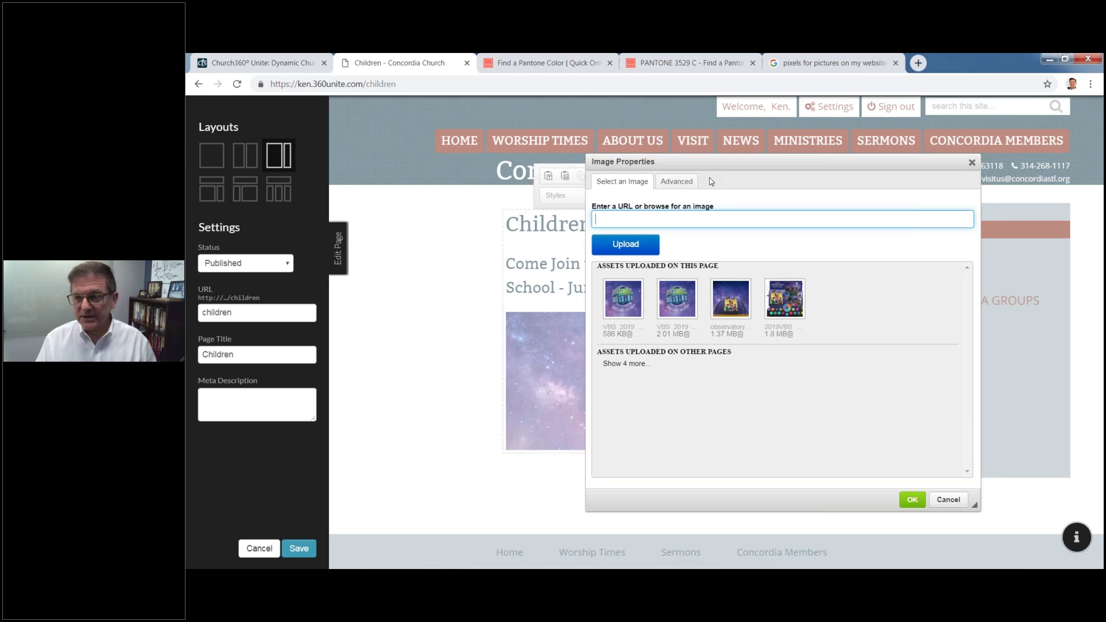
pyautogui.click(733, 299)
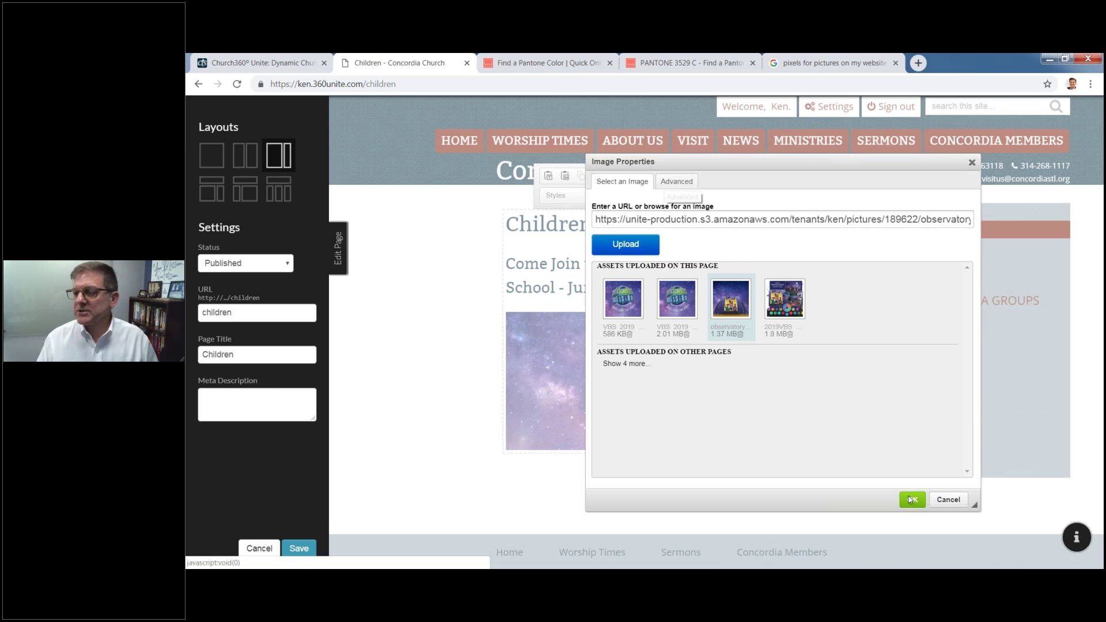
pyautogui.click(912, 500)
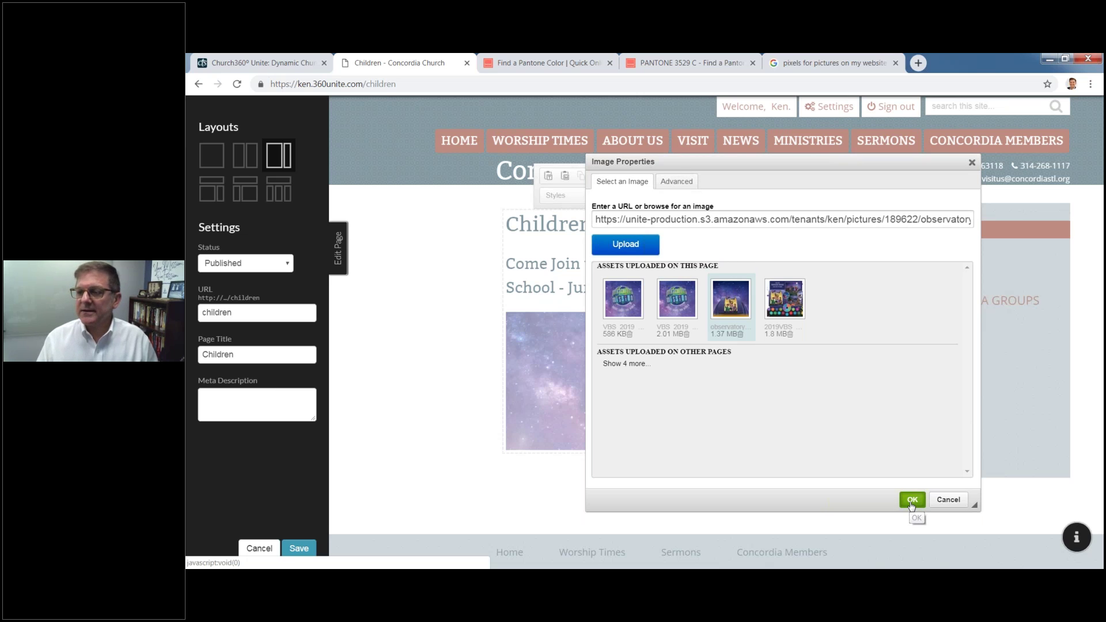
pyautogui.scroll(3, 805, 464)
pyautogui.scroll(3, 806, 464)
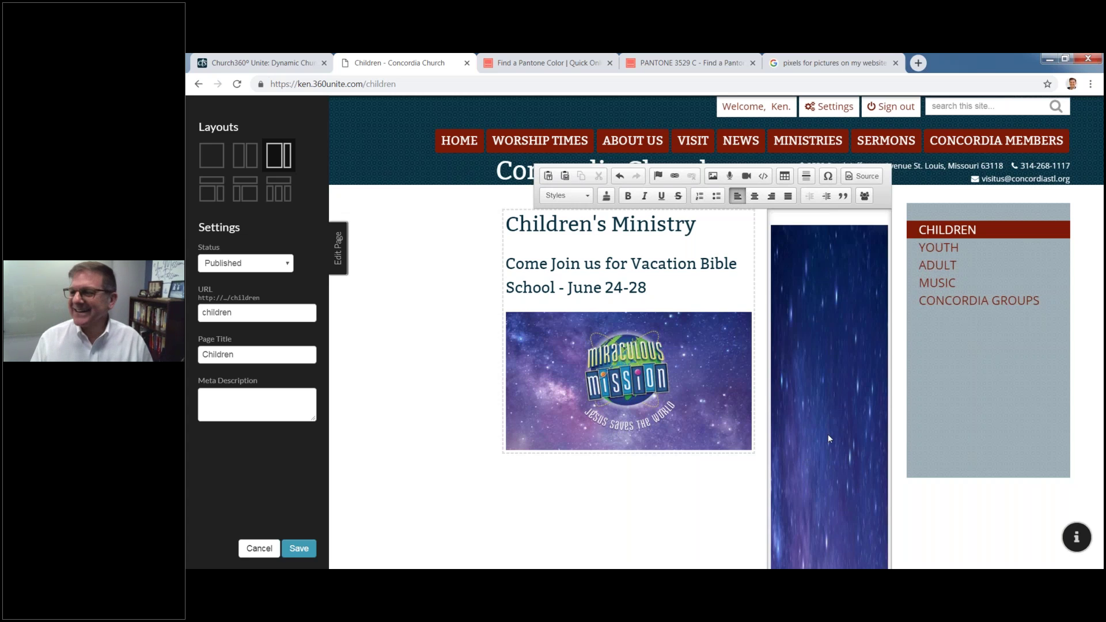
# Step: Open the inserted observatory image's properties and view its advanced width and height settings
pyautogui.click(825, 385)
pyautogui.doubleClick(825, 385)
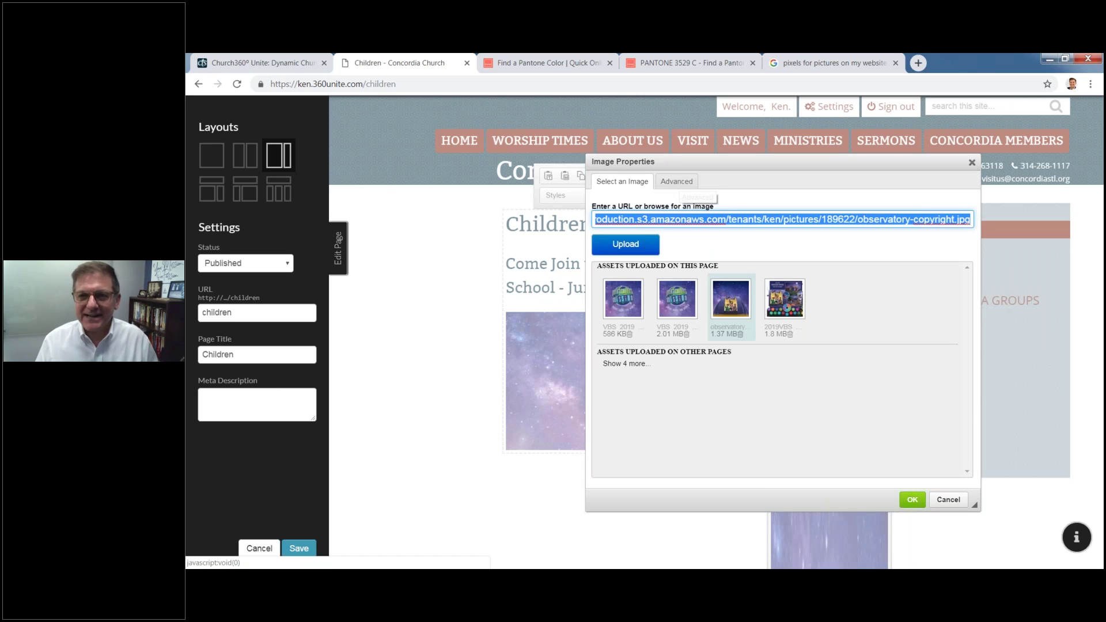
pyautogui.click(677, 182)
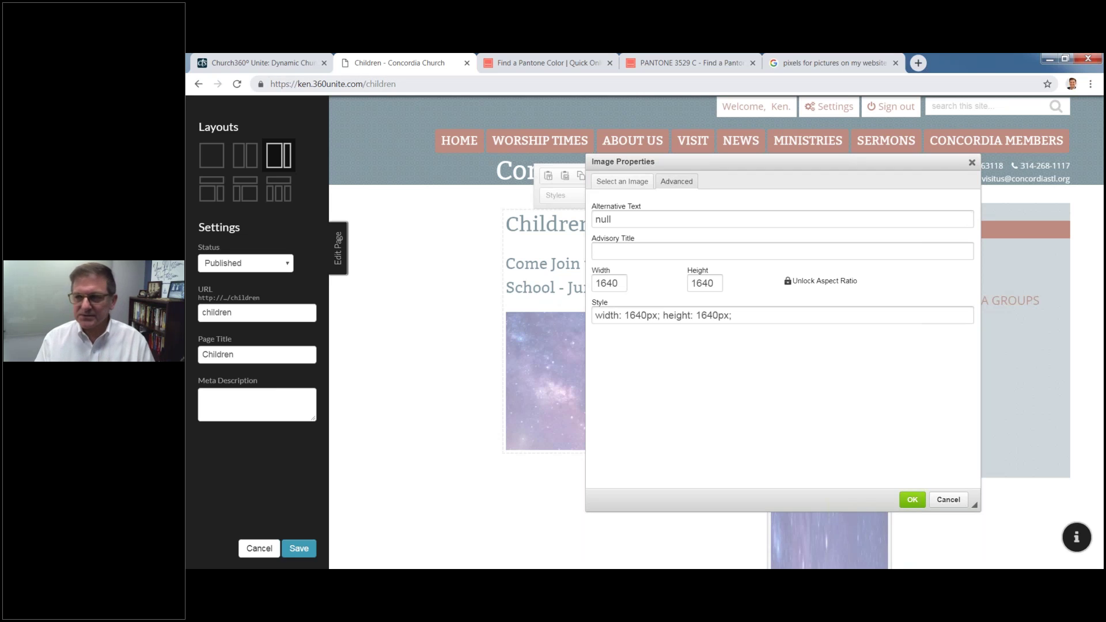
# Step: Switch to the Google results for "pixels for pictures on my website" to check typical image dimensions, and close them
pyautogui.click(827, 65)
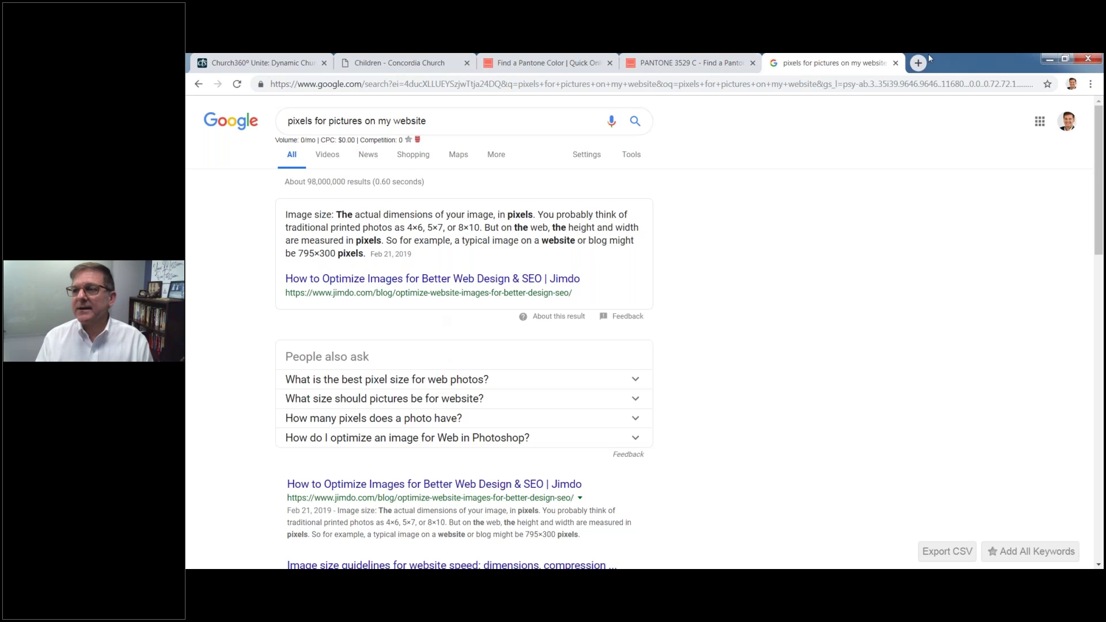
pyautogui.click(898, 63)
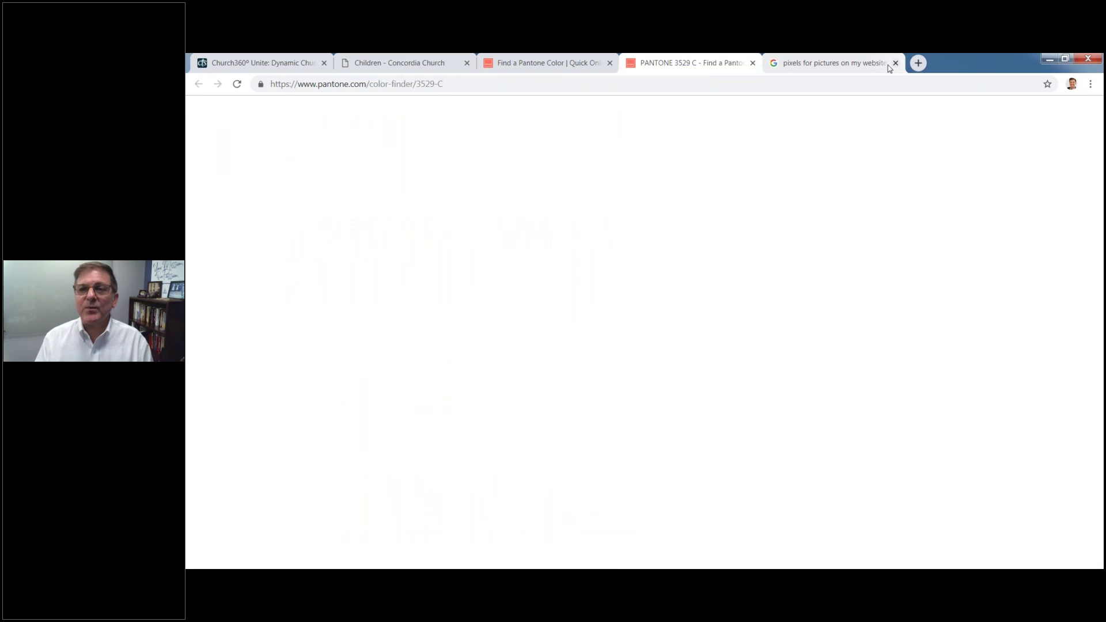
# Step: Return to the Children page, set the observatory image's width and height to 100% with the aspect ratio locked, and save the page
pyautogui.click(386, 64)
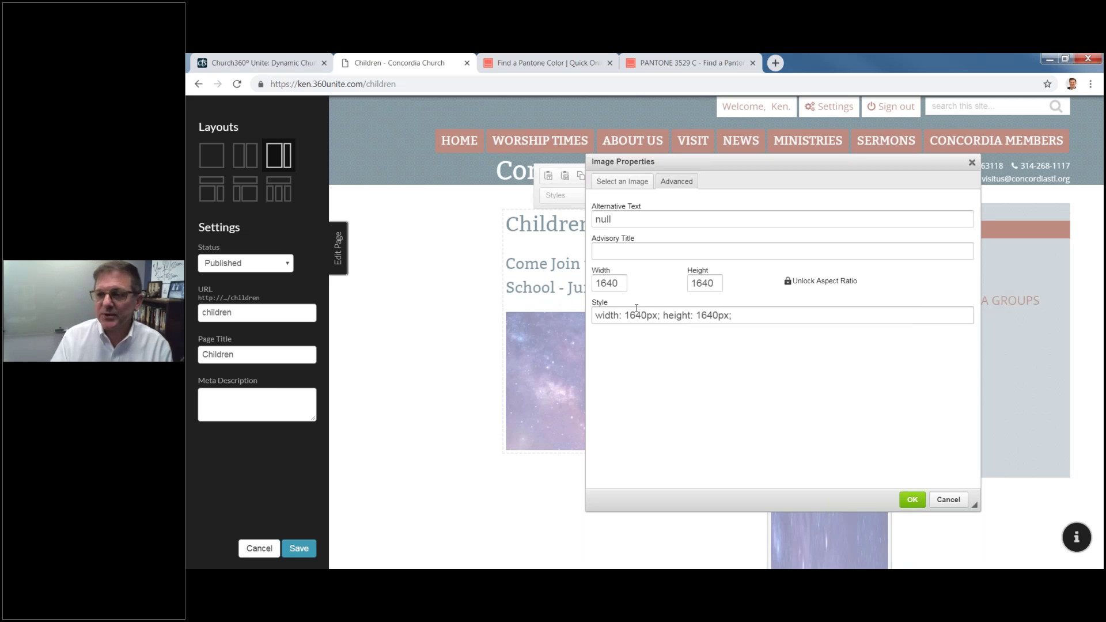
pyautogui.doubleClick(619, 284)
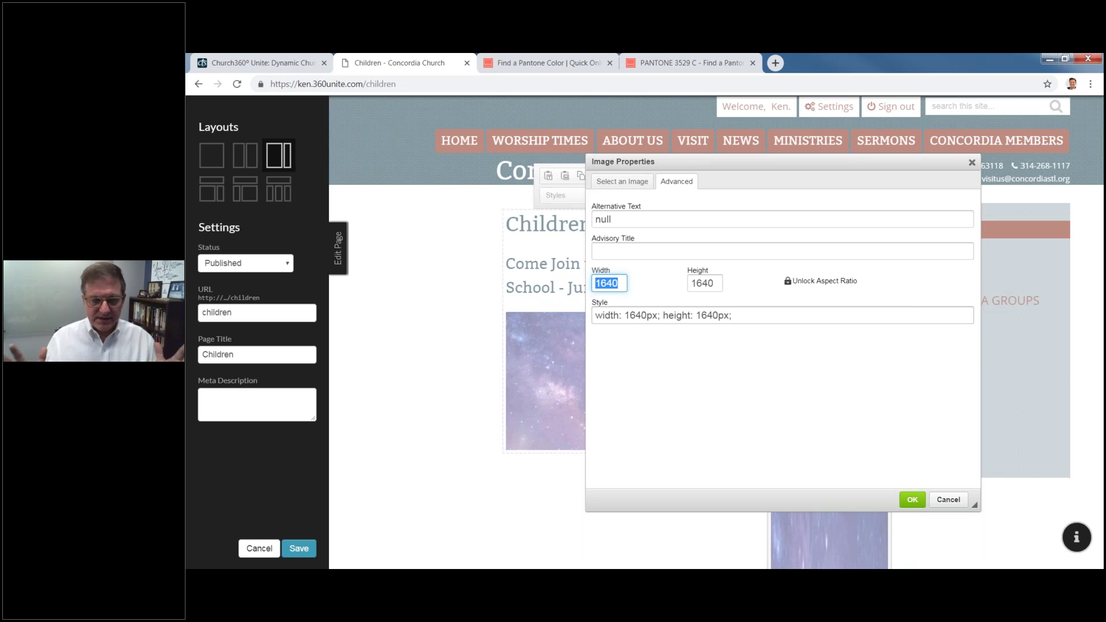
pyautogui.write('100')
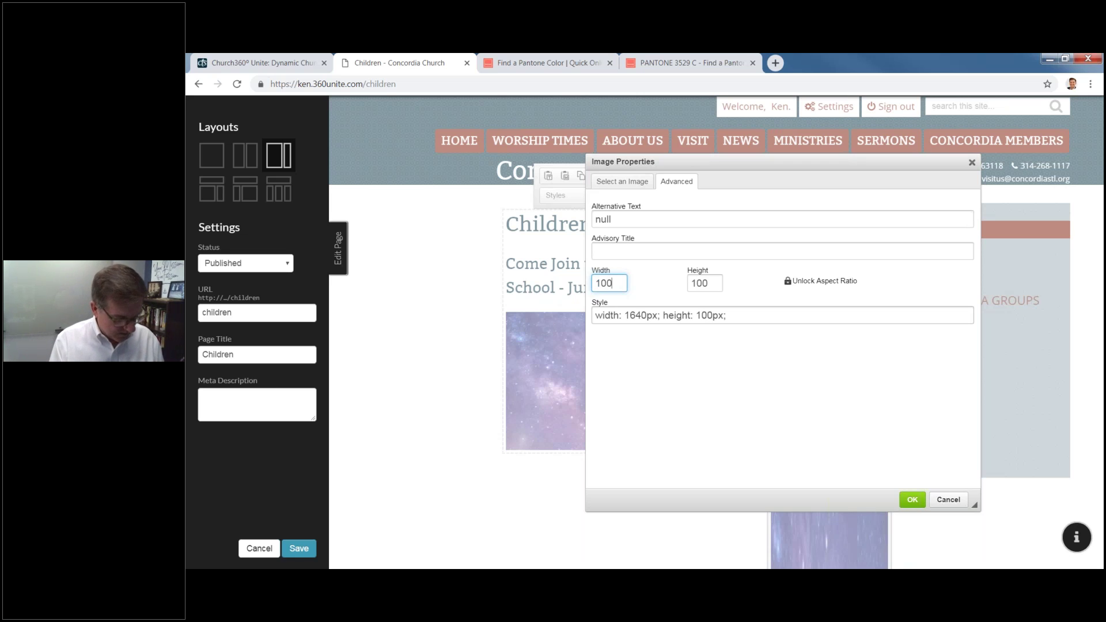
pyautogui.write('%')
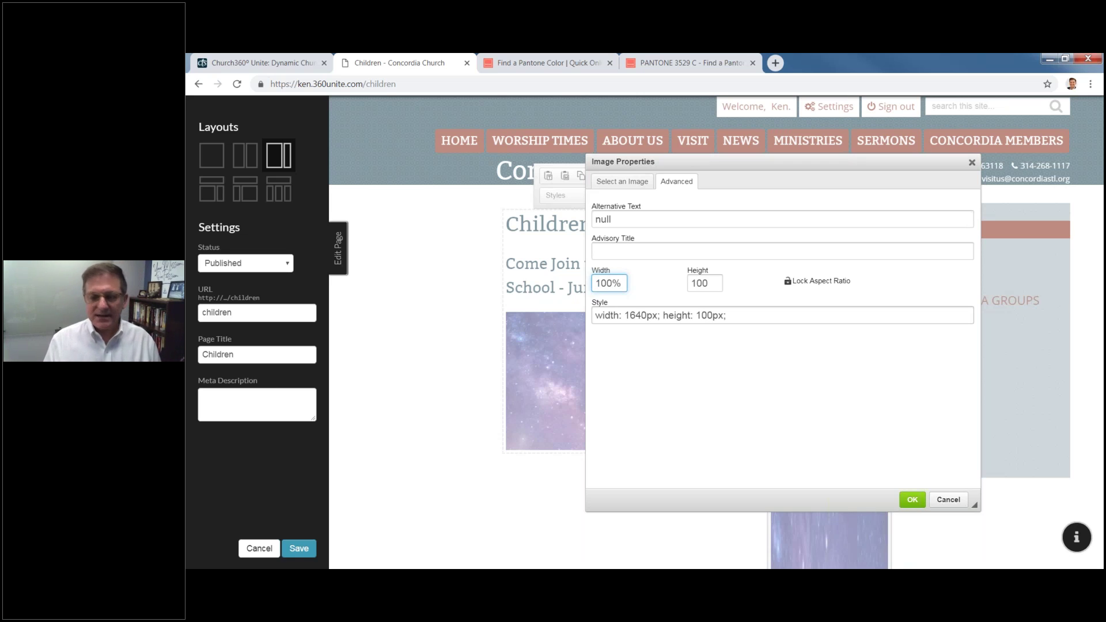
pyautogui.press('Tab')
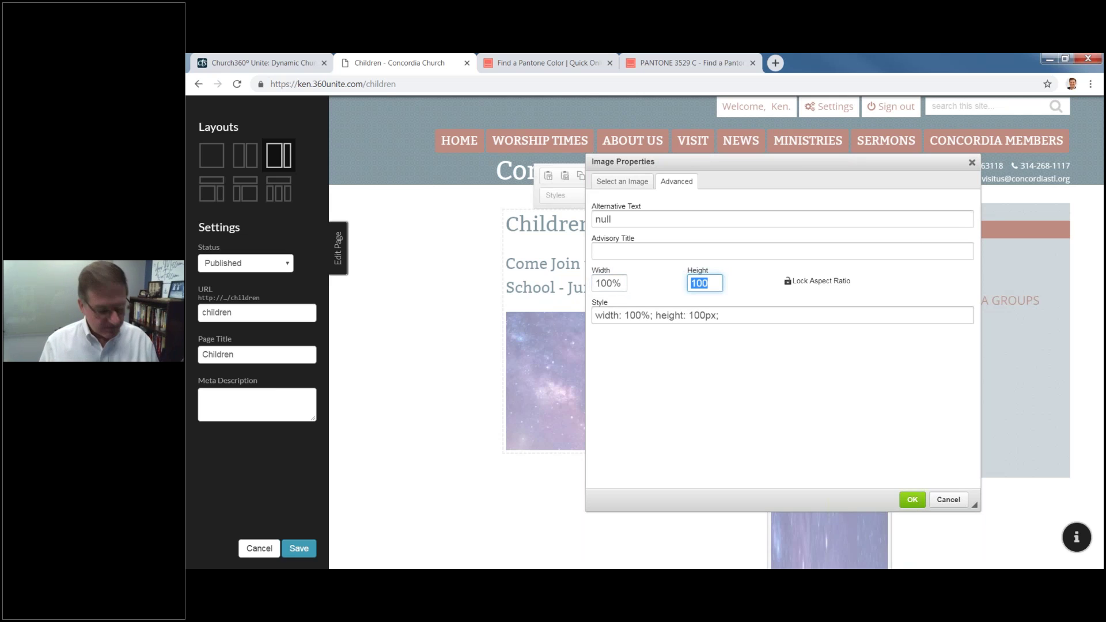
pyautogui.write('100%')
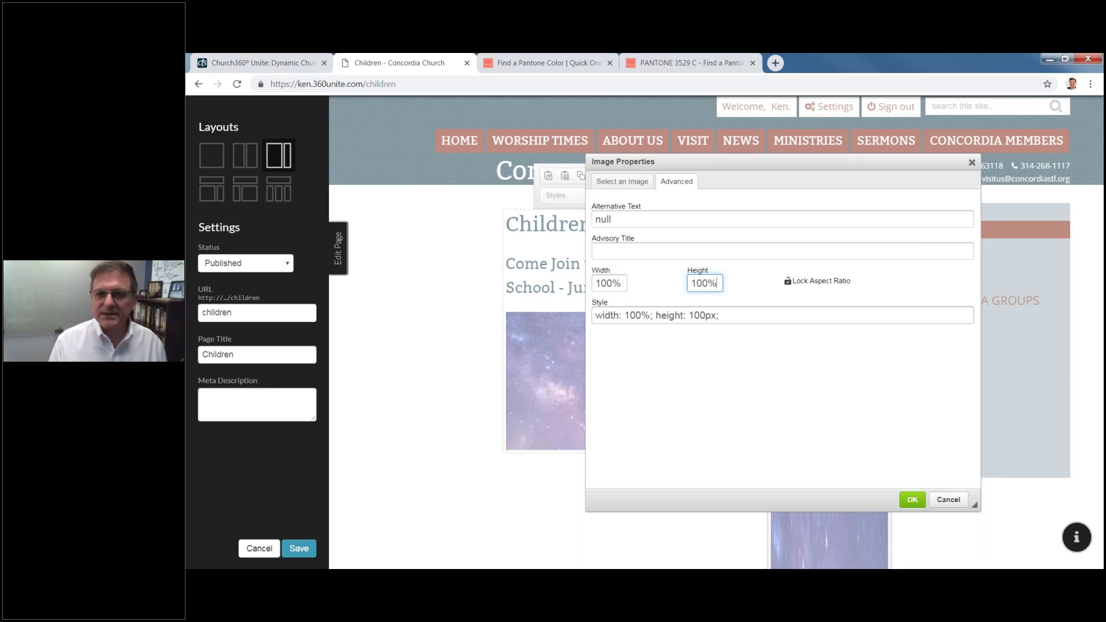
pyautogui.click(787, 281)
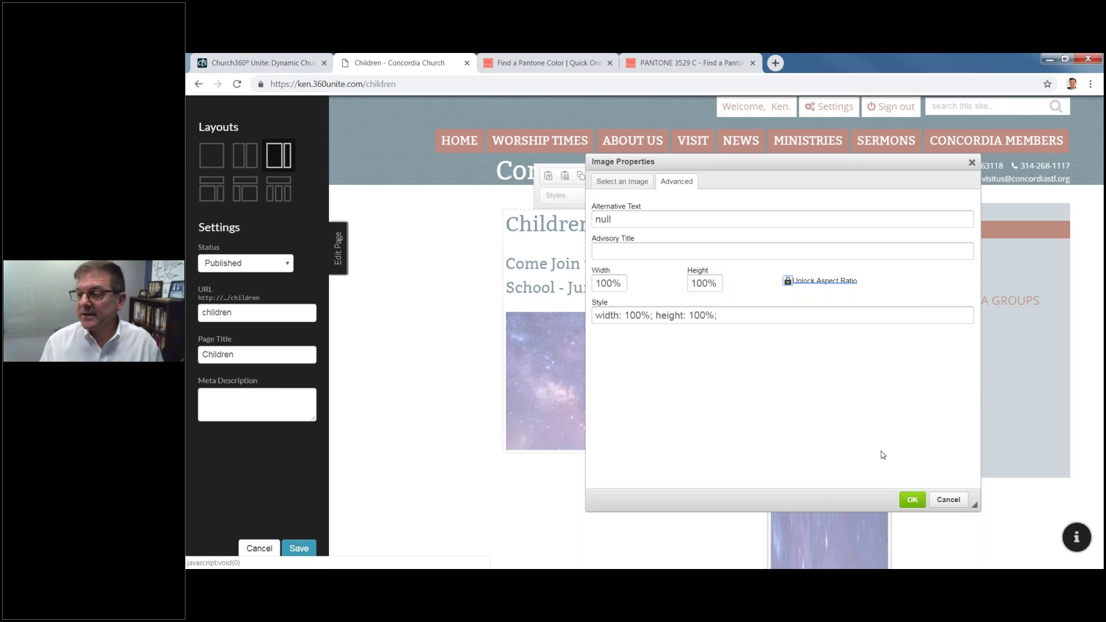
pyautogui.click(913, 507)
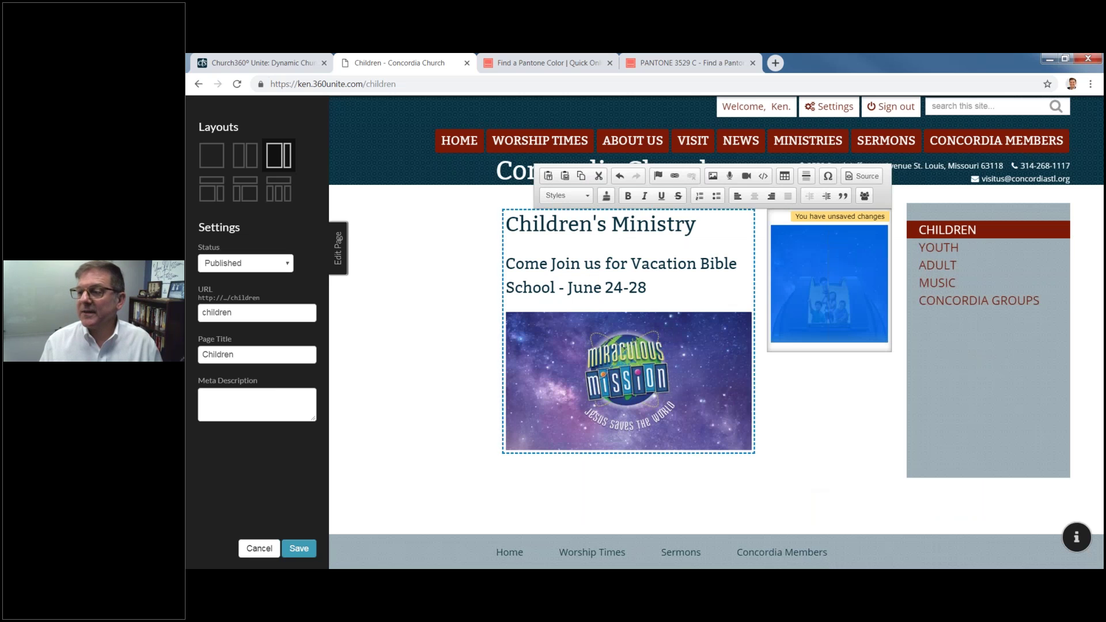
pyautogui.click(815, 456)
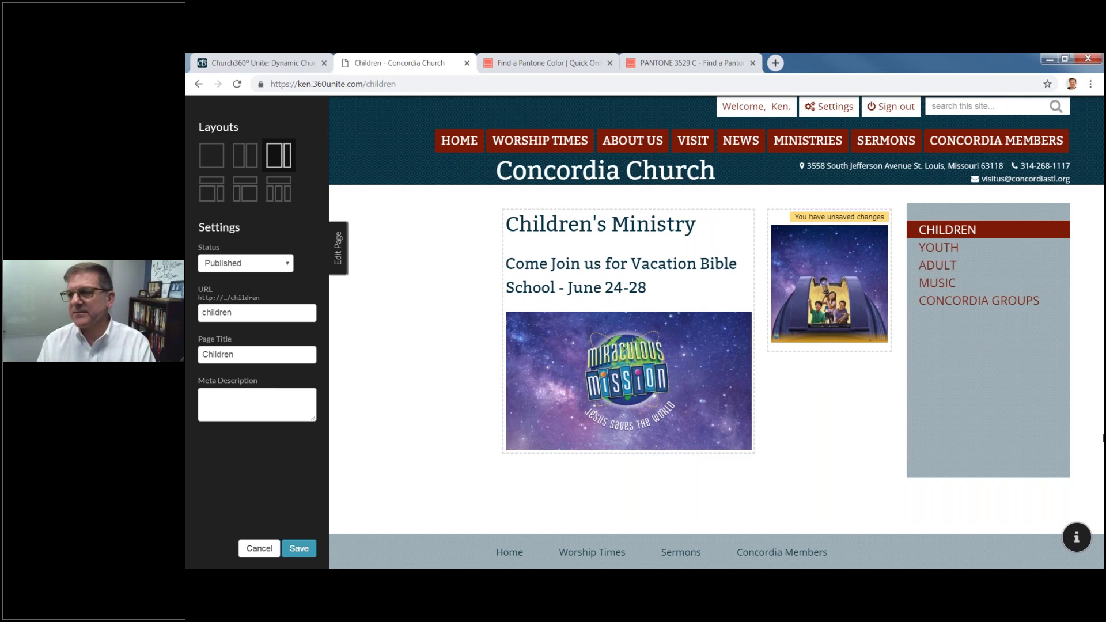
pyautogui.click(288, 552)
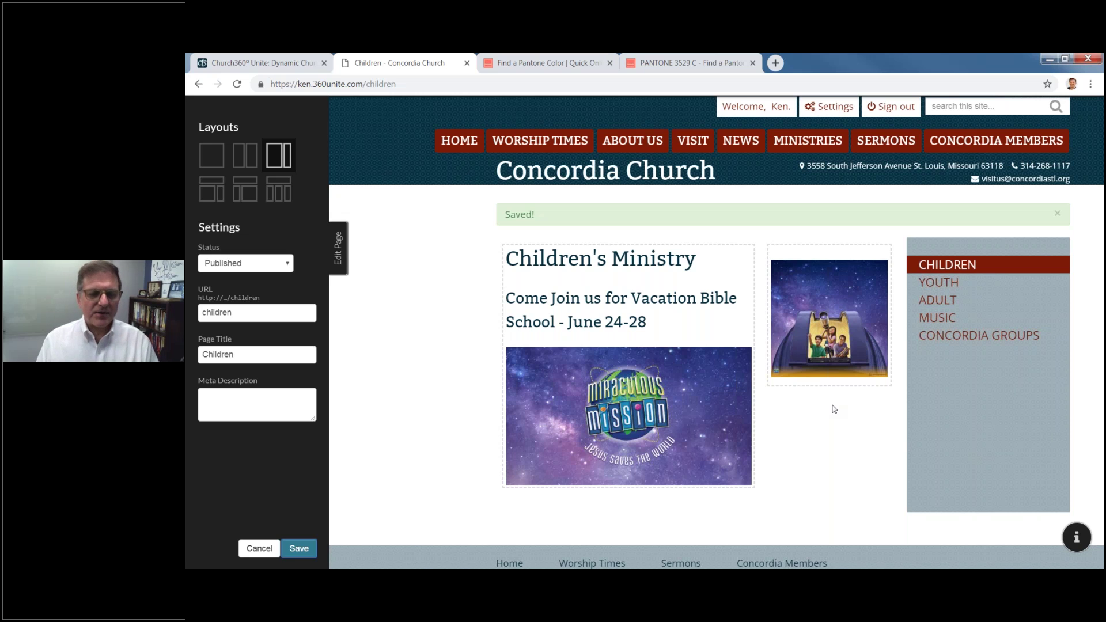
pyautogui.click(791, 381)
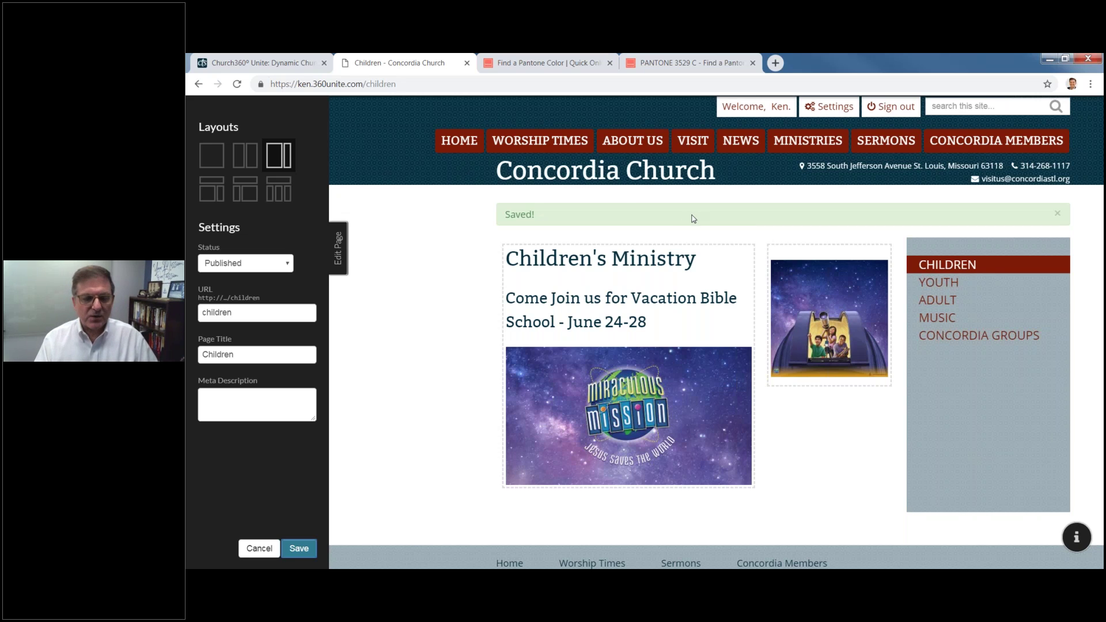
# Step: Open the Announcements page under News and title the new post "Maundy Thursday"
pyautogui.moveTo(746, 142)
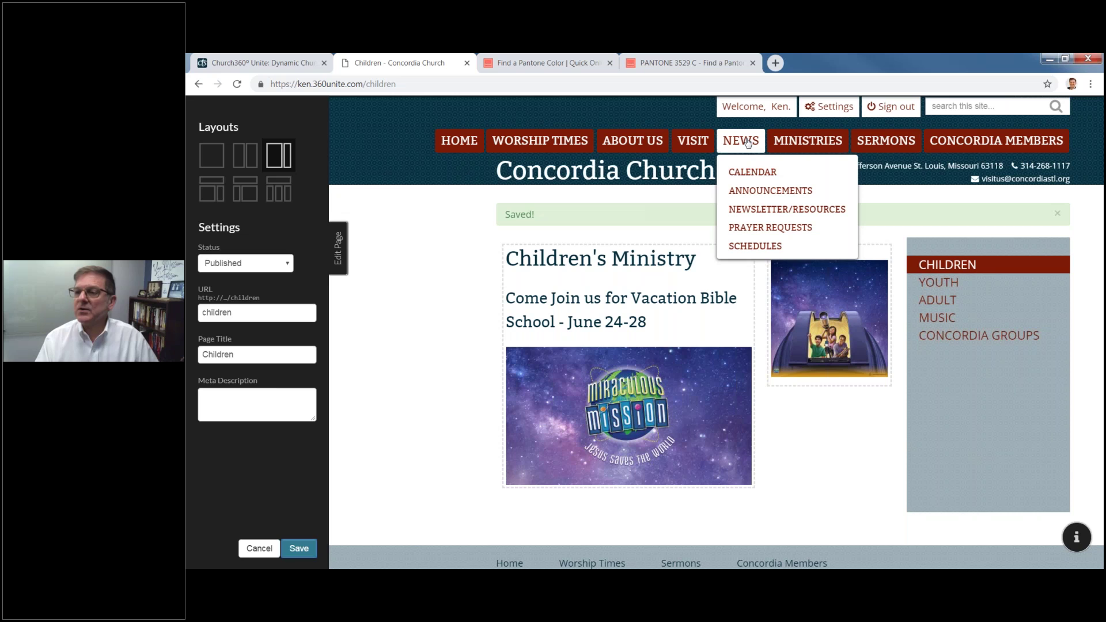
pyautogui.click(744, 192)
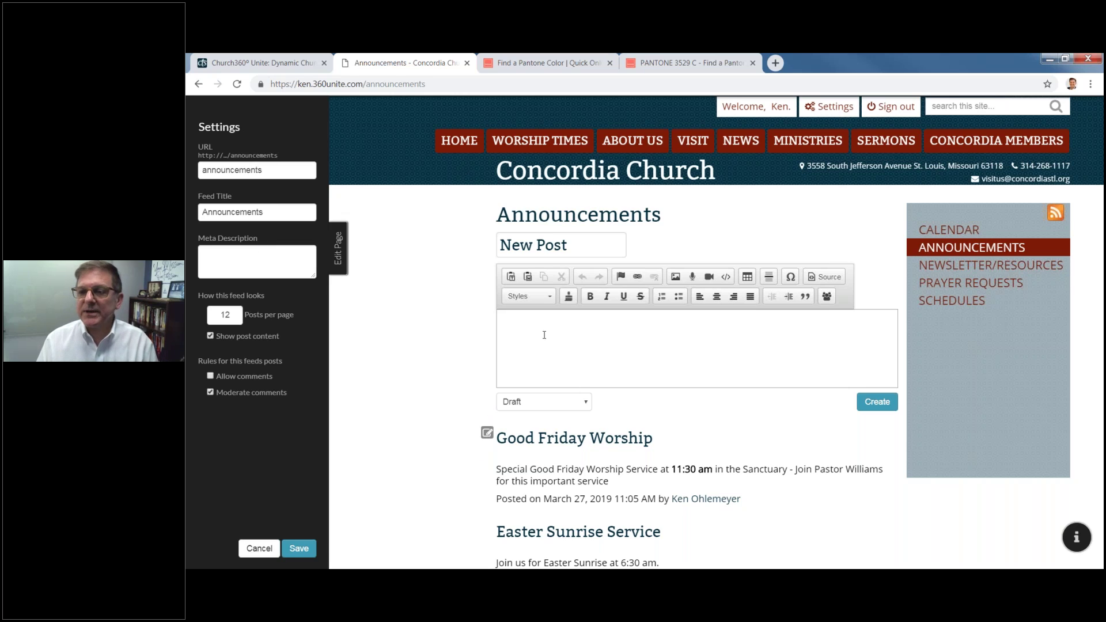
pyautogui.click(513, 245)
pyautogui.doubleClick(515, 245)
pyautogui.moveTo(515, 245); pyautogui.dragTo(575, 247)
pyautogui.write('Thu')
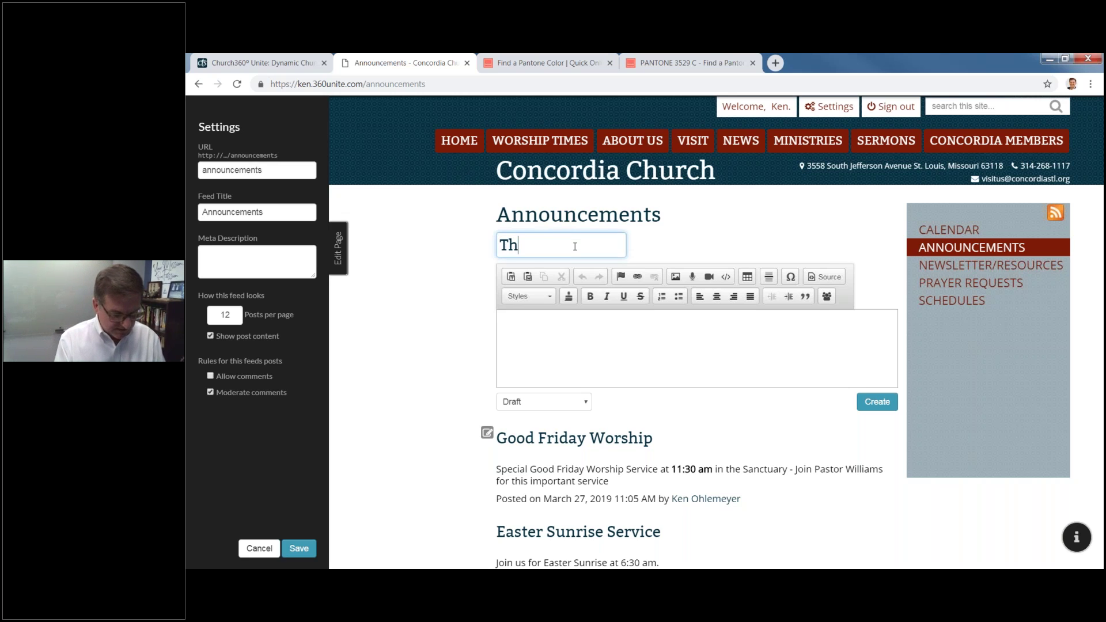
pyautogui.press('BackSpace')
pyautogui.press('BackSpace')
pyautogui.press('BackSpace')
pyautogui.write('Ma')
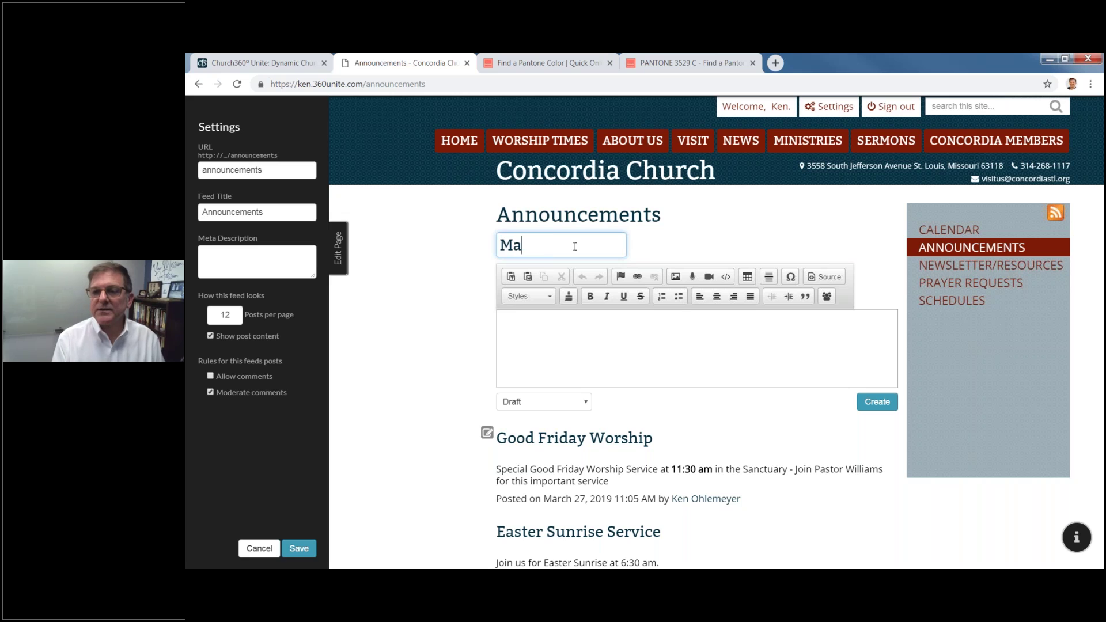
pyautogui.write('undy Thursday')
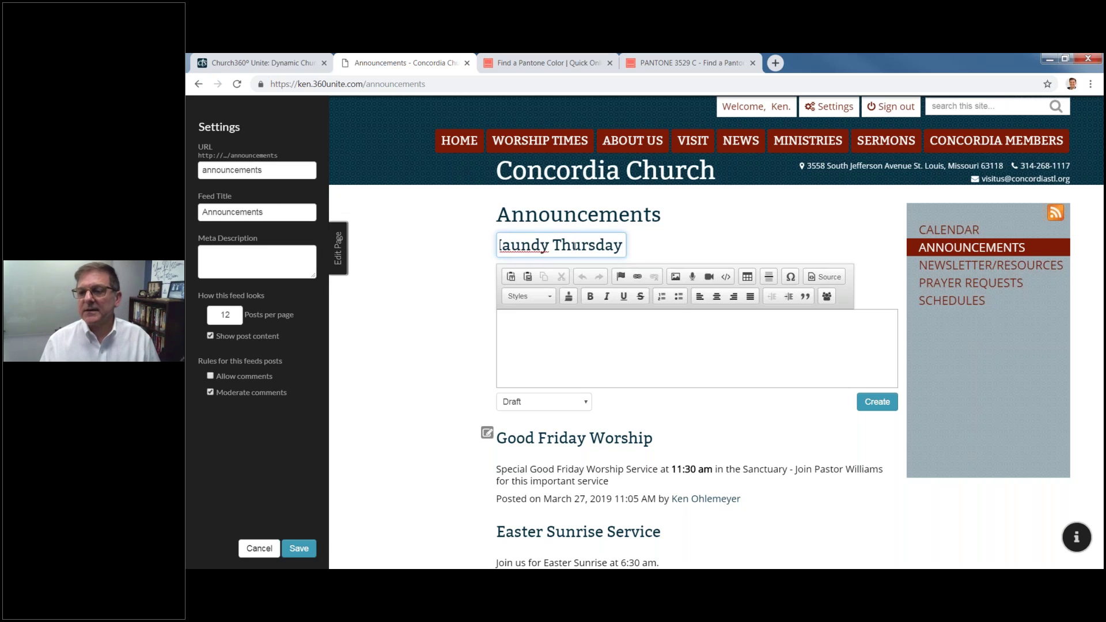
pyautogui.press('Tab')
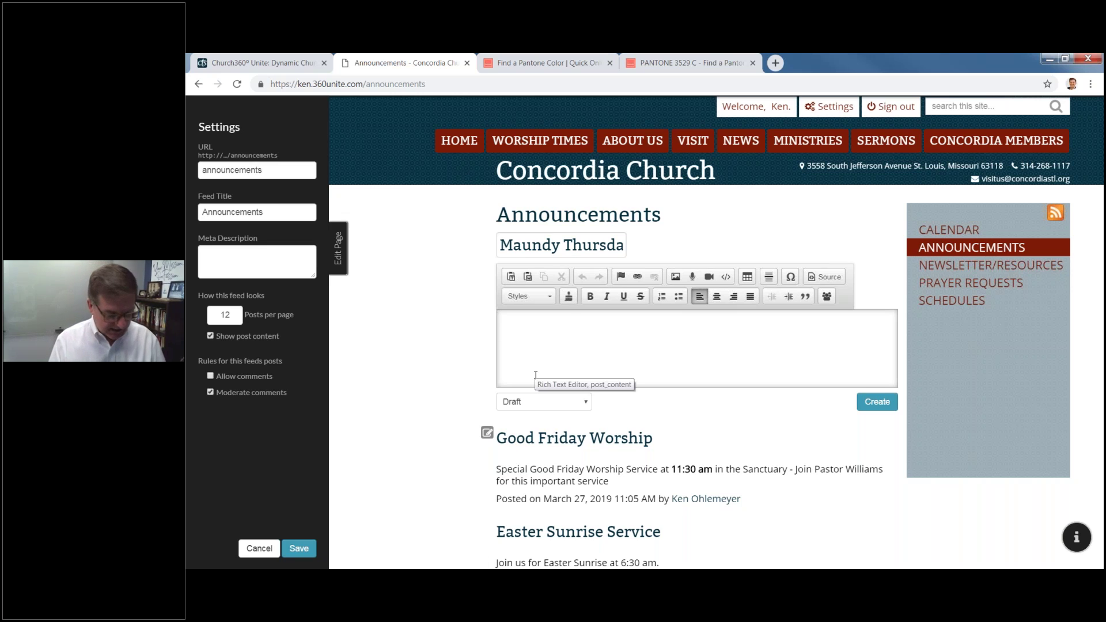
# Step: Enter "Service time 7:00 pm" as the content of the Maundy Thursday post
pyautogui.write('Sercic')
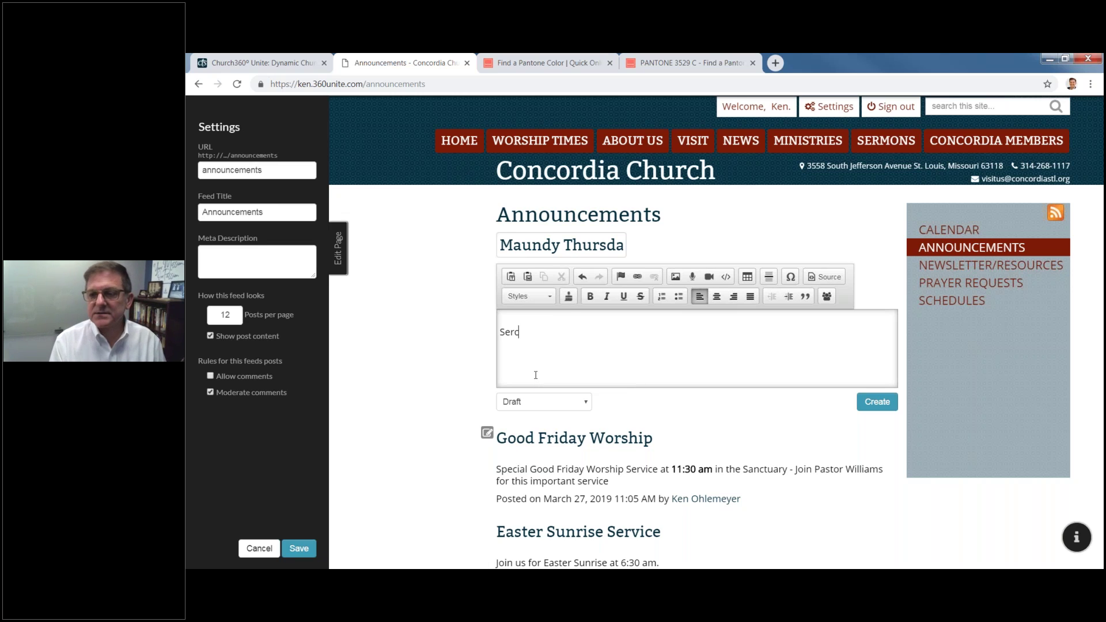
pyautogui.press('BackSpace')
pyautogui.press('BackSpace')
pyautogui.press('BackSpace')
pyautogui.write('vice t')
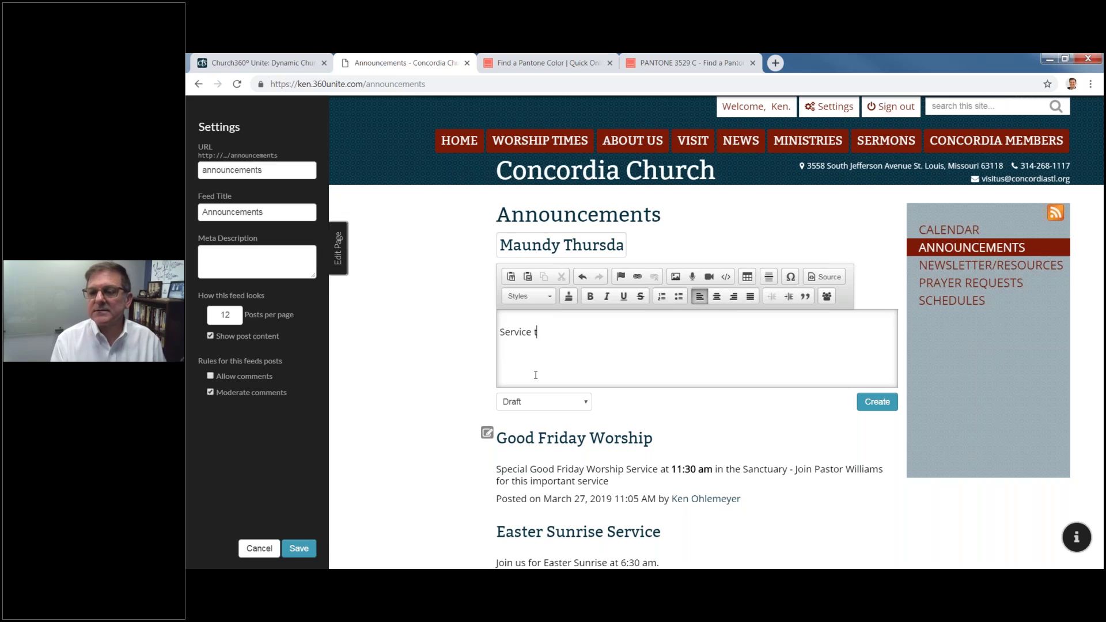
pyautogui.write('ime 7')
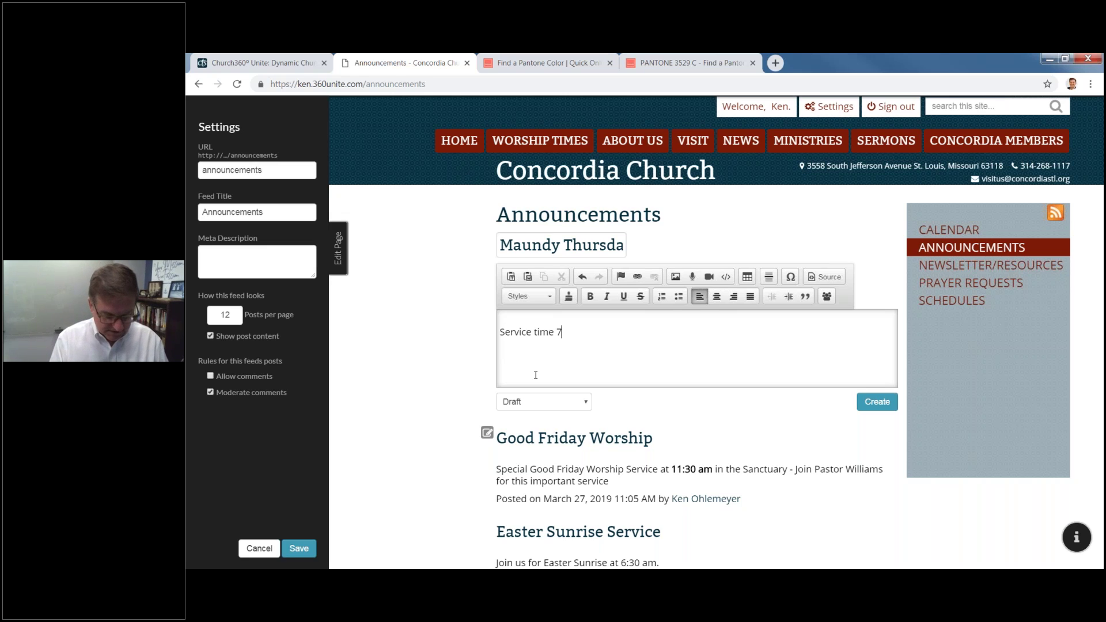
pyautogui.write(':00 pm')
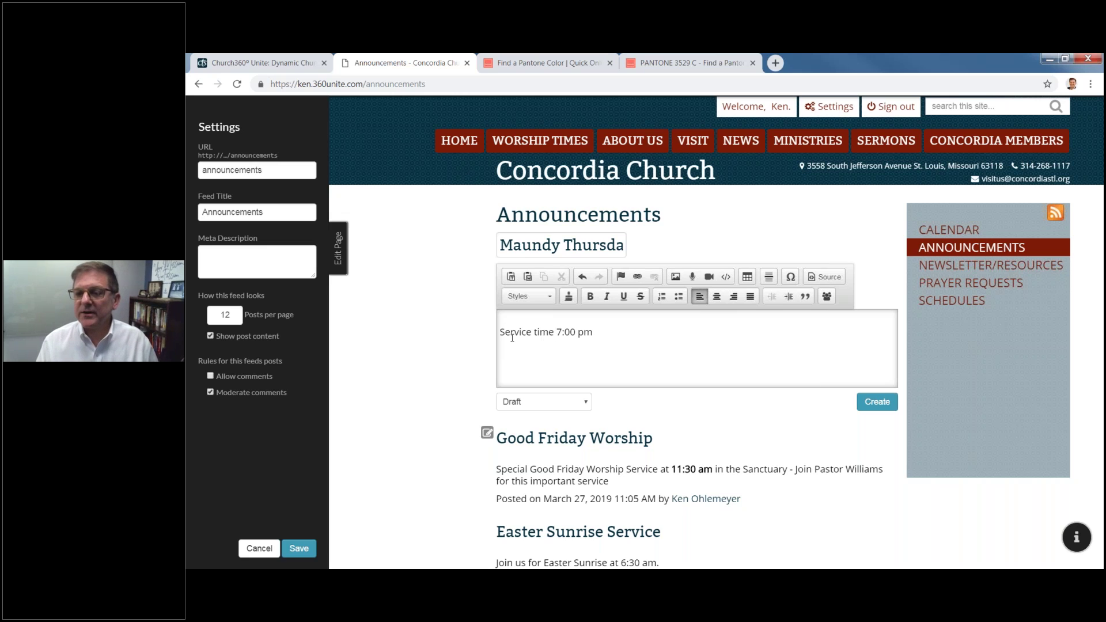
# Step: Make "7:00 pm" bold in the post text, then create the Maundy Thursday post and save the Announcements page
pyautogui.moveTo(562, 332)
pyautogui.mouseDown()
pyautogui.moveTo(592, 331)
pyautogui.moveTo(555, 332)
pyautogui.mouseUp()
pyautogui.click(590, 296)
pyautogui.click(628, 353)
pyautogui.click(870, 405)
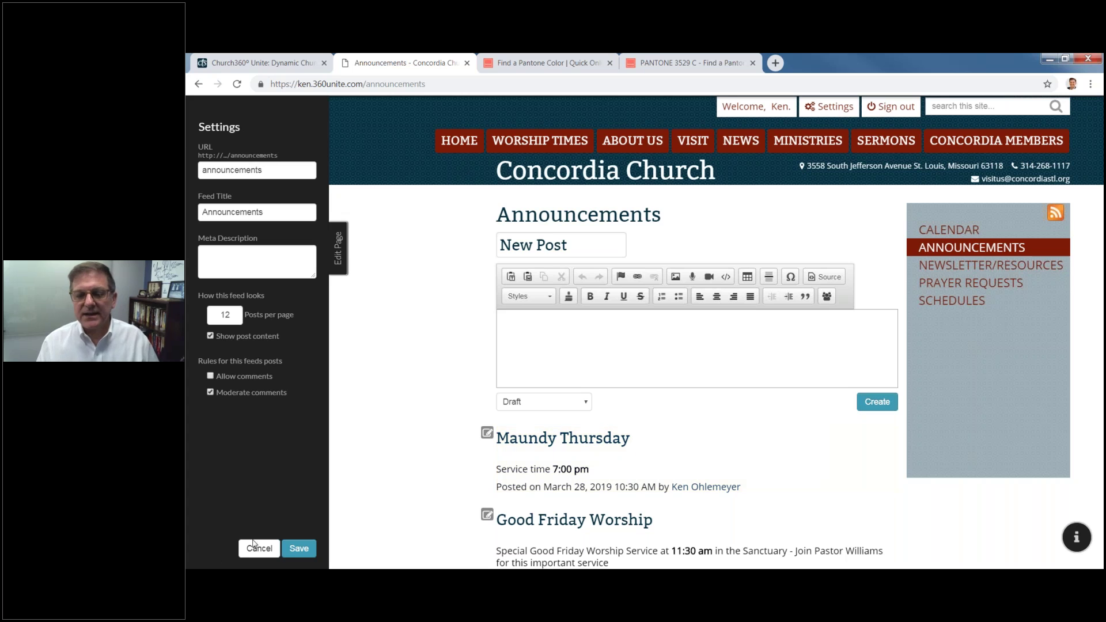
pyautogui.click(299, 549)
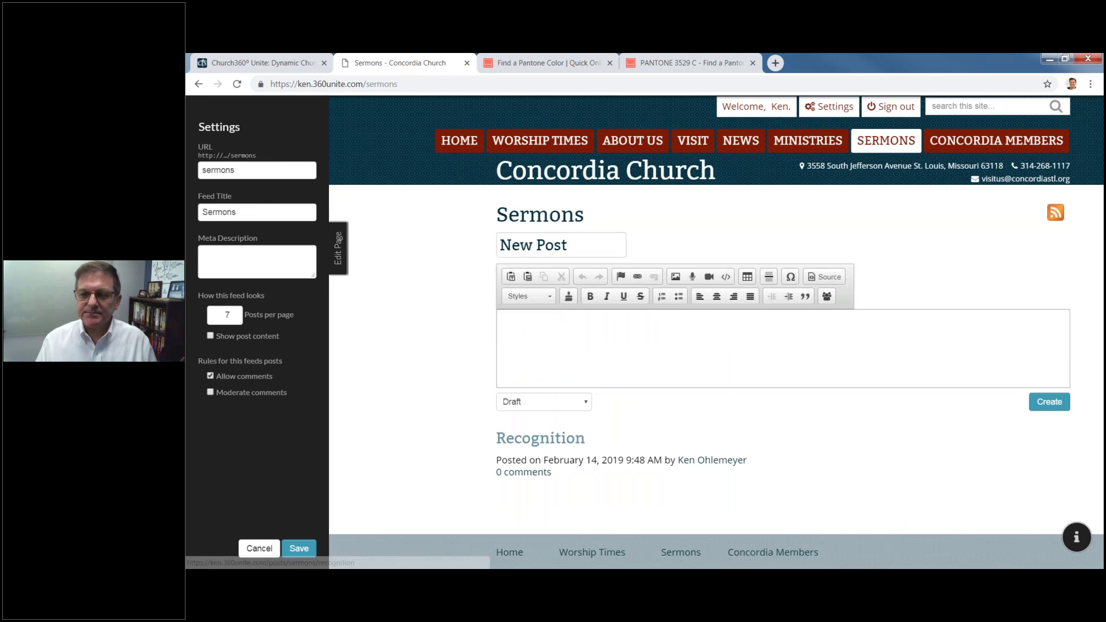
# Step: Open the Recognition post in the Sermons feed, look through its audio link and sermon text, and leave edit mode
pyautogui.click(541, 438)
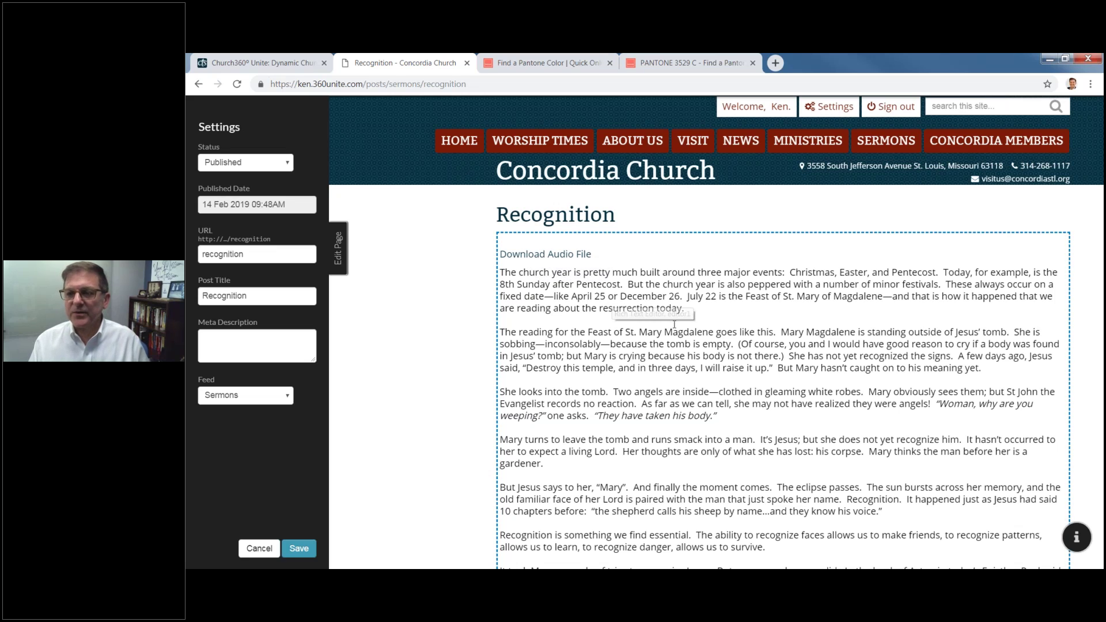
pyautogui.scroll(-1, 675, 324)
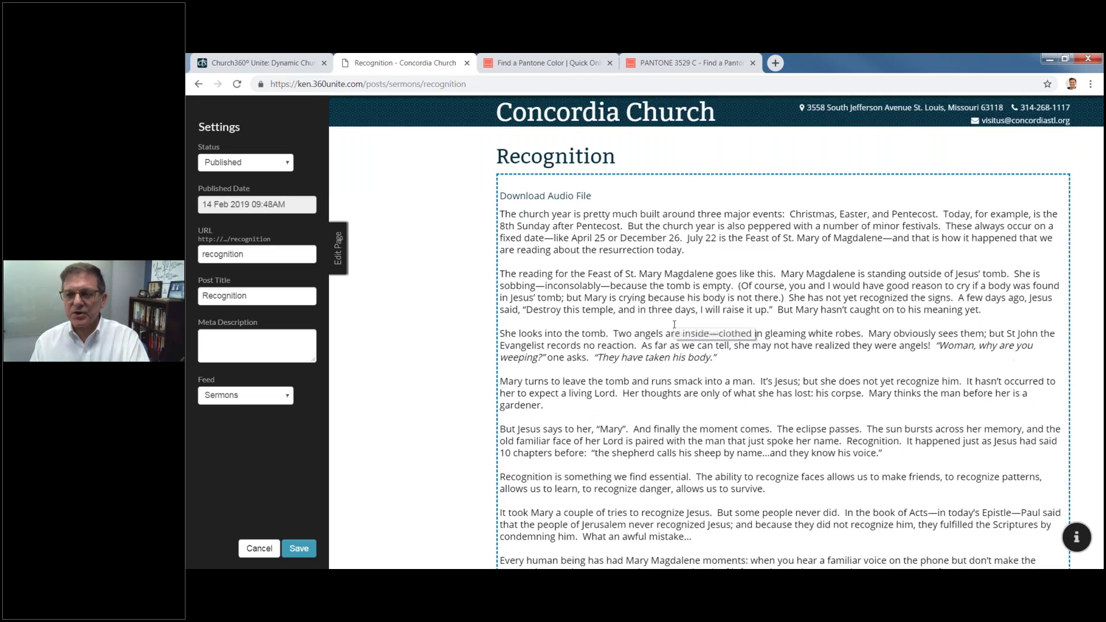
pyautogui.scroll(-4, 675, 324)
pyautogui.scroll(-2, 674, 324)
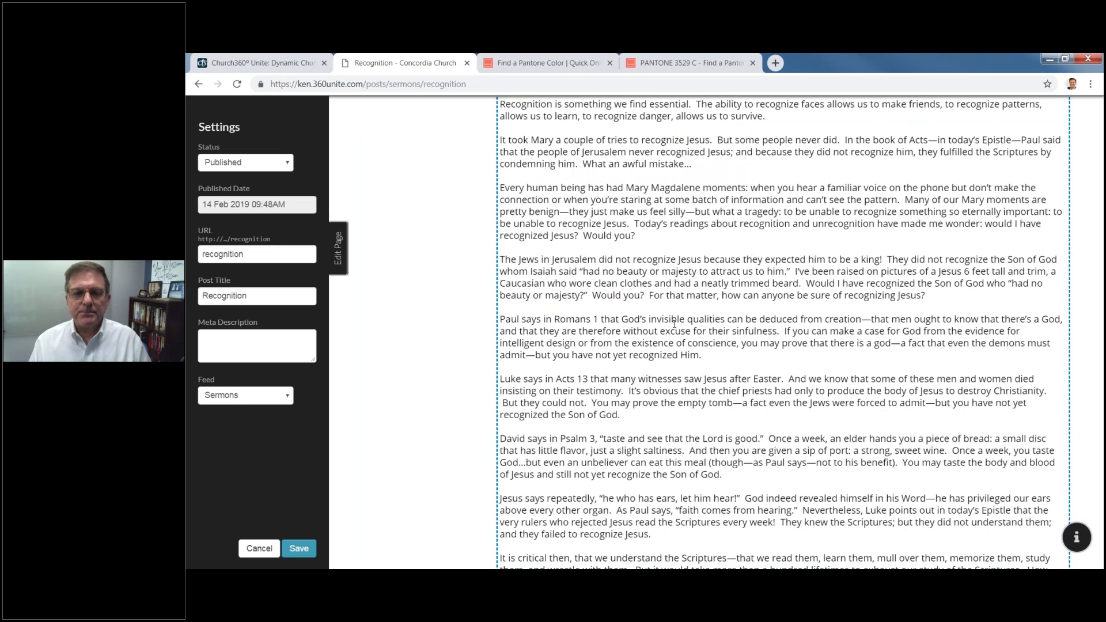
pyautogui.scroll(-2, 675, 324)
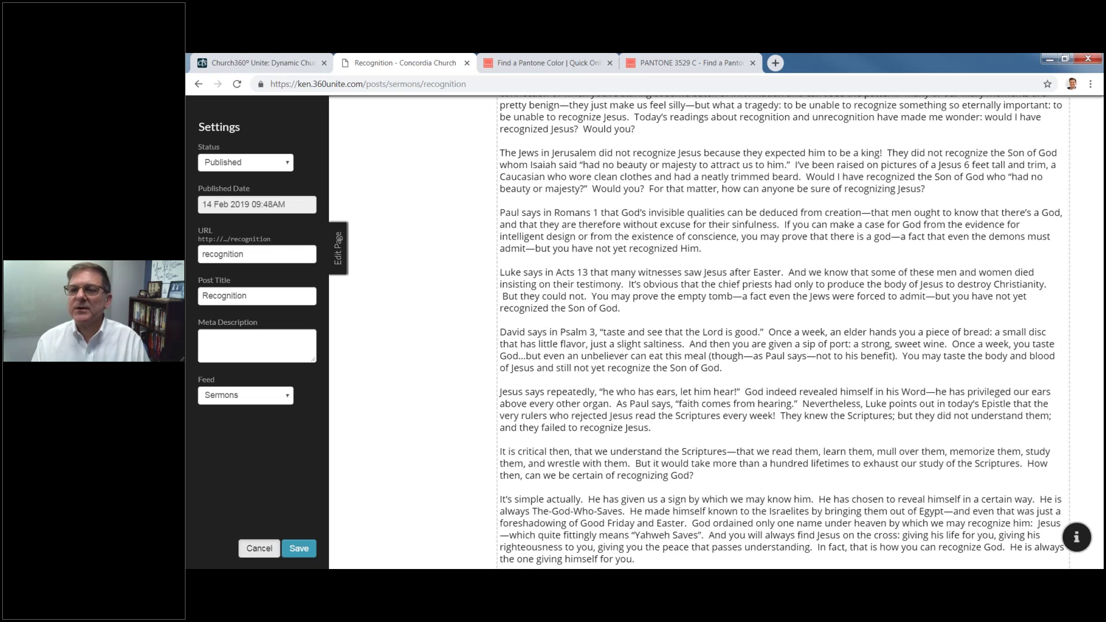
pyautogui.click(259, 548)
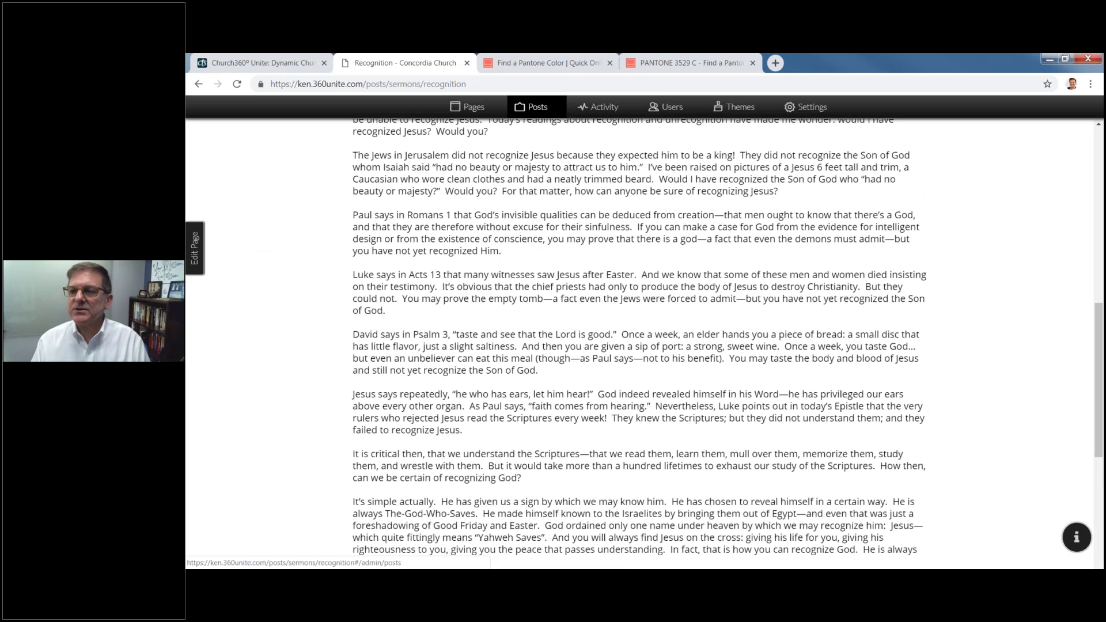
# Step: Open the Announcements page from the site's page list, limit the feed to 2 posts per page, and save
pyautogui.click(470, 106)
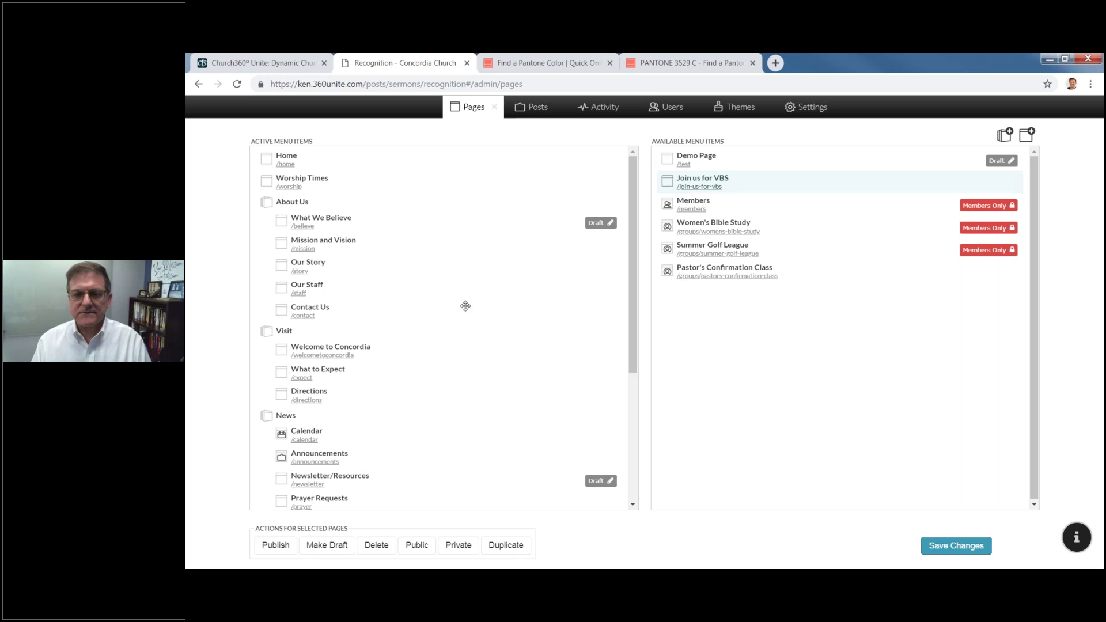
pyautogui.click(315, 462)
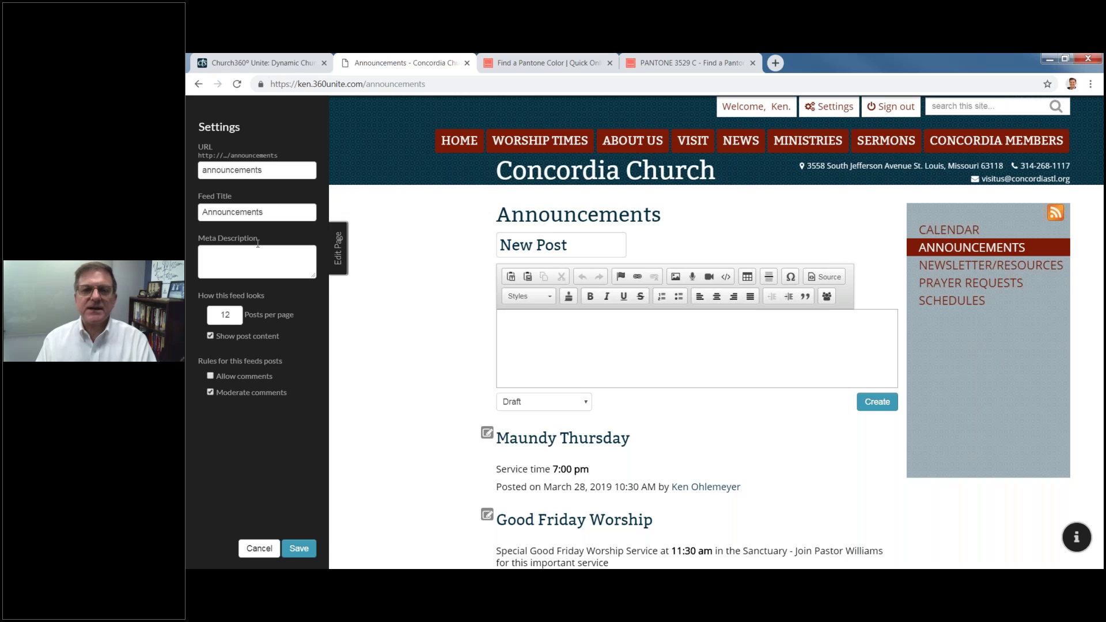
pyautogui.doubleClick(233, 317)
pyautogui.tripleClick(234, 317)
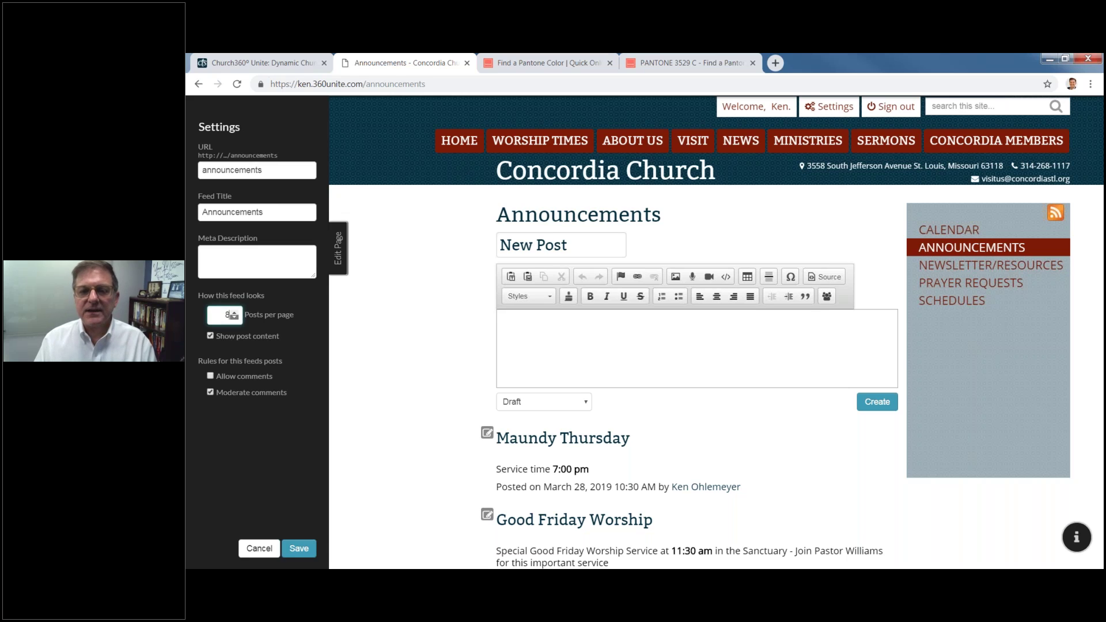
pyautogui.doubleClick(234, 317)
pyautogui.click(234, 317)
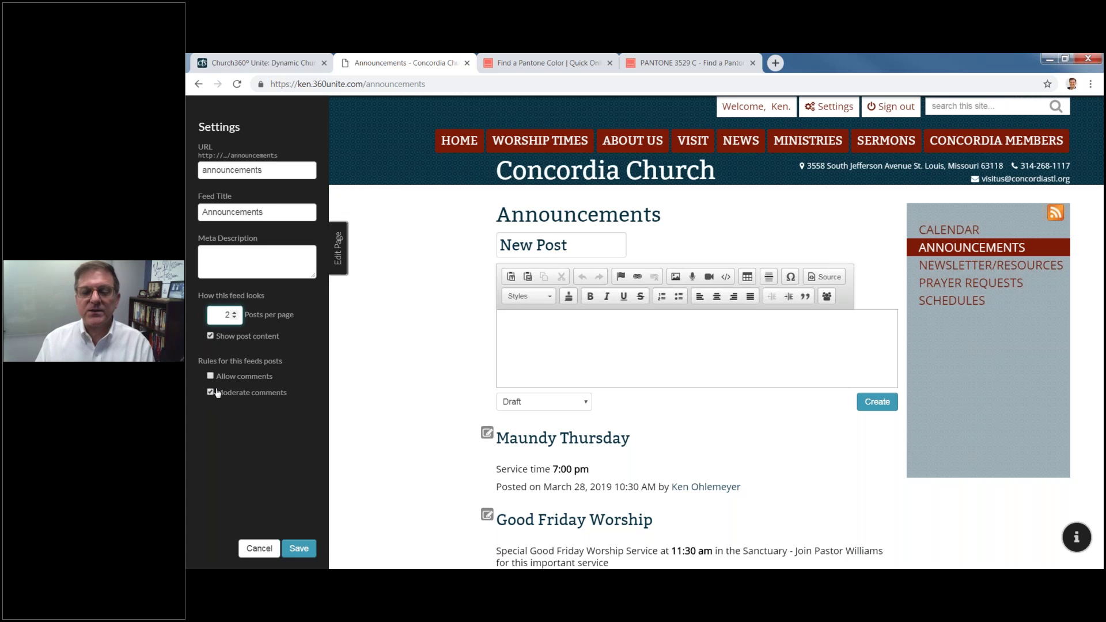
pyautogui.click(299, 549)
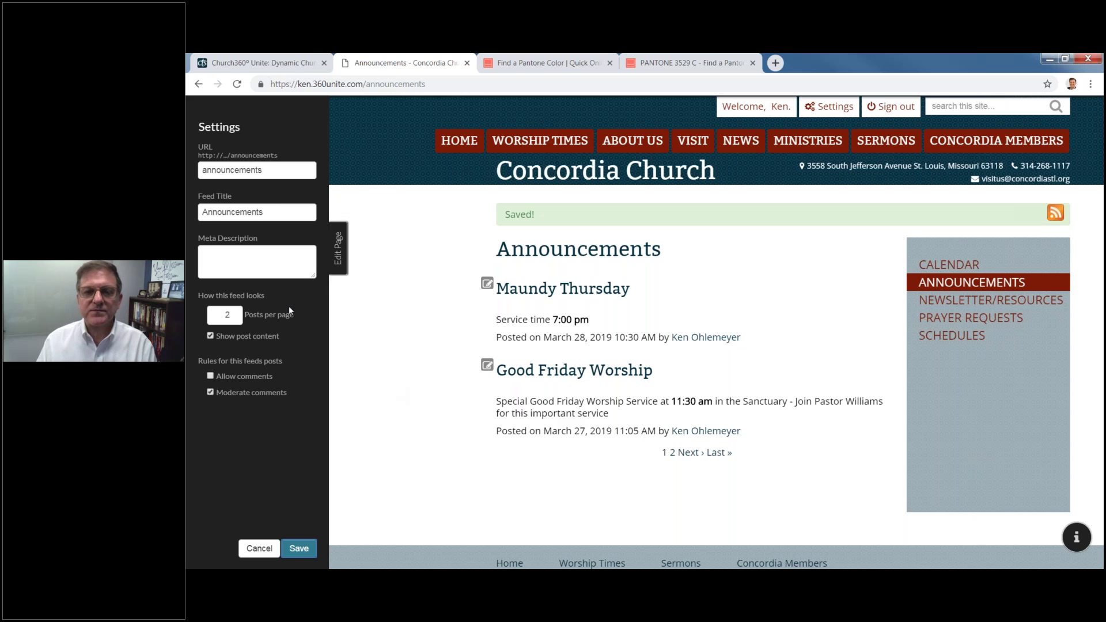
# Step: Set the Announcements feed to 3 posts per page and save it
pyautogui.click(234, 314)
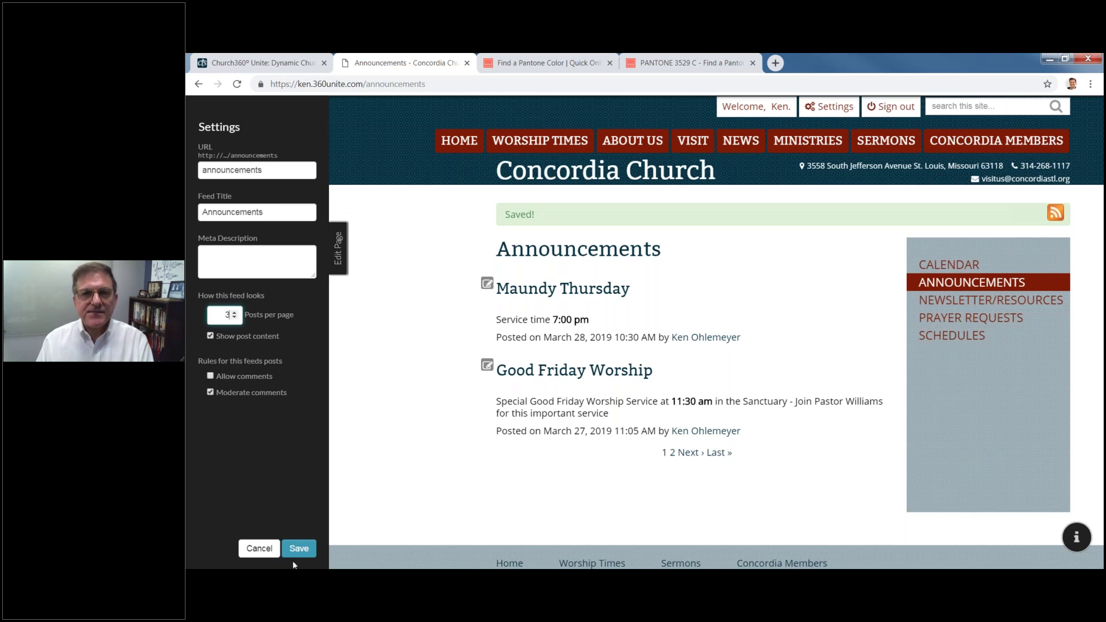
pyautogui.click(307, 551)
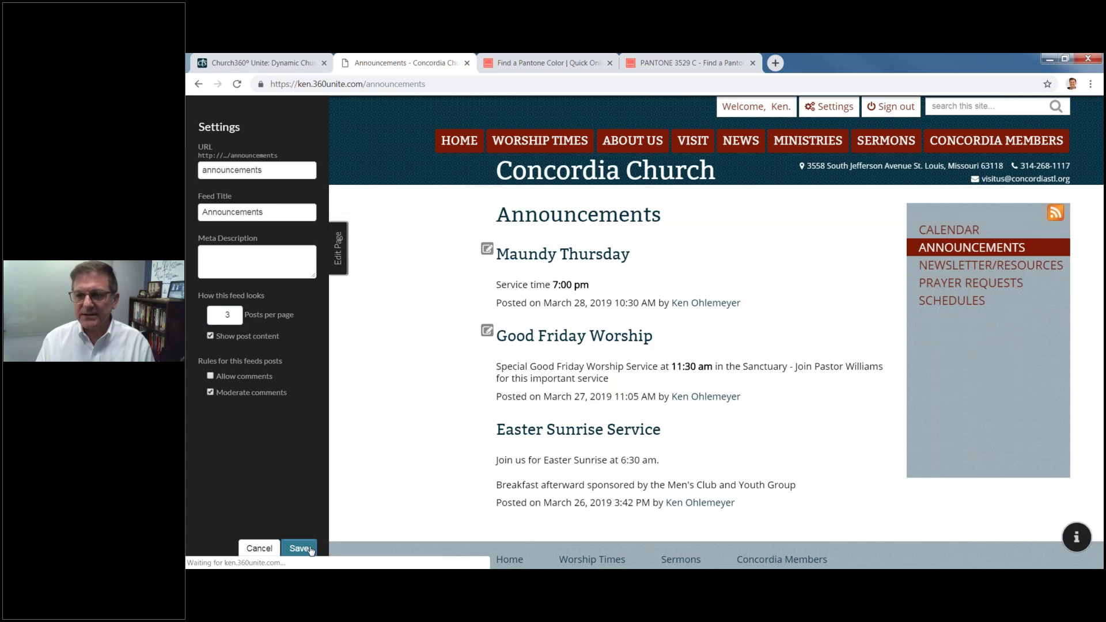
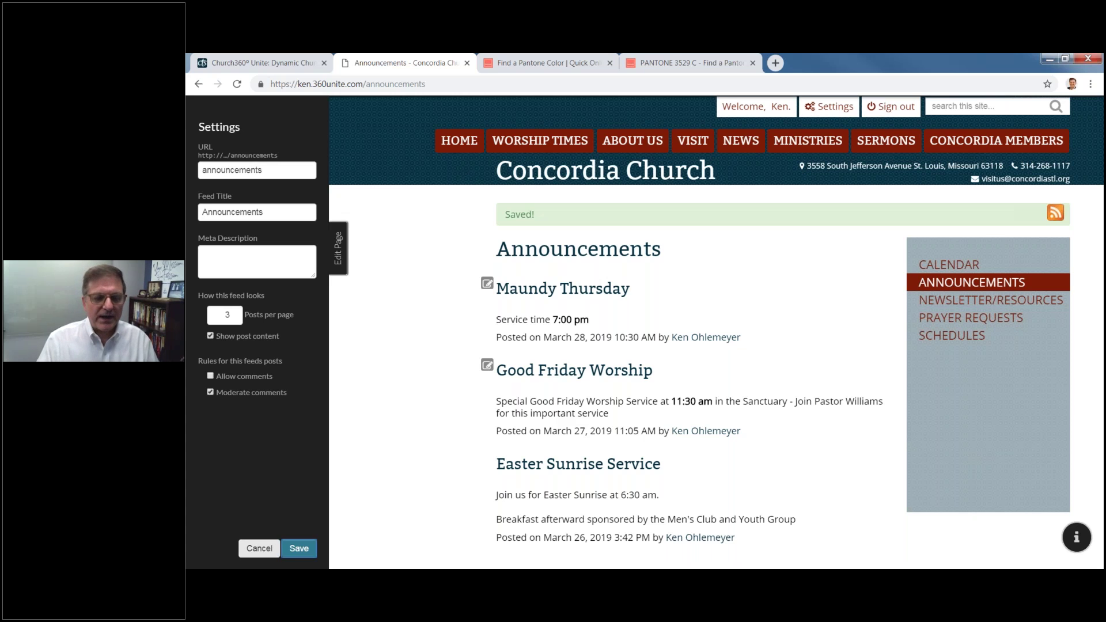
# Step: Finish editing the Announcements feed, then add a new Group page in the page list and leave without saving it
pyautogui.click(299, 548)
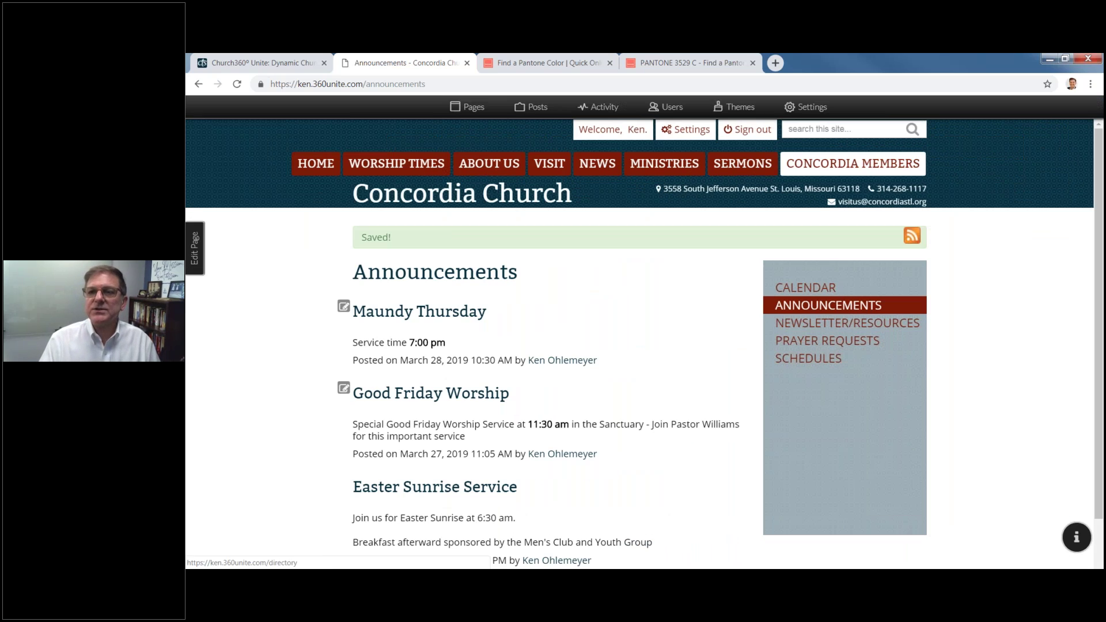
pyautogui.click(470, 109)
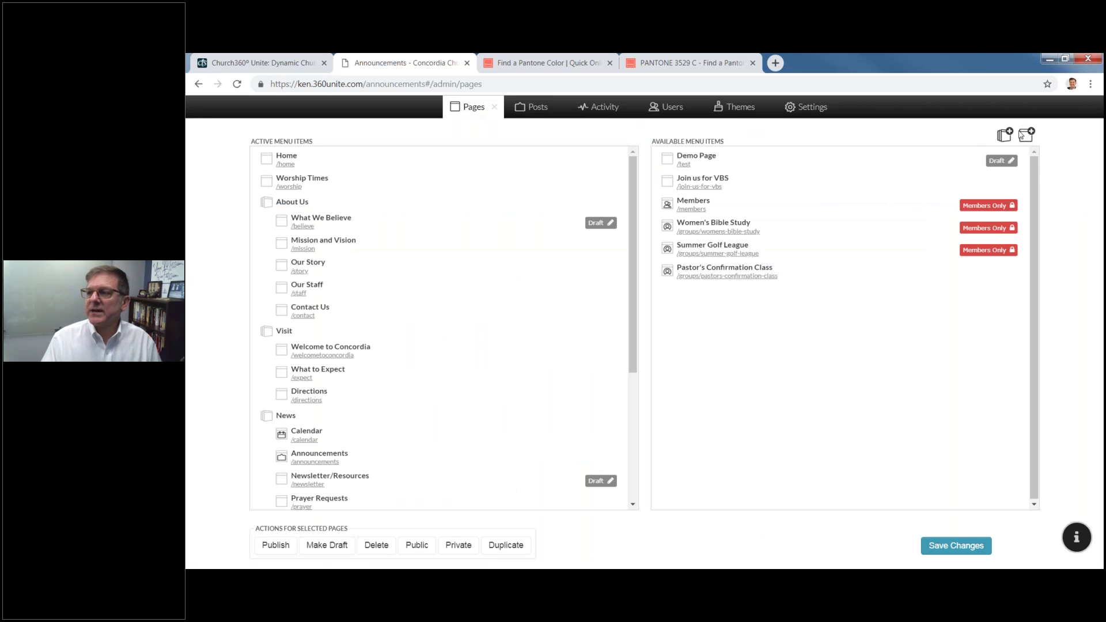
pyautogui.click(1023, 137)
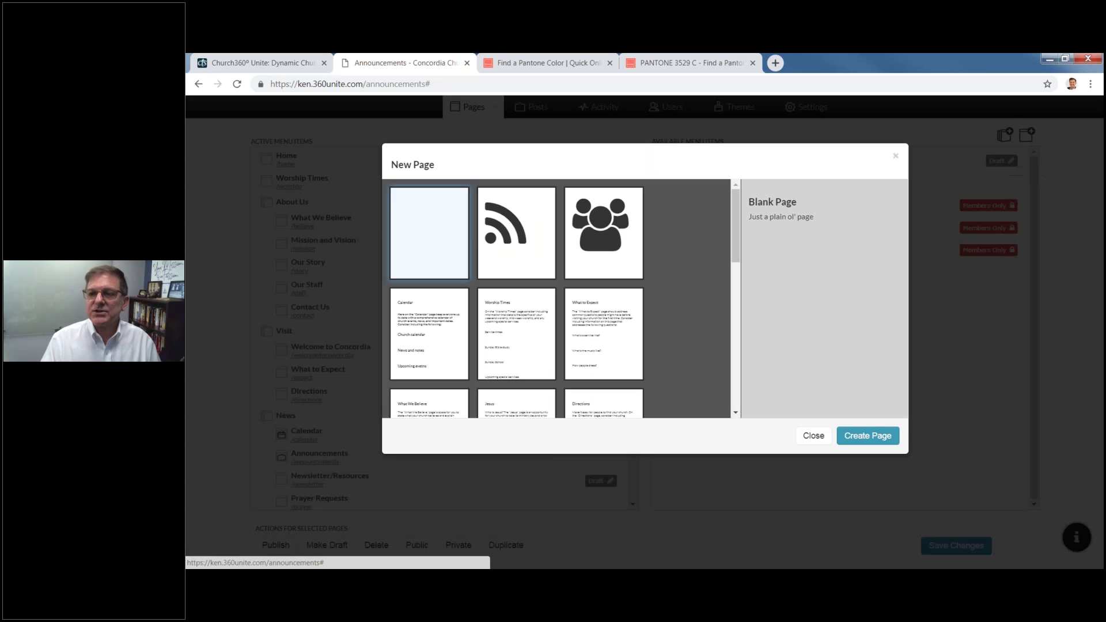
pyautogui.click(612, 255)
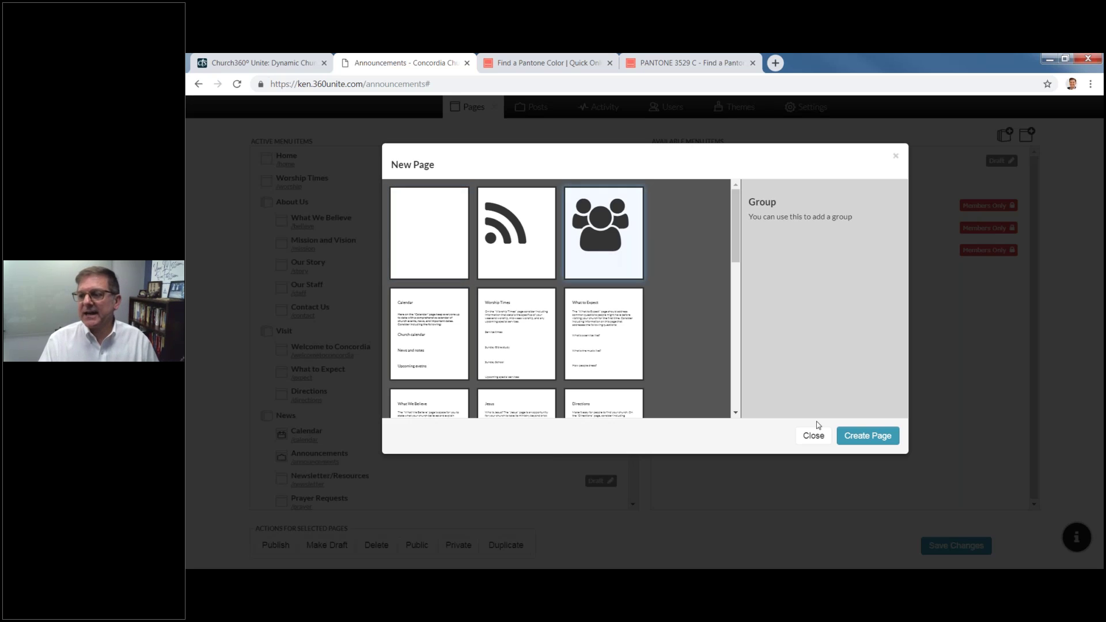
pyautogui.click(863, 436)
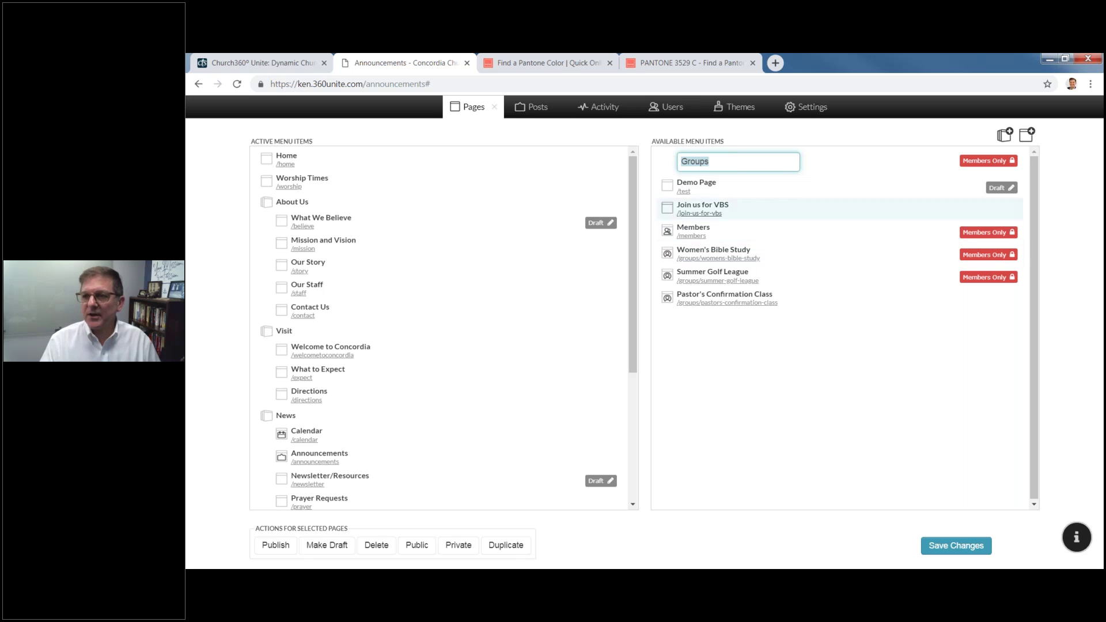
pyautogui.click(500, 122)
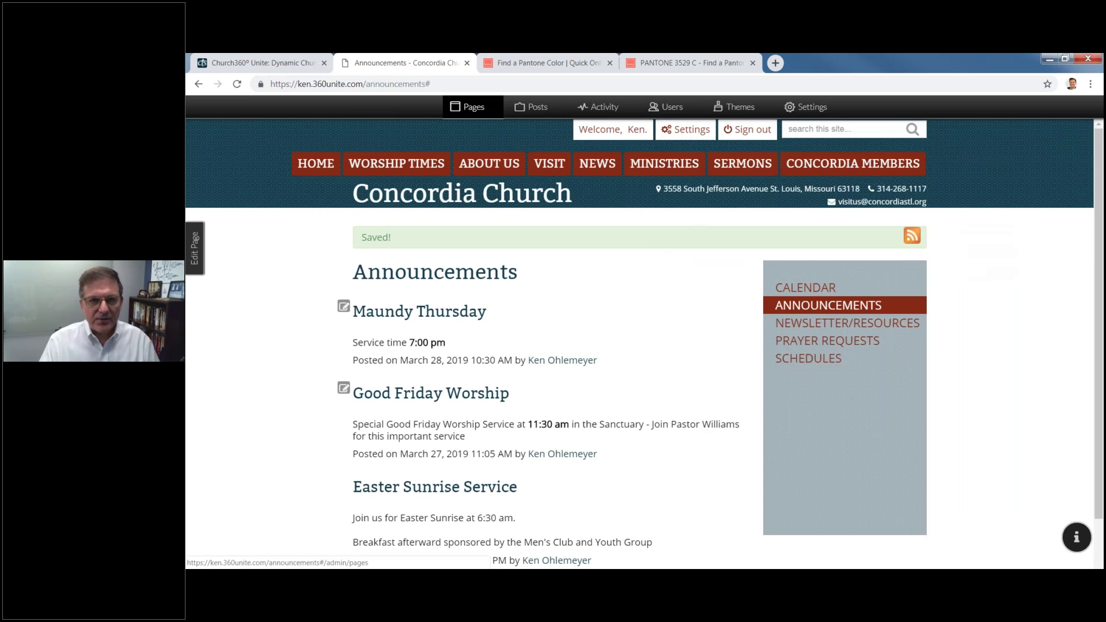
# Step: Open the Youth page under Ministries and go to the Pastor's Confirmation Class group page
pyautogui.moveTo(507, 167)
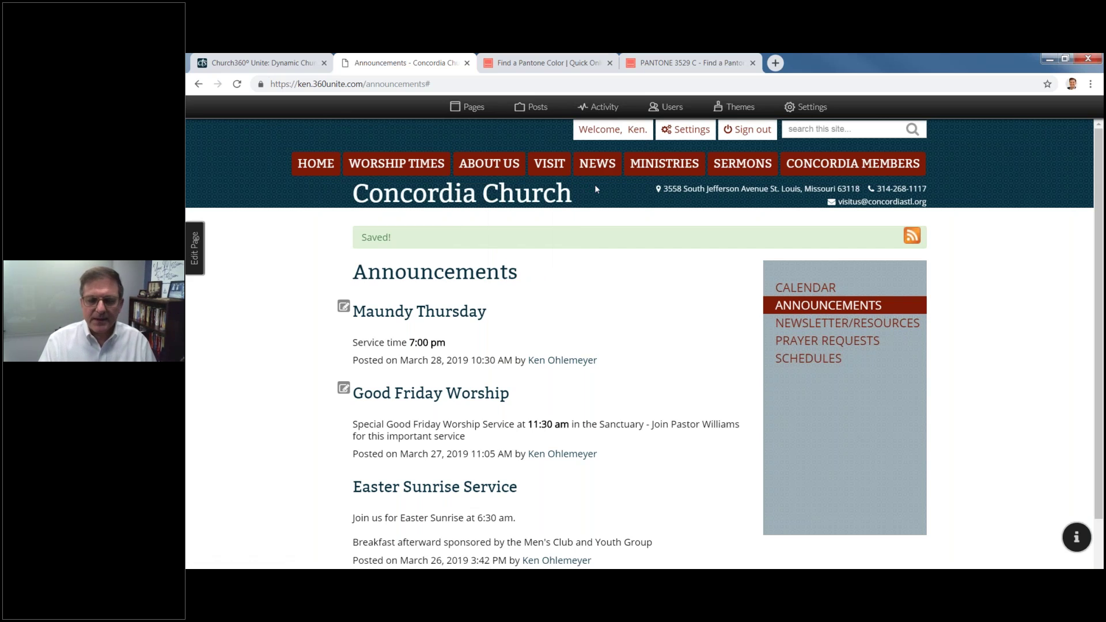
pyautogui.moveTo(598, 167)
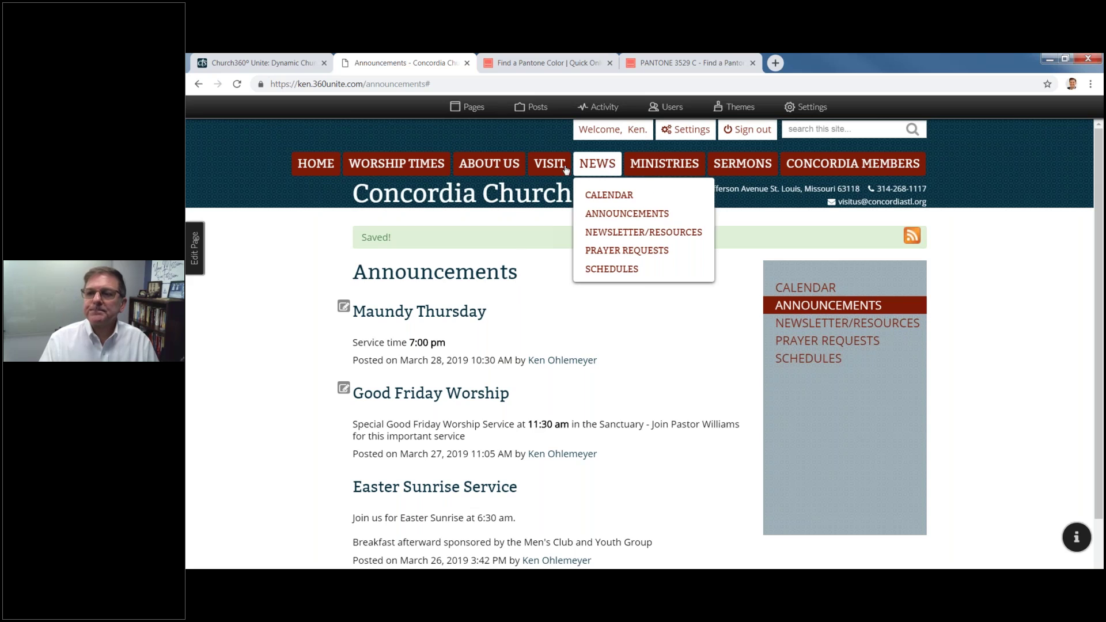
pyautogui.moveTo(645, 173)
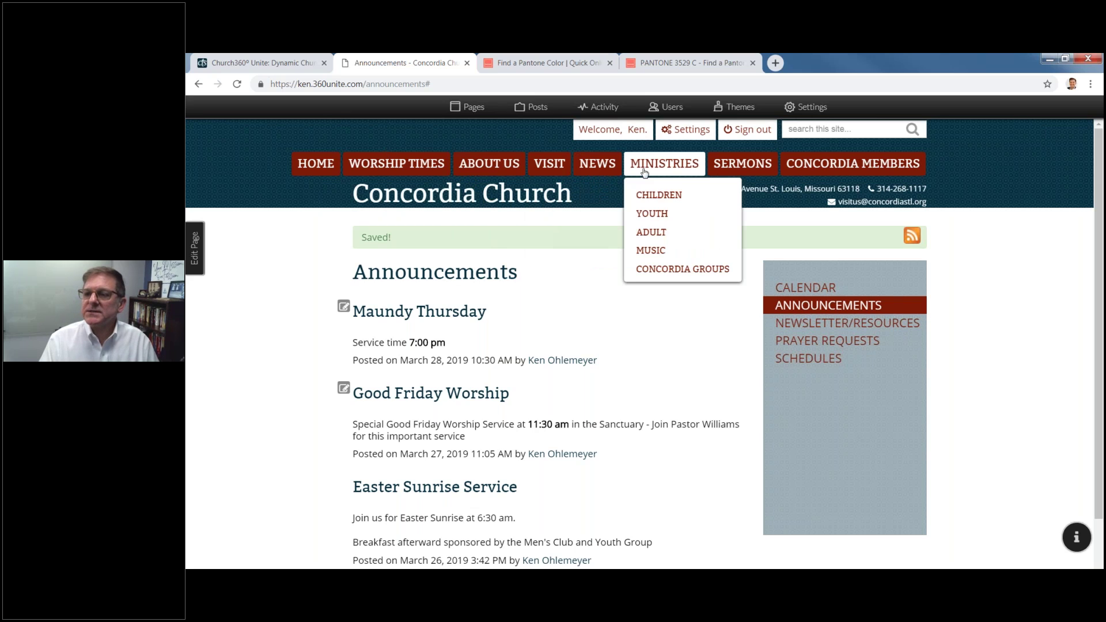
pyautogui.click(652, 216)
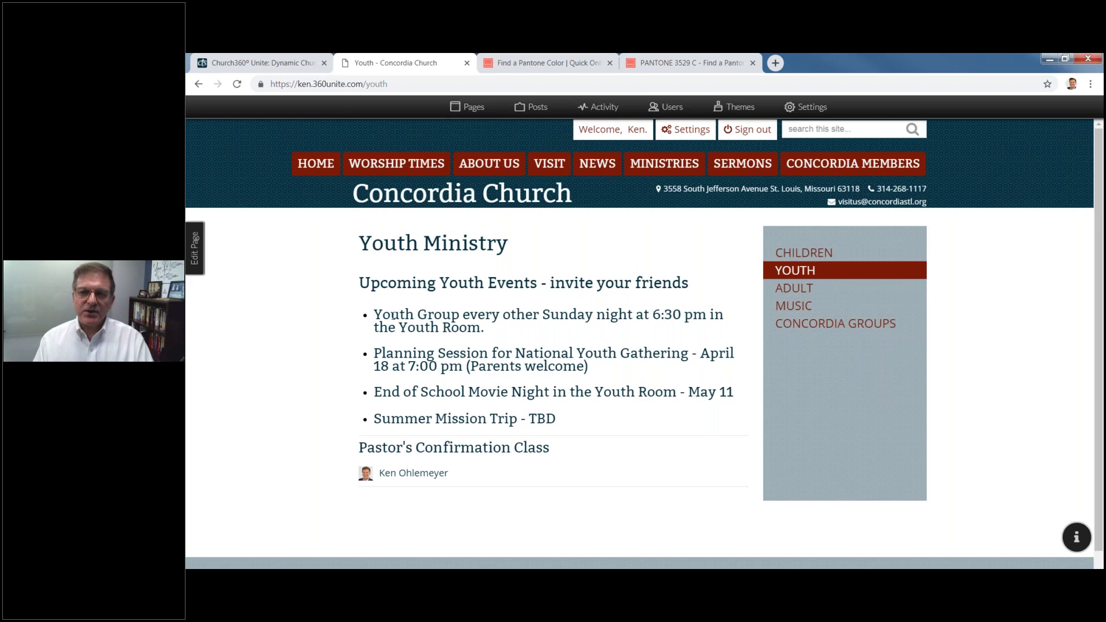
pyautogui.click(392, 451)
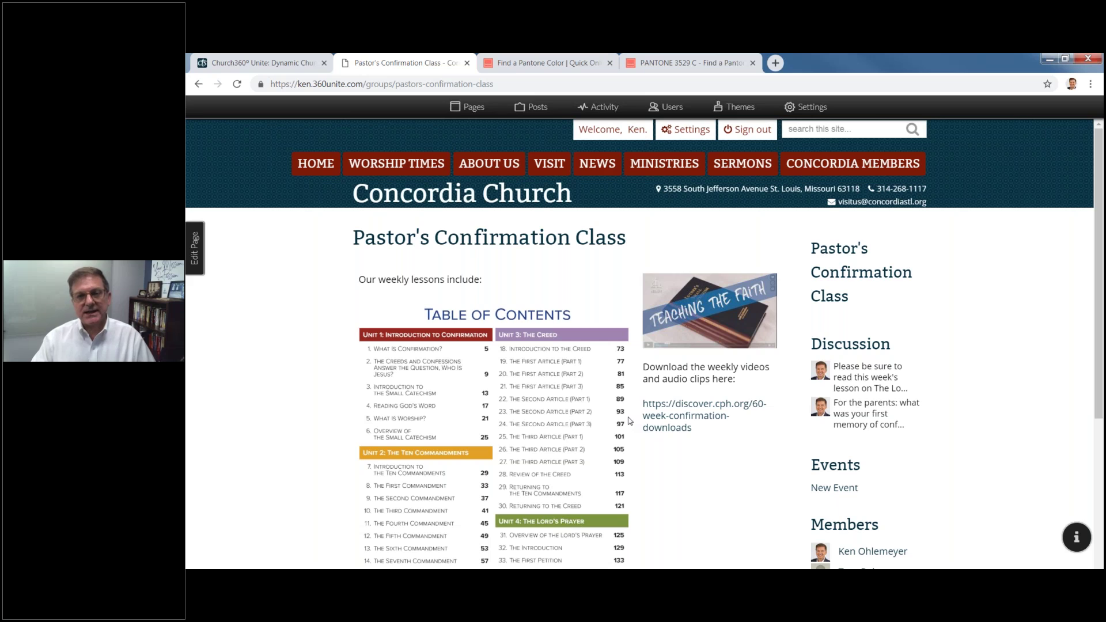
# Step: Examine the group page's two content areas in edit mode, cancel editing, and look over the group's discussion, events, members and settings links
pyautogui.click(196, 253)
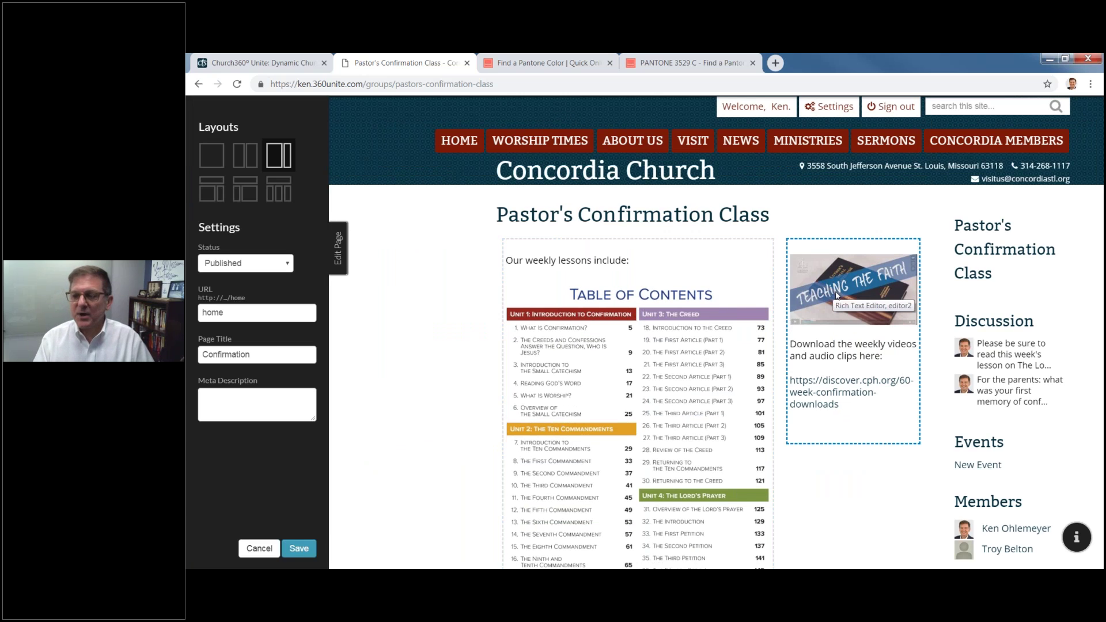
pyautogui.click(631, 327)
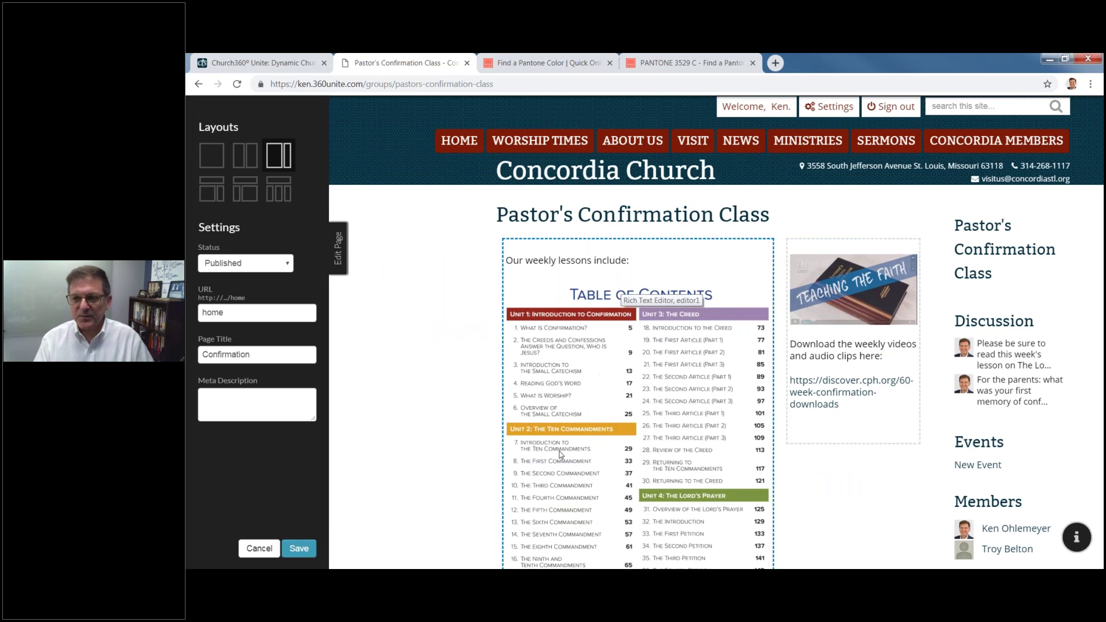
pyautogui.click(828, 454)
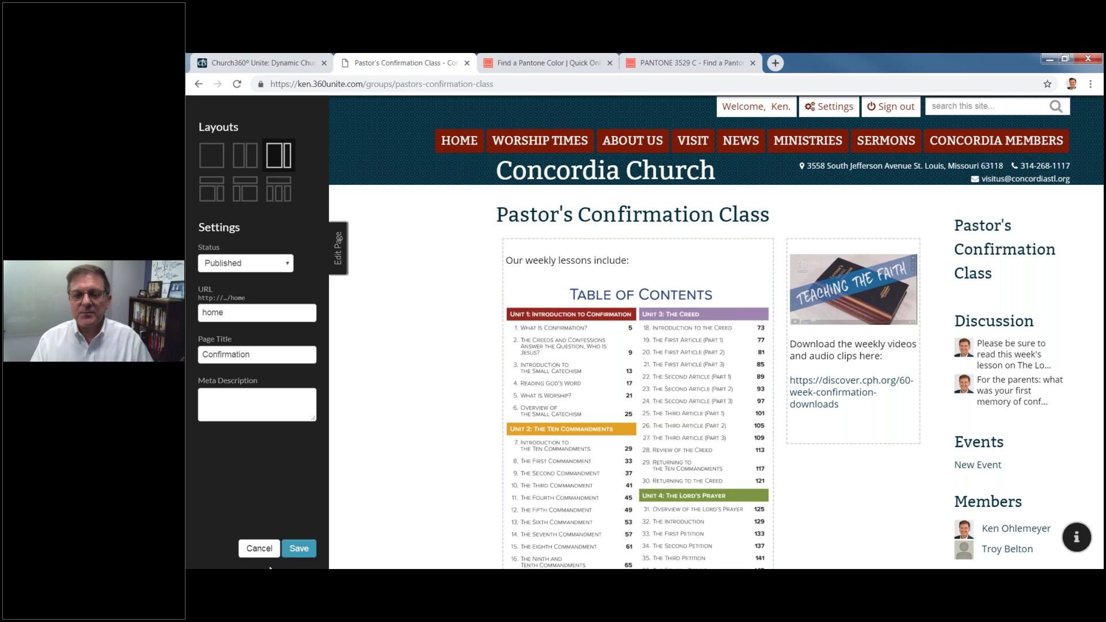
pyautogui.click(259, 550)
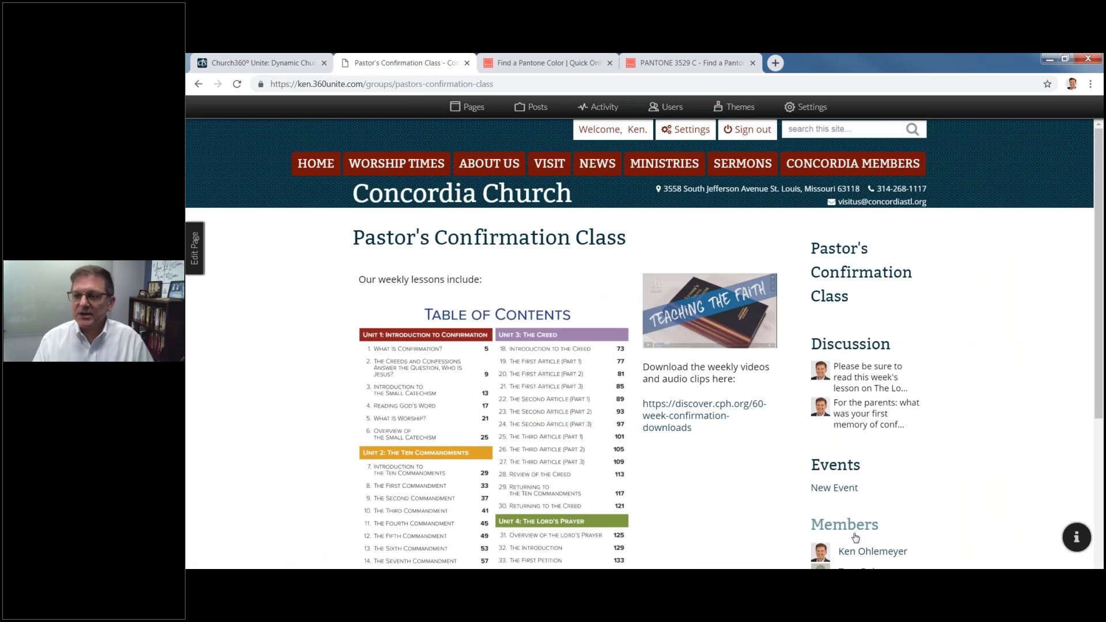
pyautogui.scroll(-3, 856, 537)
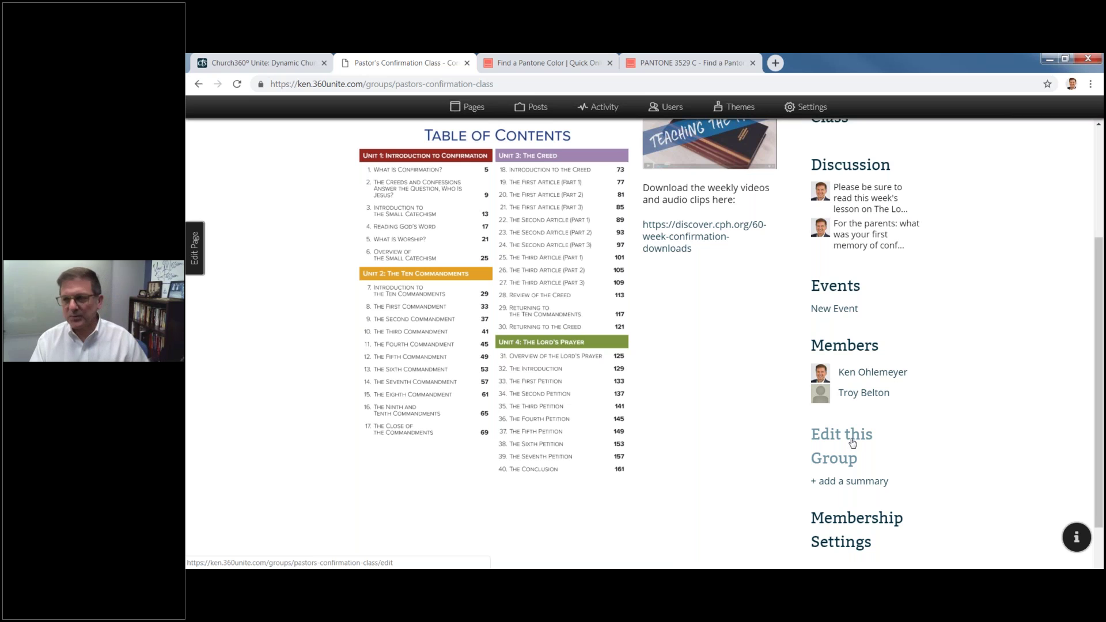
pyautogui.scroll(1, 846, 439)
pyautogui.scroll(2, 846, 440)
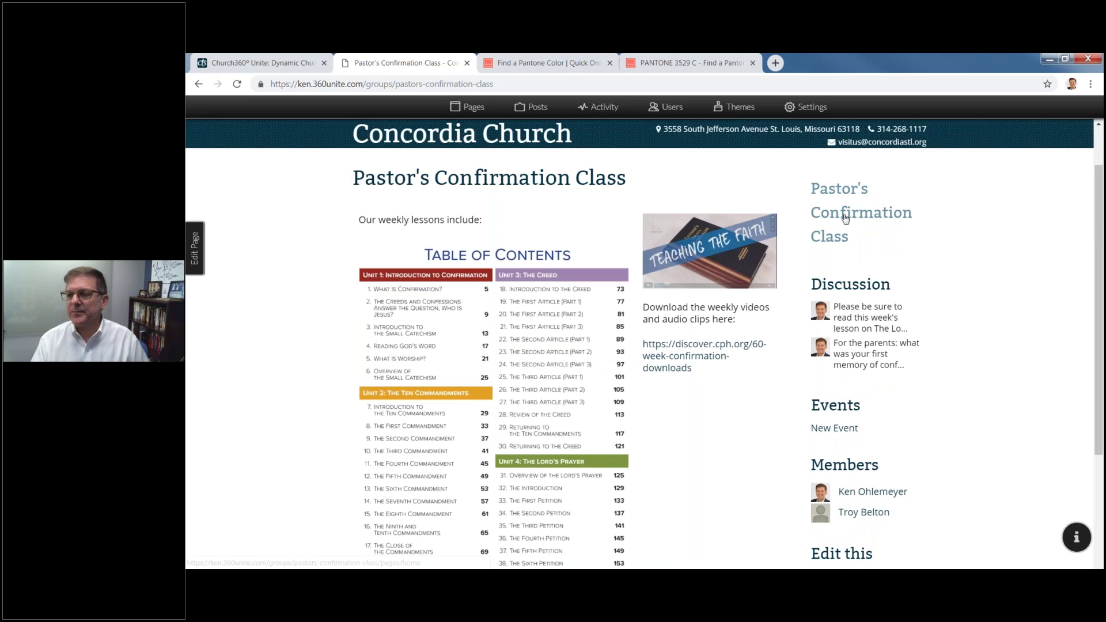
# Step: Open the group's discussion, read its posts, and look at the Prayer Request, Announcement and Discussion comment types
pyautogui.click(847, 289)
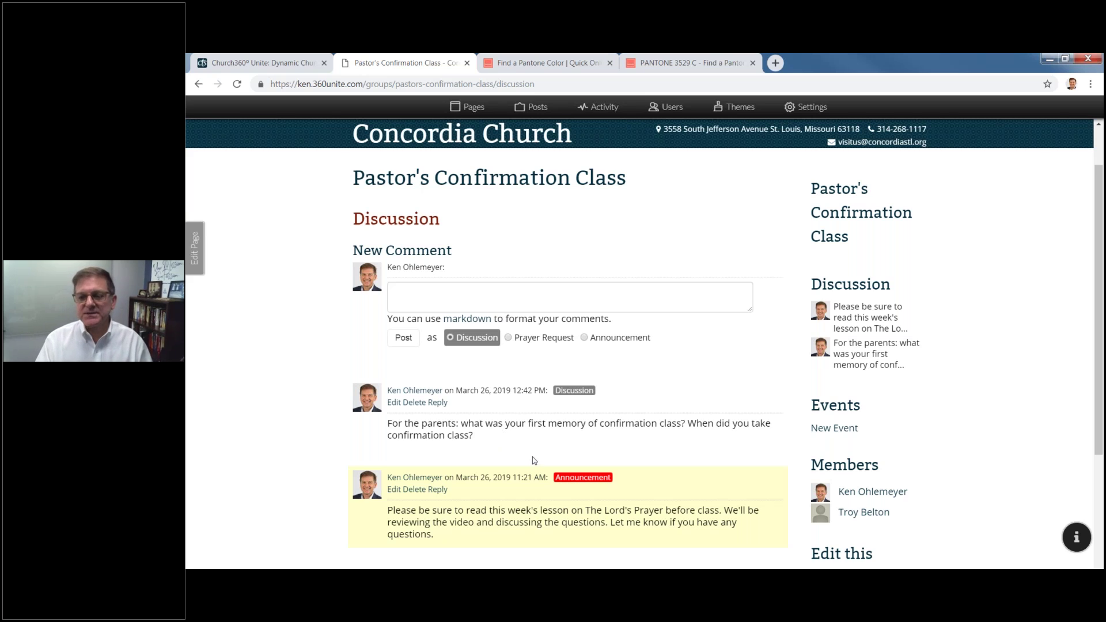
pyautogui.scroll(-1, 533, 464)
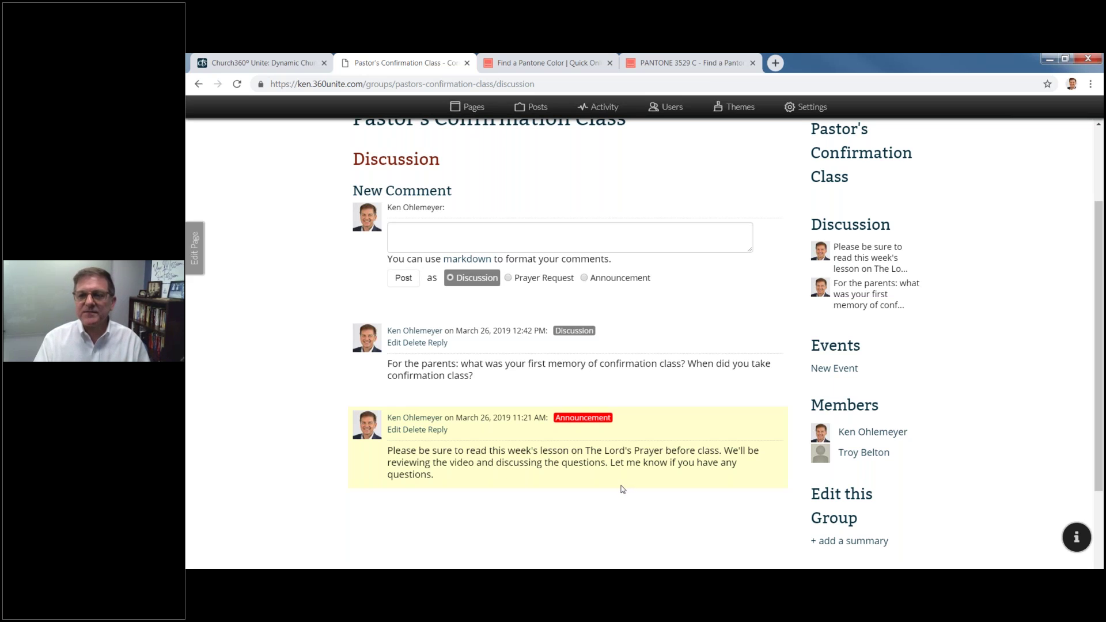
pyautogui.scroll(3, 622, 489)
pyautogui.click(533, 399)
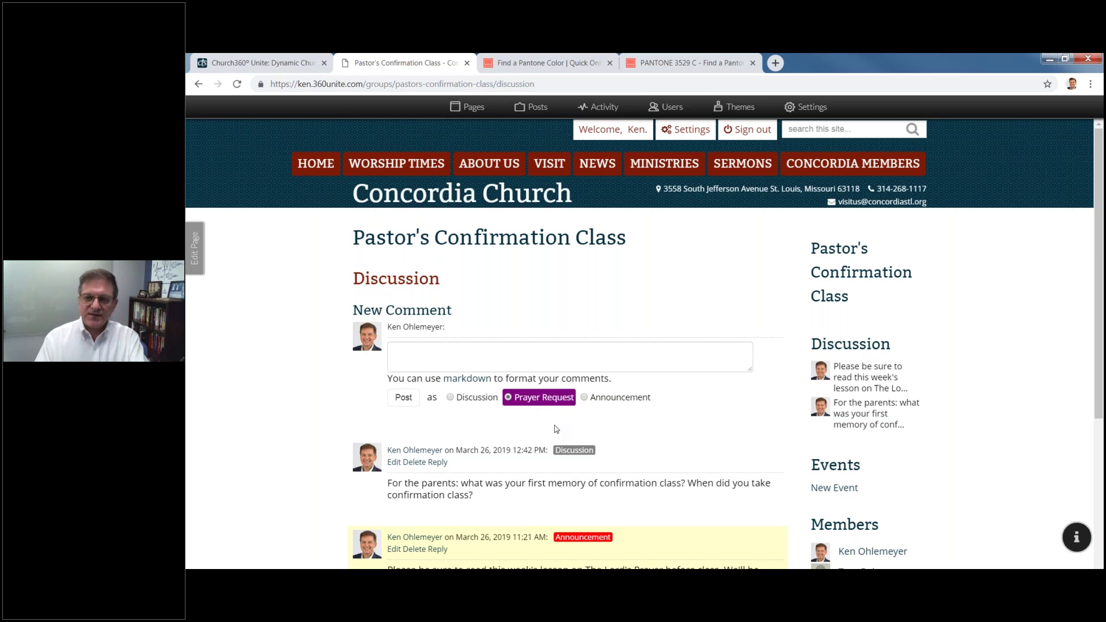
pyautogui.click(600, 398)
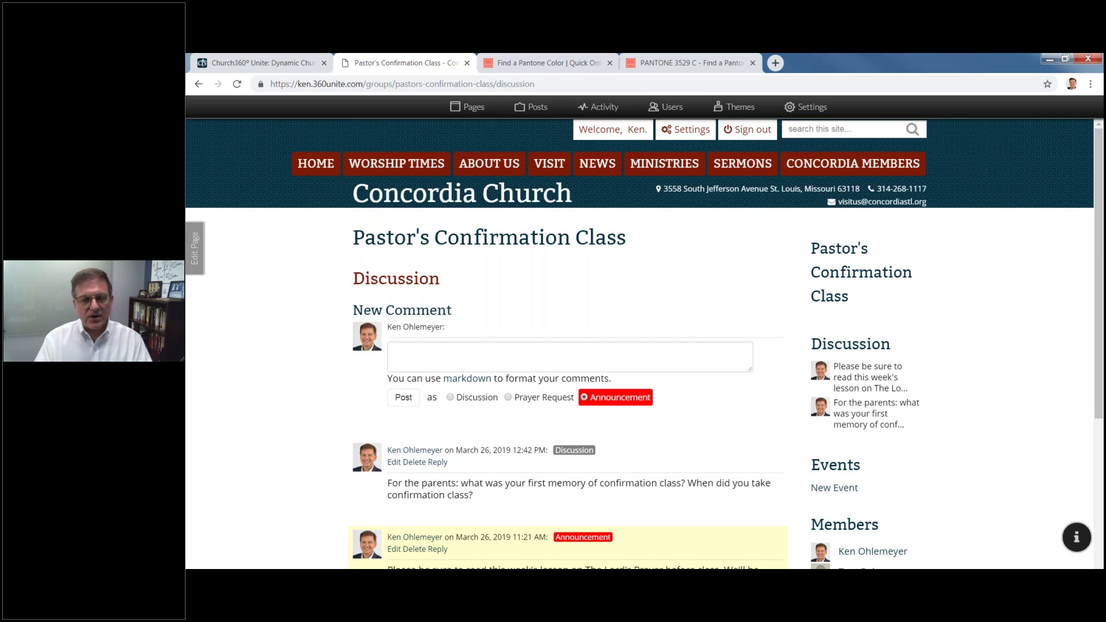
pyautogui.click(468, 404)
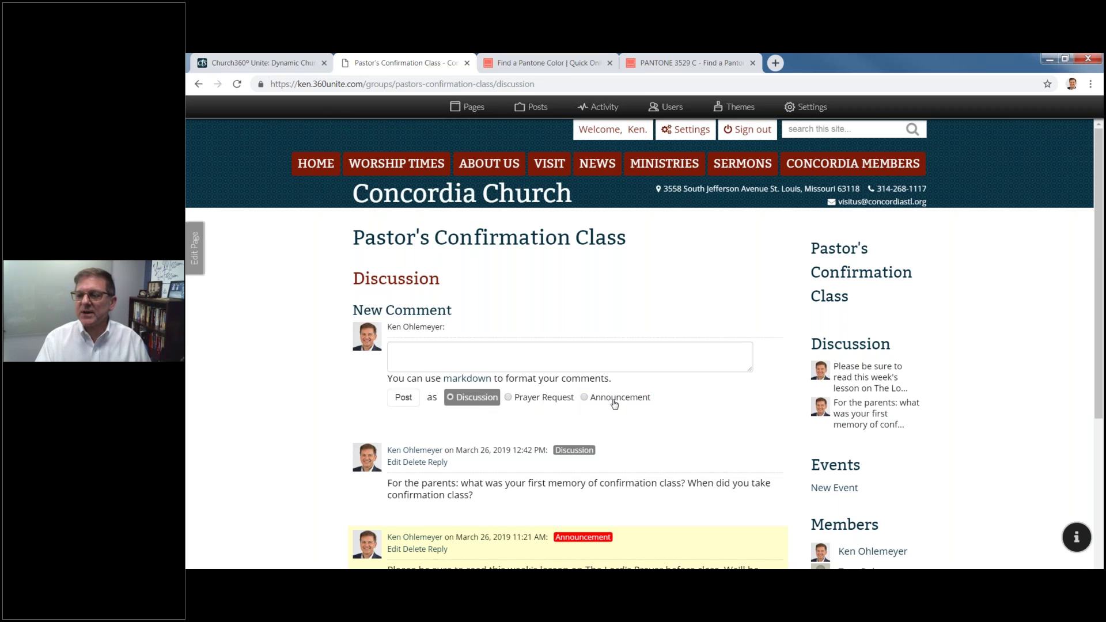
# Step: Post a new comment of type Prayer Request, asking for prayer for a named person going into surgery
pyautogui.scroll(-2, 664, 406)
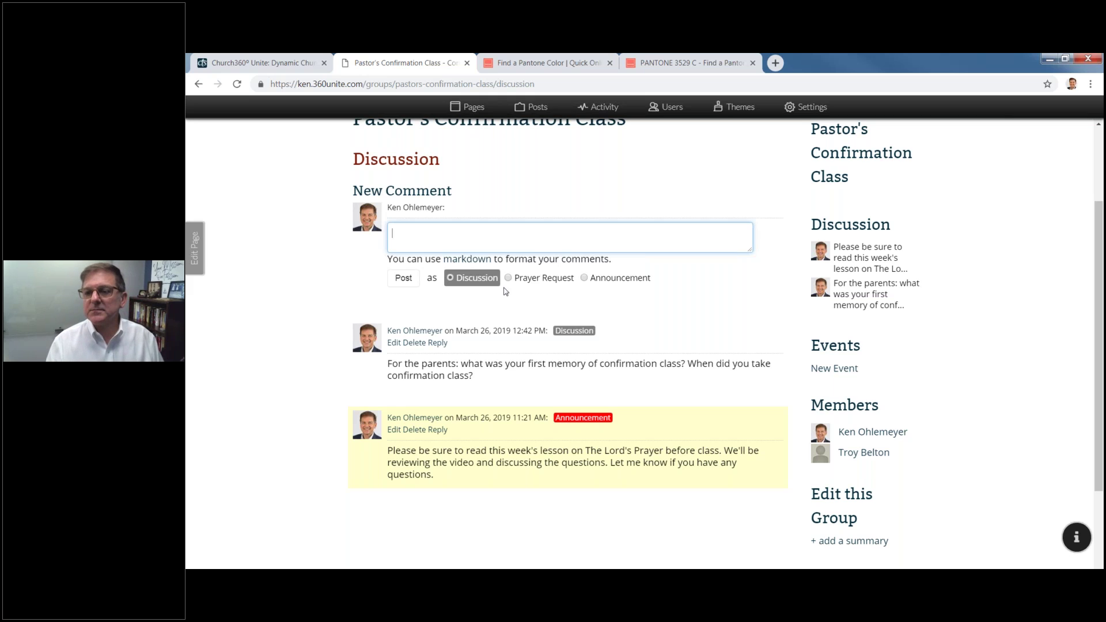
pyautogui.click(521, 278)
pyautogui.click(491, 249)
pyautogui.write('Please pray for John as he goes into surgery')
pyautogui.press('Return')
pyautogui.click(642, 216)
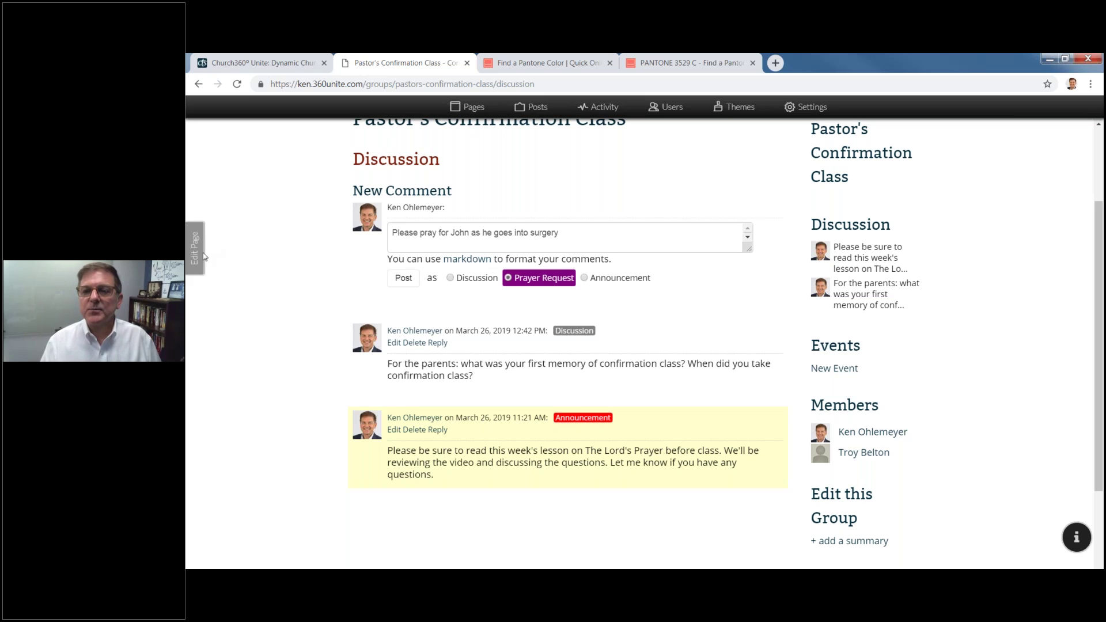
pyautogui.click(635, 243)
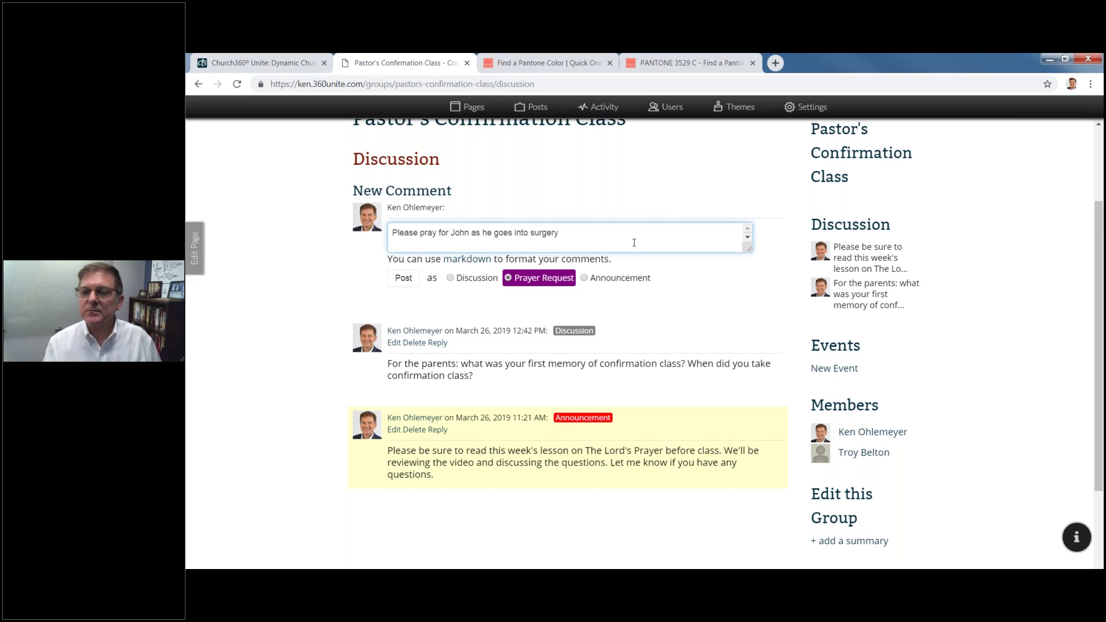
pyautogui.press('Return')
pyautogui.press('BackSpace')
pyautogui.click(396, 284)
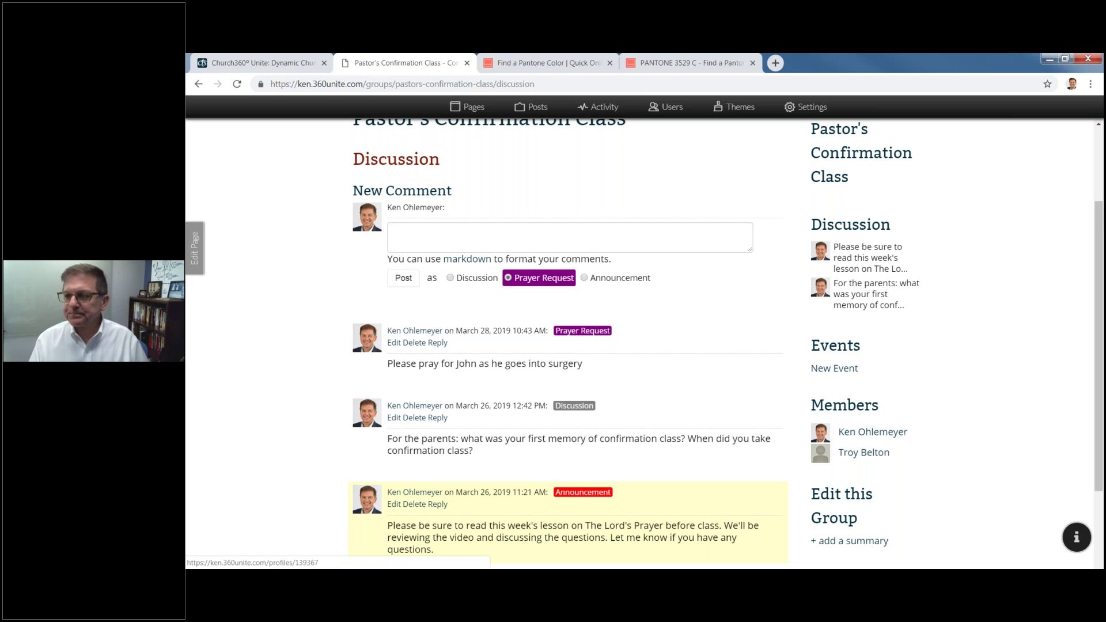
# Step: Open the group's member list, add the available church member to the group, and try the Invite Member option
pyautogui.click(859, 407)
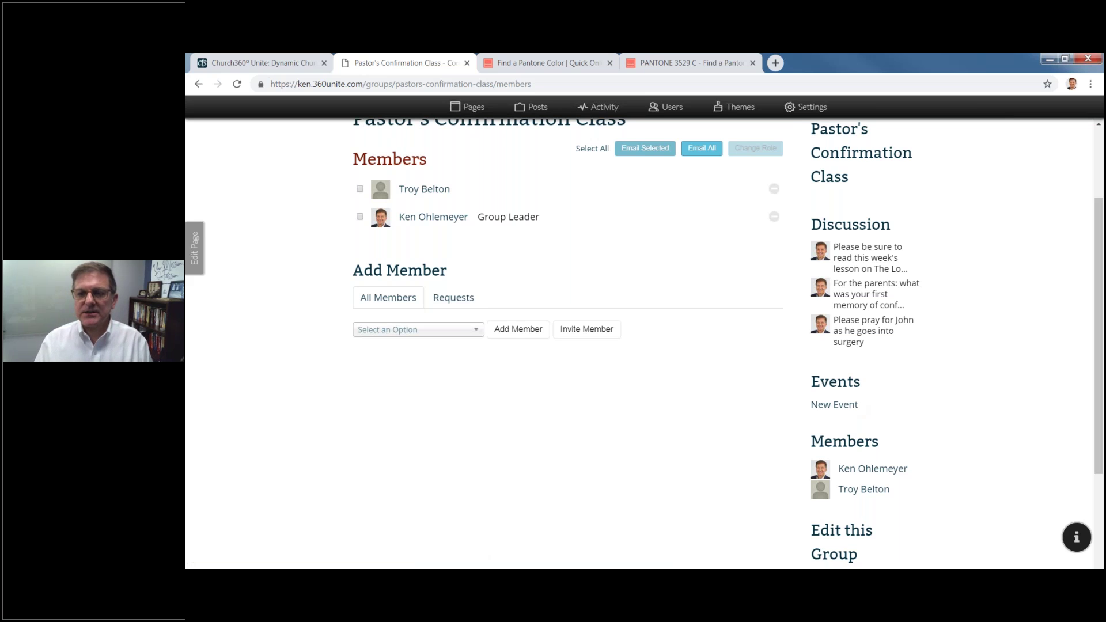
pyautogui.click(420, 329)
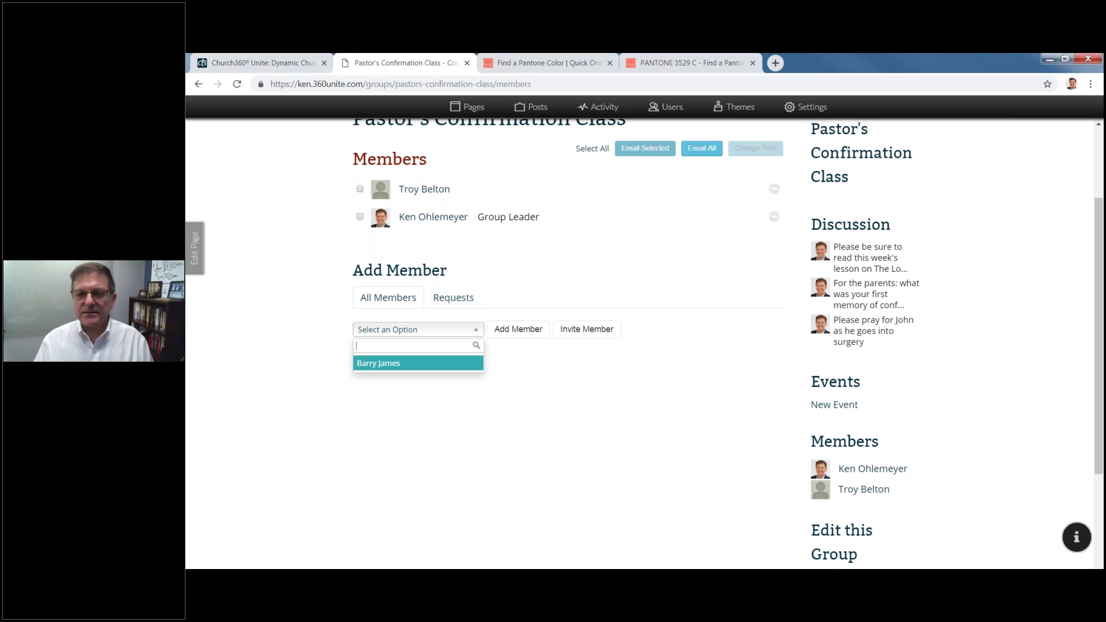
pyautogui.write('James')
pyautogui.press('Return')
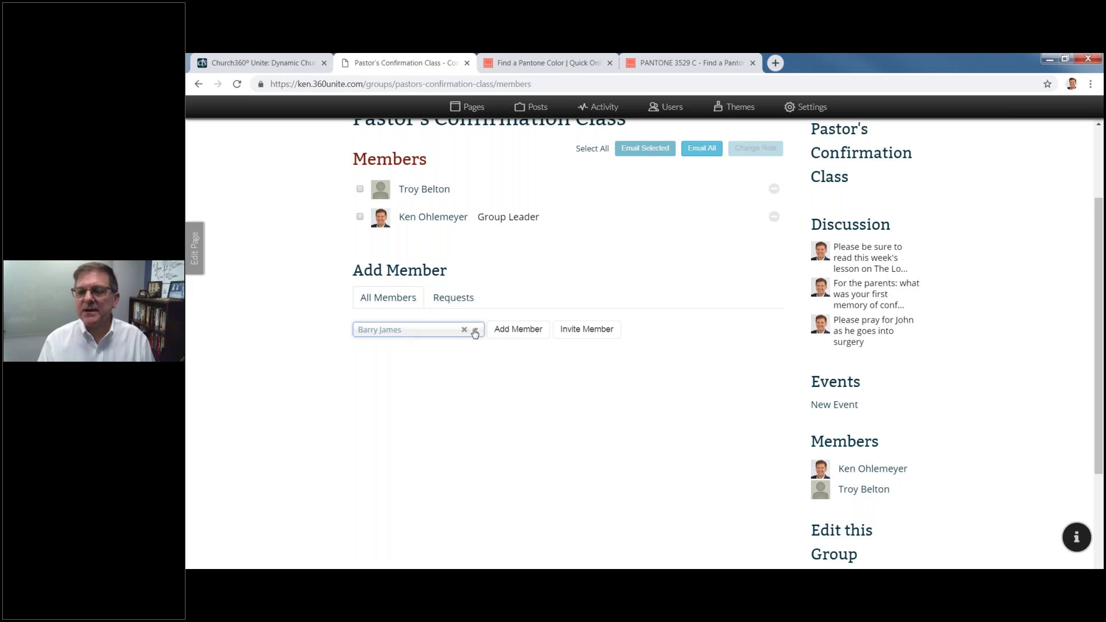
pyautogui.click(515, 331)
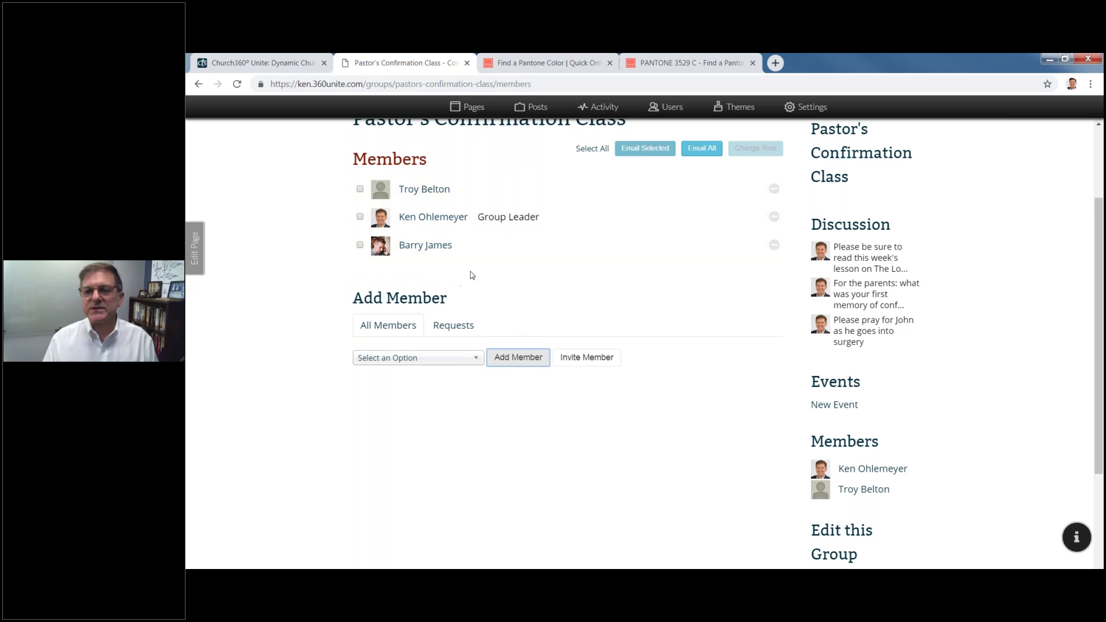
pyautogui.click(592, 365)
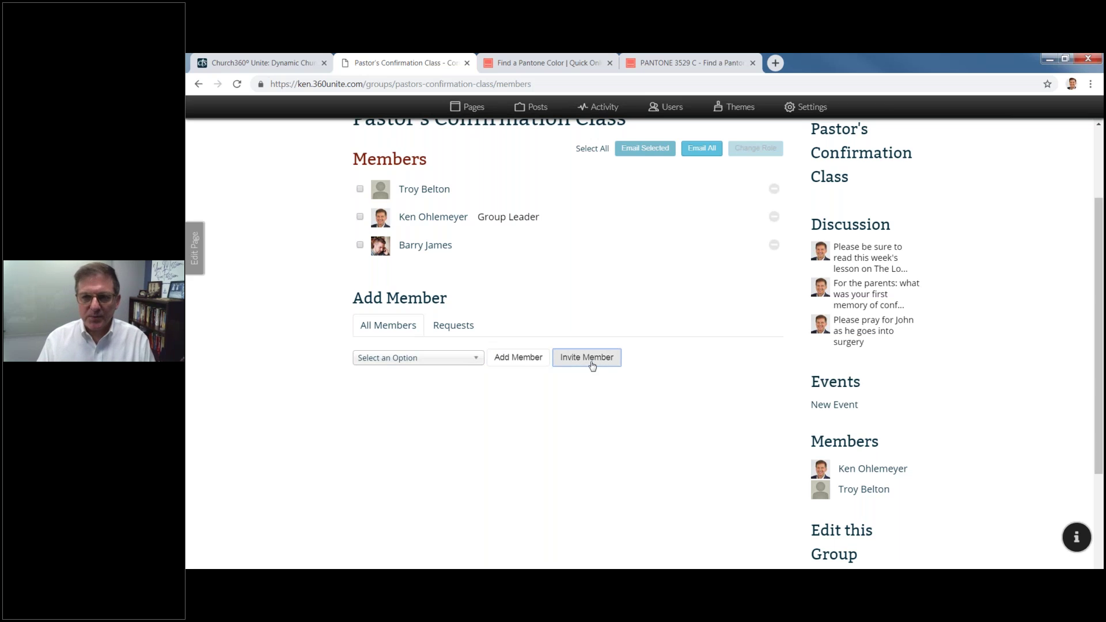
# Step: Open the Pastor's Confirmation Class group's edit page with its title, description and pages
pyautogui.scroll(-1, 960, 401)
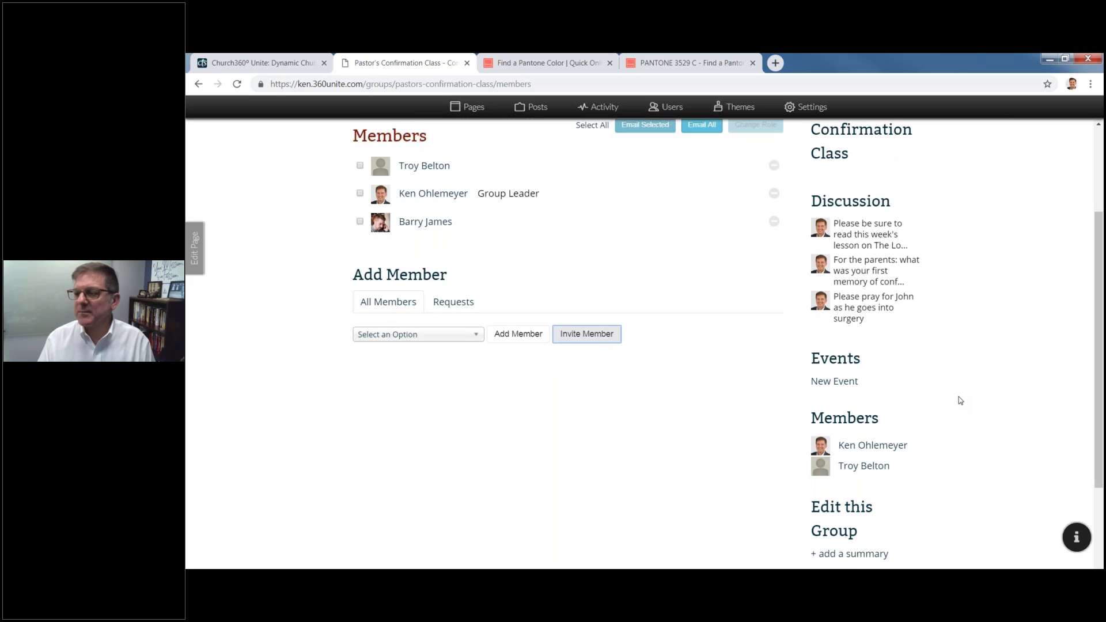
pyautogui.scroll(-3, 961, 401)
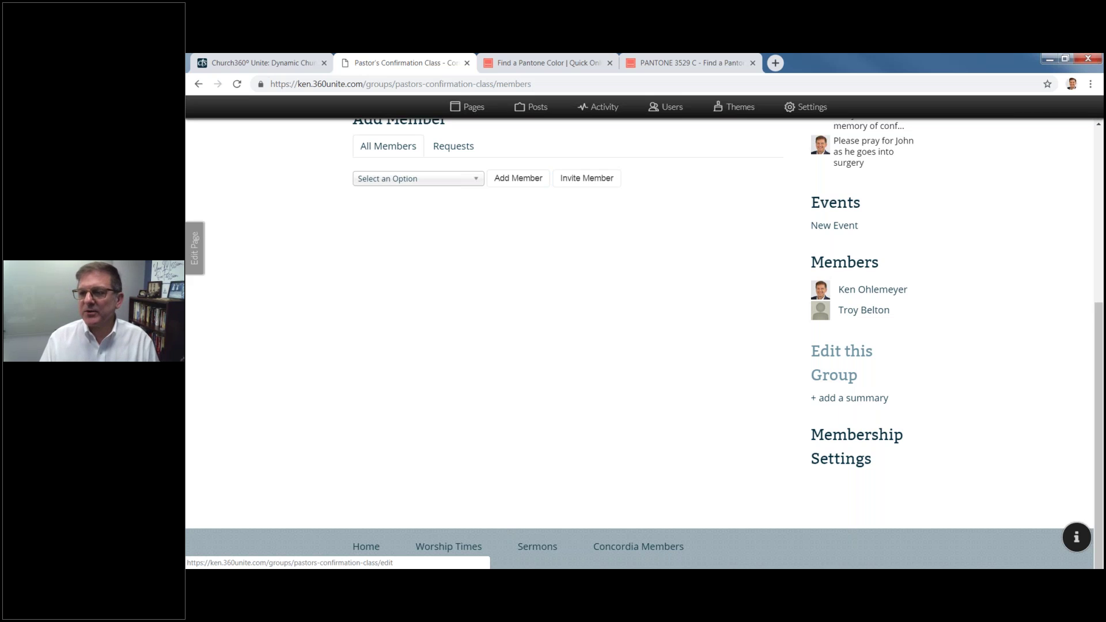
pyautogui.click(842, 363)
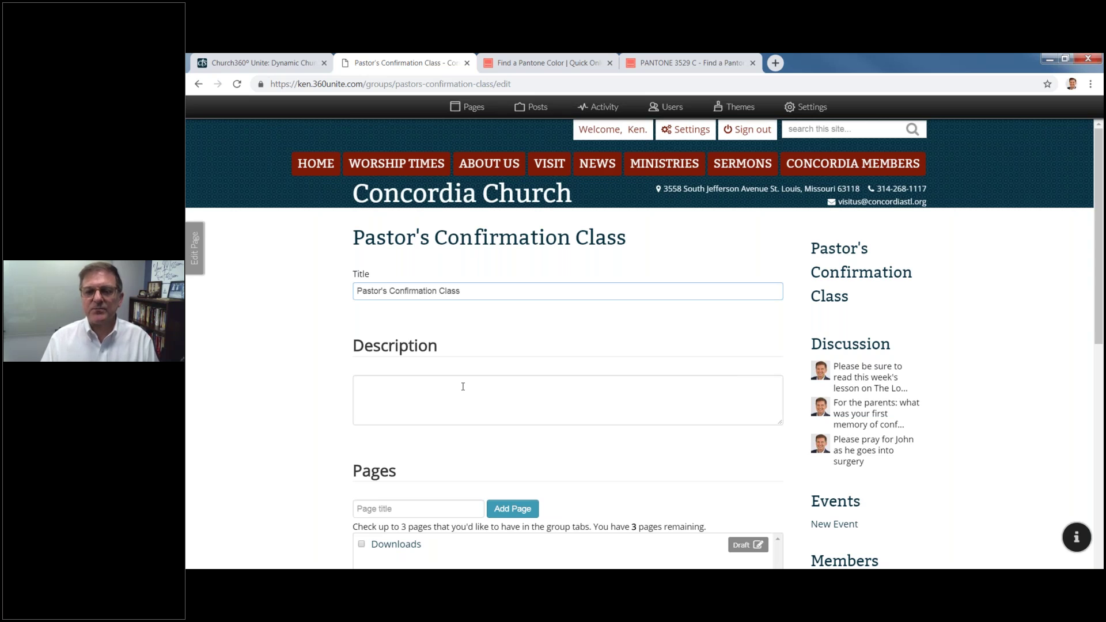
# Step: Add the Downloads page to the group's tabs, and review who can see the group details and who can join
pyautogui.scroll(-3, 463, 386)
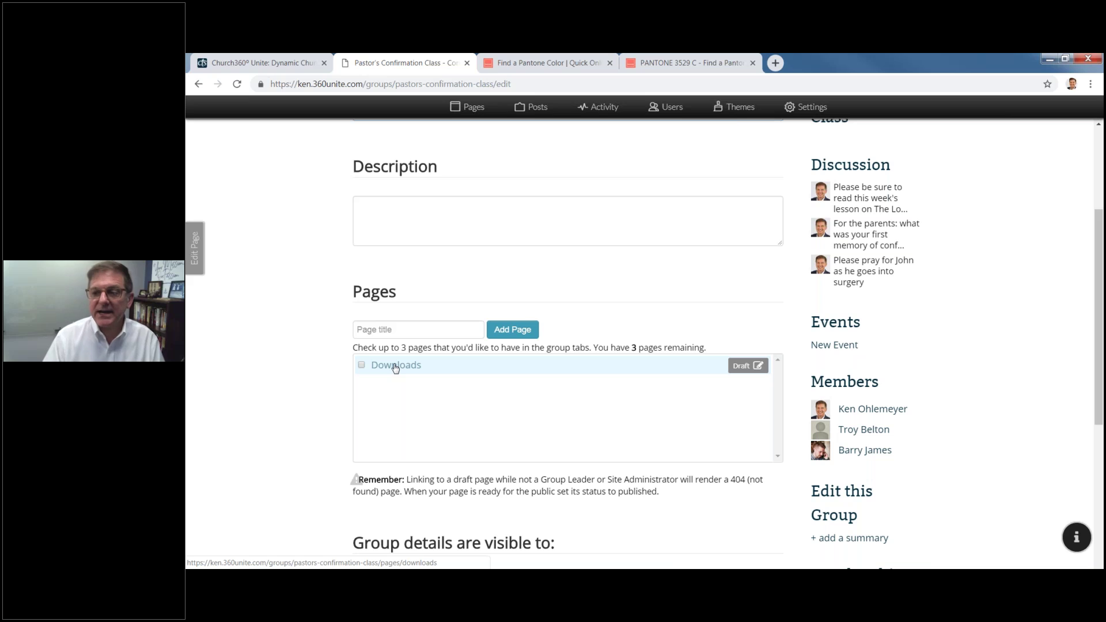
pyautogui.click(361, 365)
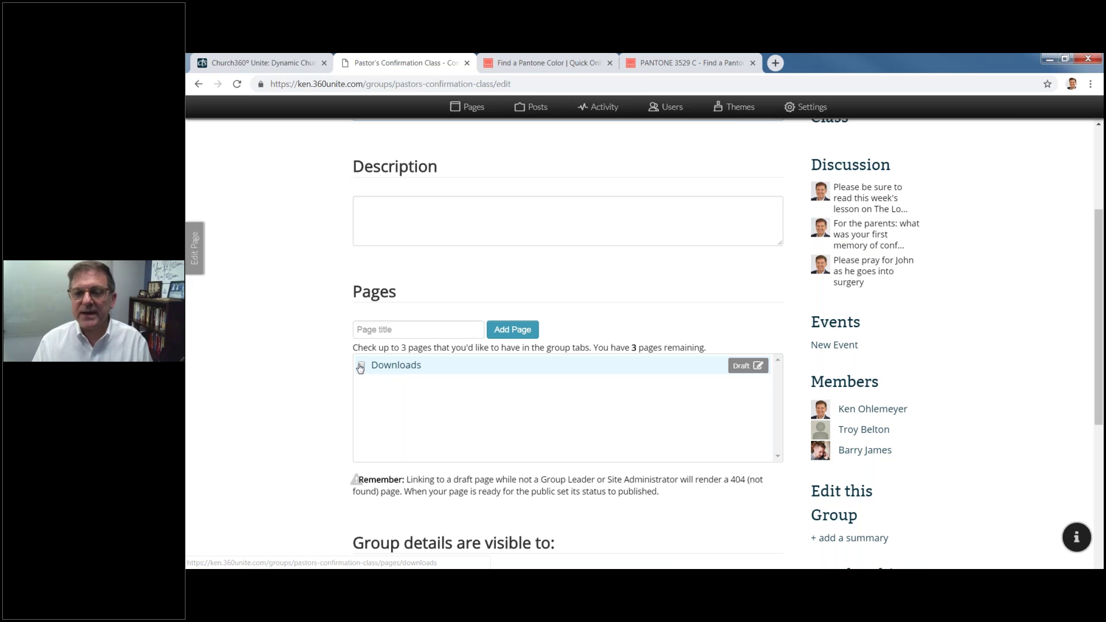
pyautogui.scroll(-1, 479, 414)
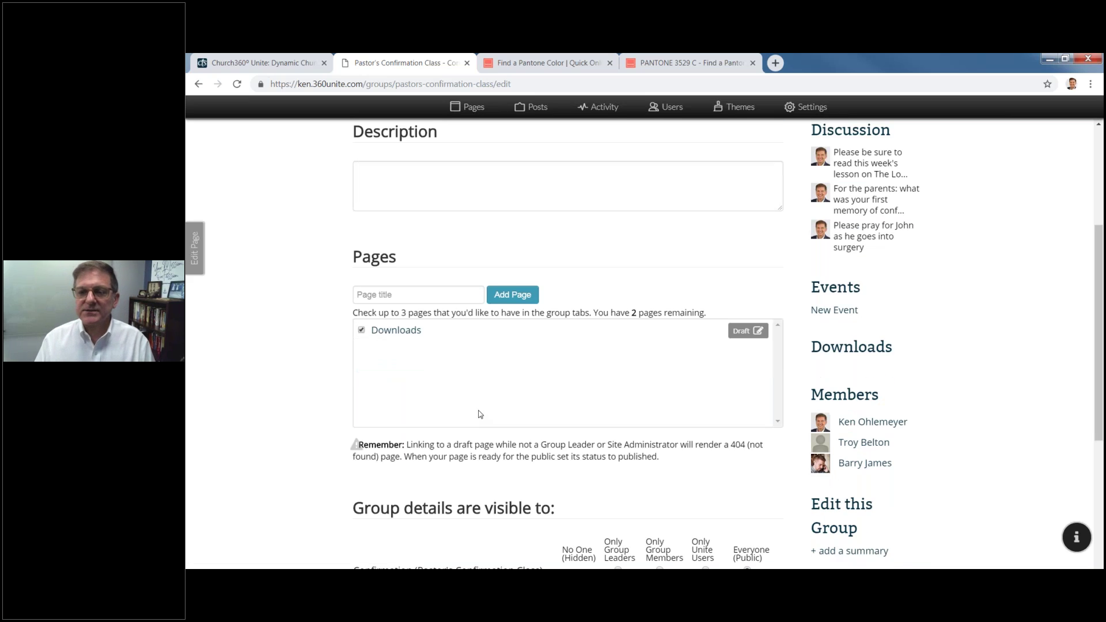
pyautogui.scroll(-2, 479, 414)
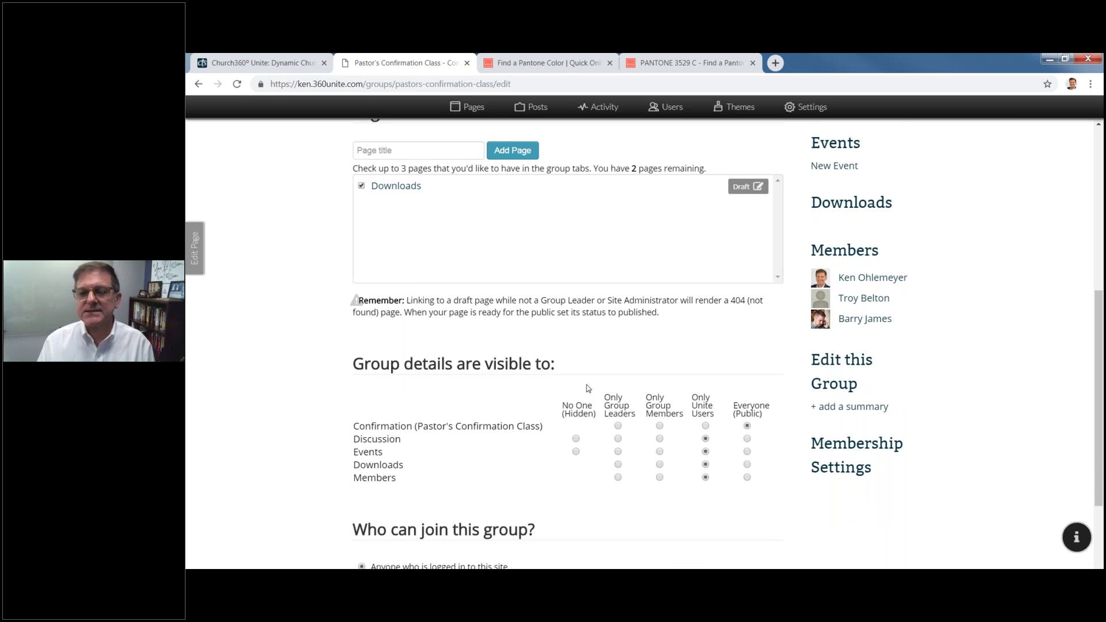
pyautogui.scroll(-1, 588, 389)
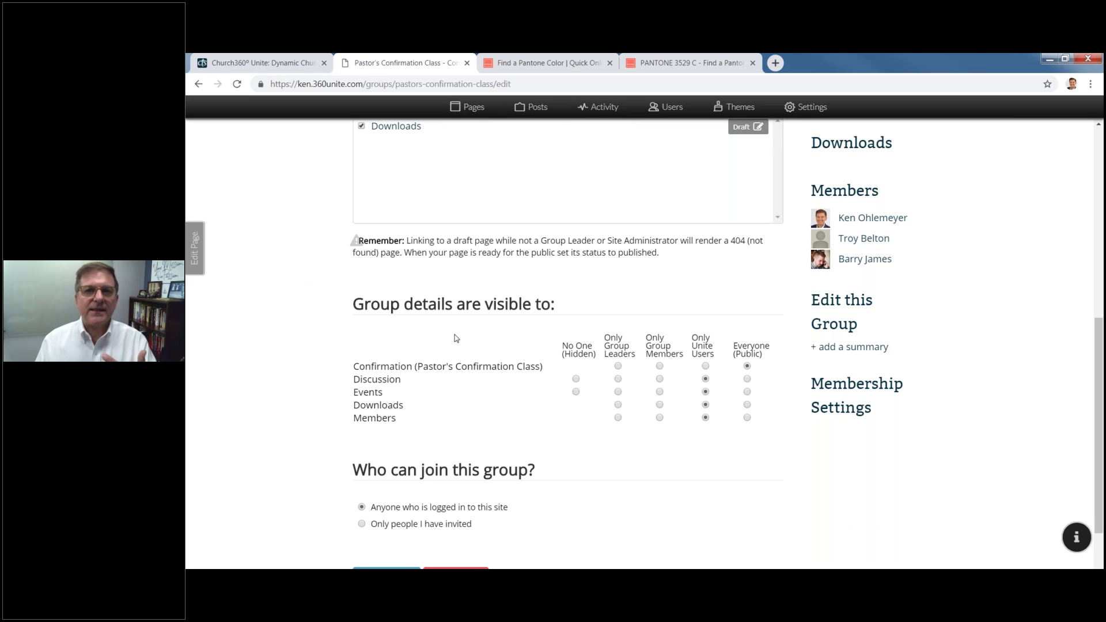
pyautogui.scroll(-1, 511, 386)
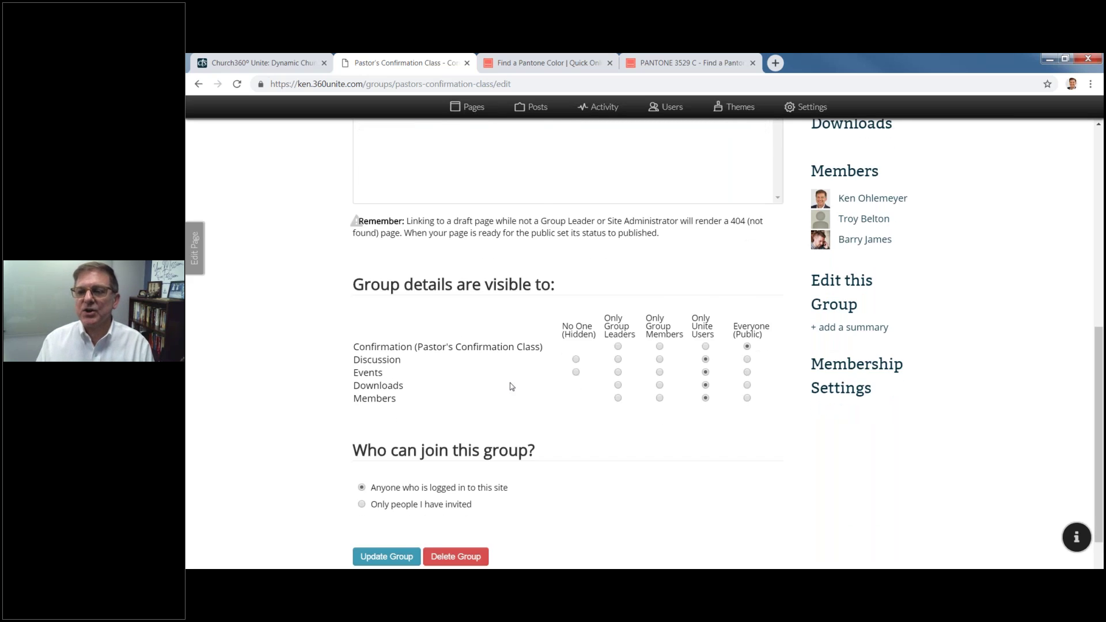
pyautogui.scroll(-2, 511, 386)
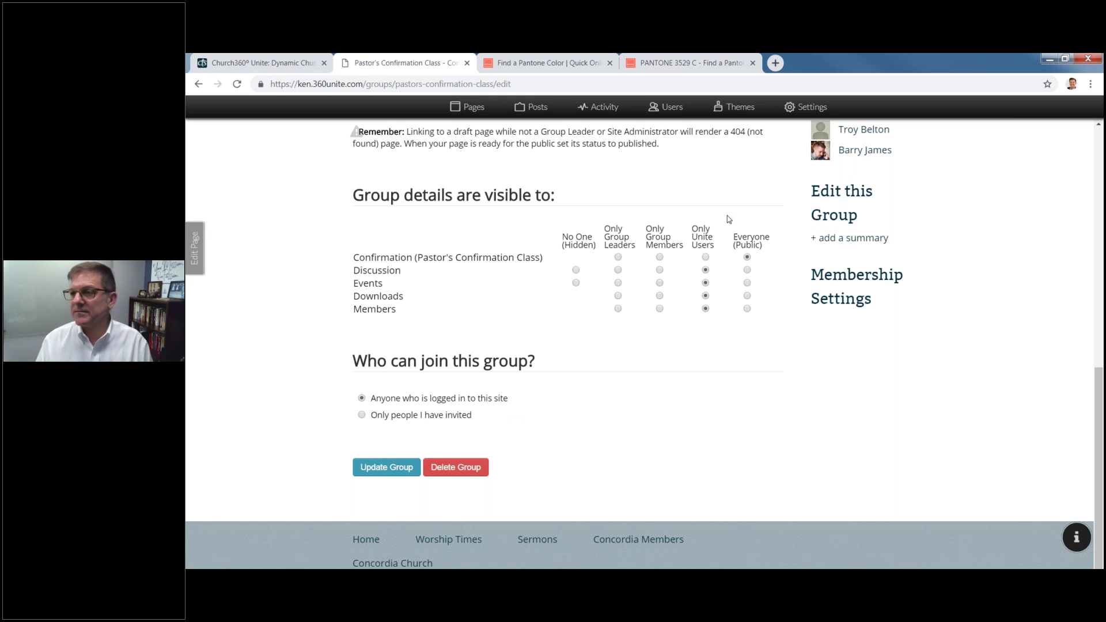
pyautogui.scroll(4, 729, 220)
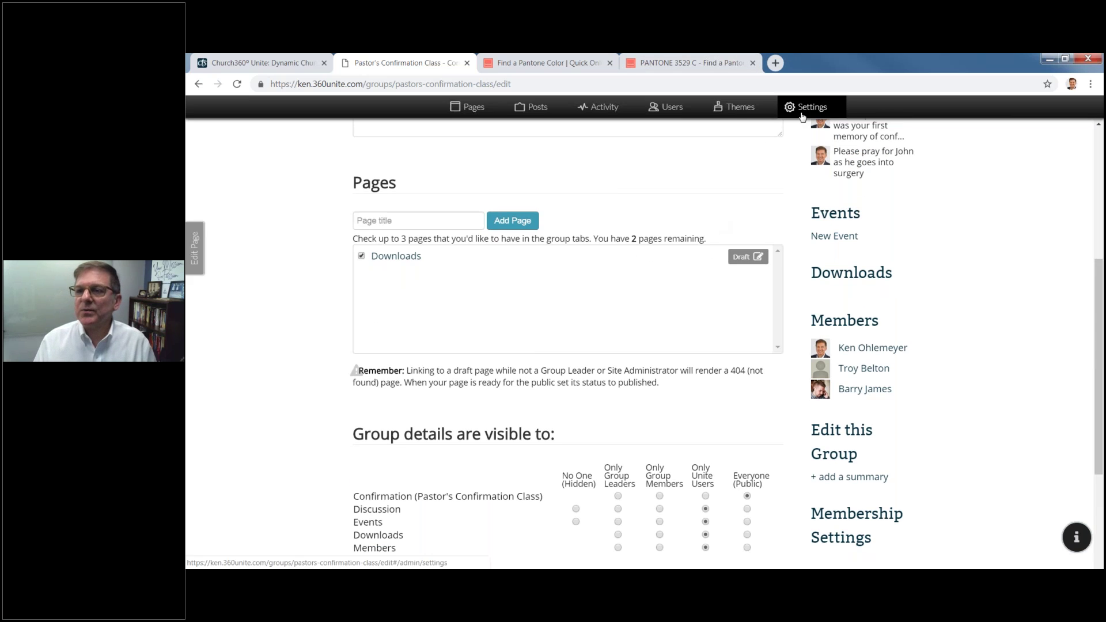
# Step: Try to make the Pastor's Confirmation Class group private from the site's list of pages
pyautogui.click(474, 110)
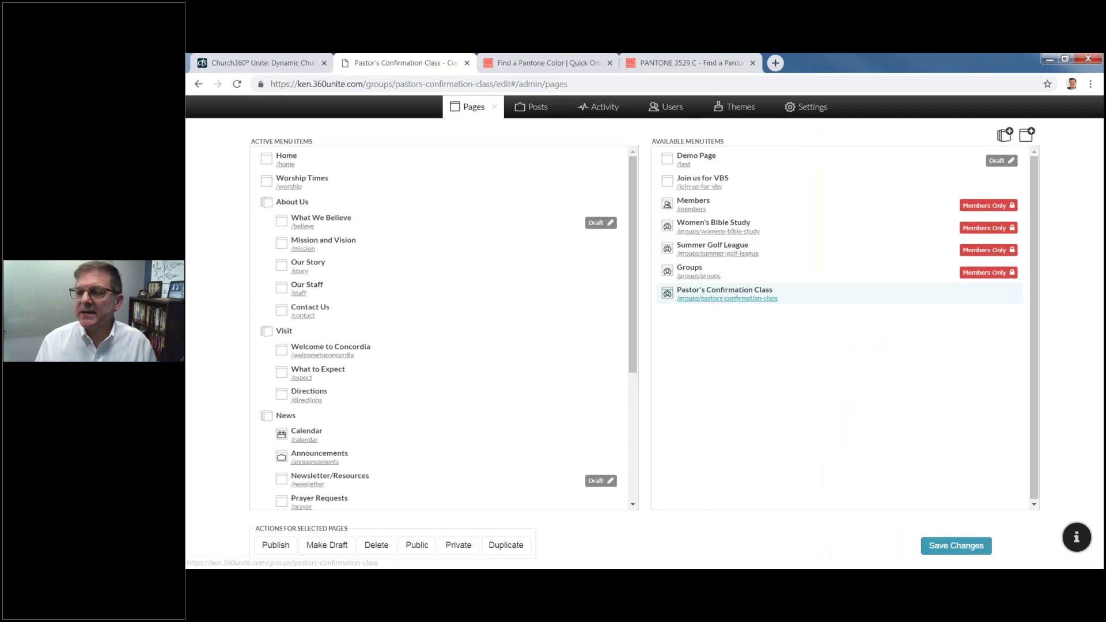
pyautogui.click(727, 291)
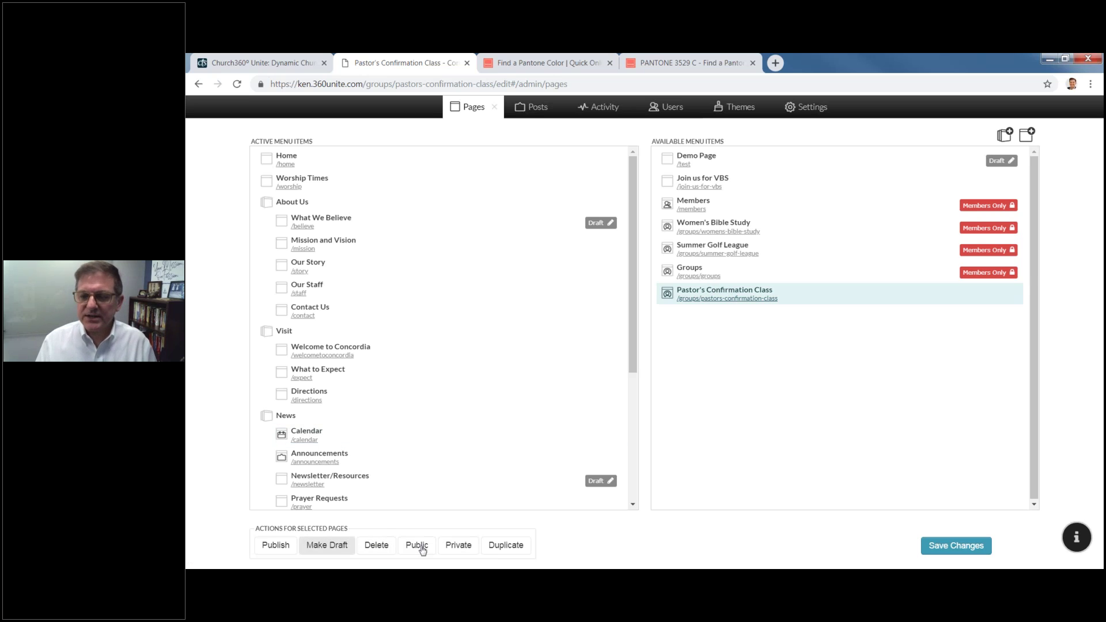
pyautogui.click(466, 551)
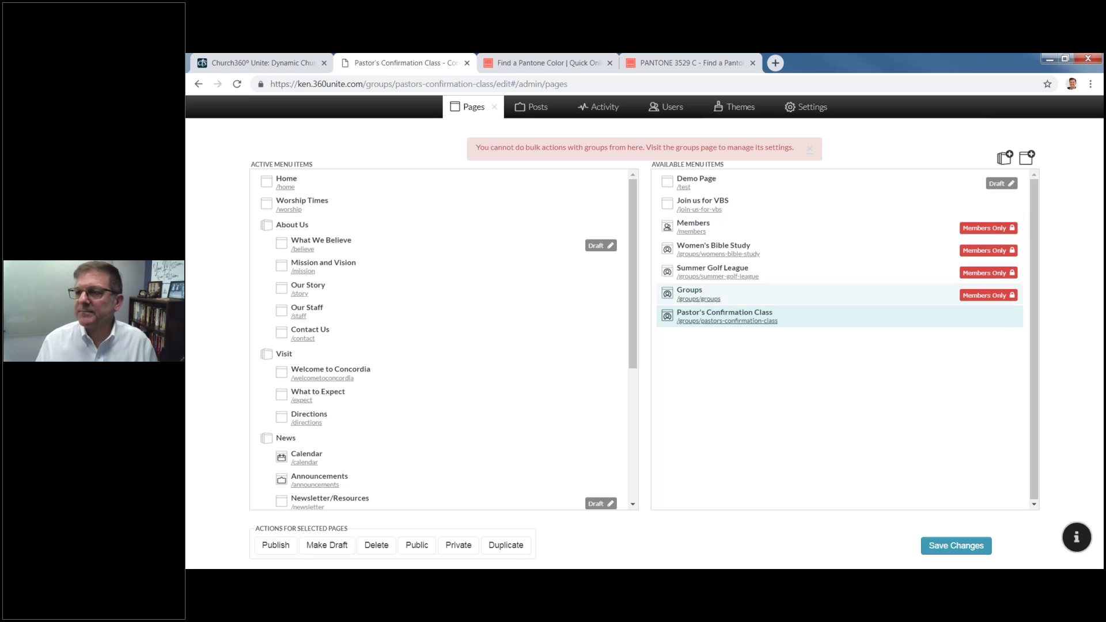
pyautogui.click(810, 148)
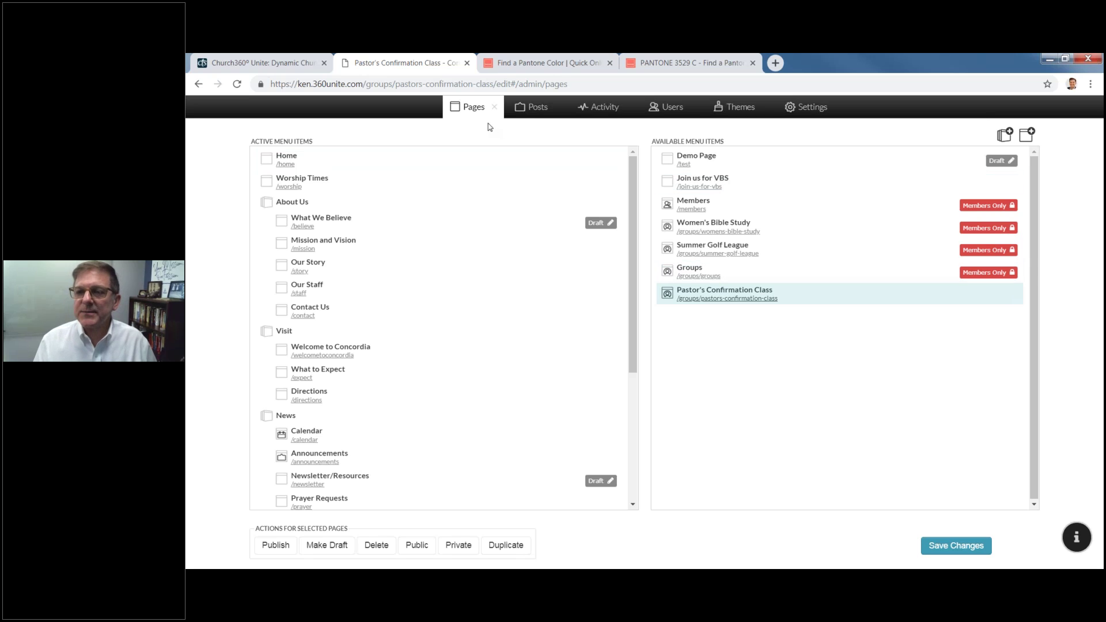
pyautogui.click(494, 108)
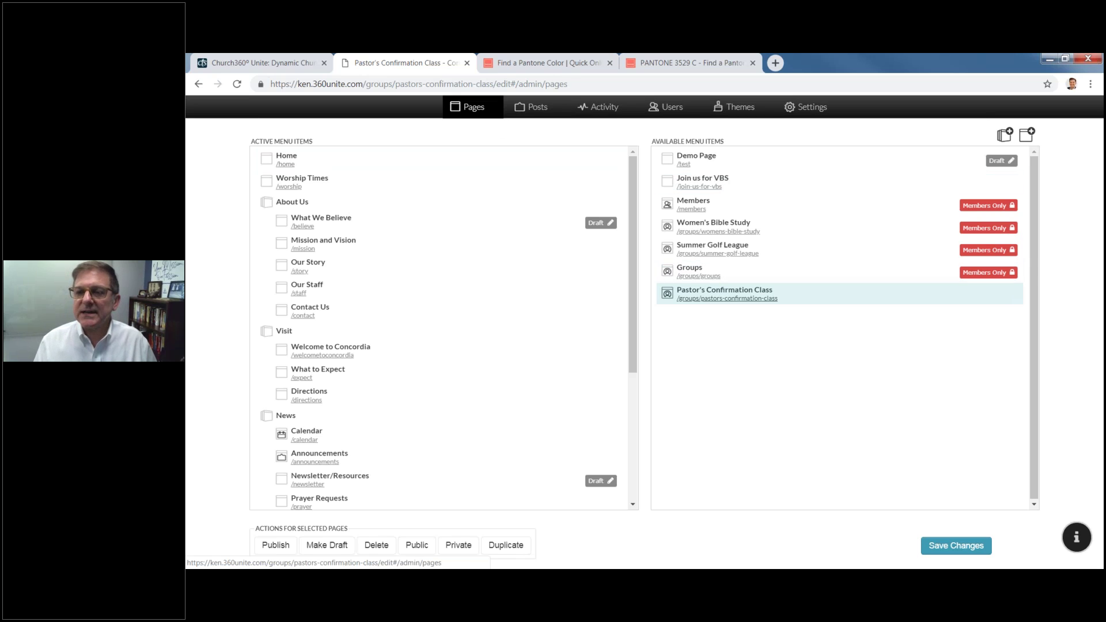
# Step: Look over the site's navigation menus and open the Concordia Groups page under Ministries
pyautogui.moveTo(542, 166)
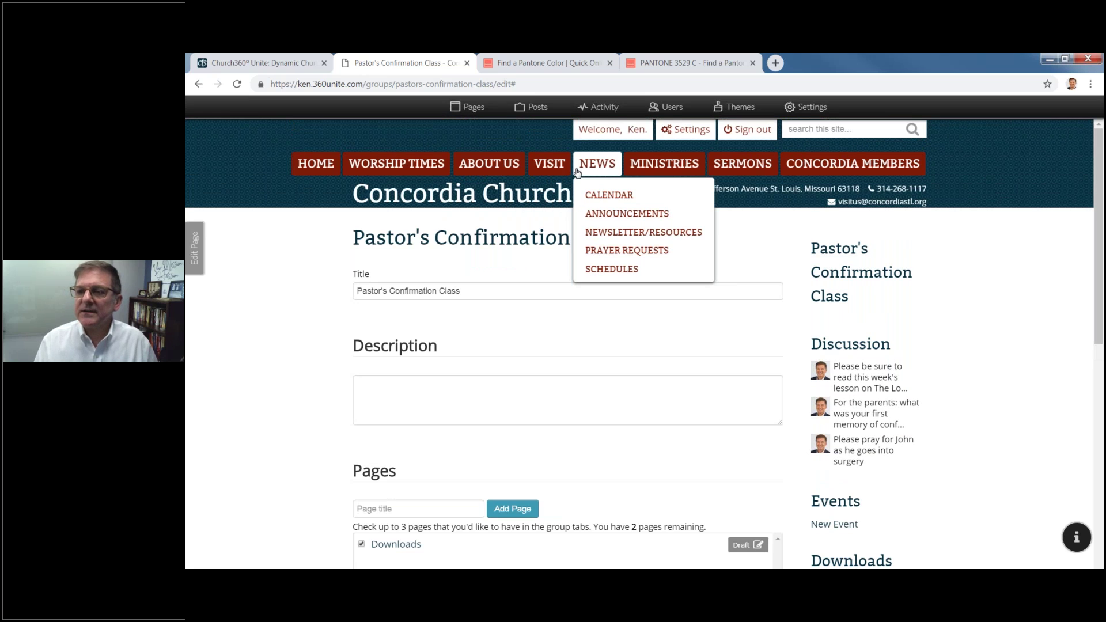
pyautogui.moveTo(484, 164)
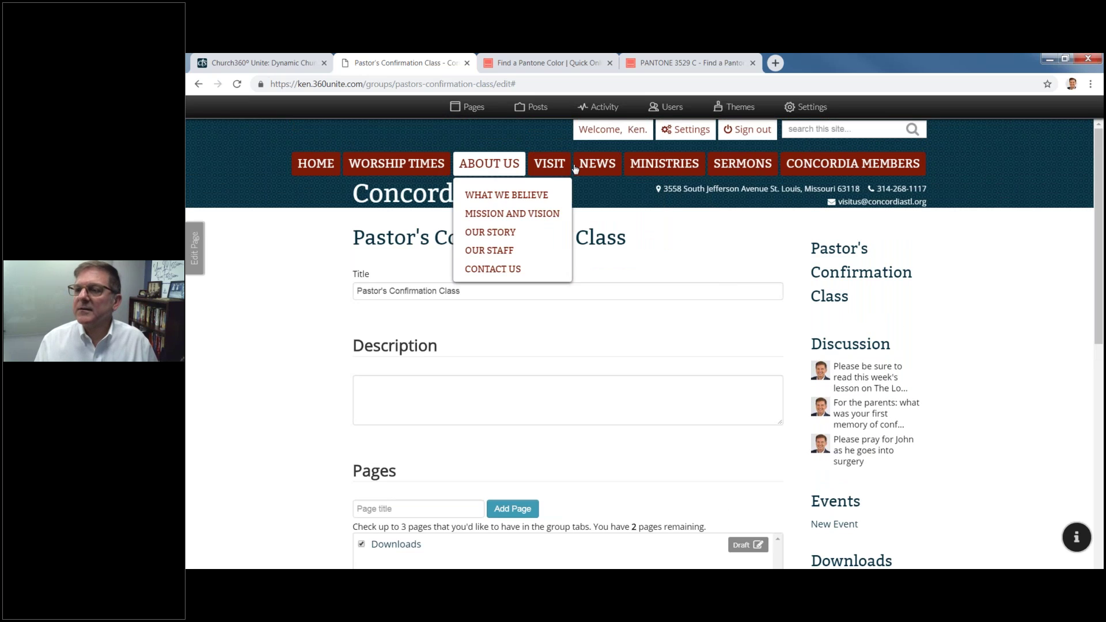
pyautogui.moveTo(664, 165)
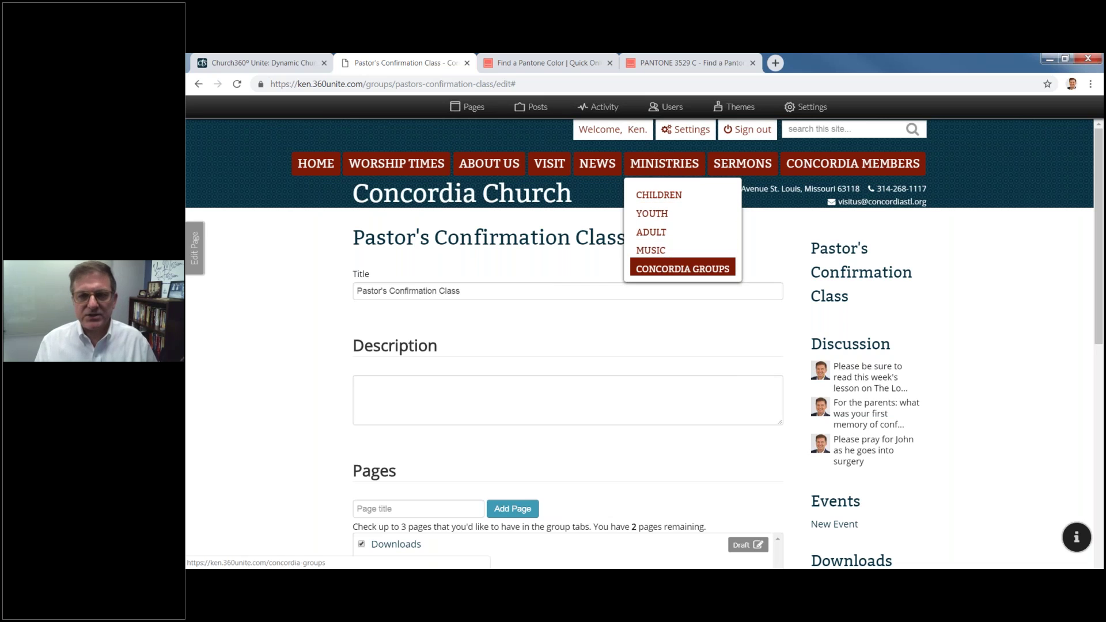
pyautogui.click(683, 268)
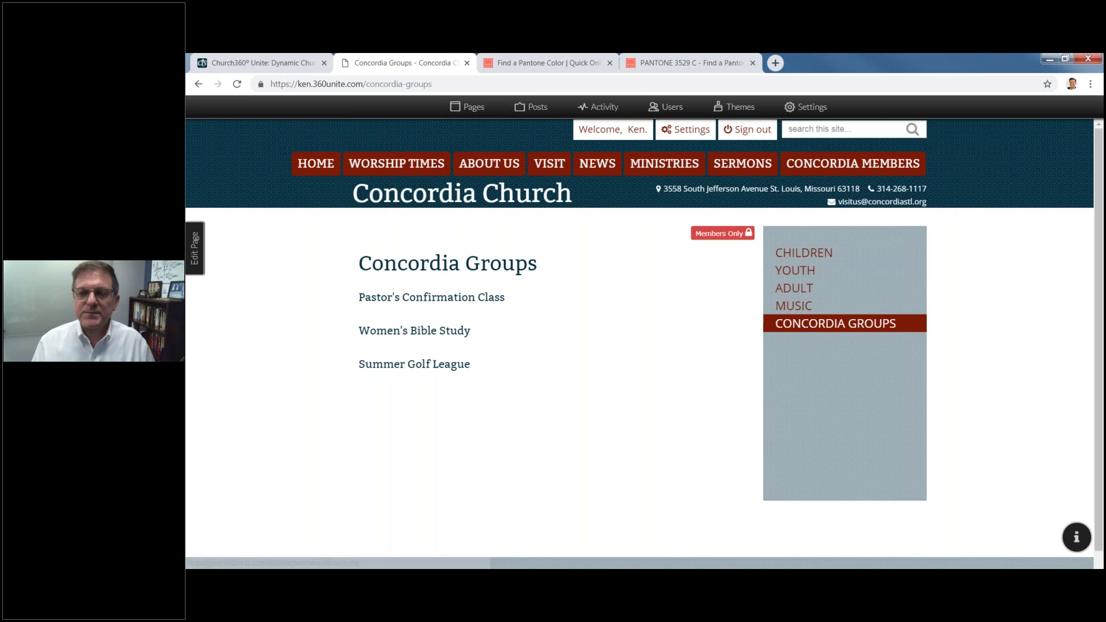
# Step: Open the Summer Golf League group and view its page down to the weekly schedule and location
pyautogui.click(425, 366)
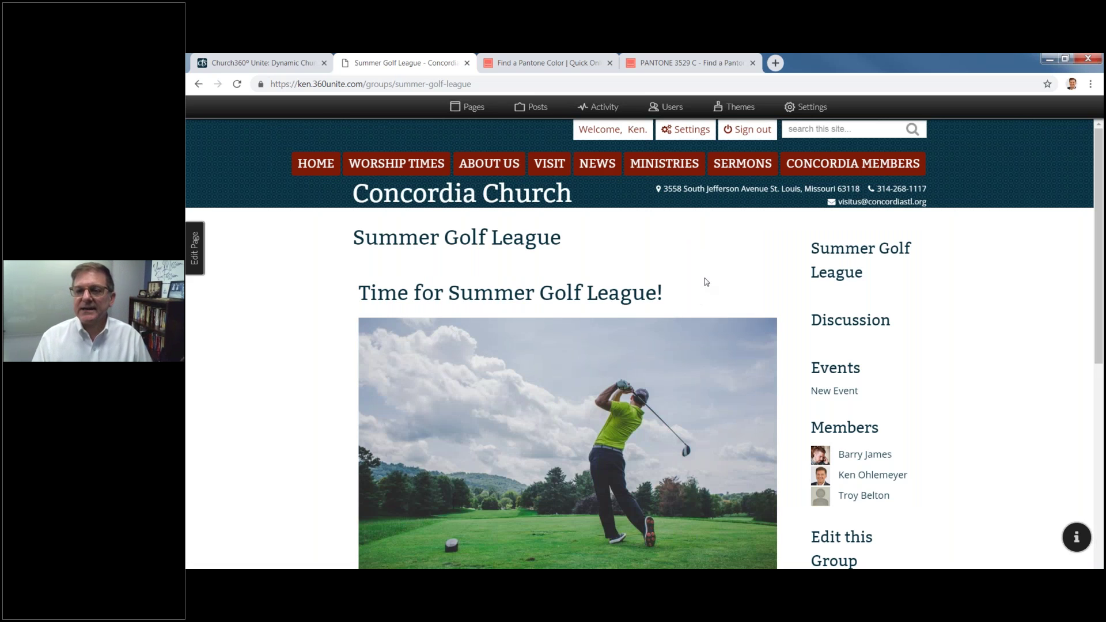
pyautogui.scroll(-6, 707, 282)
pyautogui.scroll(-1, 707, 282)
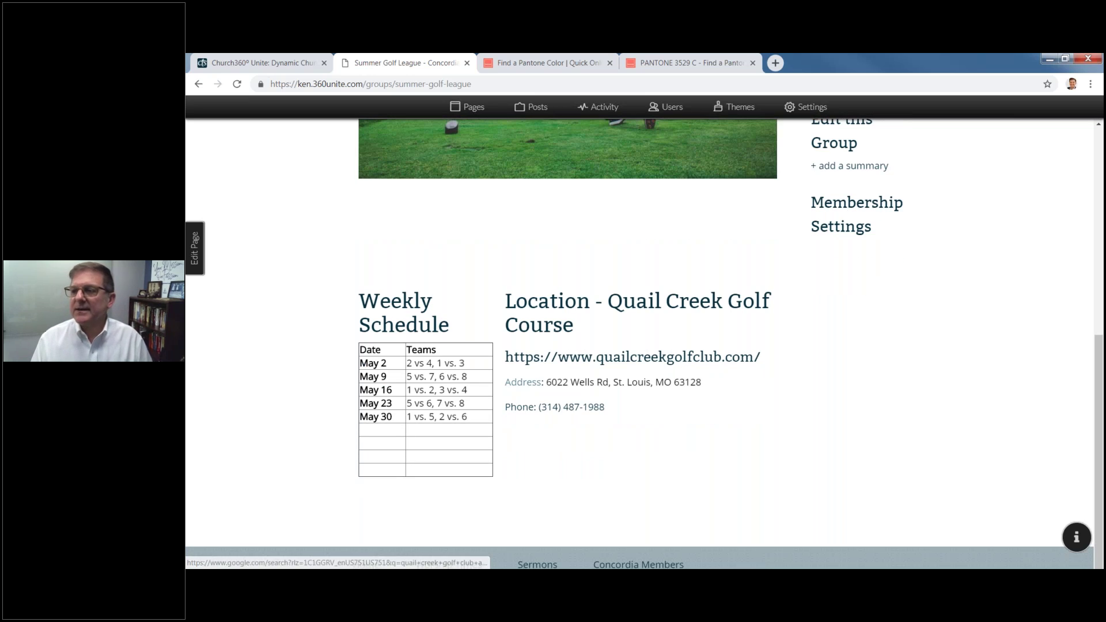
pyautogui.scroll(4, 719, 245)
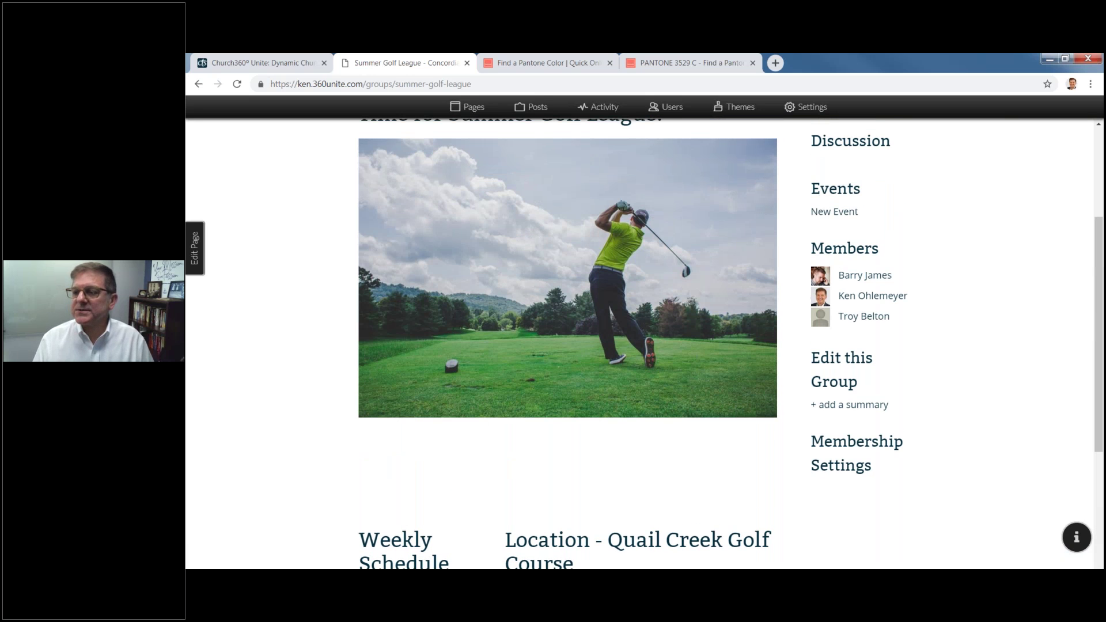
pyautogui.scroll(3, 628, 345)
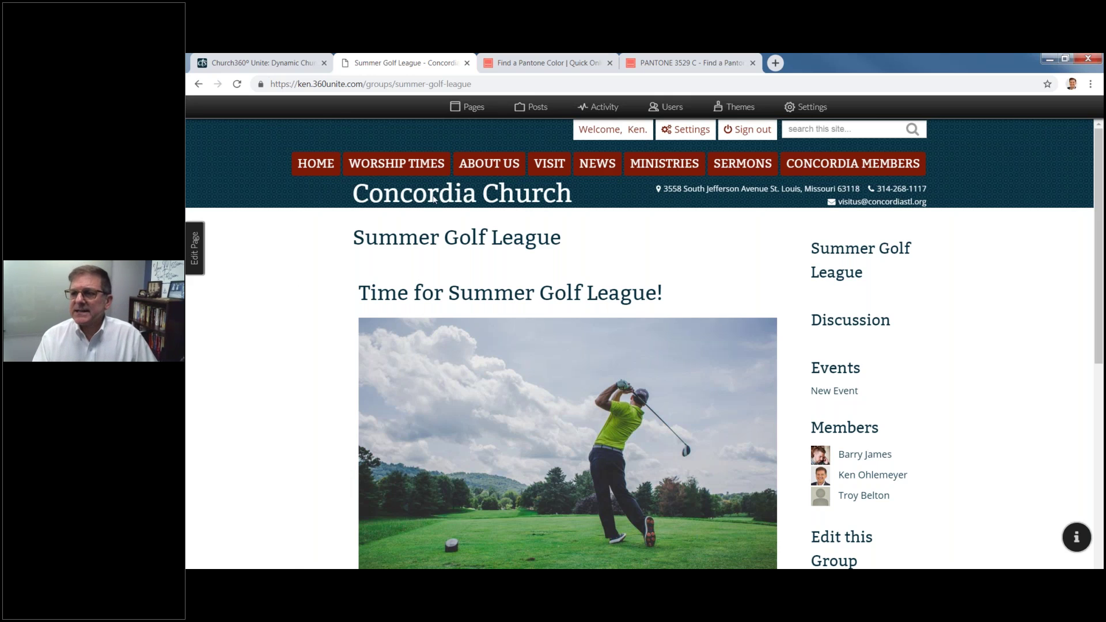
# Step: Open the Concordia Members page, follow its link to the member directory, and return to the page
pyautogui.click(819, 168)
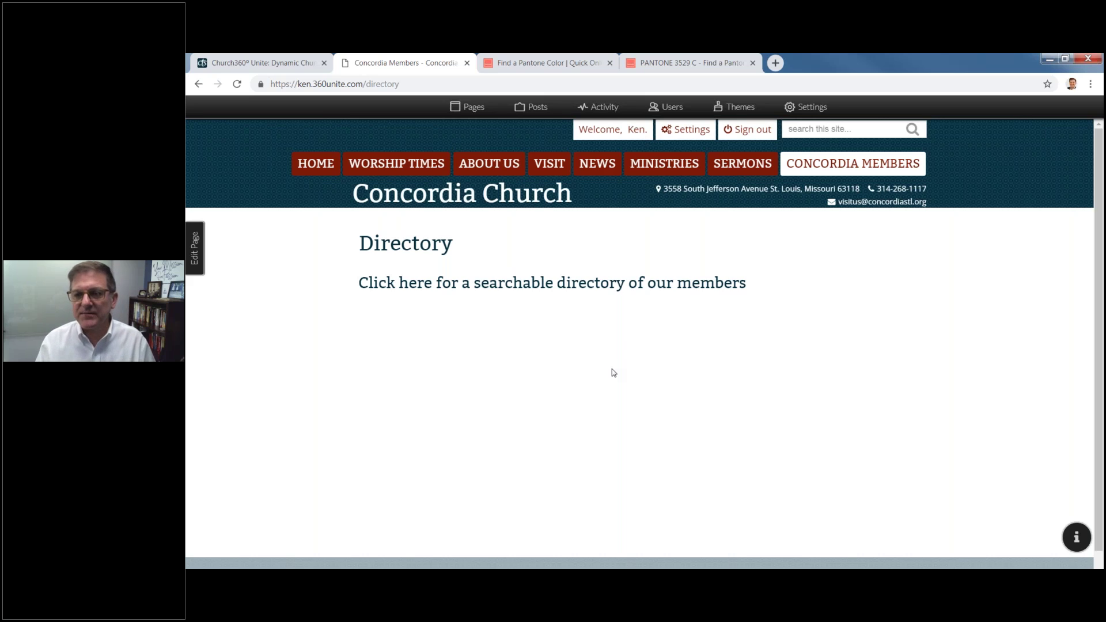
pyautogui.click(416, 288)
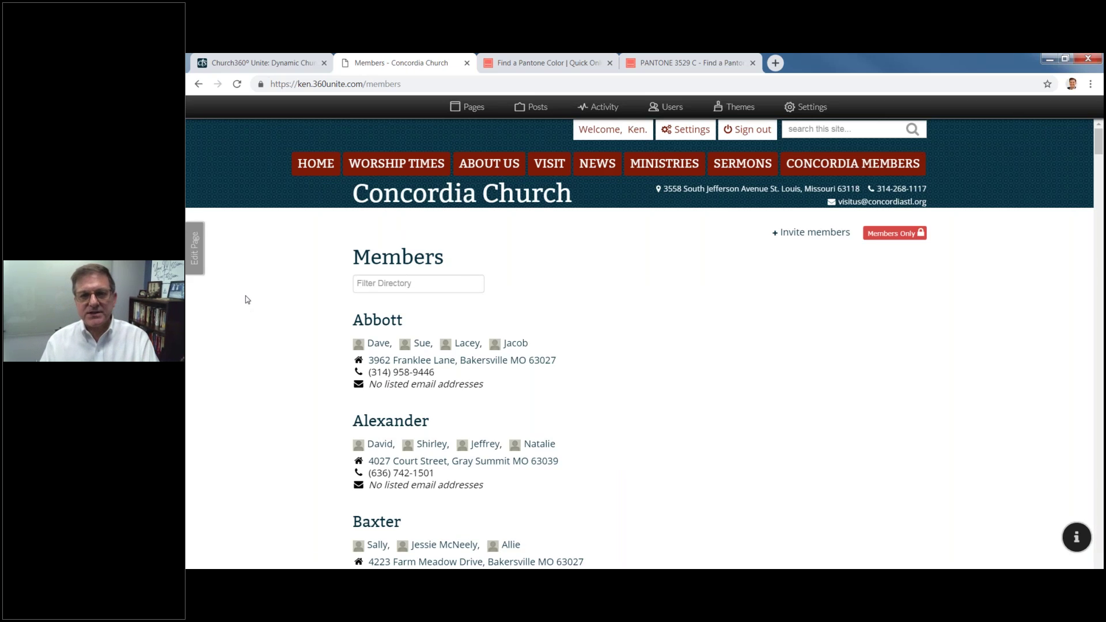
pyautogui.click(862, 173)
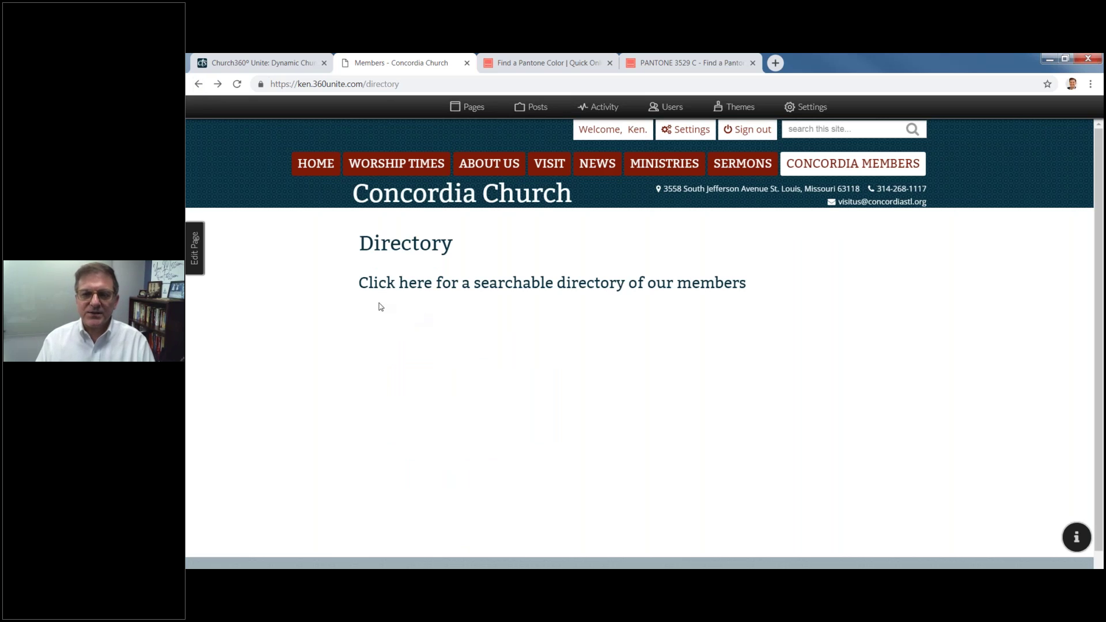
# Step: Open the Directory page for editing, inspect the link target of the word "here", and save the page without altering the link
pyautogui.click(195, 248)
pyautogui.moveTo(547, 264); pyautogui.dragTo(580, 264)
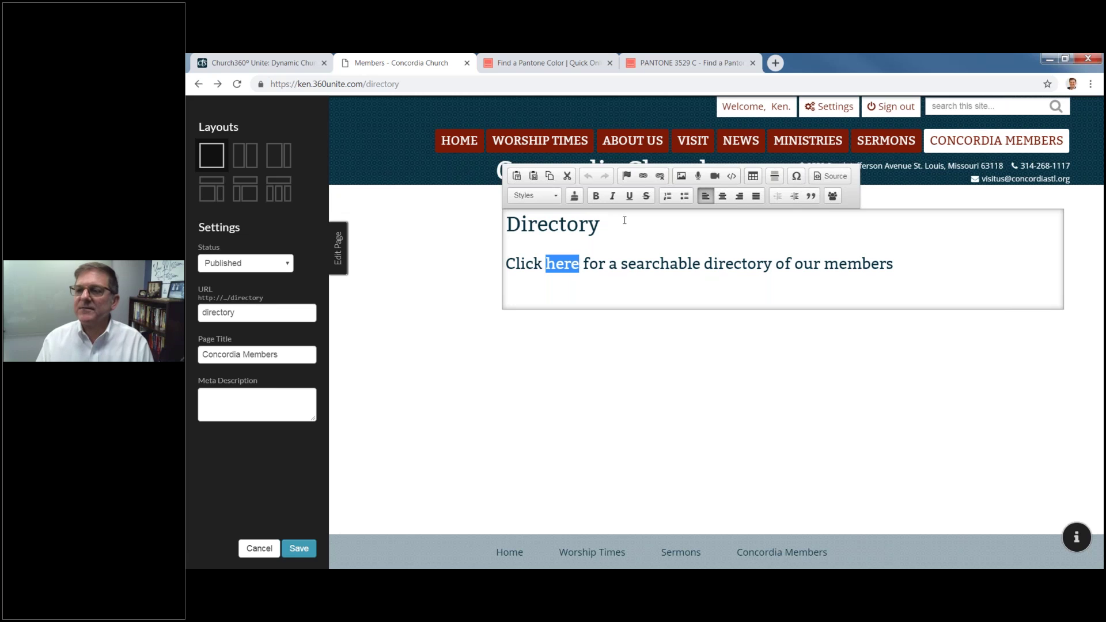
pyautogui.click(648, 179)
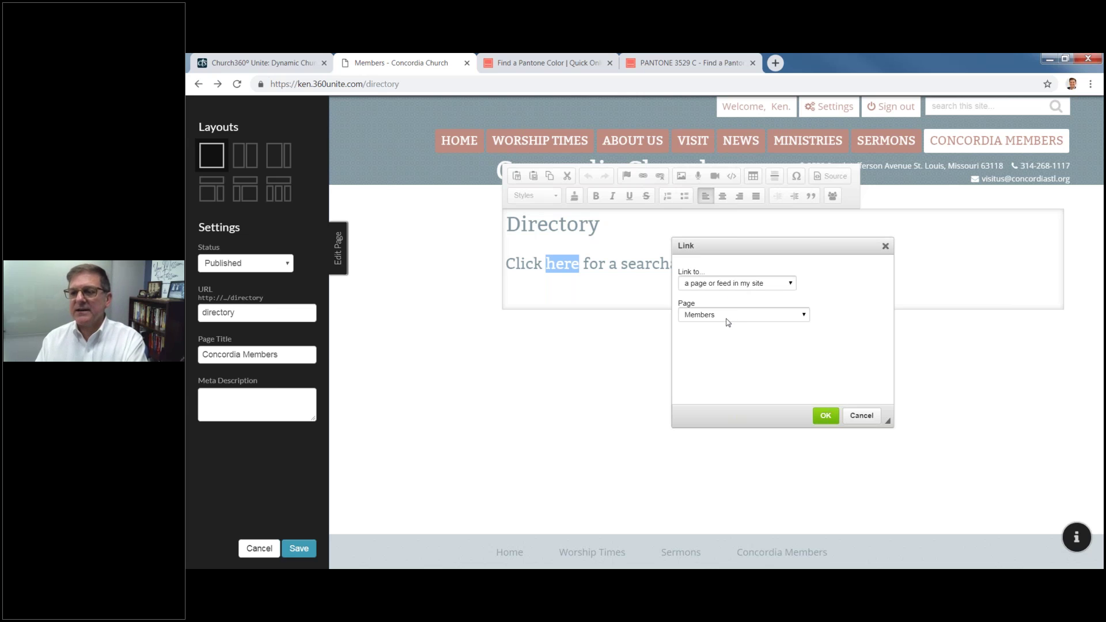
pyautogui.click(728, 317)
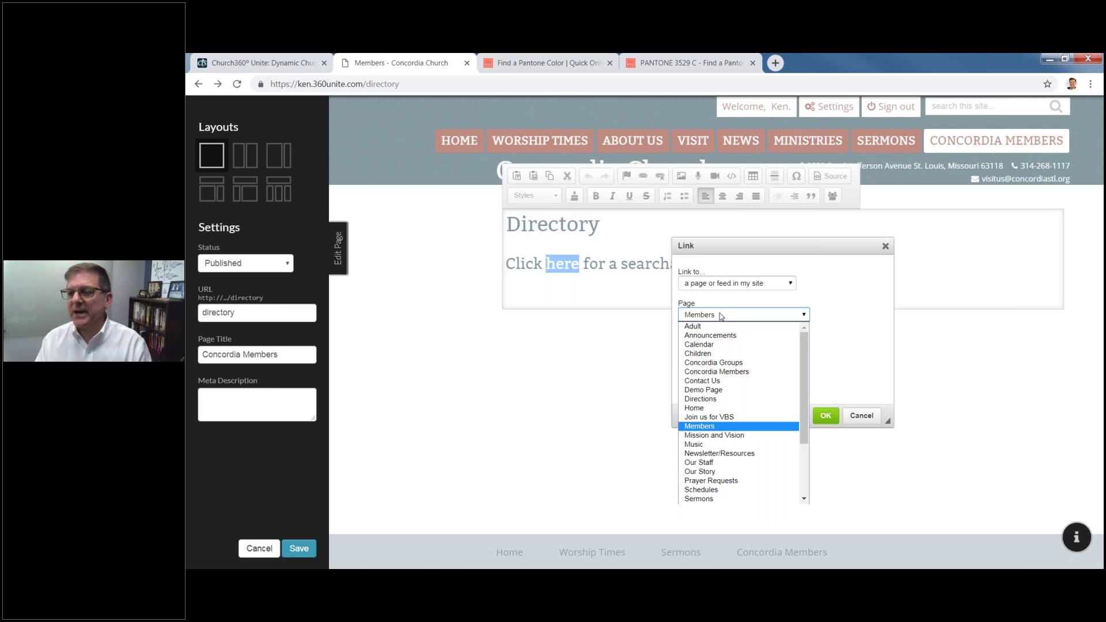
pyautogui.click(725, 318)
pyautogui.click(862, 415)
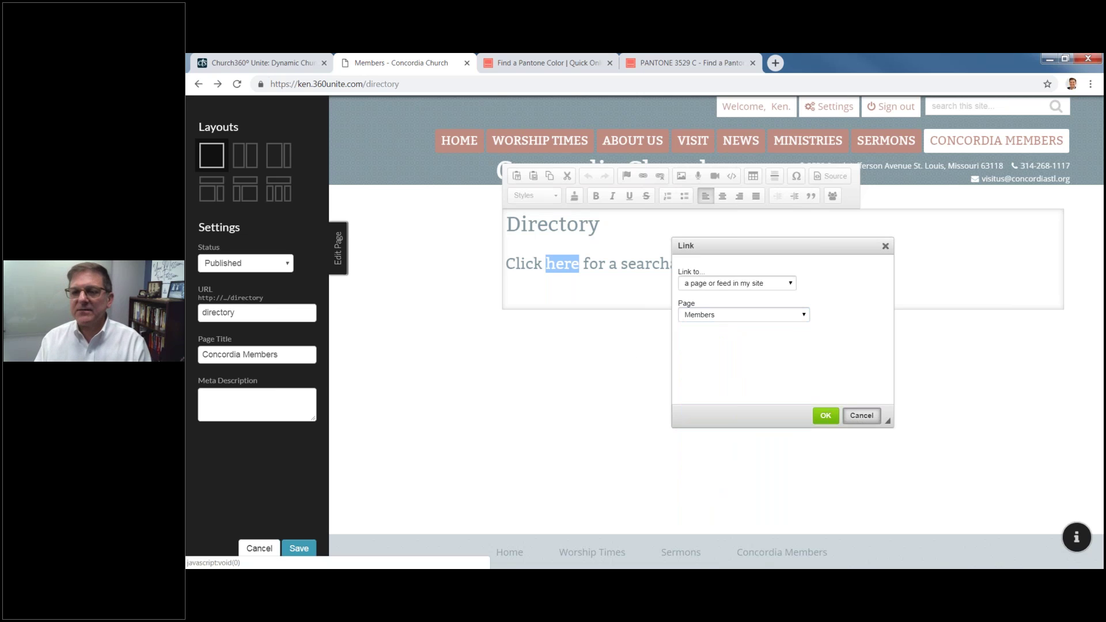
pyautogui.click(747, 377)
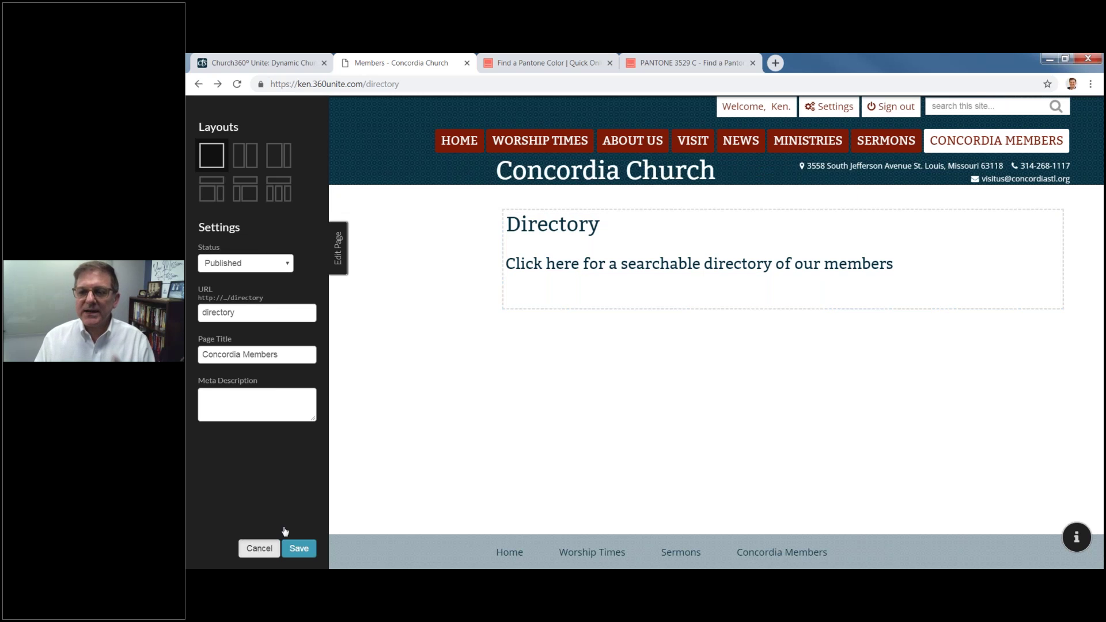
pyautogui.click(299, 548)
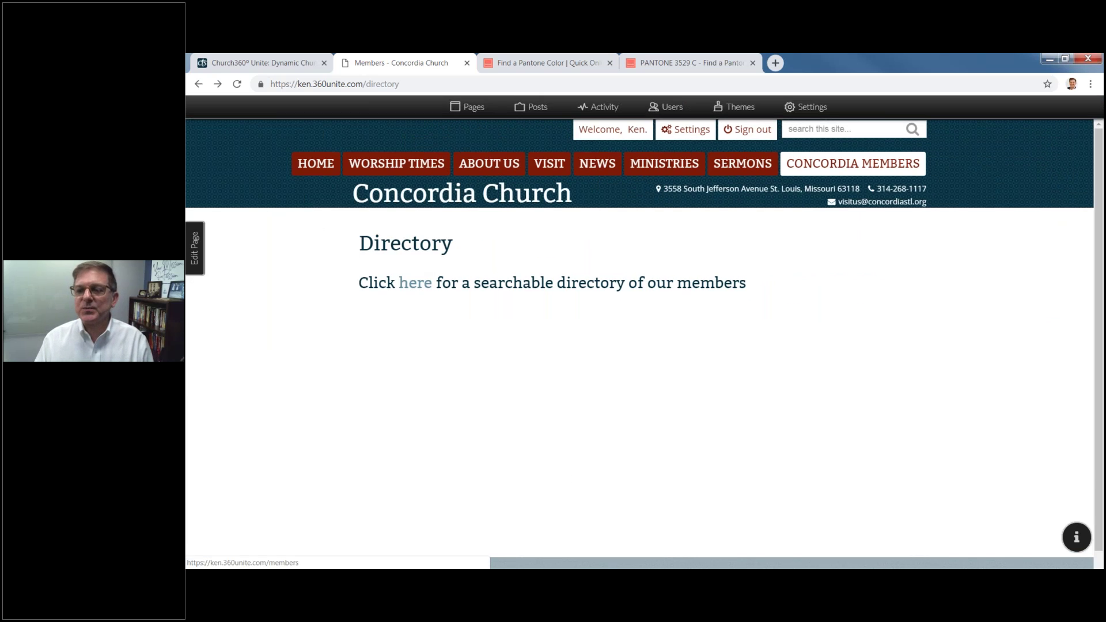
# Step: Open the searchable member directory from the link on the Directory page and look through the listed households
pyautogui.click(422, 291)
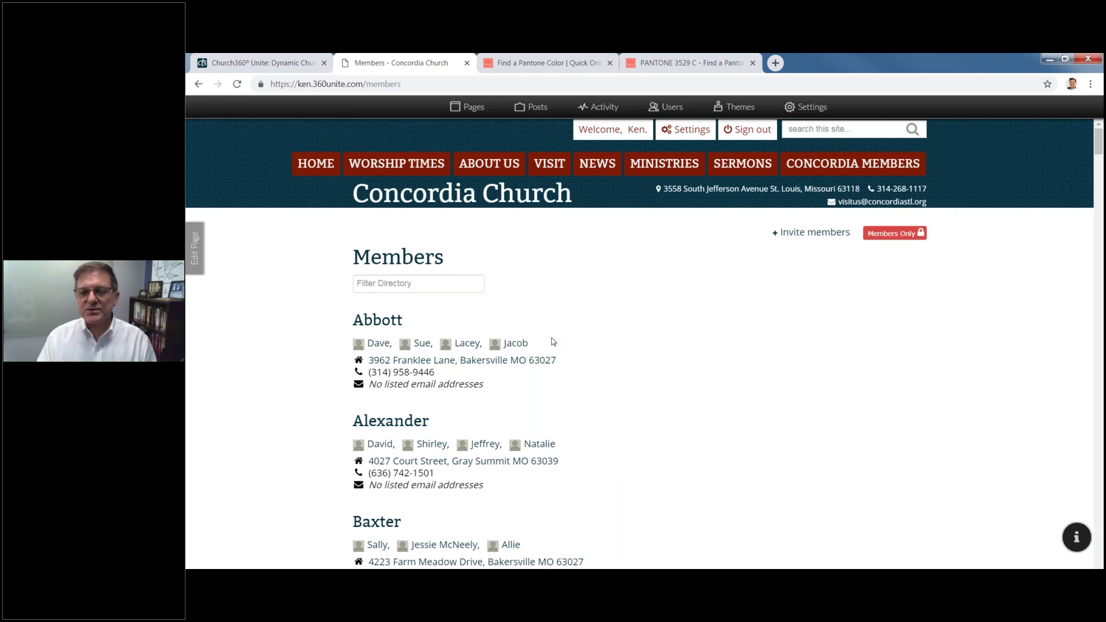
pyautogui.scroll(-8, 553, 342)
pyautogui.scroll(-14, 553, 342)
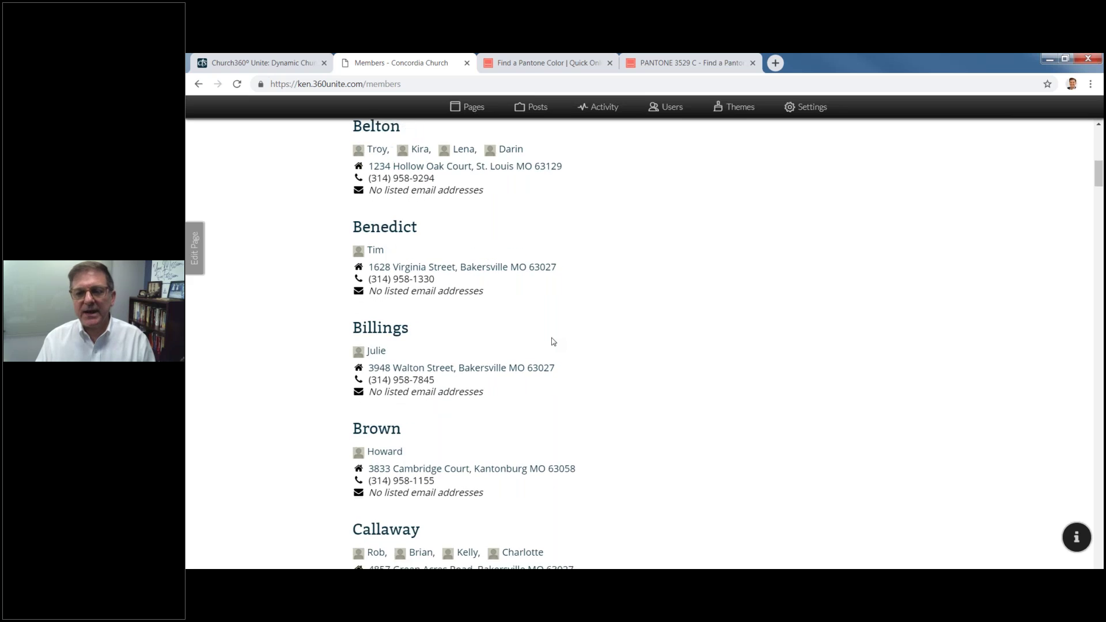
pyautogui.scroll(-8, 553, 342)
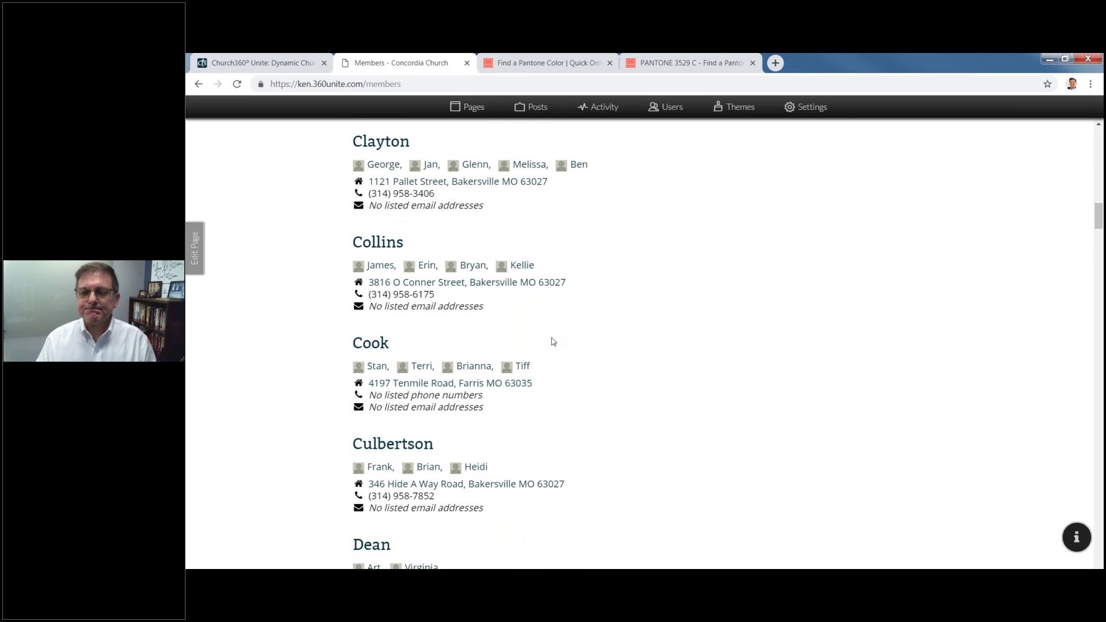
pyautogui.scroll(18, 553, 342)
pyautogui.scroll(10, 553, 342)
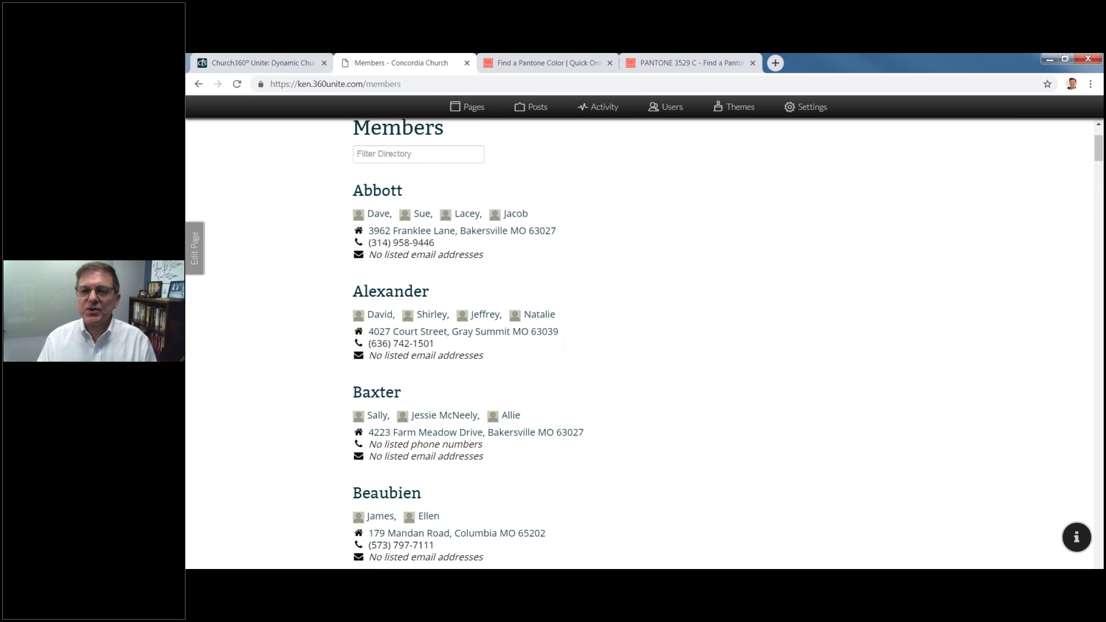
# Step: Filter the member directory by a name and open the household page with that family name
pyautogui.click(402, 282)
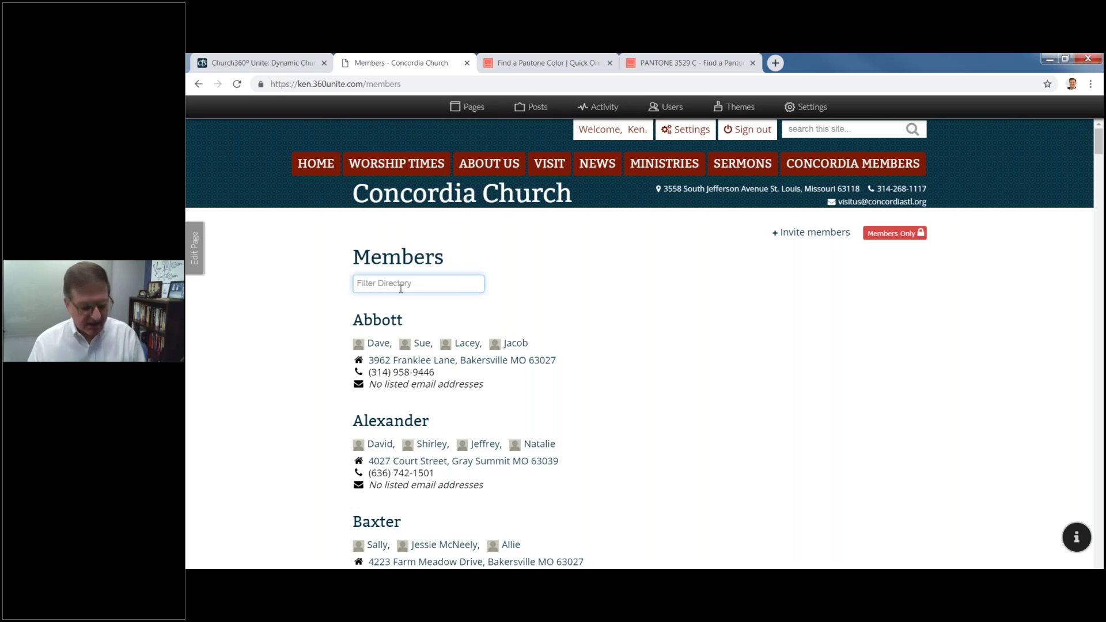
pyautogui.write('james')
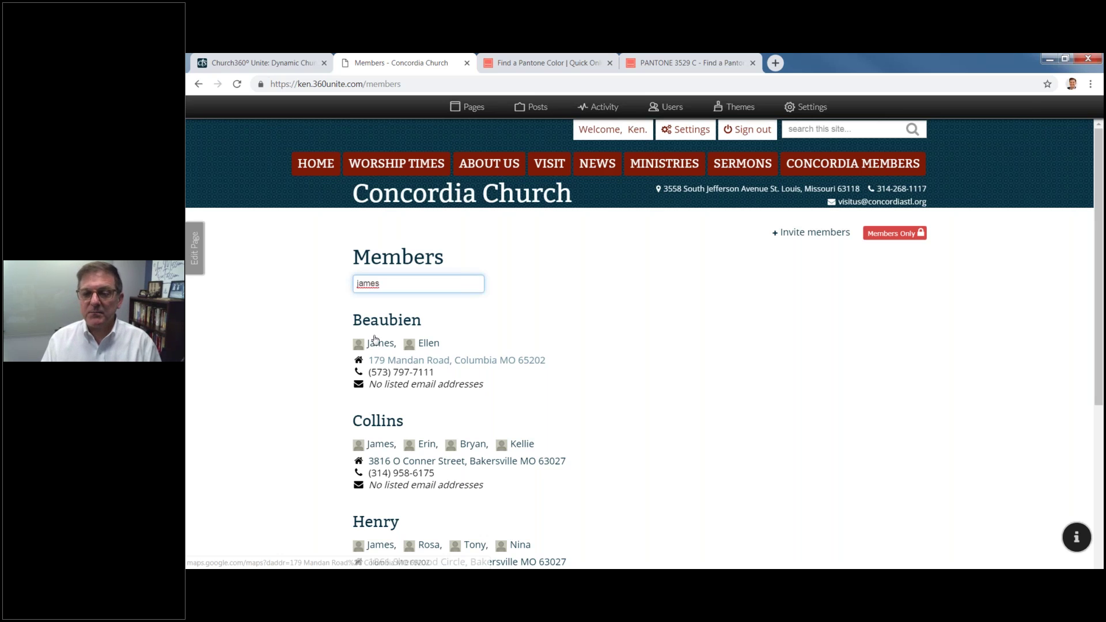
pyautogui.scroll(-3, 395, 463)
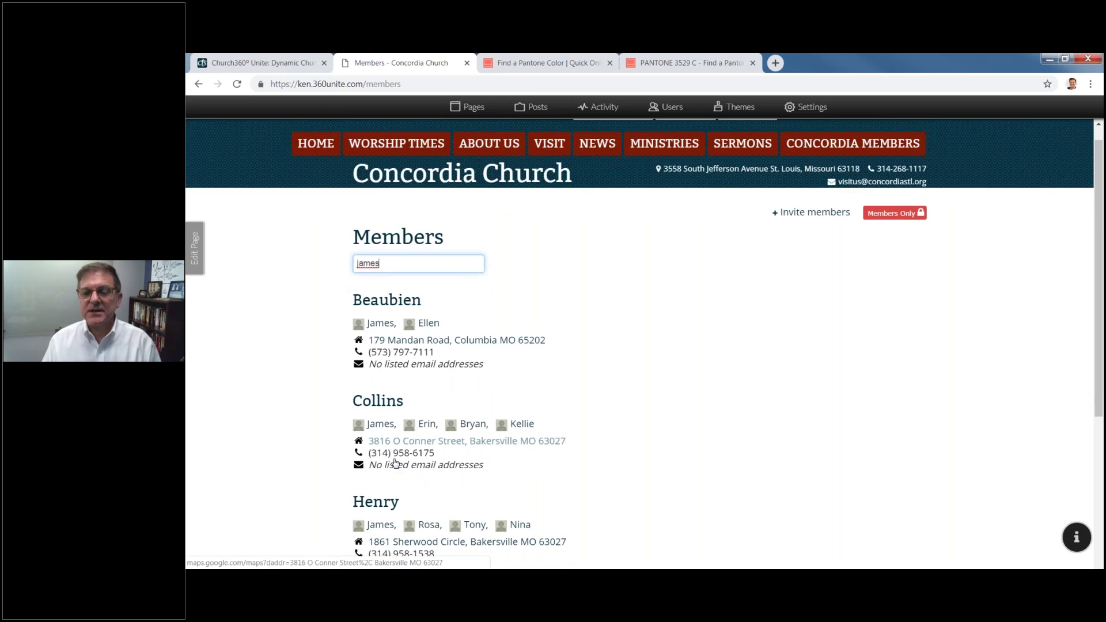
pyautogui.scroll(-1, 375, 441)
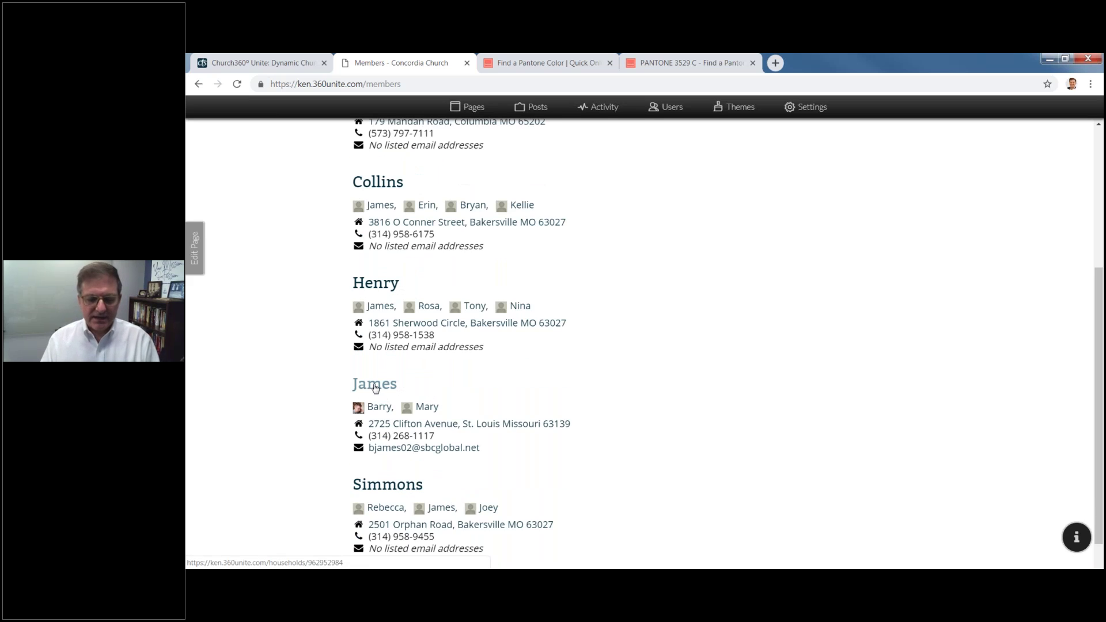
pyautogui.click(374, 385)
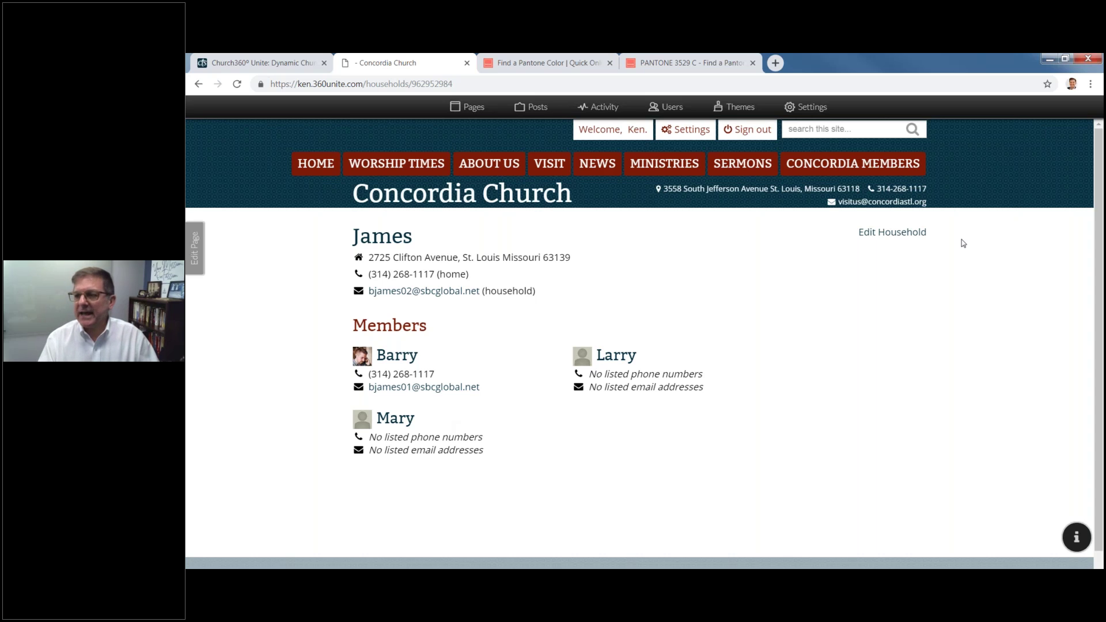
# Step: Open the household for editing and switch the Listed option of its phone number off and back on
pyautogui.click(884, 233)
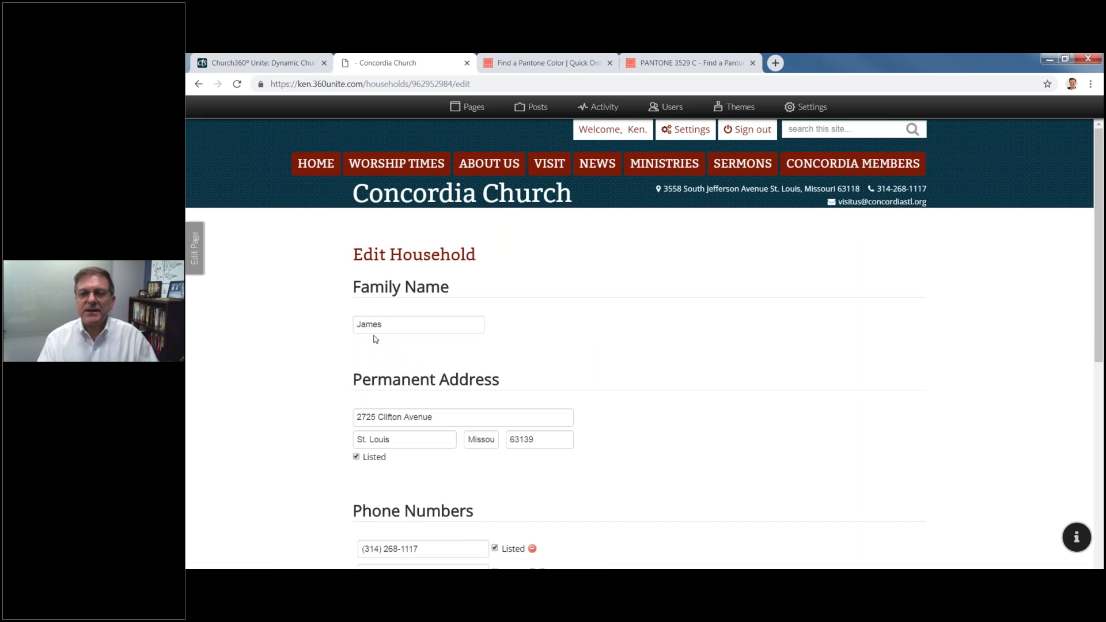
pyautogui.scroll(-2, 577, 351)
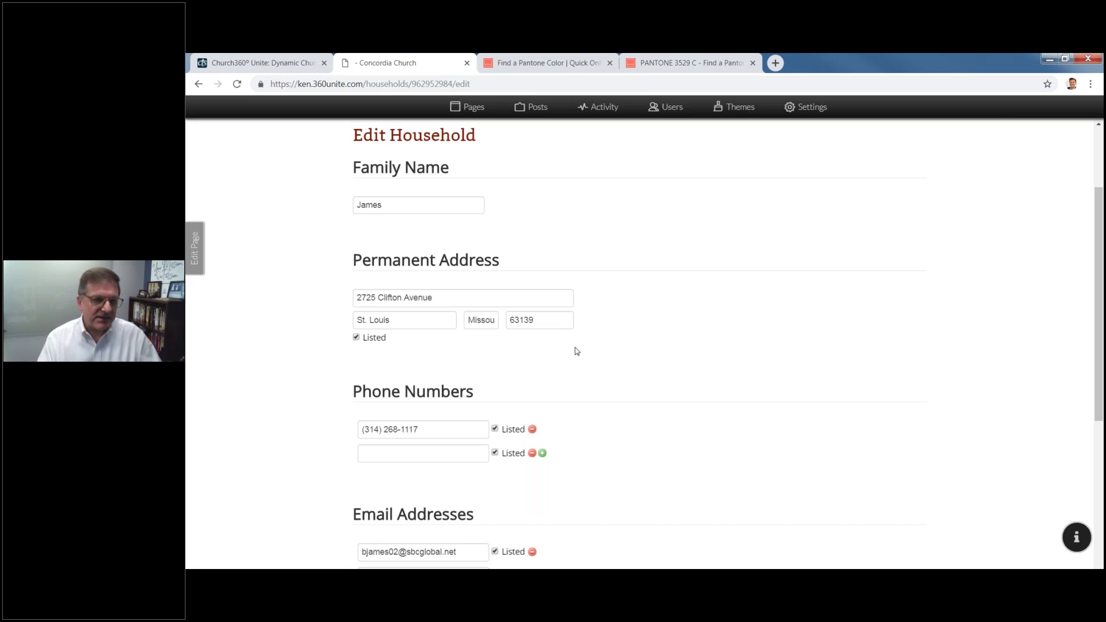
pyautogui.scroll(-2, 577, 351)
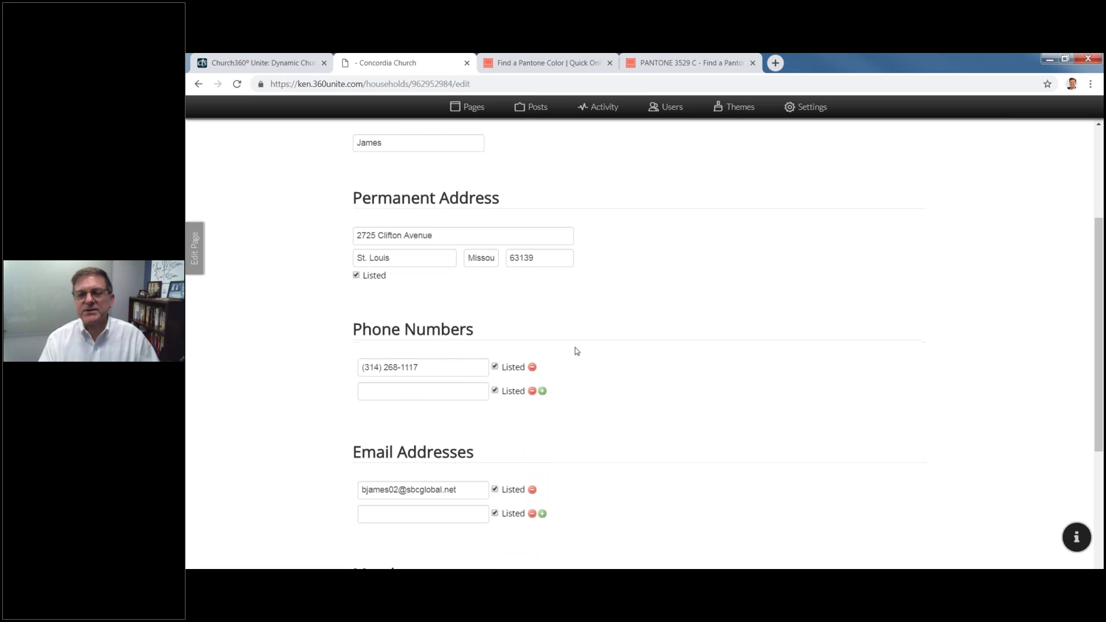
pyautogui.scroll(-1, 577, 351)
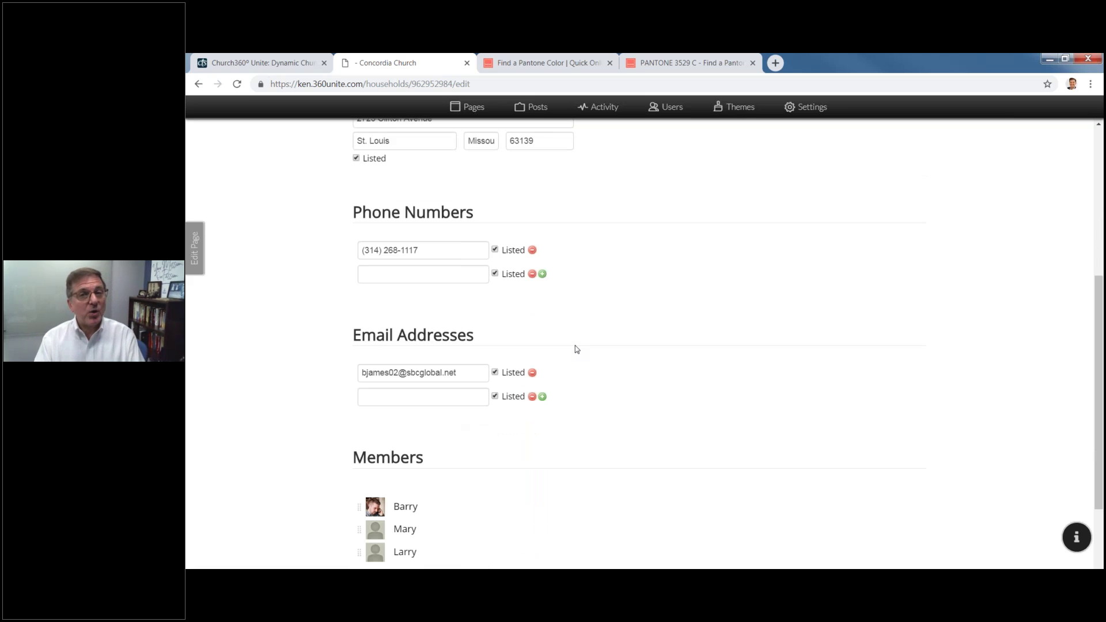
pyautogui.click(495, 250)
pyautogui.click(495, 249)
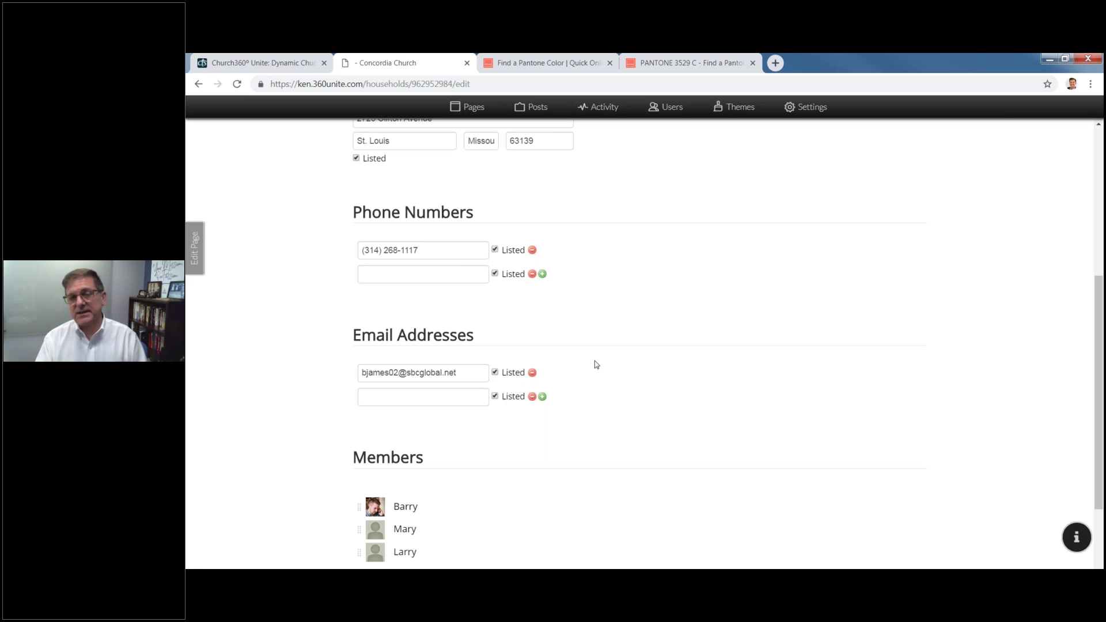
# Step: Review the household's address, contact and member sections, update the household, and open its first member's profile
pyautogui.scroll(-1, 595, 364)
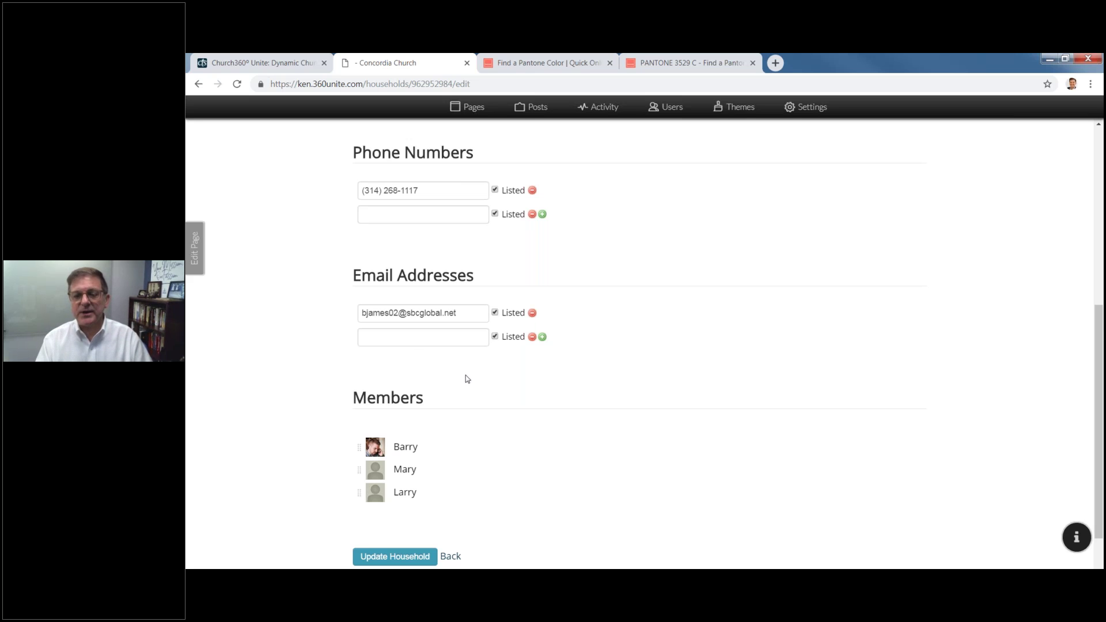
pyautogui.scroll(-1, 465, 375)
pyautogui.scroll(7, 338, 329)
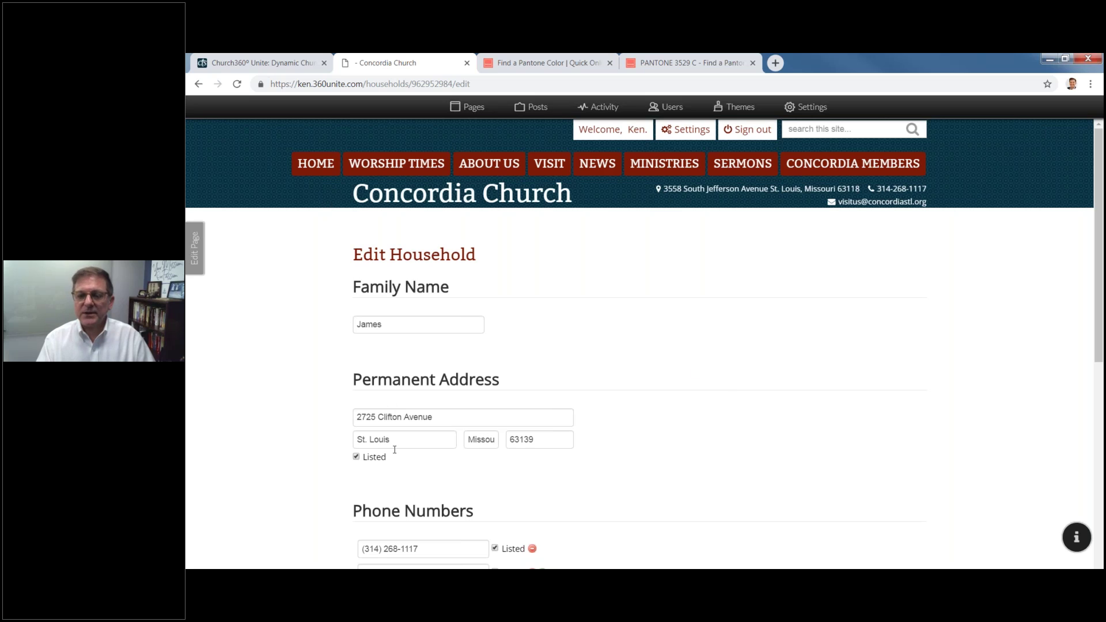
pyautogui.scroll(-2, 396, 455)
pyautogui.scroll(-5, 395, 455)
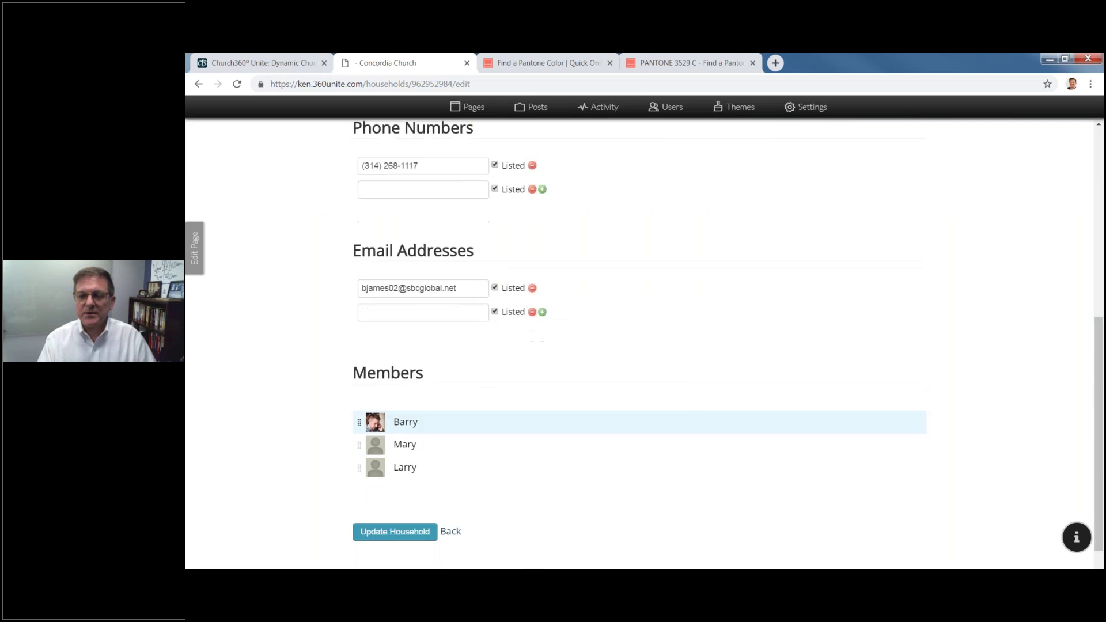
pyautogui.click(395, 468)
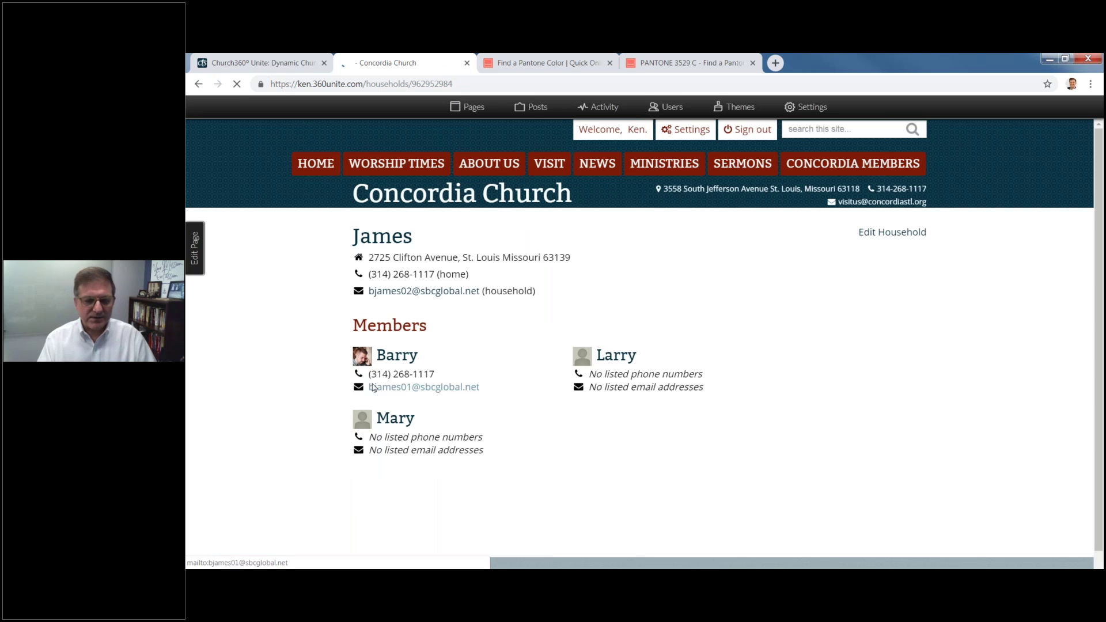
pyautogui.click(392, 356)
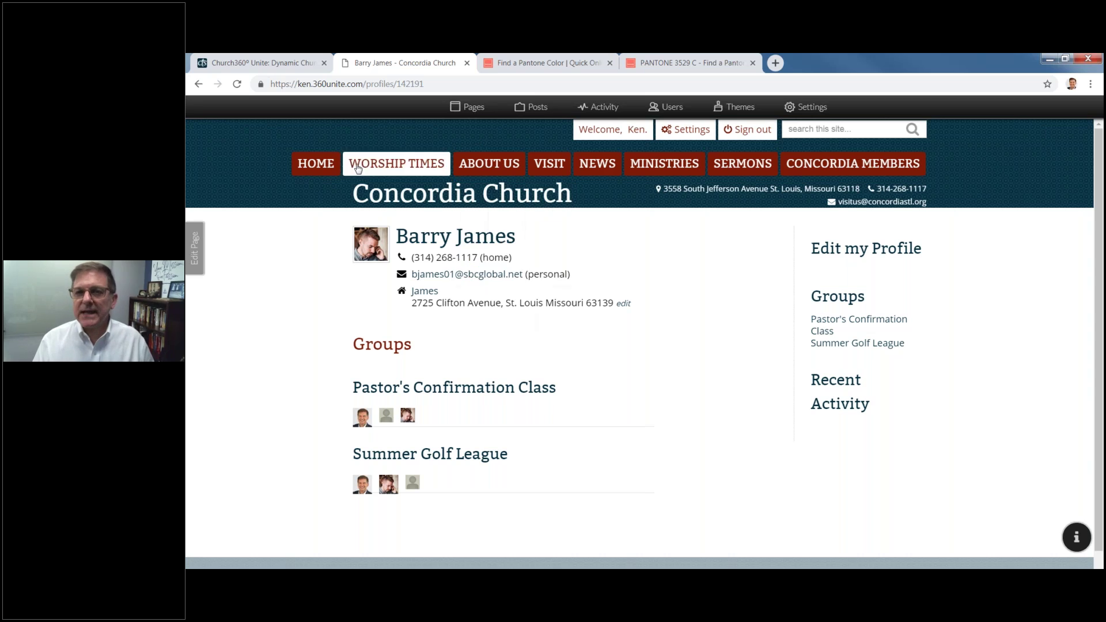
pyautogui.moveTo(489, 164)
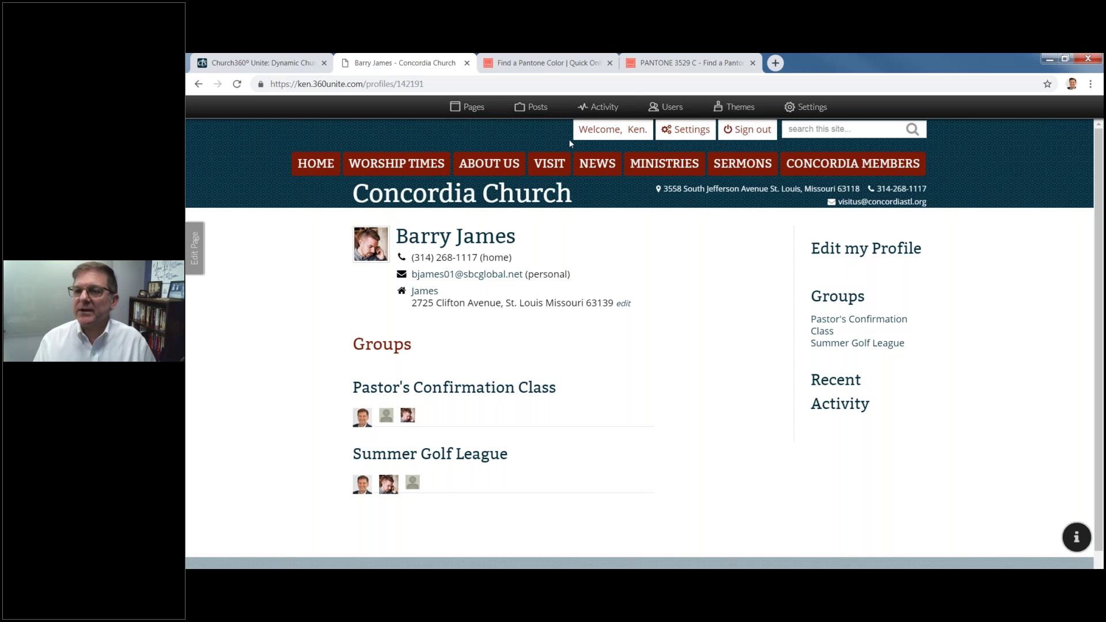
# Step: Open the mailing lists in the site's user administration and select the Summer Golf League list
pyautogui.click(682, 115)
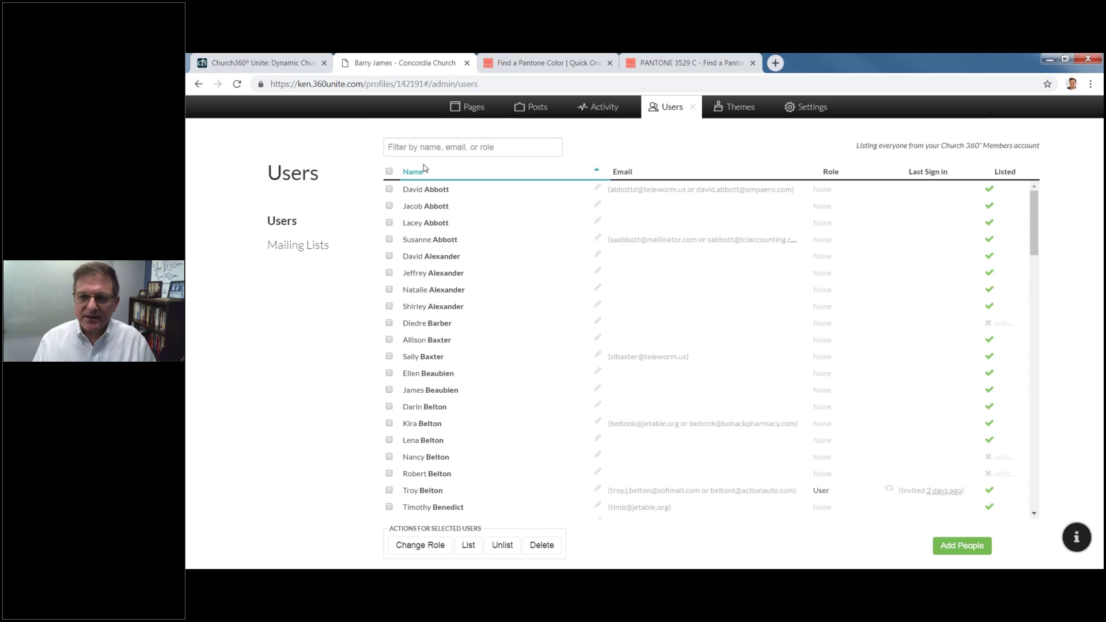
pyautogui.click(289, 252)
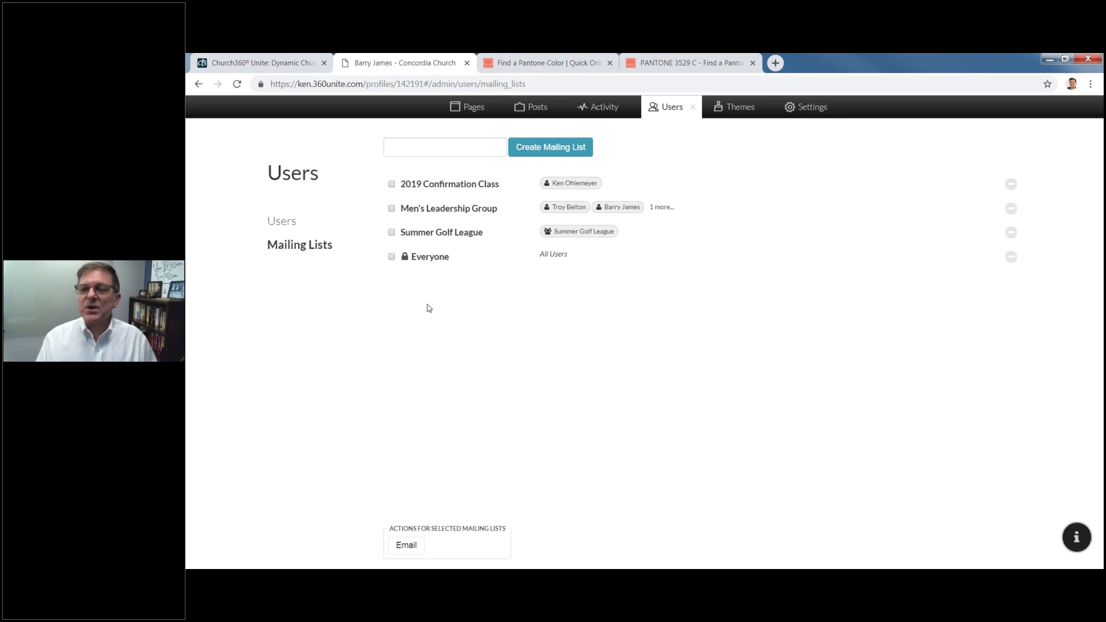
pyautogui.click(392, 233)
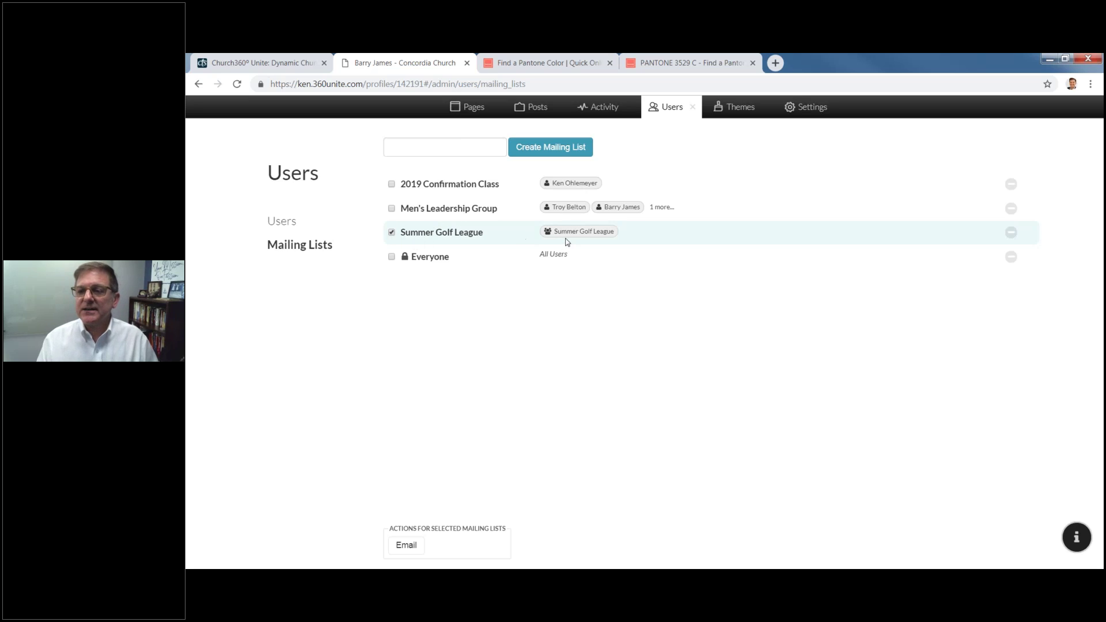
# Step: Try adding an individual user to the Summer Golf League list, remove that user again, and view the Men's Leadership Group recipients
pyautogui.click(589, 239)
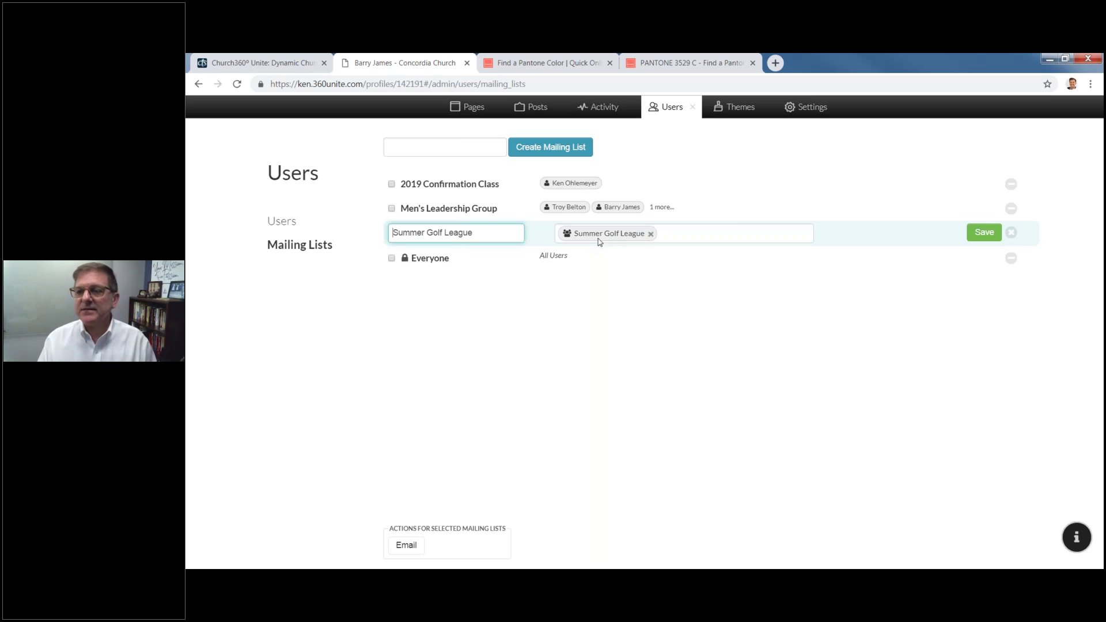
pyautogui.click(679, 234)
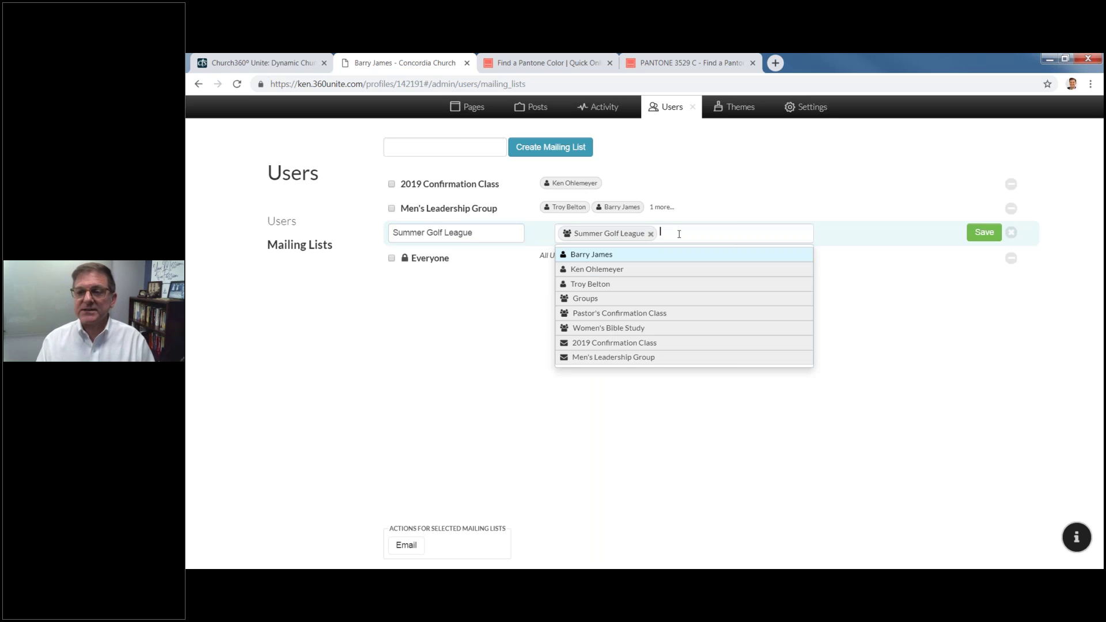
pyautogui.click(602, 273)
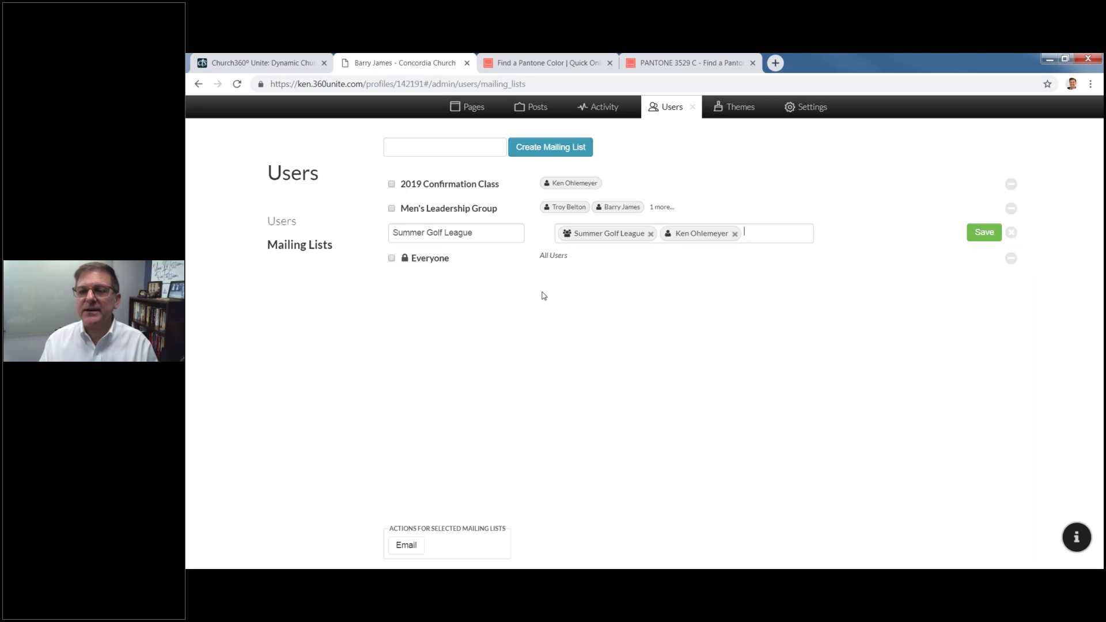
pyautogui.click(736, 234)
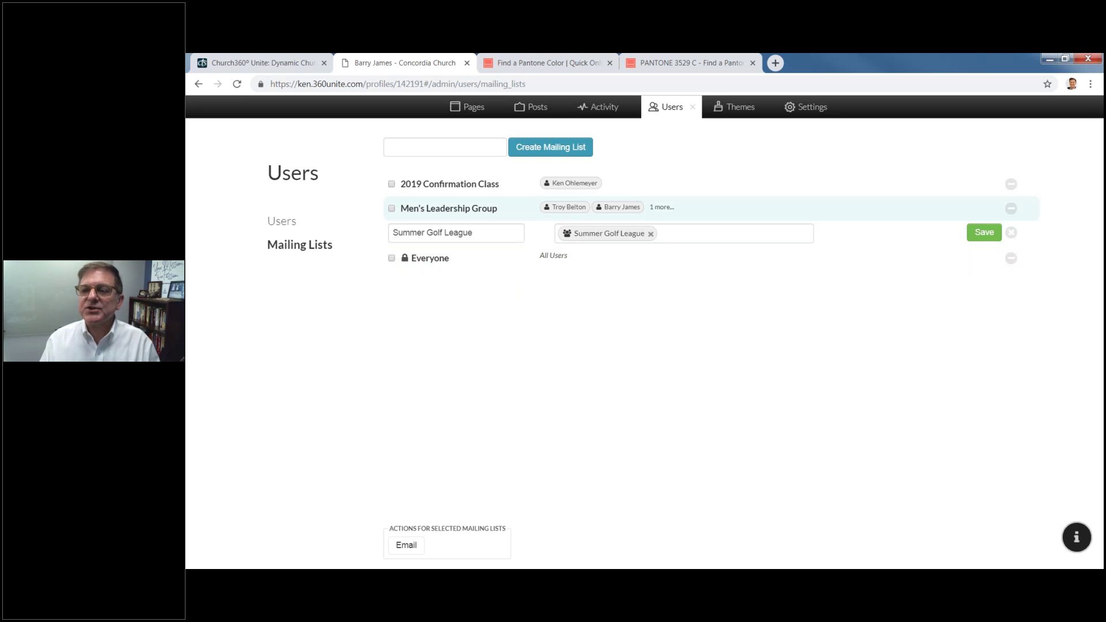
pyautogui.click(449, 208)
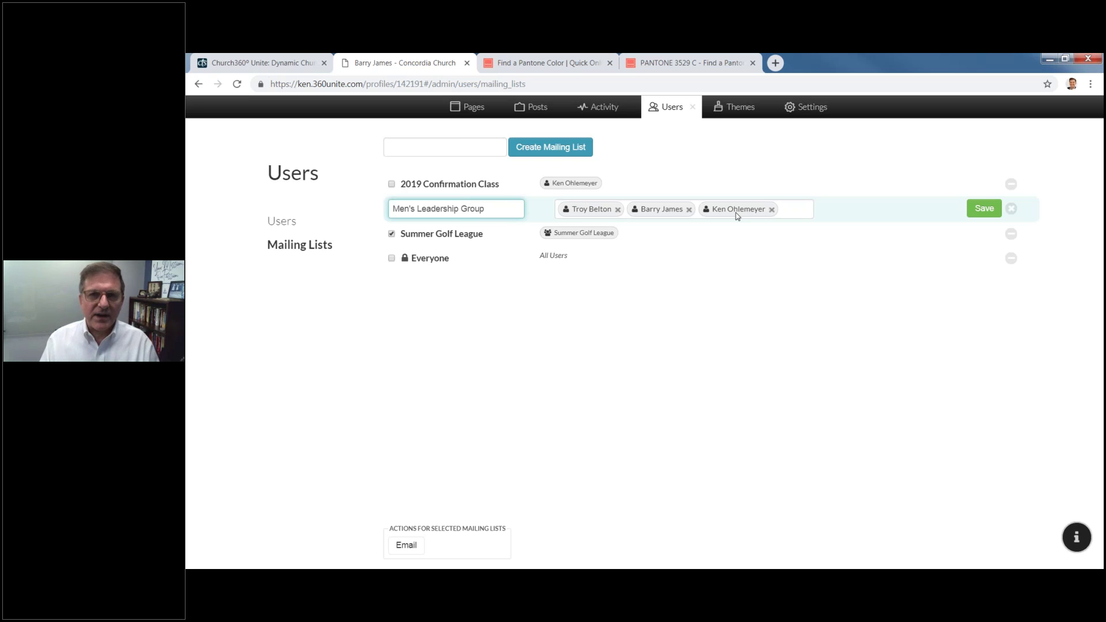
pyautogui.click(852, 210)
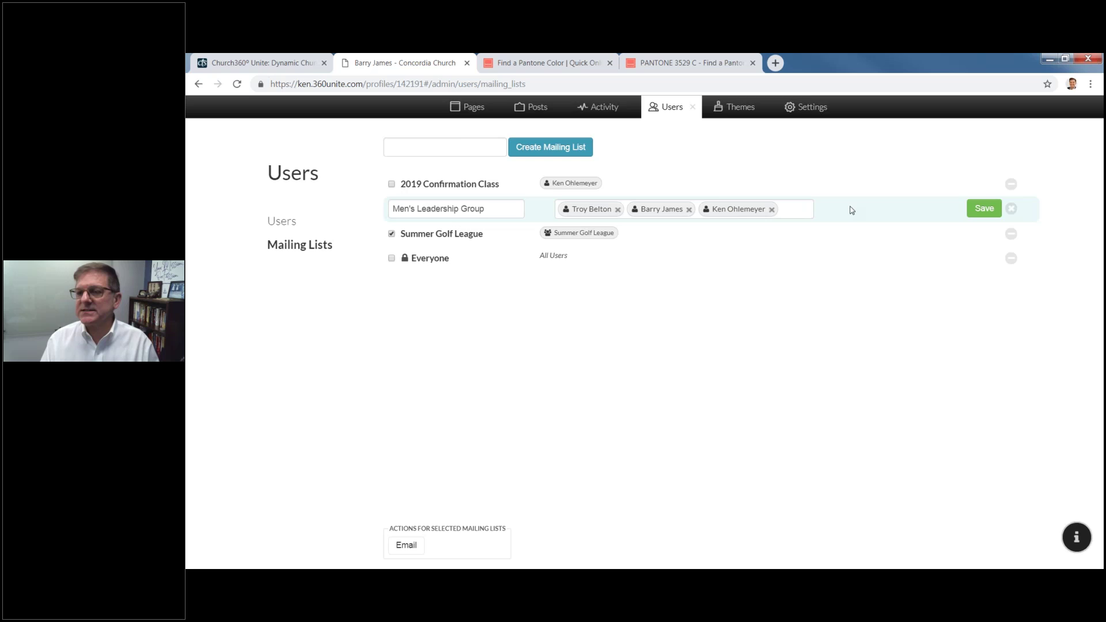
# Step: Add the Pastor's Confirmation Class group to the 2019 Confirmation Class mailing list and save it
pyautogui.click(441, 182)
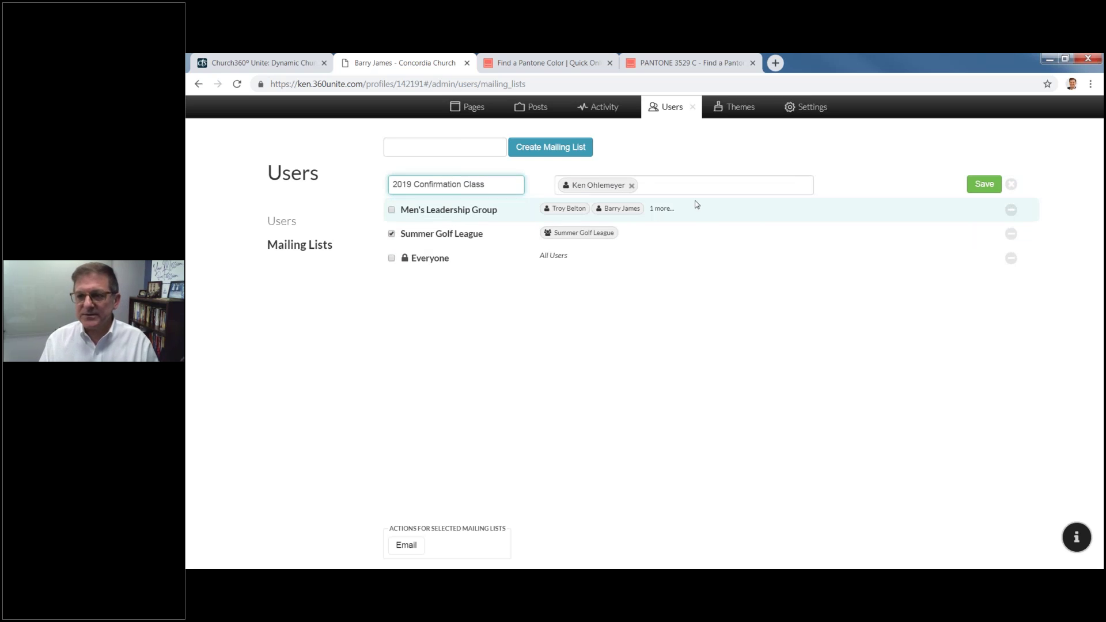
pyautogui.click(669, 187)
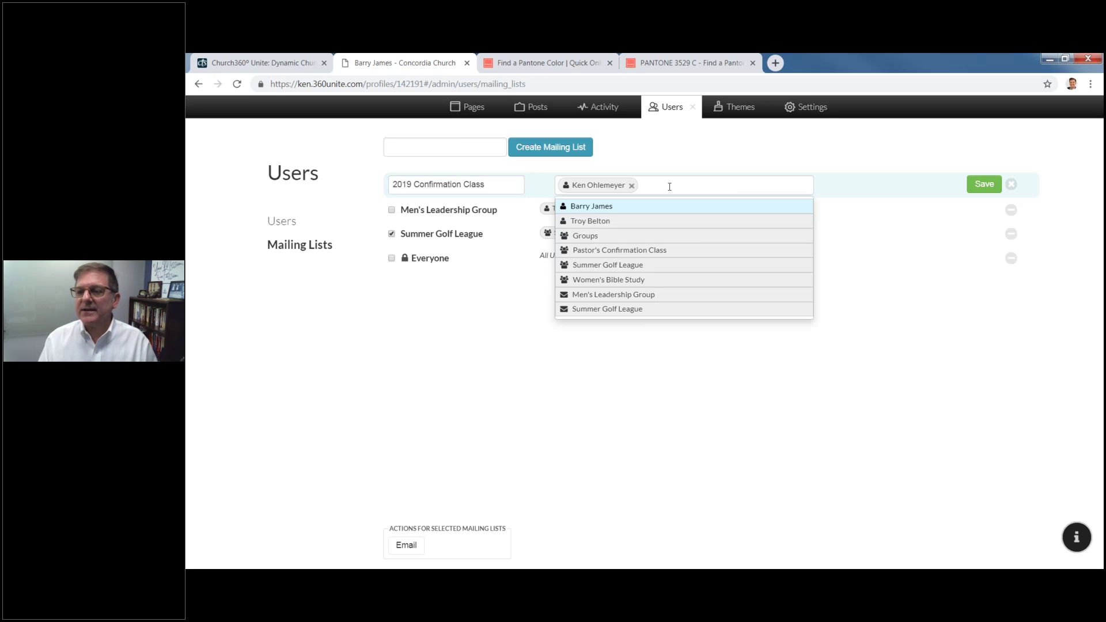
pyautogui.click(619, 254)
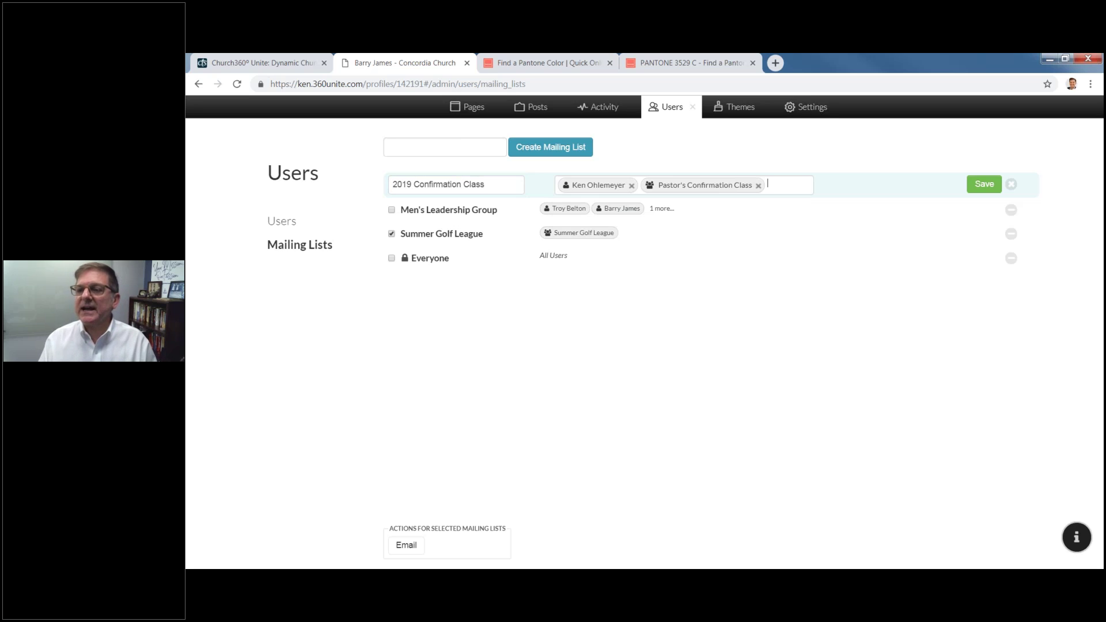
pyautogui.click(984, 184)
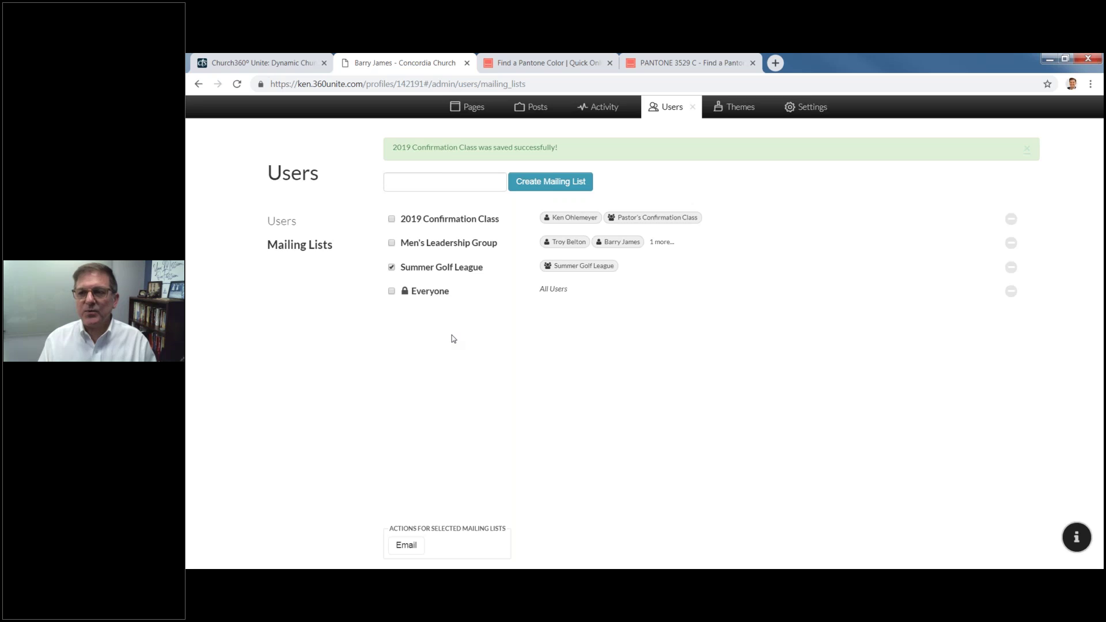
pyautogui.click(437, 182)
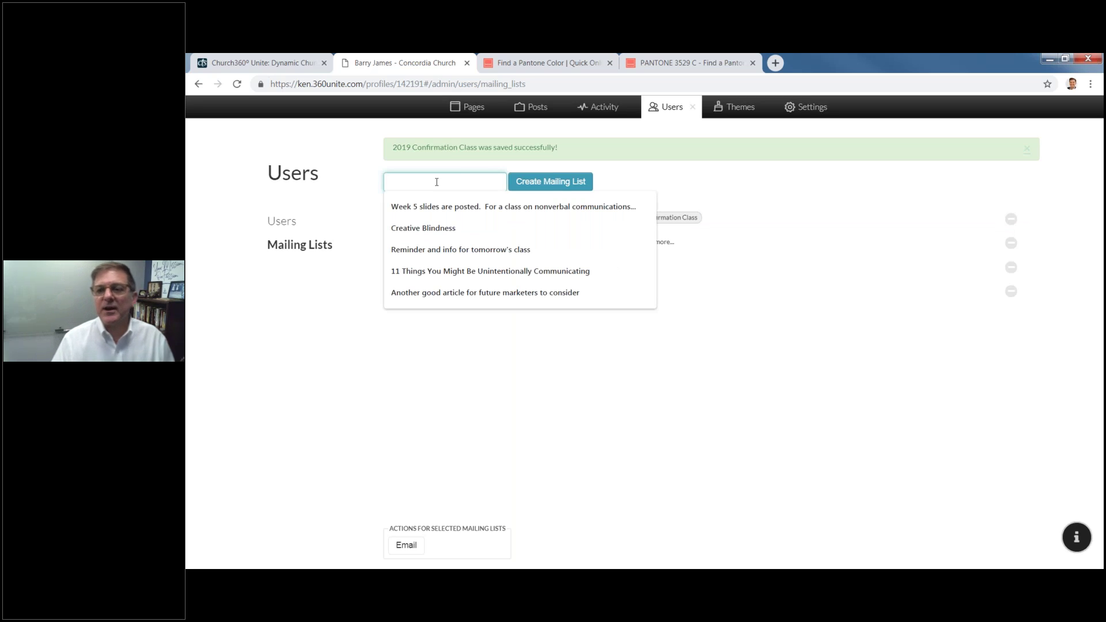
pyautogui.click(415, 346)
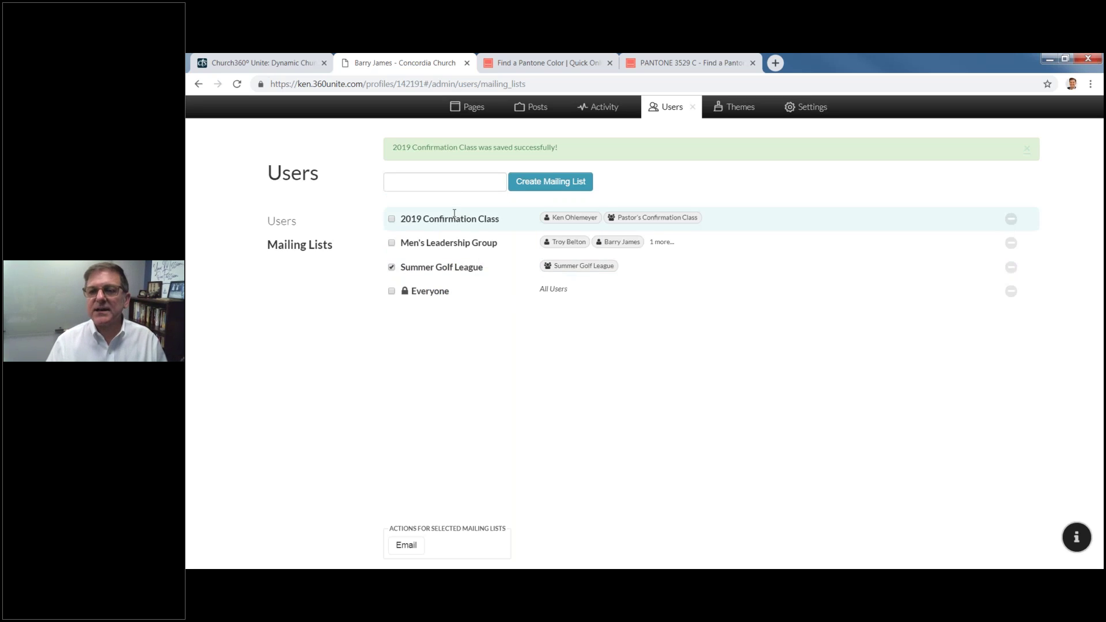
# Step: Create a new mailing list named Women's Bible Study
pyautogui.click(451, 181)
pyautogui.write("Women's B")
pyautogui.write('ud')
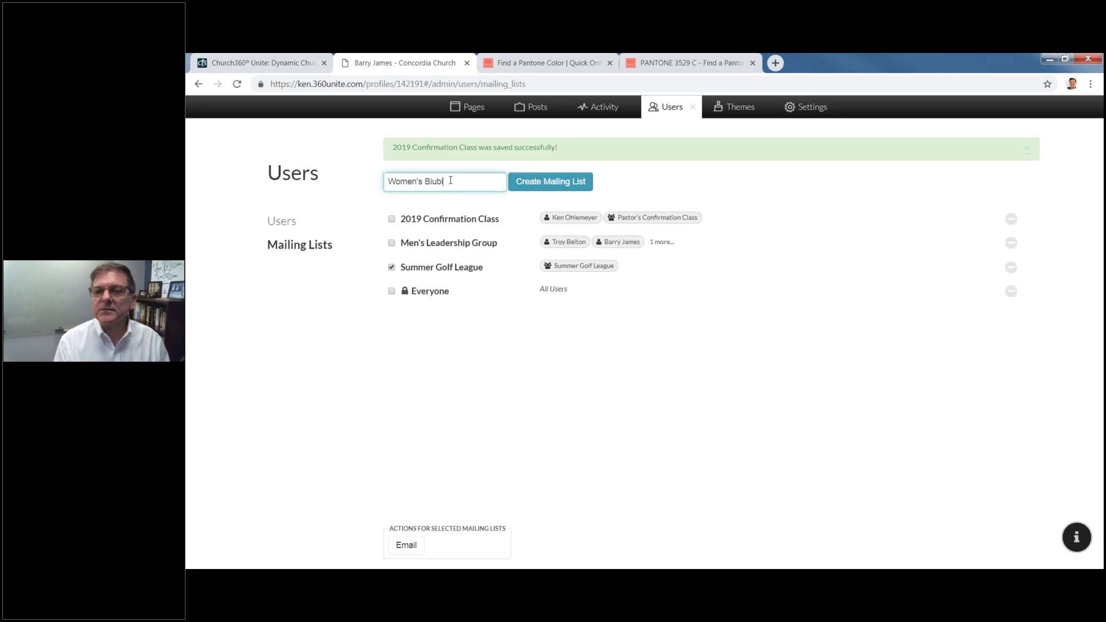
pyautogui.press('BackSpace')
pyautogui.press('BackSpace')
pyautogui.write('ible Study')
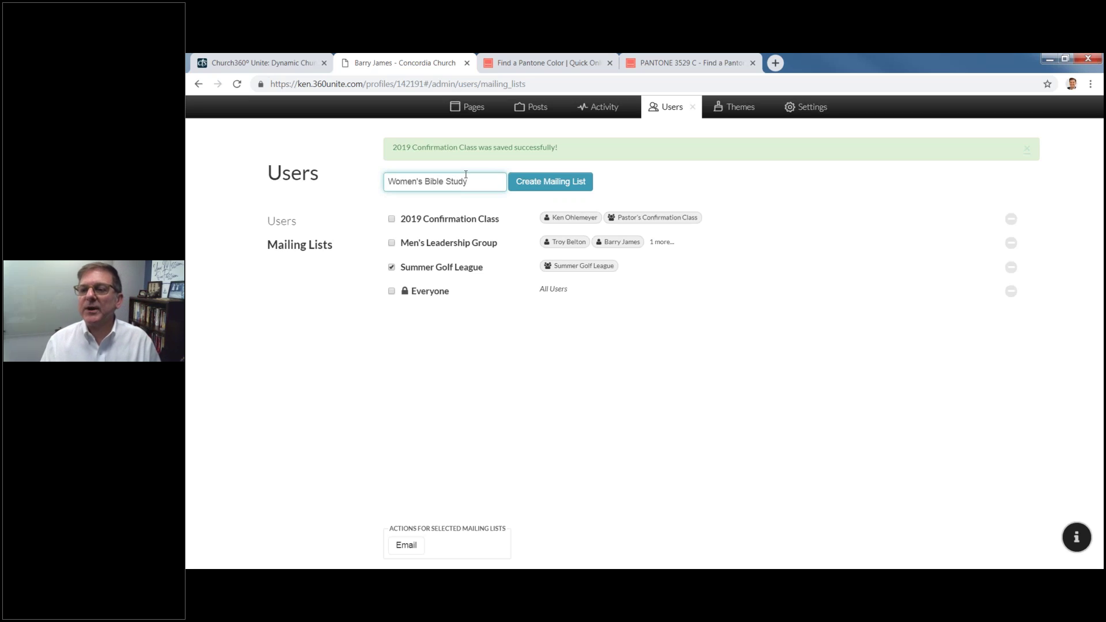
pyautogui.click(524, 189)
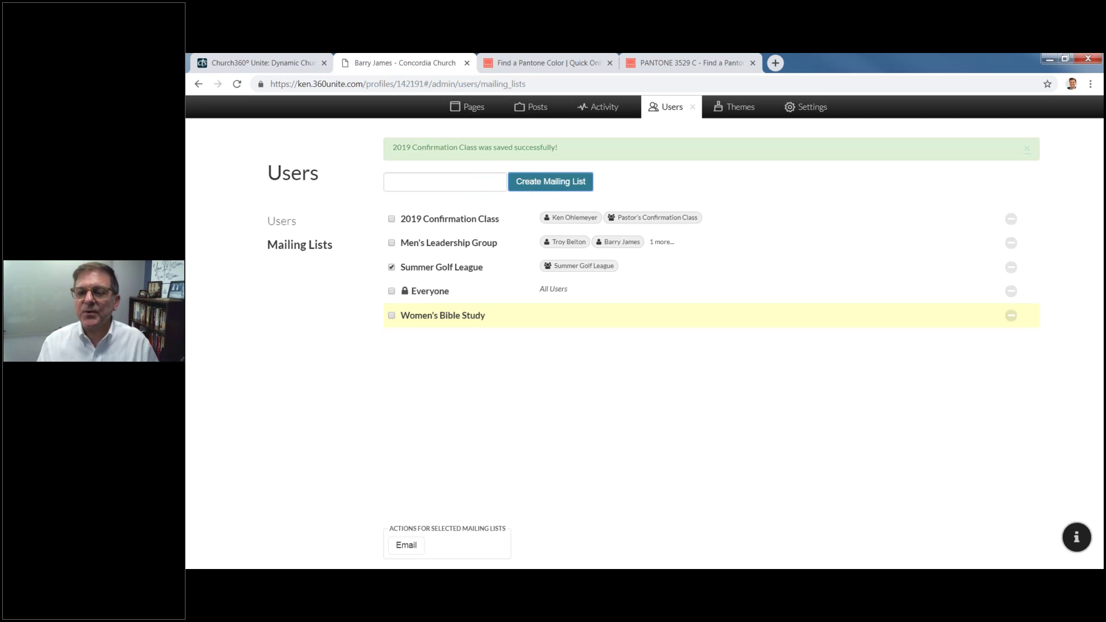
# Step: Add the Women's Bible Study group as recipient of the Women's Bible Study mailing list and save it
pyautogui.click(435, 315)
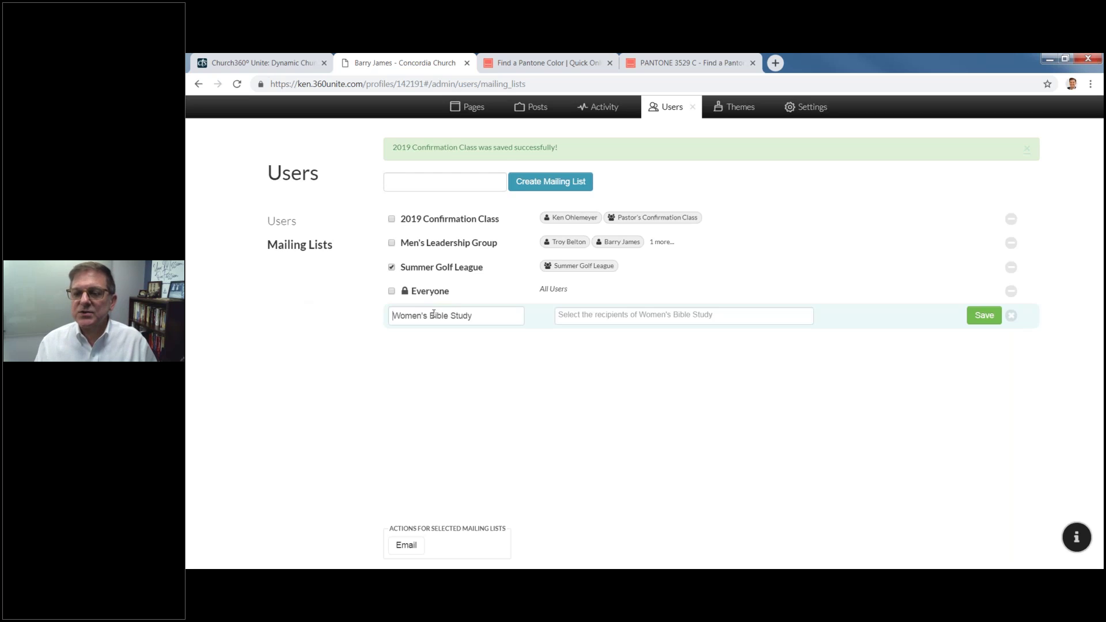
pyautogui.click(677, 315)
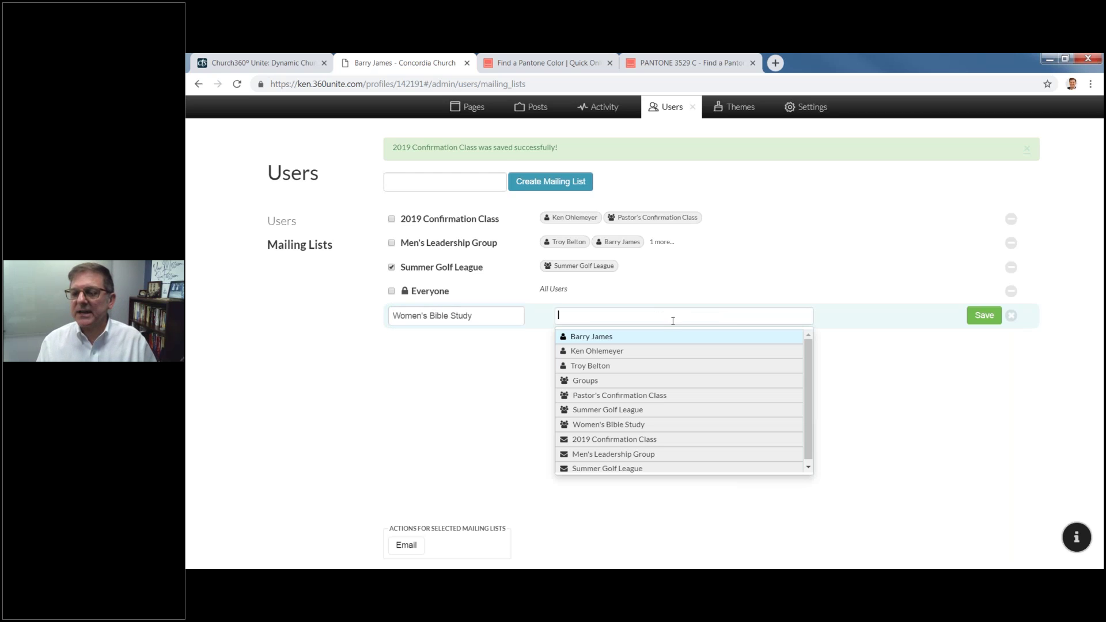
pyautogui.moveTo(809, 367); pyautogui.dragTo(807, 412)
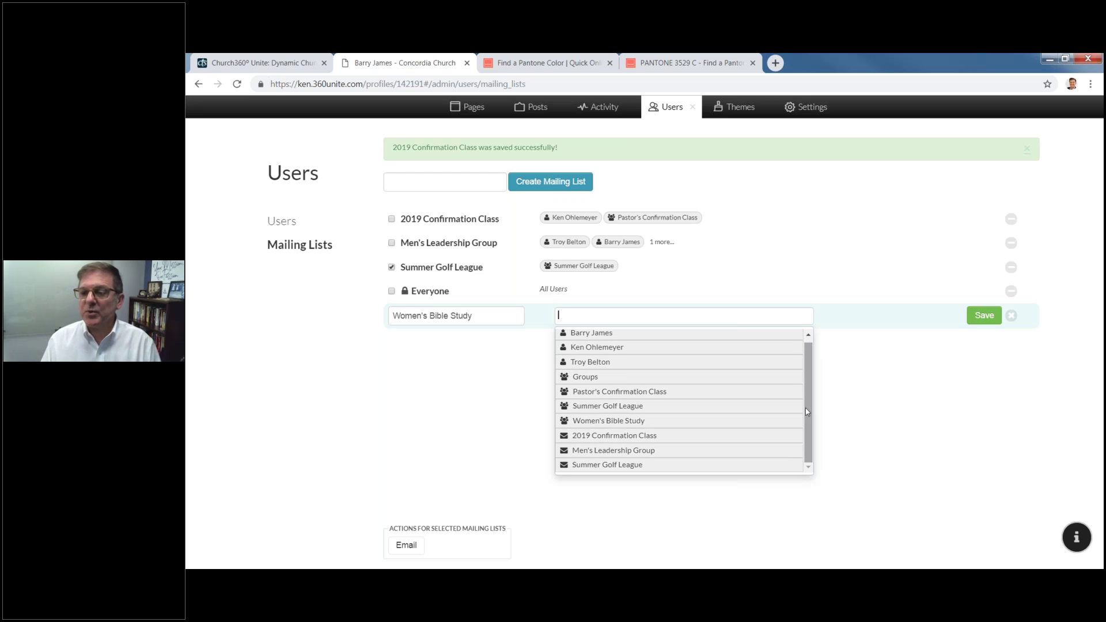
pyautogui.click(602, 424)
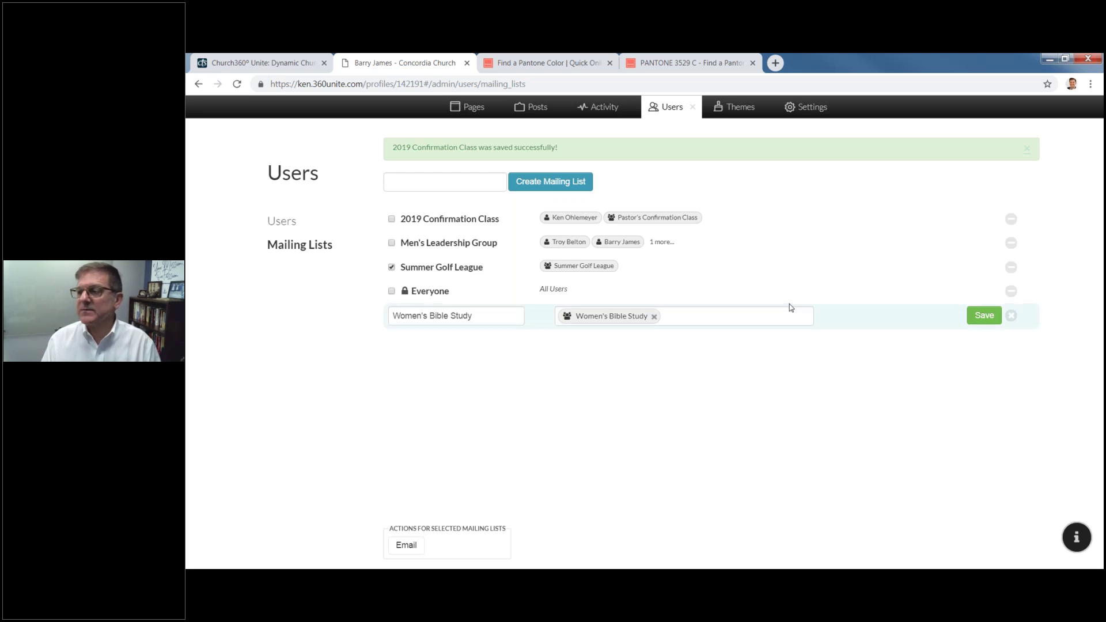
pyautogui.click(985, 316)
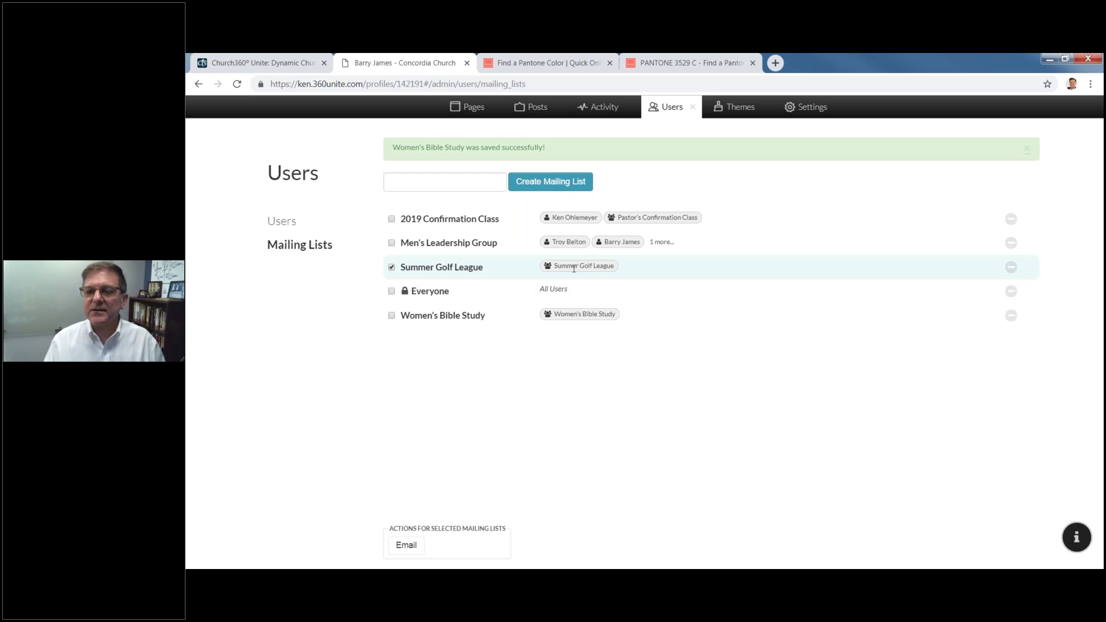
# Step: Start an email to the selected Summer Golf League mailing list and close the user administration
pyautogui.click(407, 545)
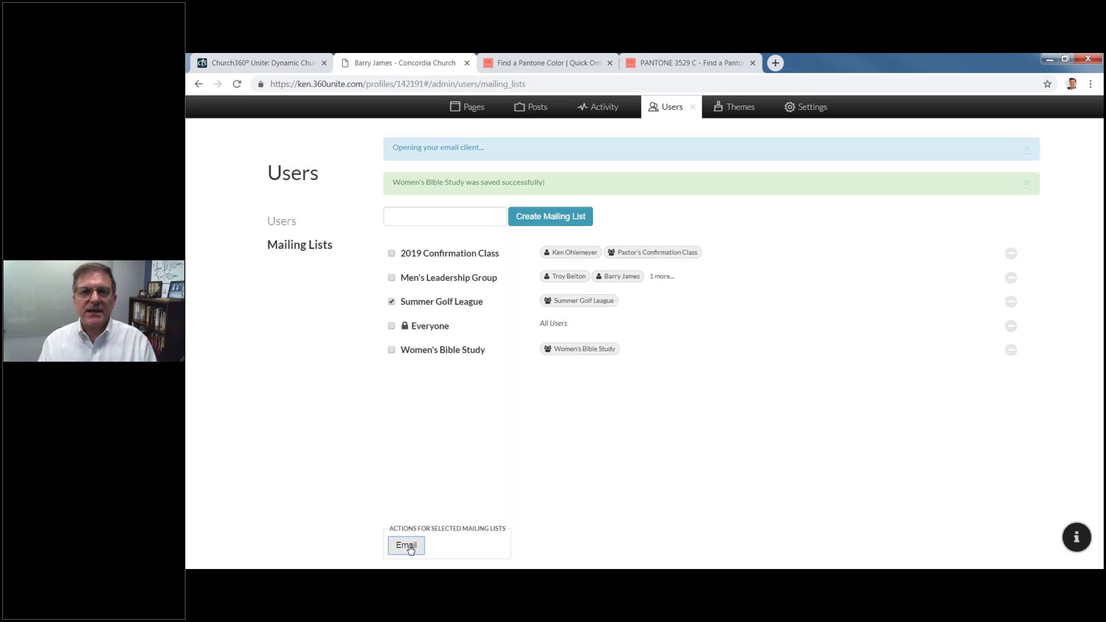
pyautogui.click(407, 546)
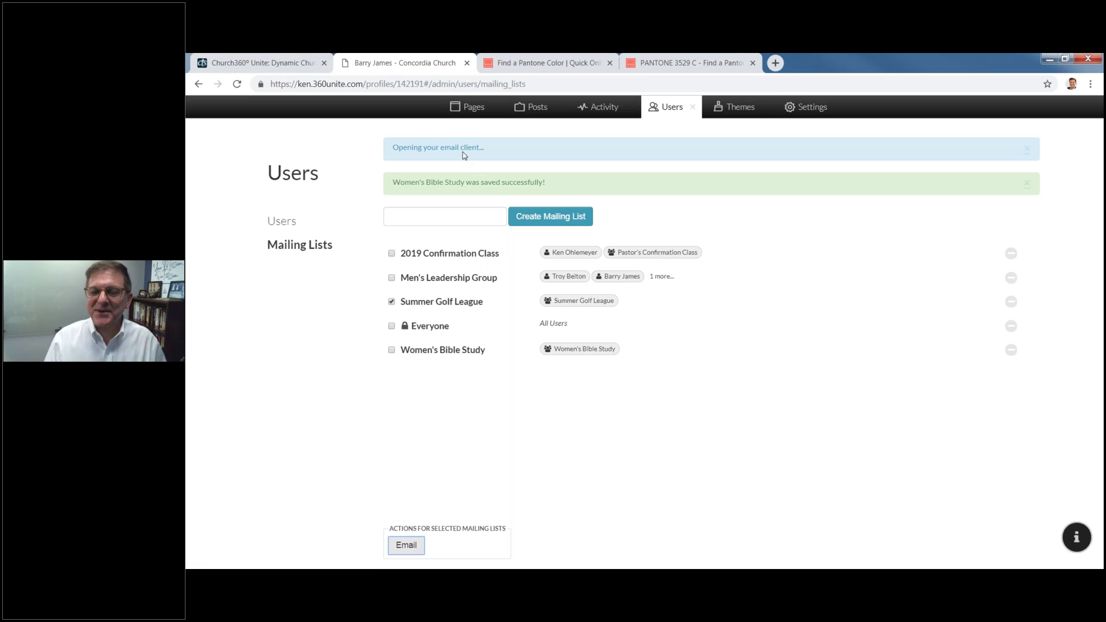
pyautogui.click(695, 109)
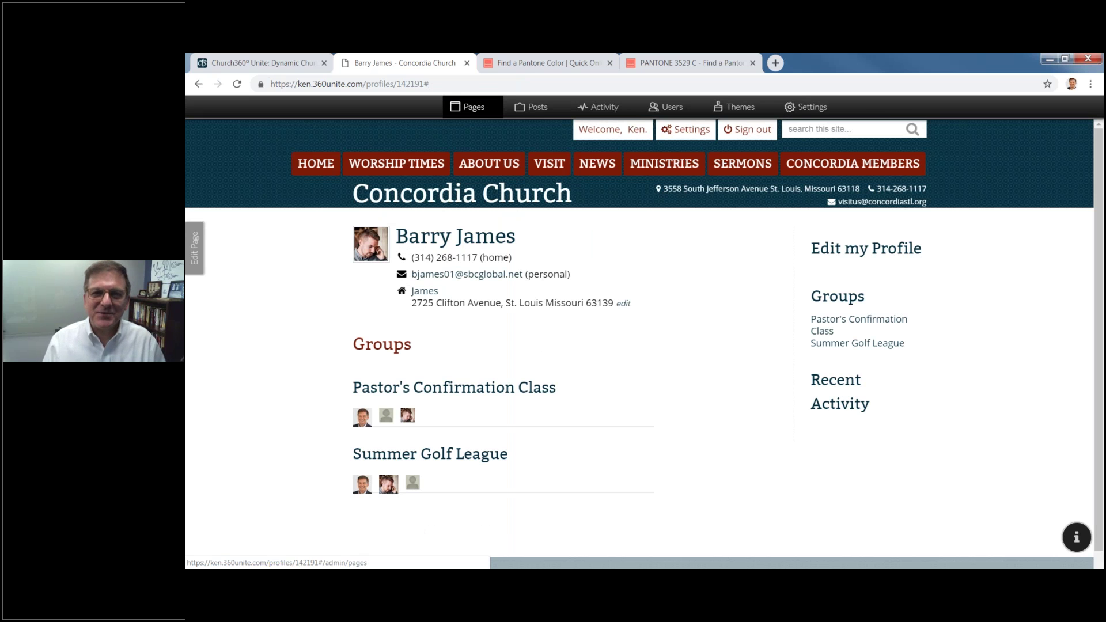
# Step: Open and close the page administration, and view the Concordia Church site's Home page
pyautogui.click(479, 109)
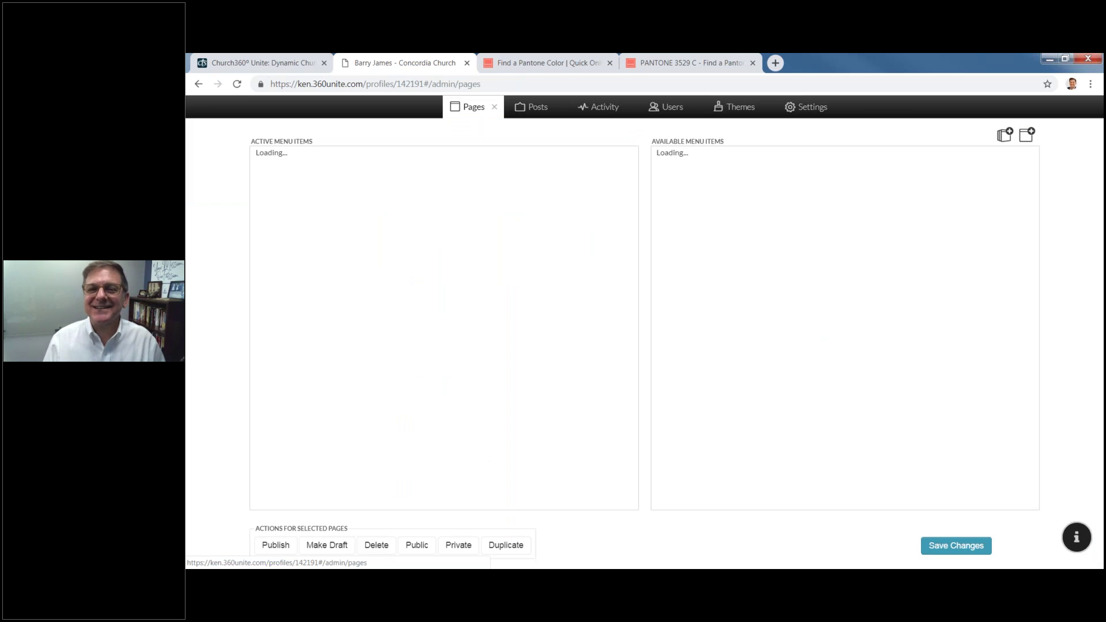
pyautogui.click(495, 108)
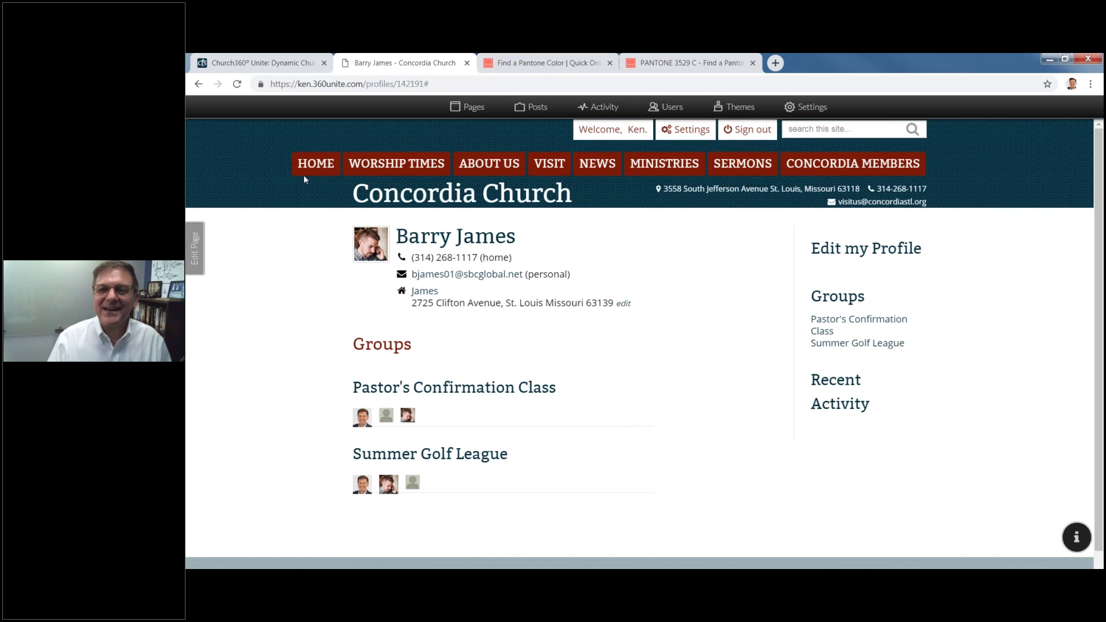
pyautogui.click(311, 166)
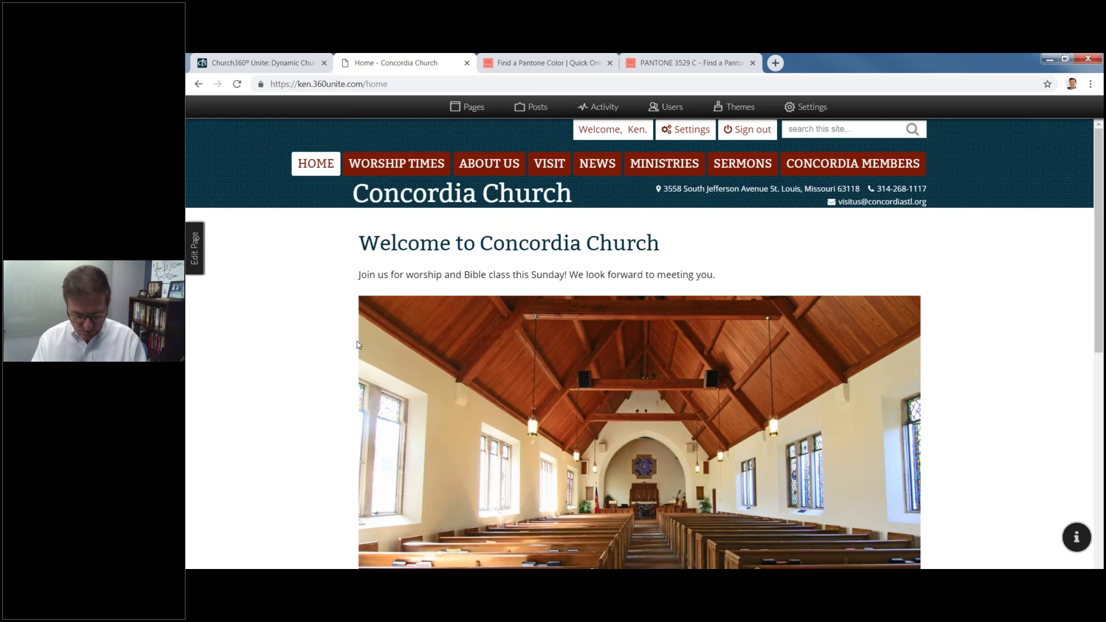
pyautogui.scroll(-1, 357, 344)
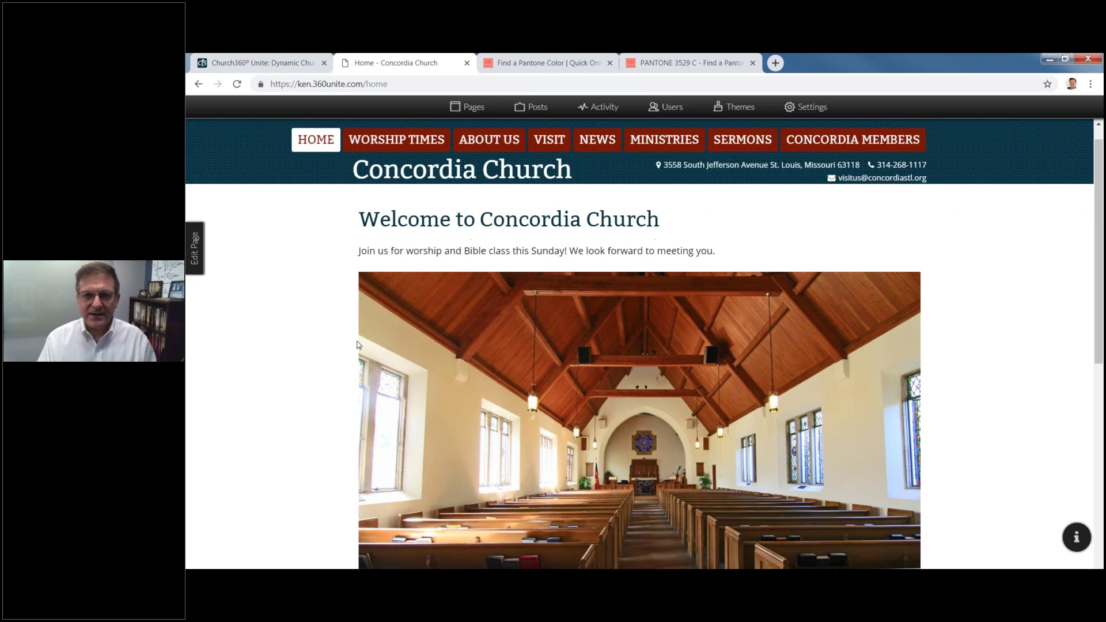